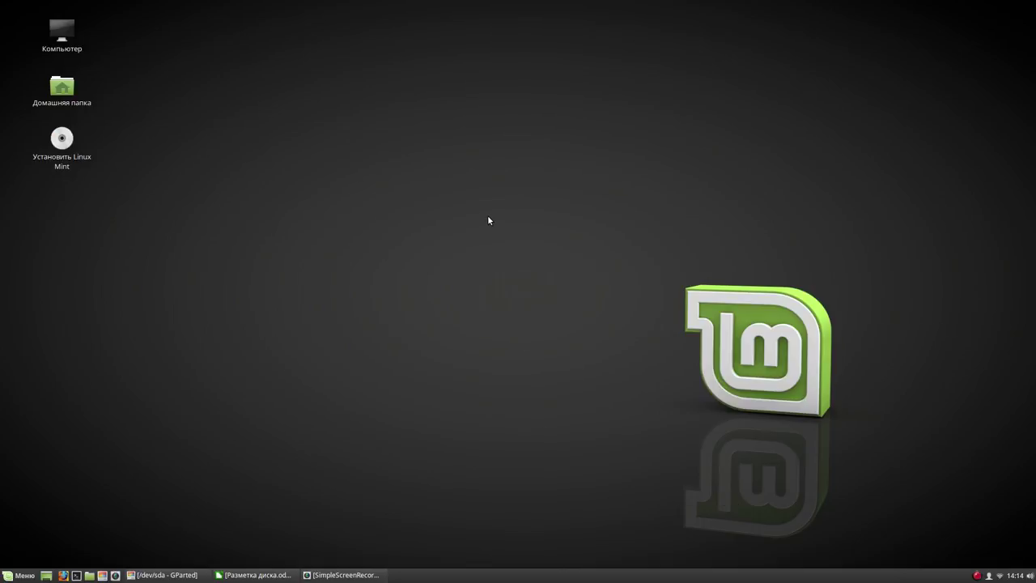
Bring GParted back and view the 3.72 GiB USB drive /dev/sdd
click(152, 575)
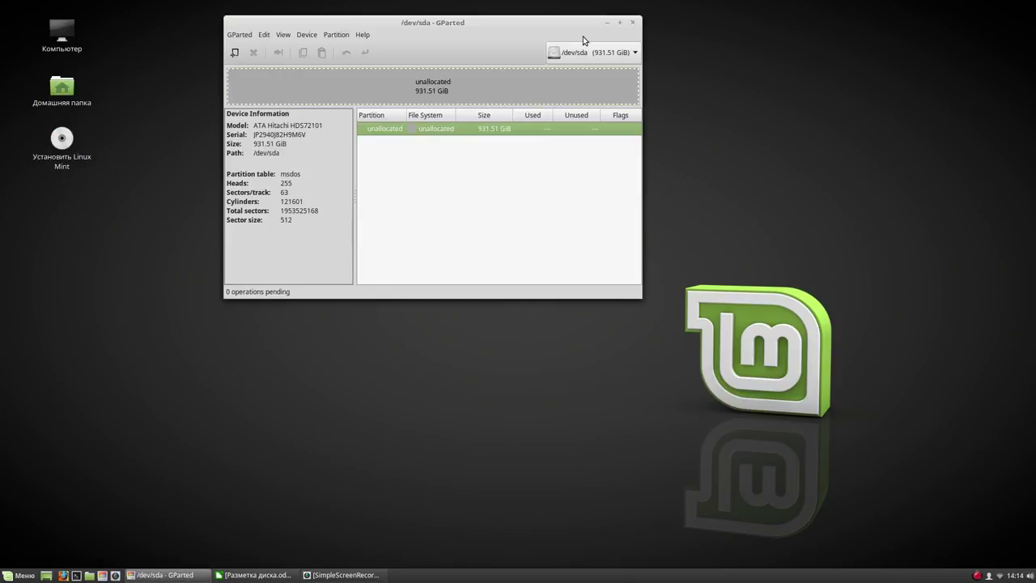
click(589, 55)
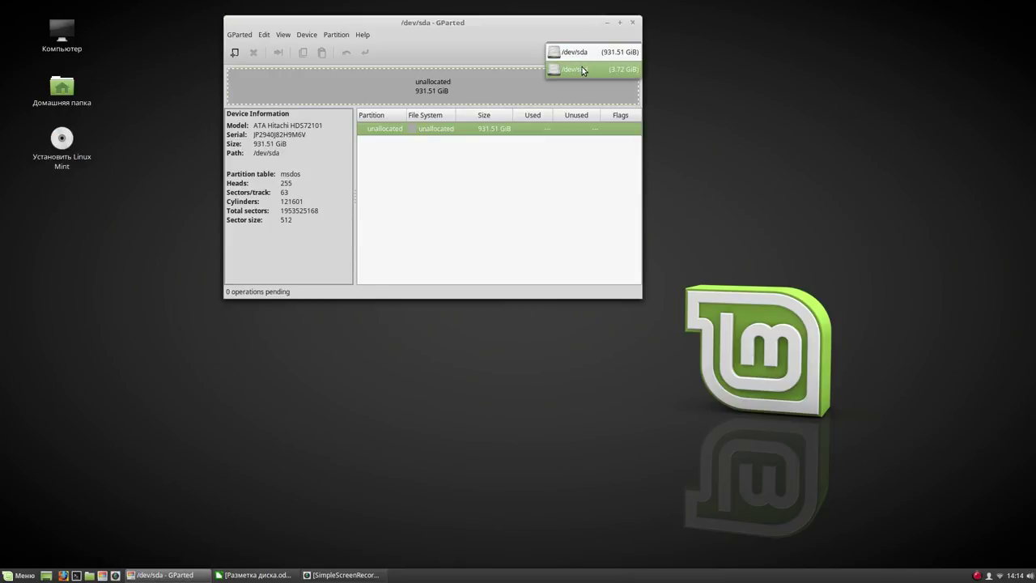
click(581, 68)
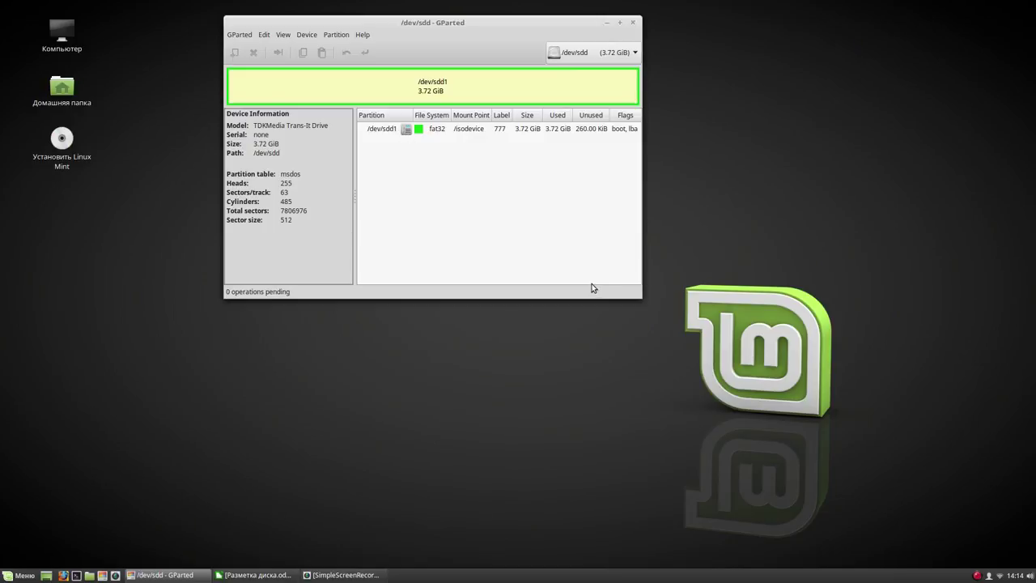
Widen the GParted window and switch back to the 931.51 GiB disk /dev/sda
drag(635, 295, 789, 293)
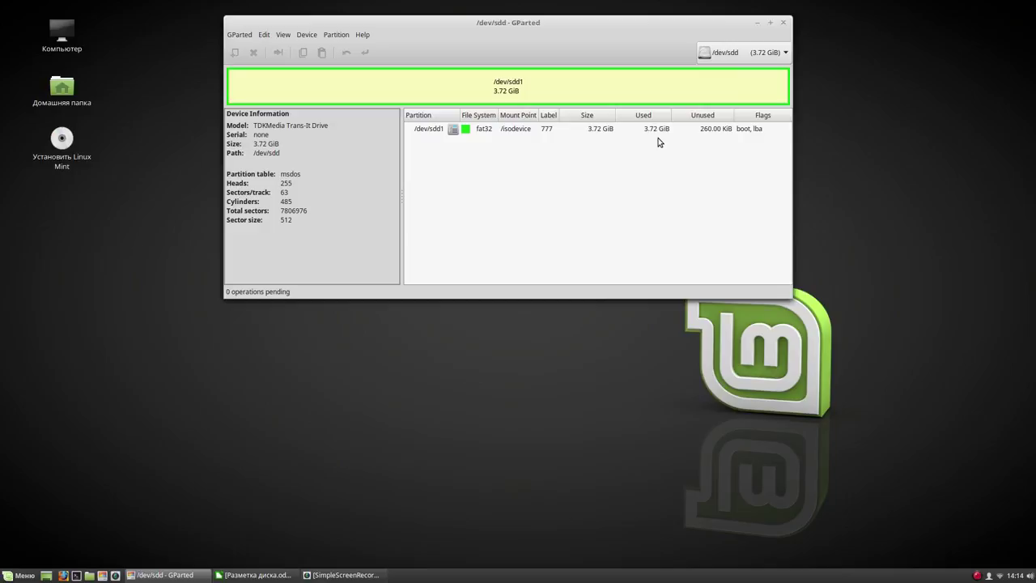
click(757, 51)
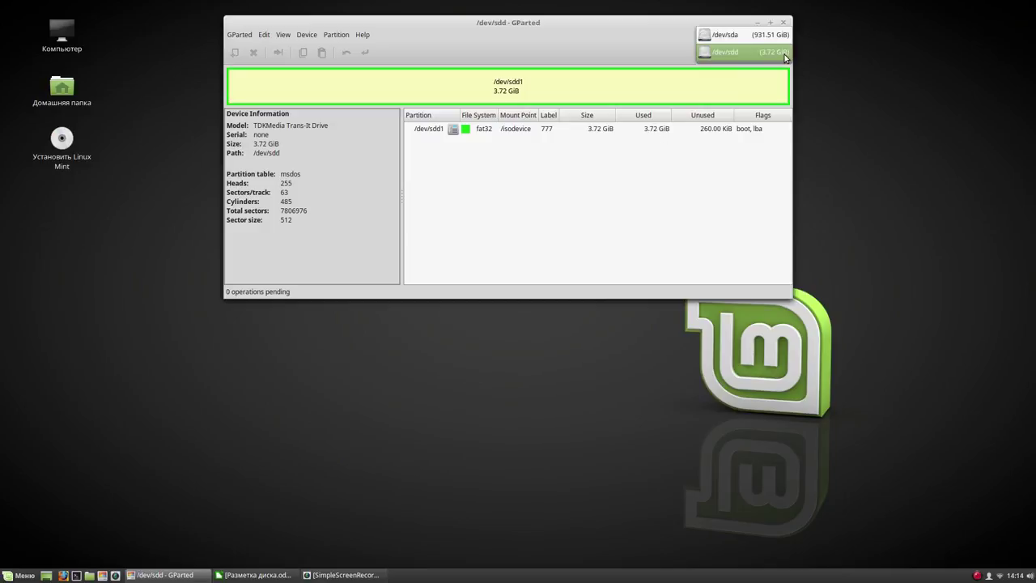
click(758, 35)
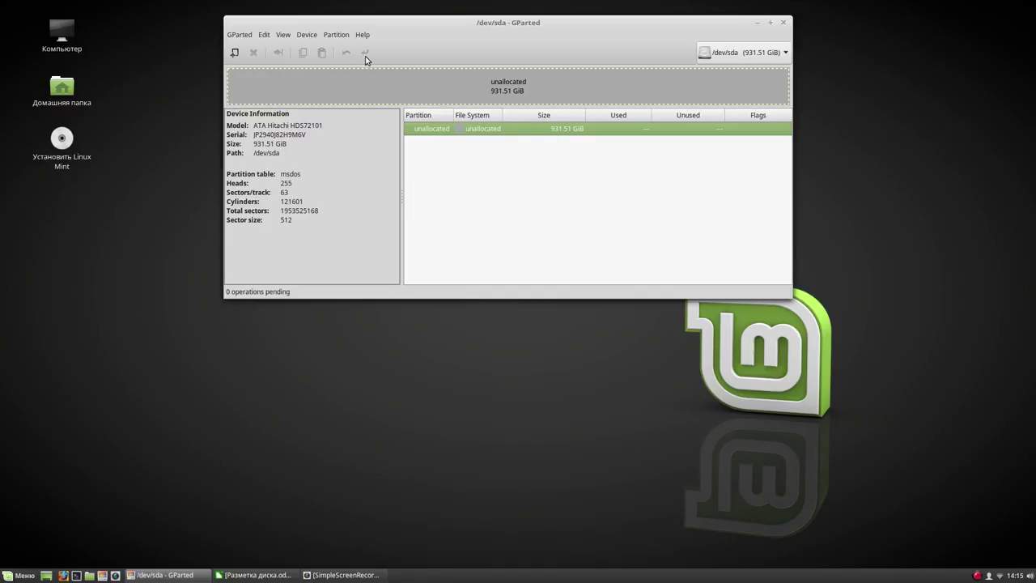
Give /dev/sda a fresh msdos partition table and bring up the Разметка диска.ods plan
click(333, 38)
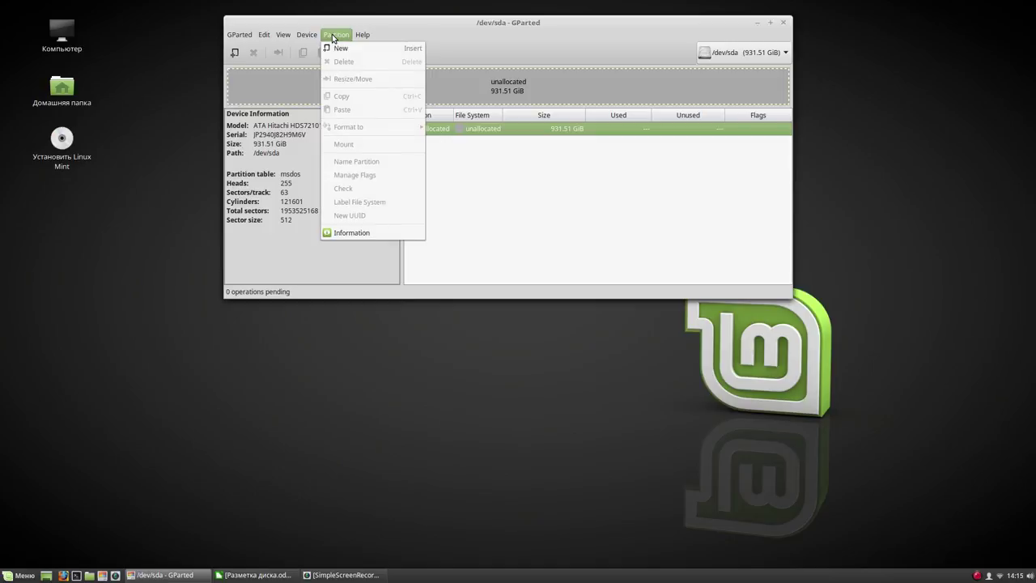
click(306, 49)
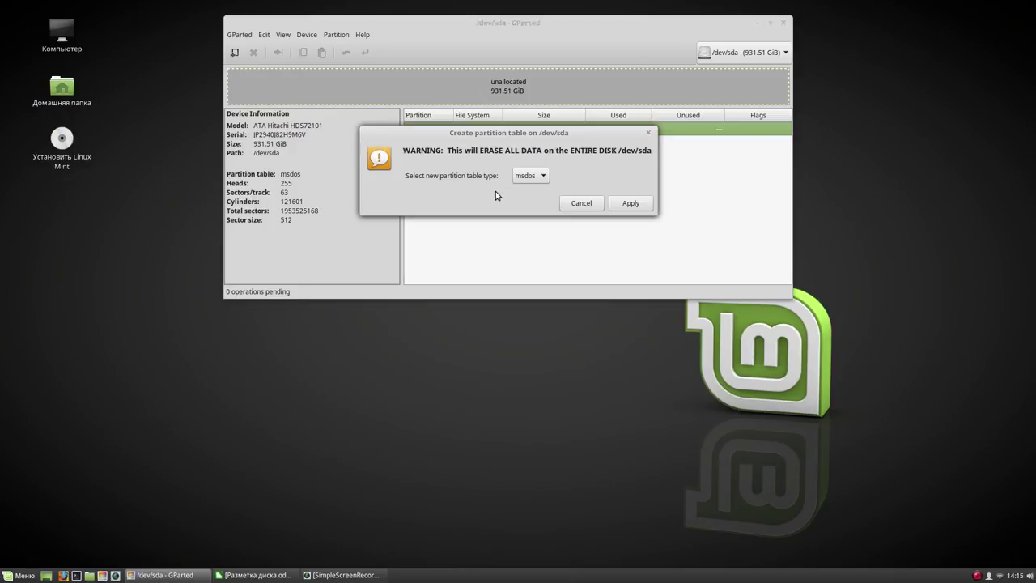
click(629, 203)
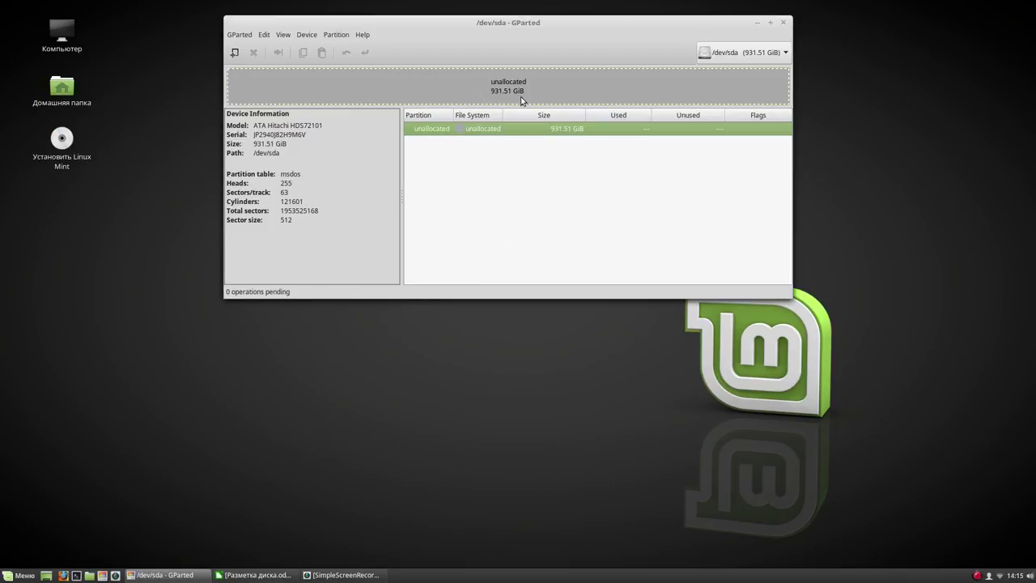
drag(563, 21, 443, 47)
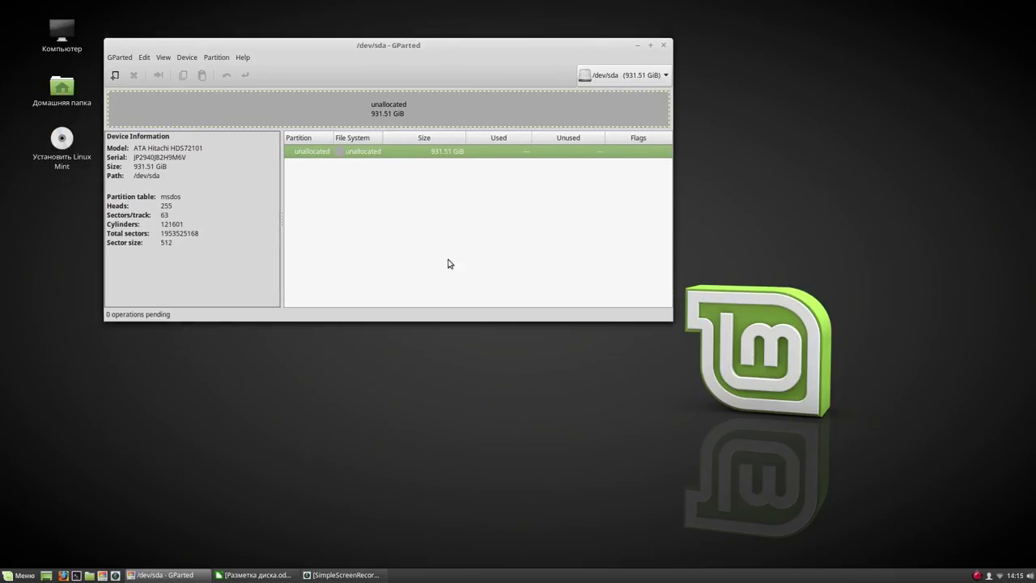
click(260, 574)
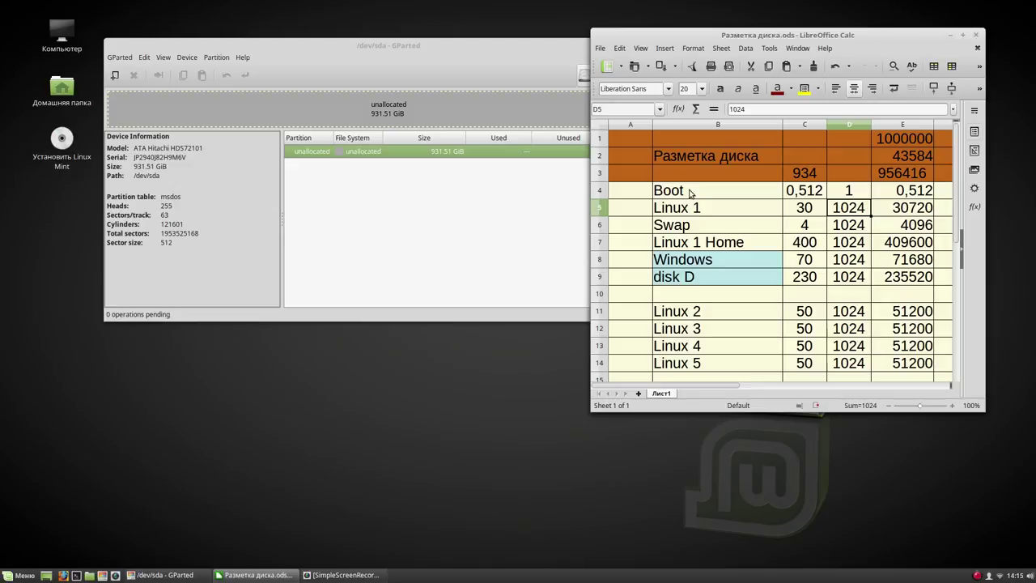
Add a 512 MiB ext4 primary partition at the start of /dev/sda and apply it
right_click(426, 152)
click(443, 156)
drag(369, 201, 331, 203)
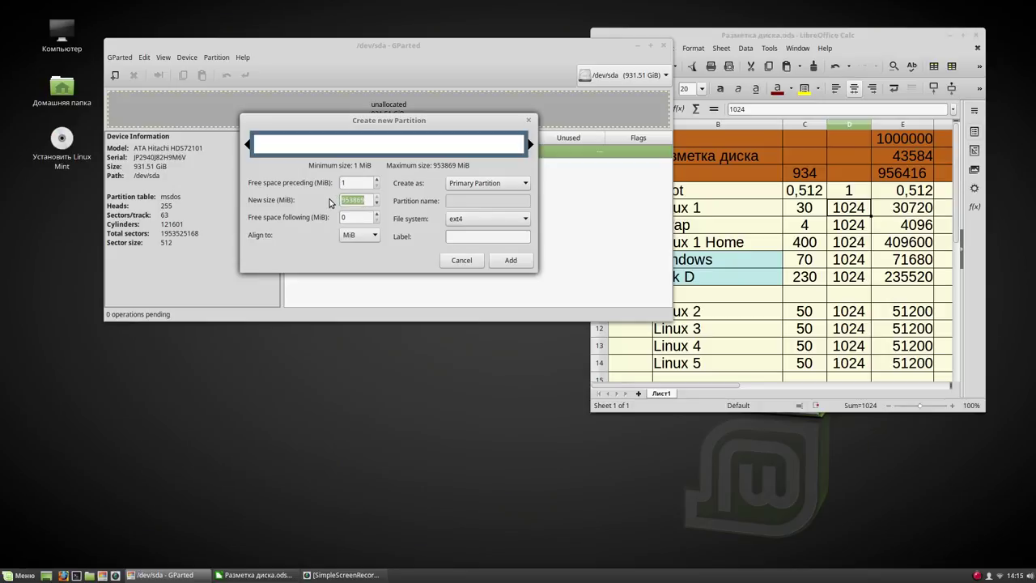
text(512)
click(361, 217)
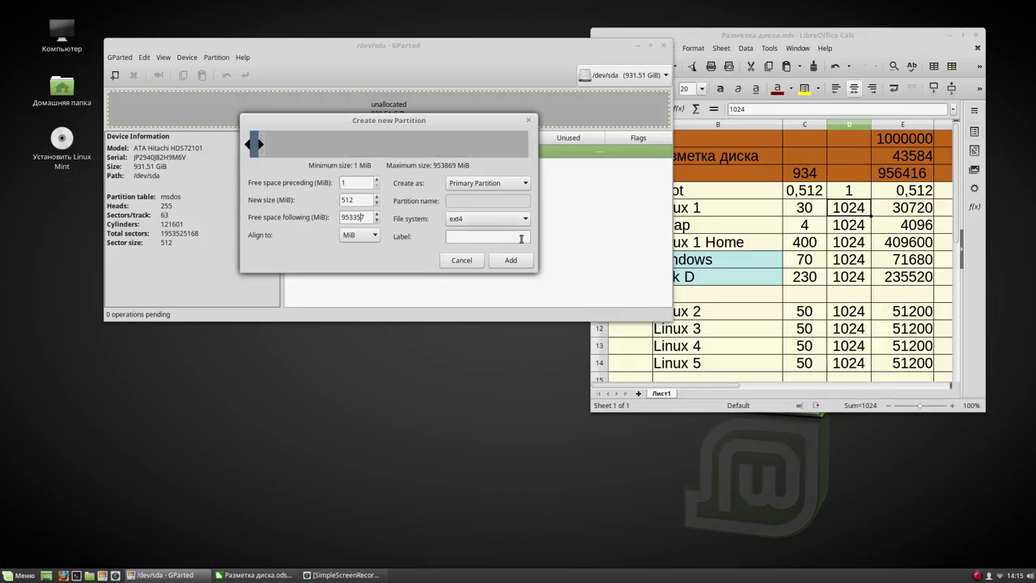
click(512, 261)
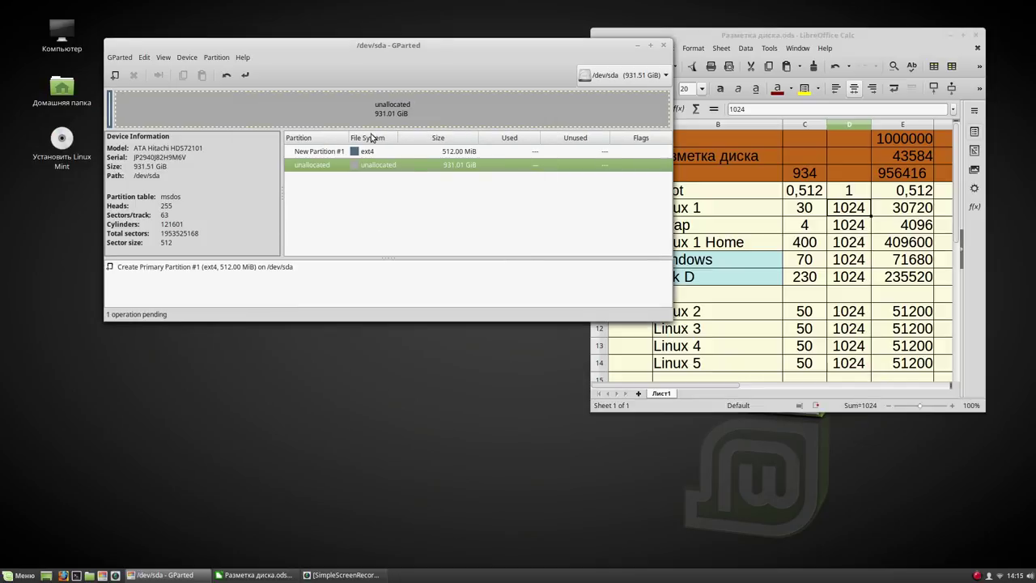
click(244, 74)
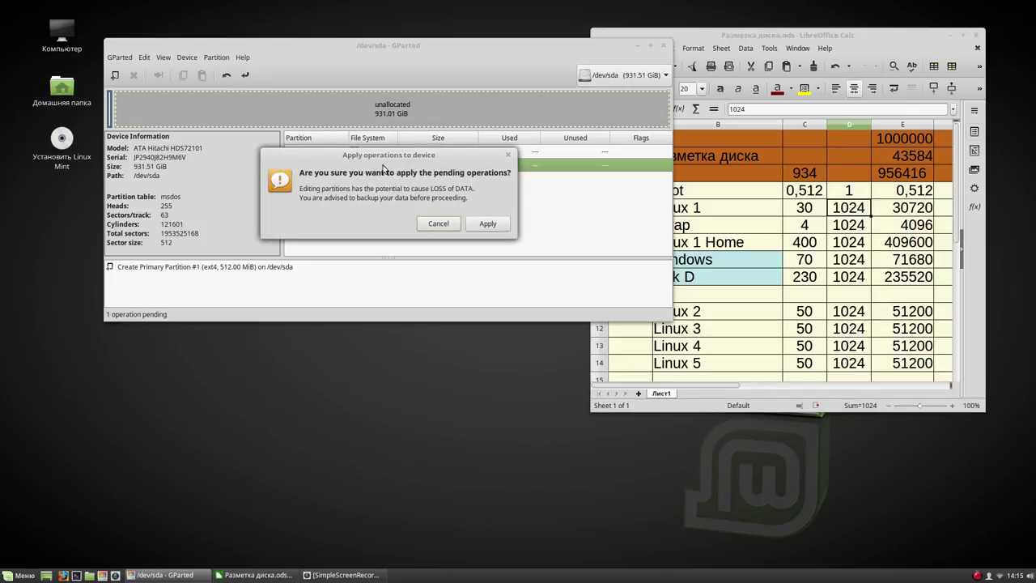
click(489, 224)
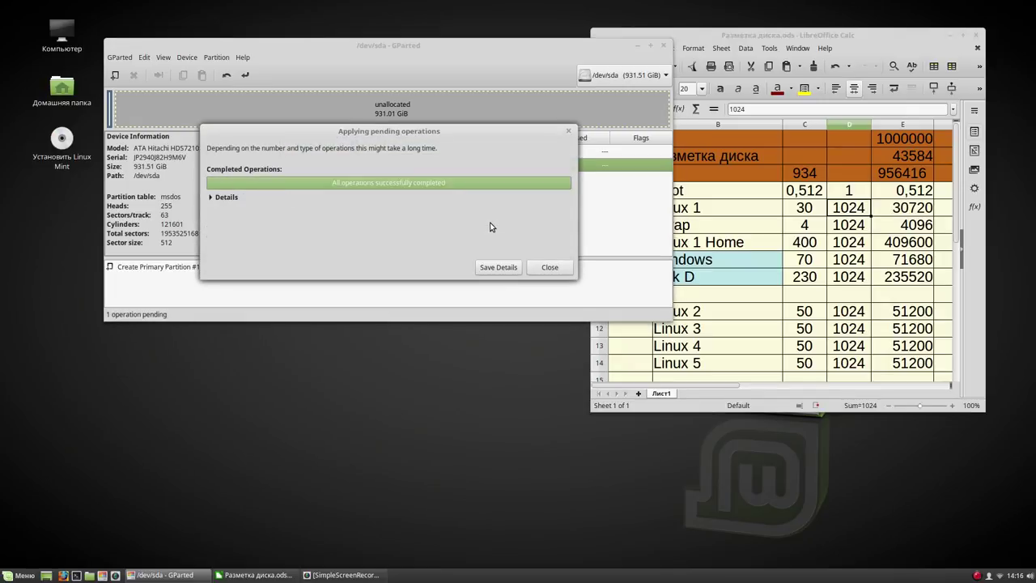
click(549, 267)
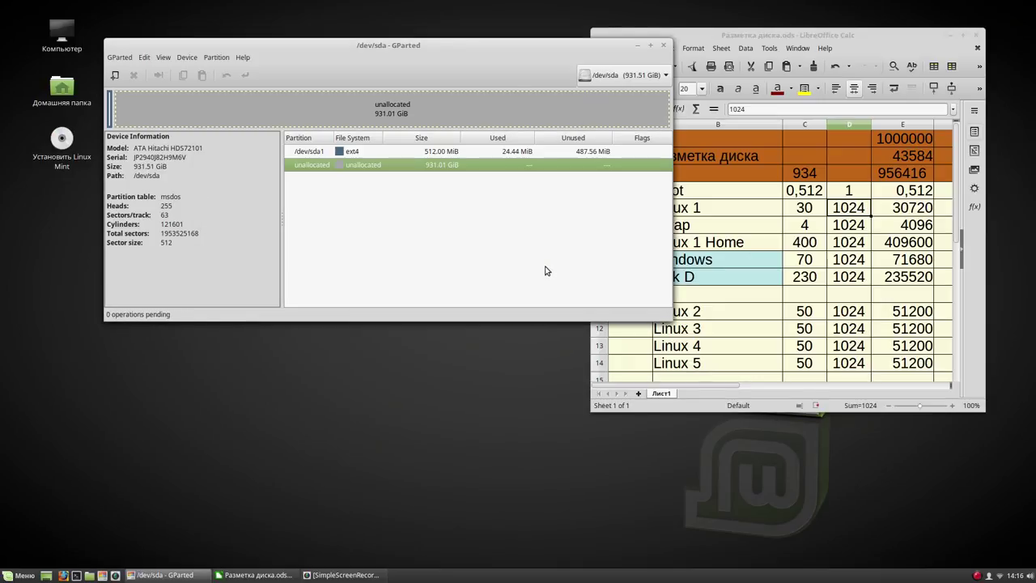
Turn on the esp and boot flags for /dev/sda1
right_click(465, 151)
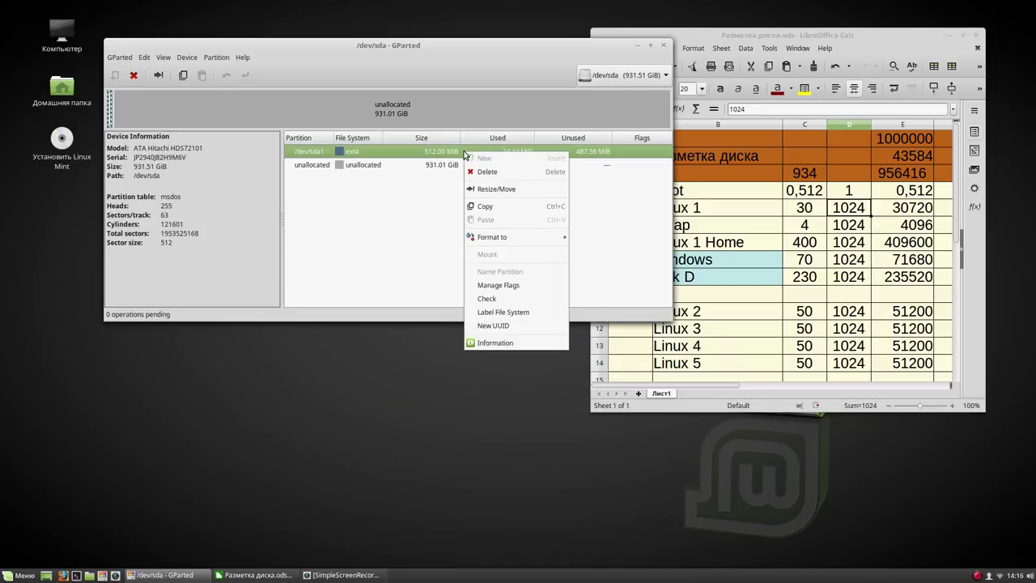
click(497, 286)
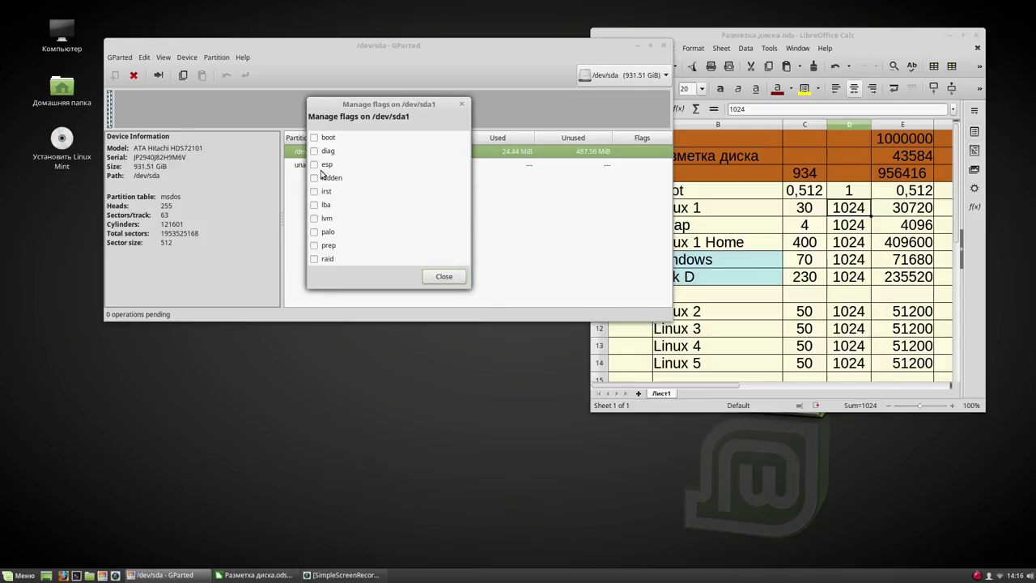
click(314, 164)
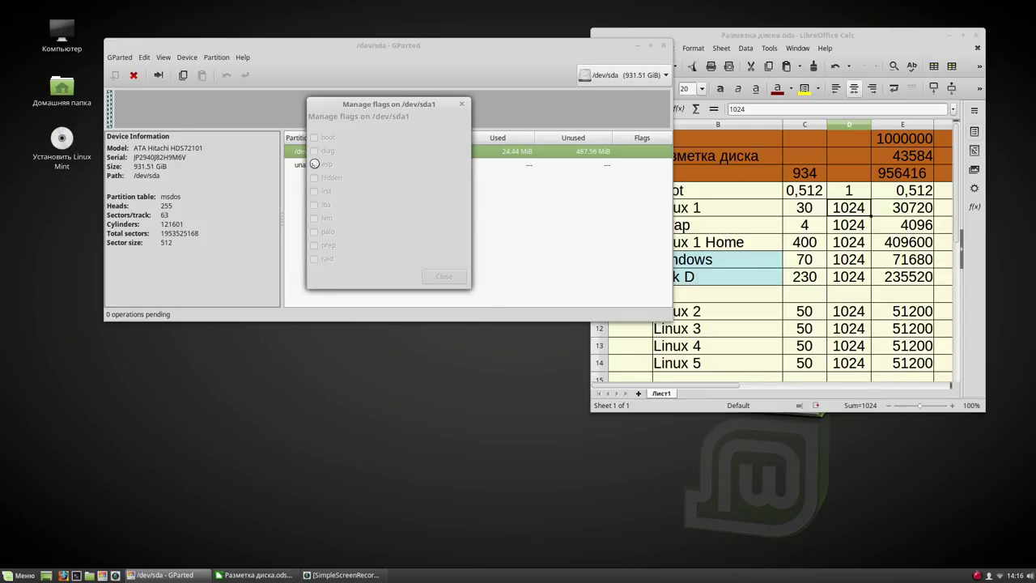
click(315, 138)
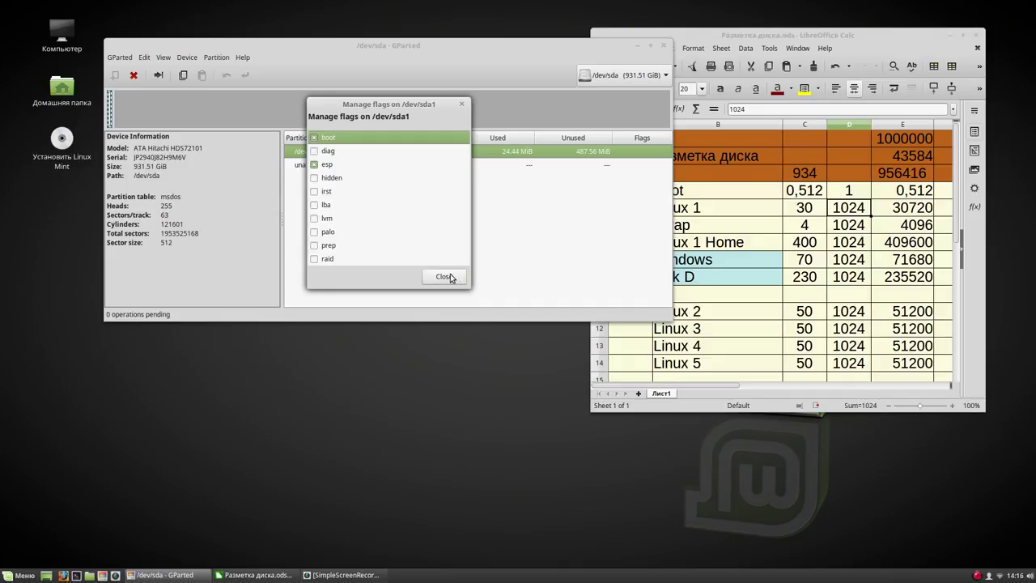
click(445, 277)
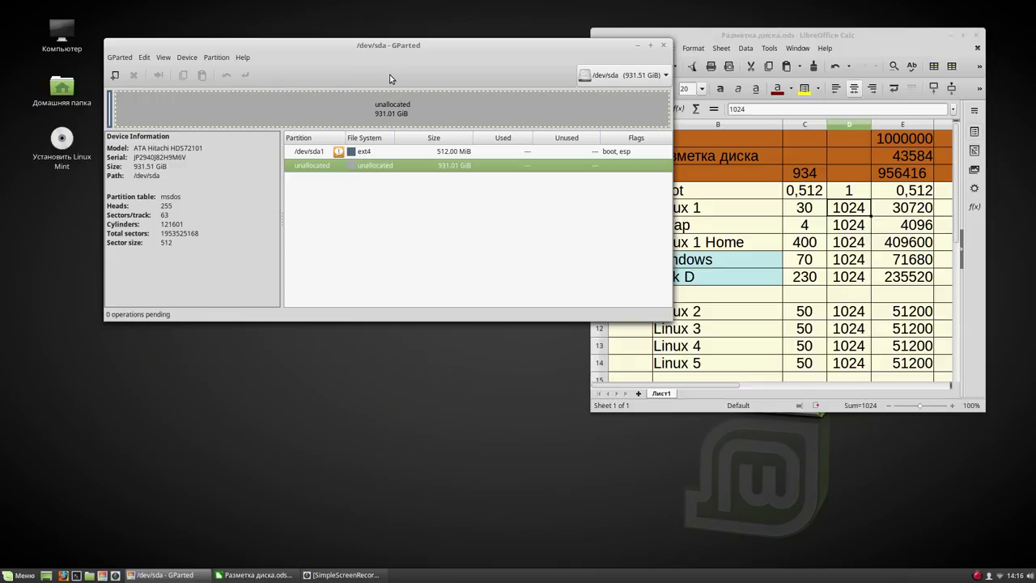
drag(532, 51, 472, 44)
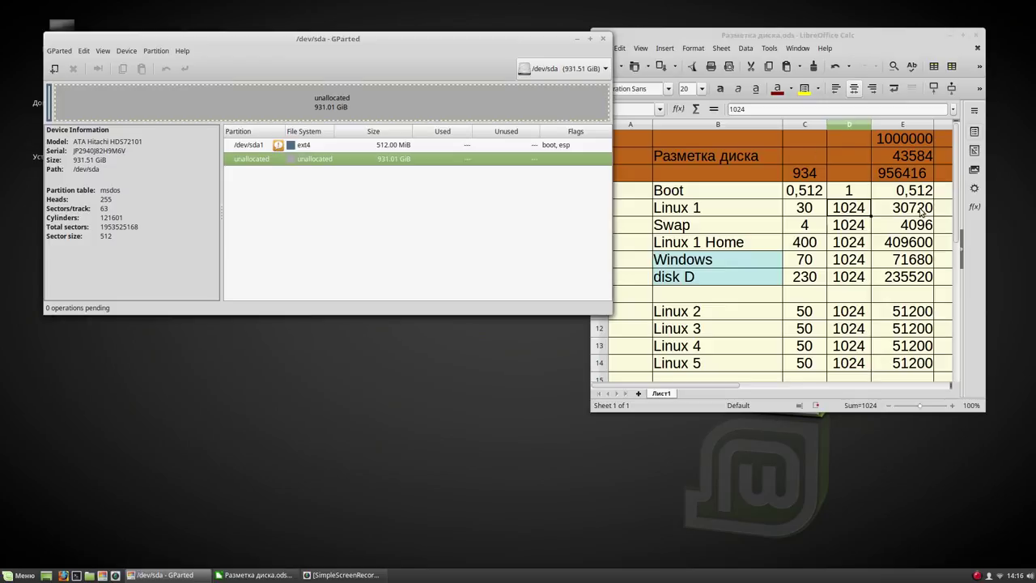
Create a 30720 MiB ext4 primary partition after /dev/sda1 and write it to disk
right_click(272, 163)
click(296, 168)
double_click(305, 191)
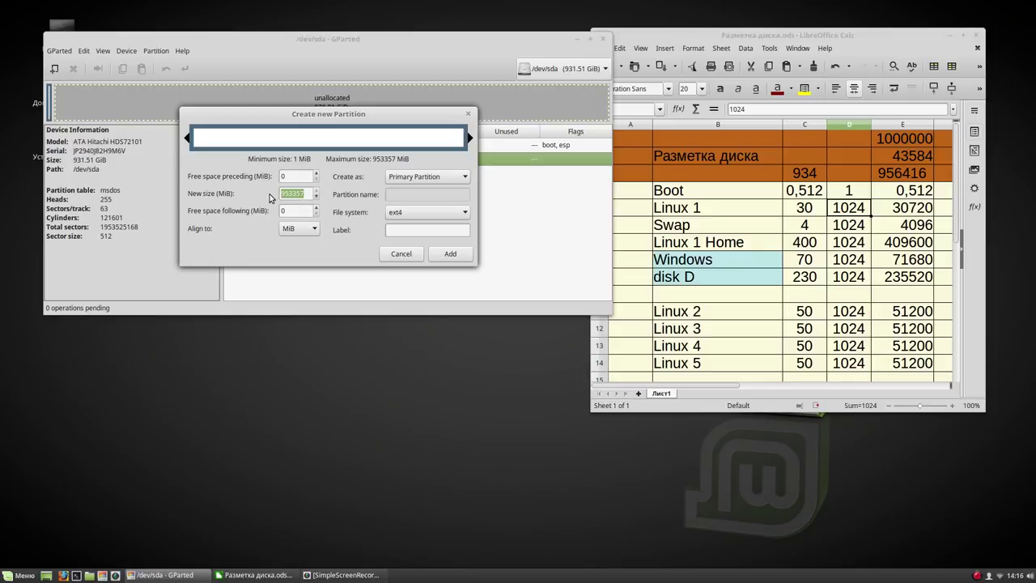
text(30720)
click(301, 210)
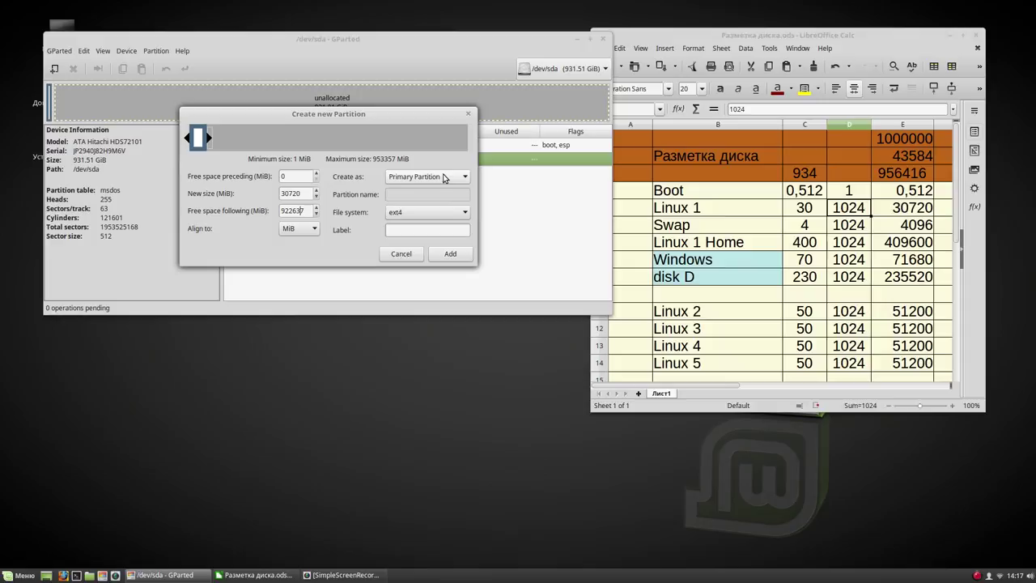
click(450, 255)
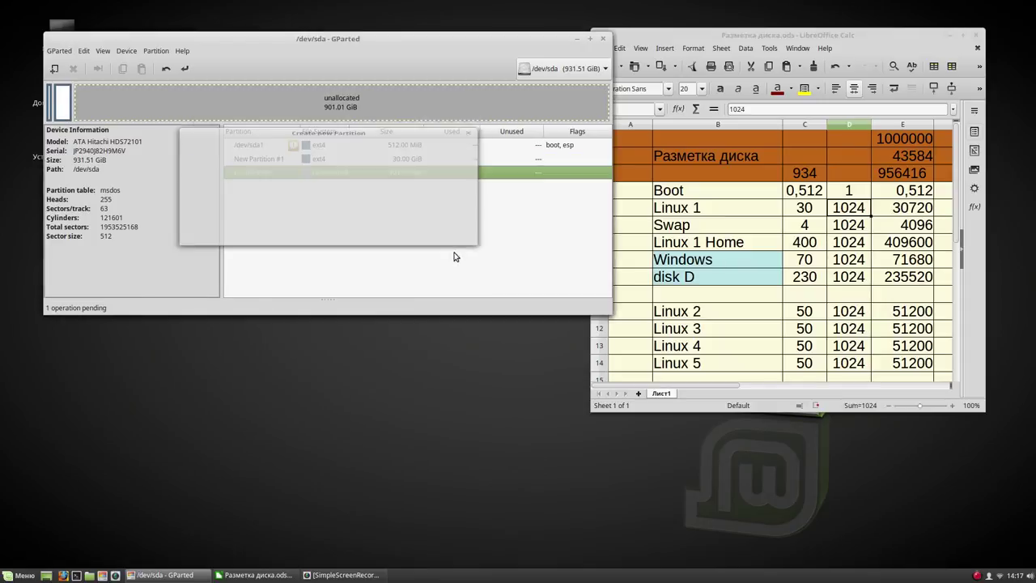
click(185, 68)
click(424, 216)
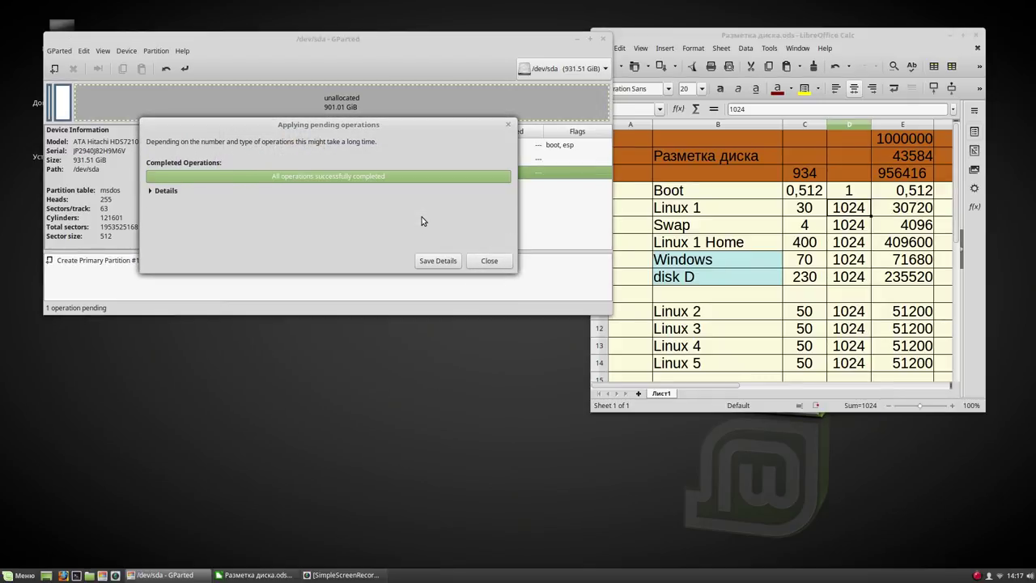
click(489, 261)
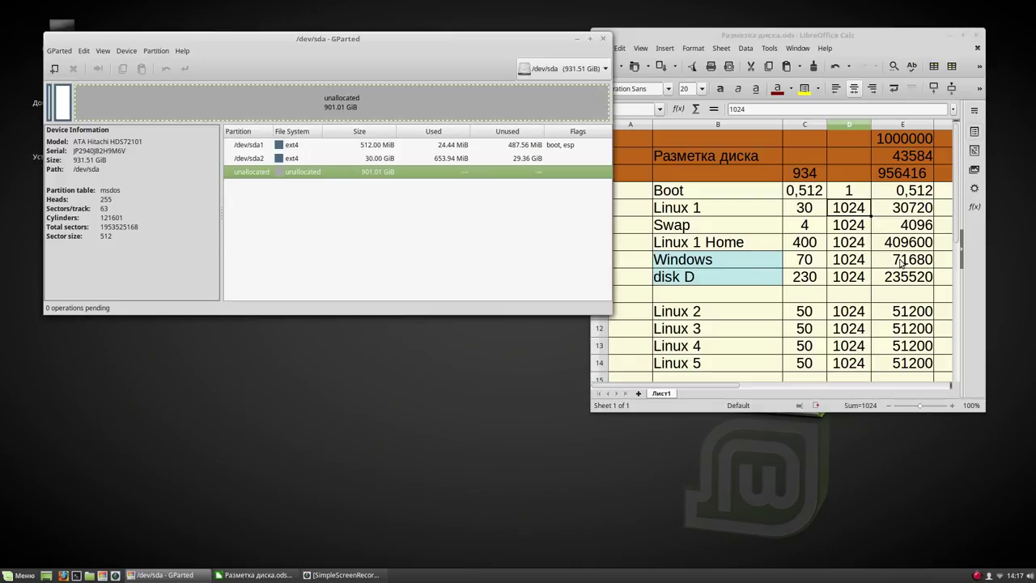
right_click(378, 170)
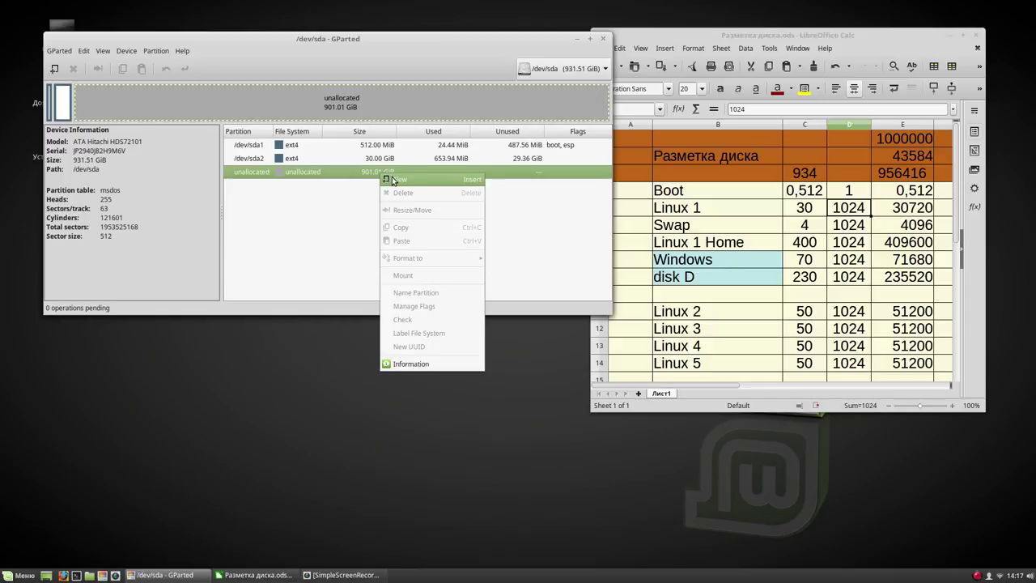
Add a 71680 MiB ntfs primary partition for Windows and write it to disk
click(396, 179)
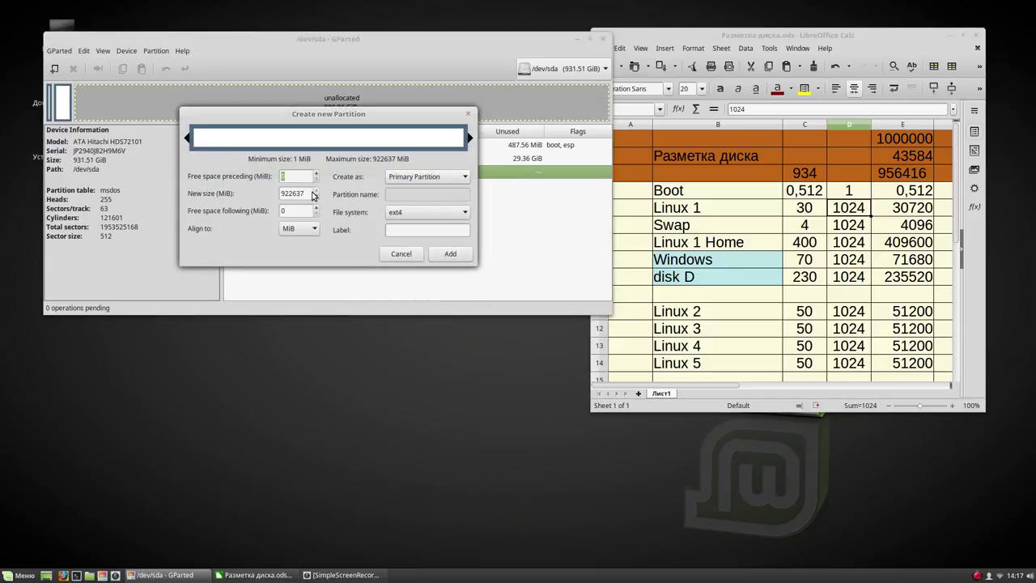
drag(302, 194, 275, 196)
text(7)
text(1680)
click(292, 212)
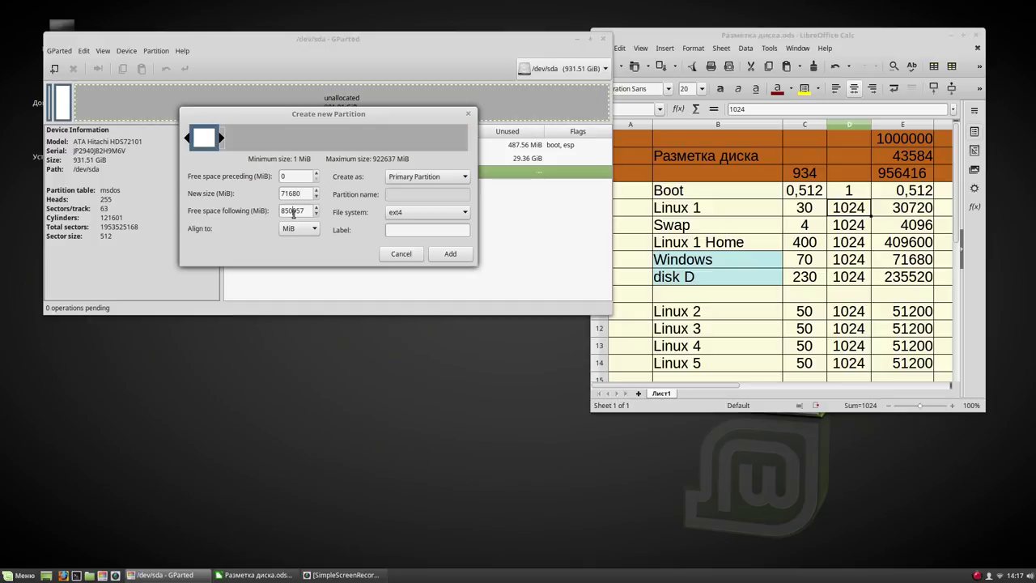
click(465, 212)
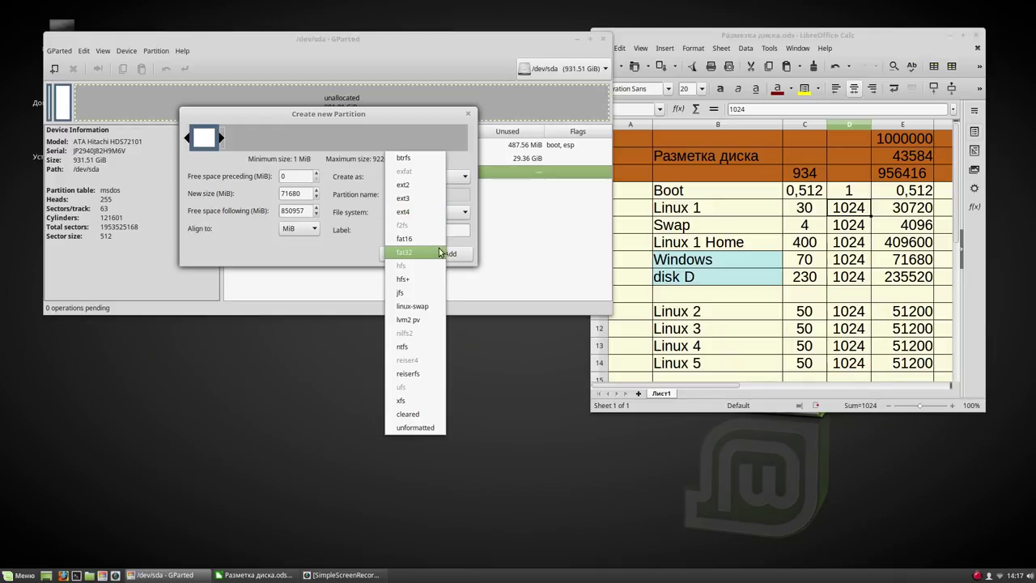
click(418, 351)
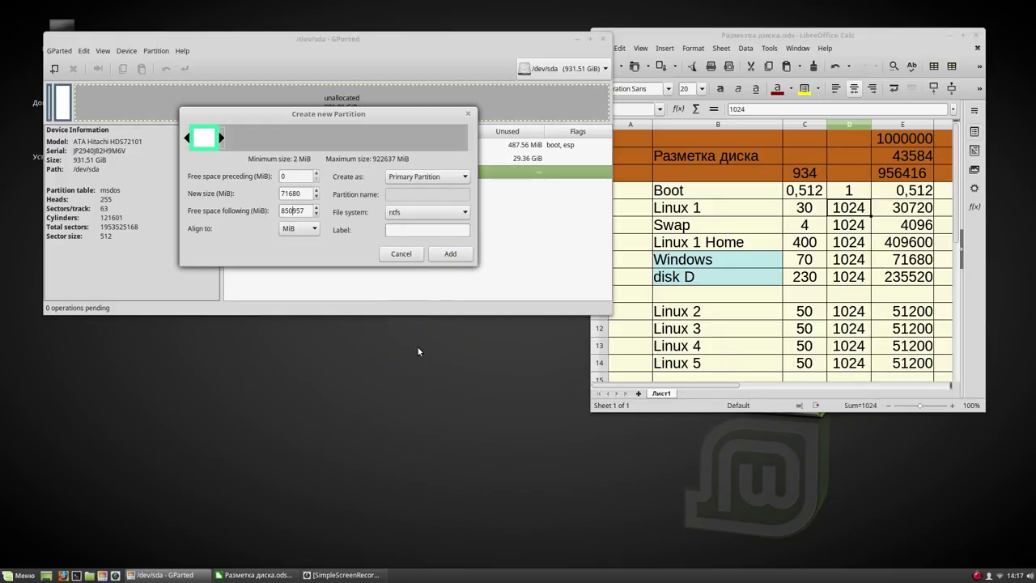
click(451, 254)
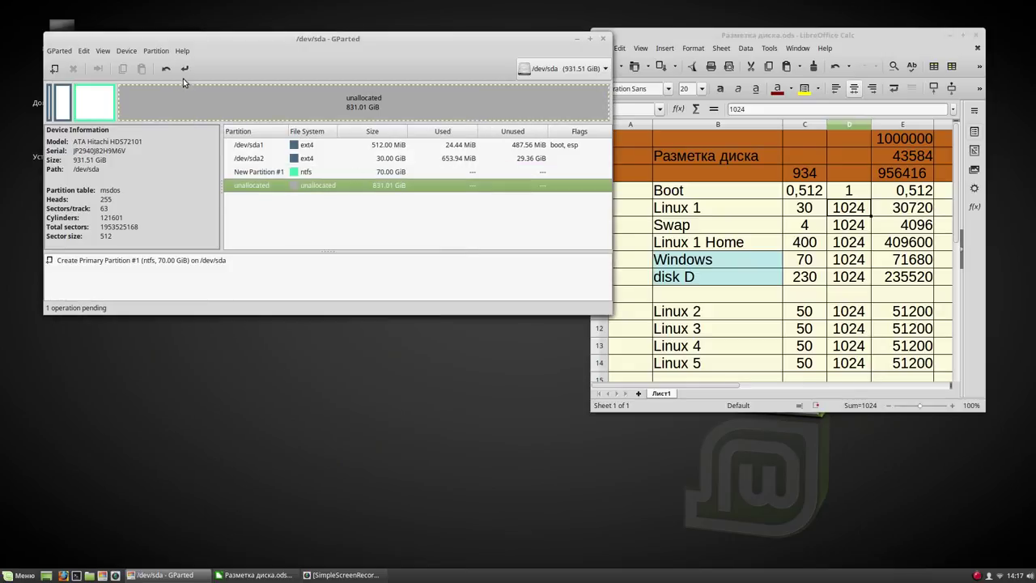
click(184, 69)
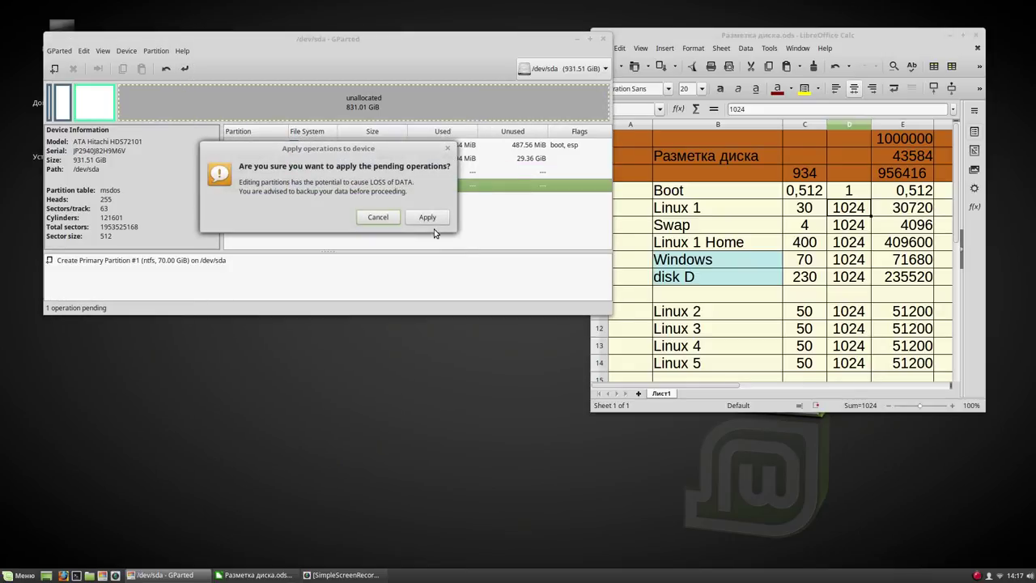
click(431, 218)
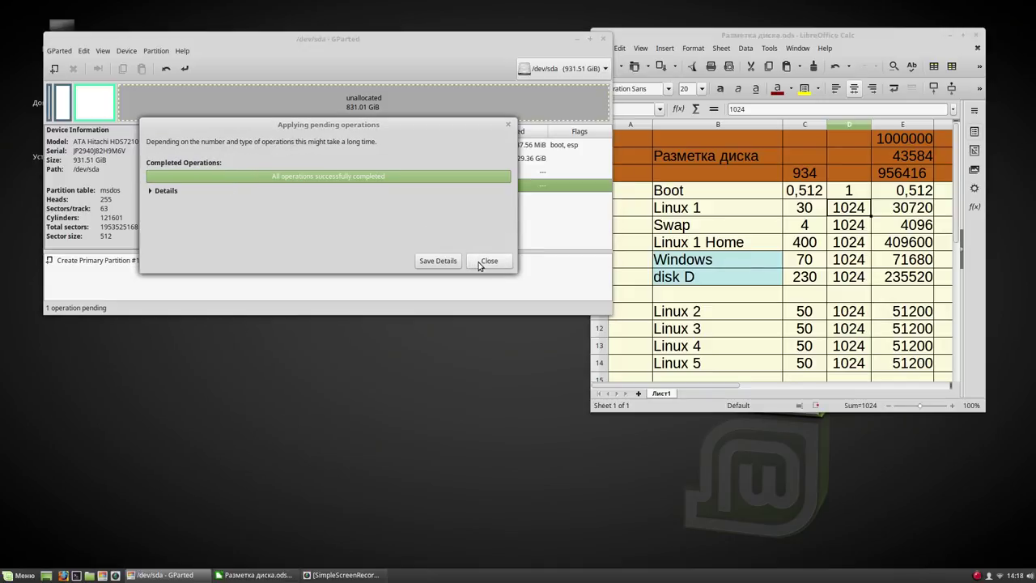
click(478, 263)
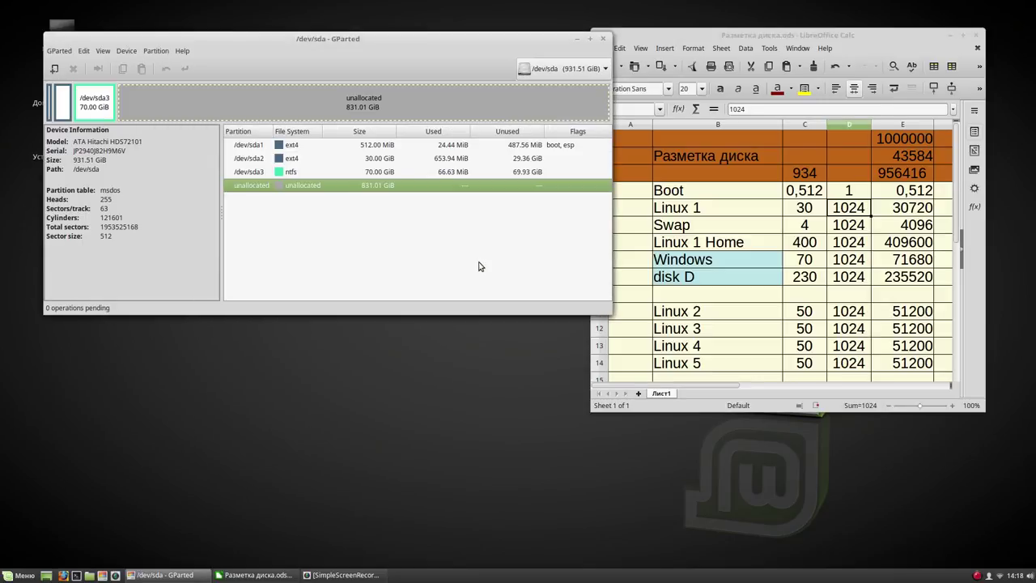
Create an extended partition spanning the 831.01 GiB of free space and apply it
right_click(379, 184)
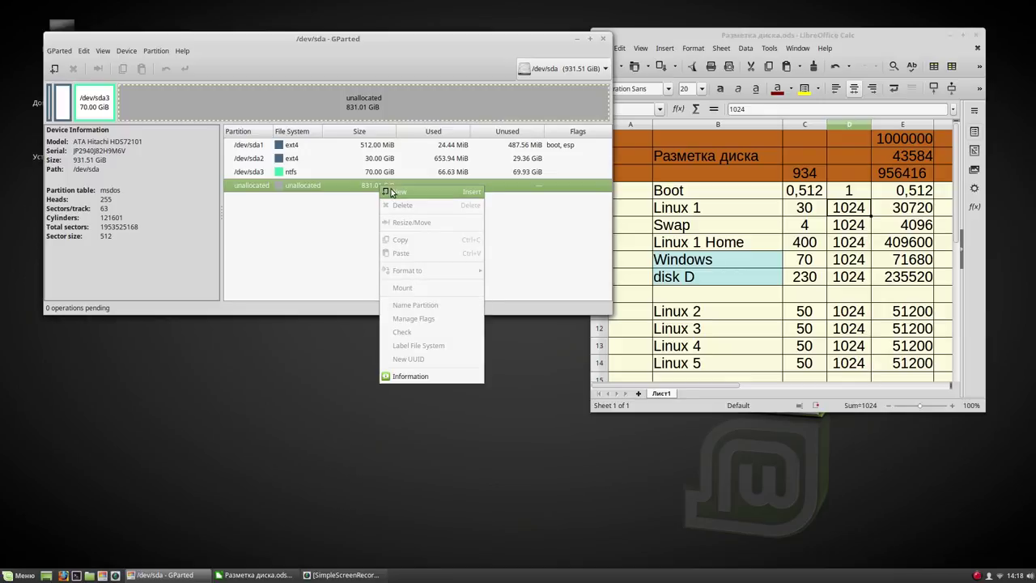
click(392, 192)
click(463, 177)
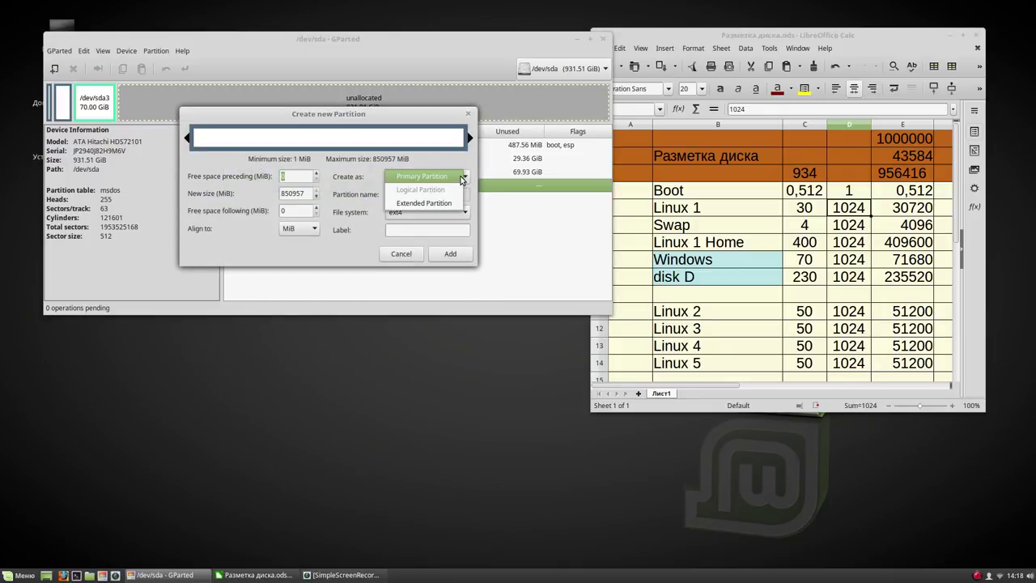
click(444, 204)
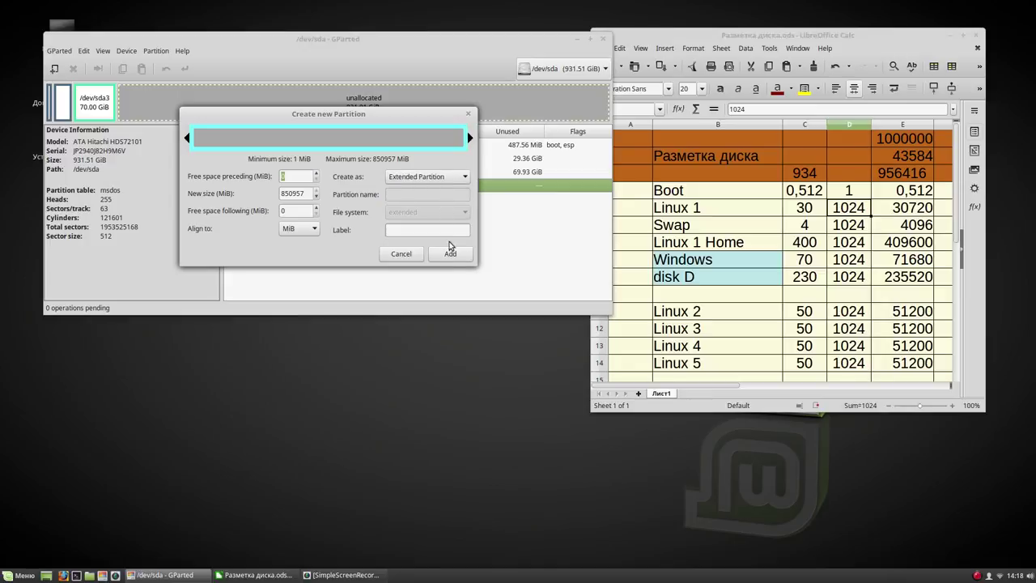
click(452, 254)
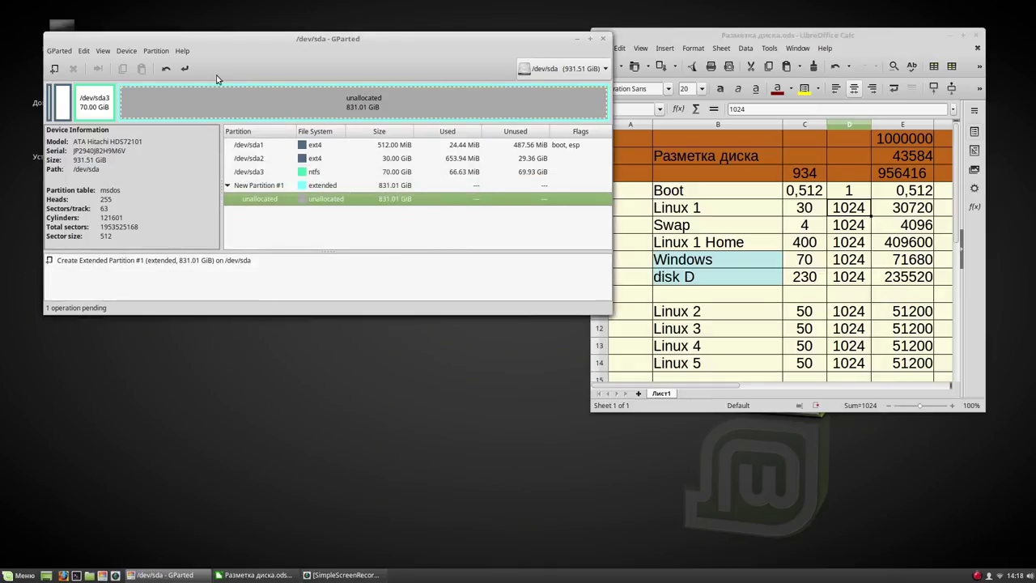
click(185, 72)
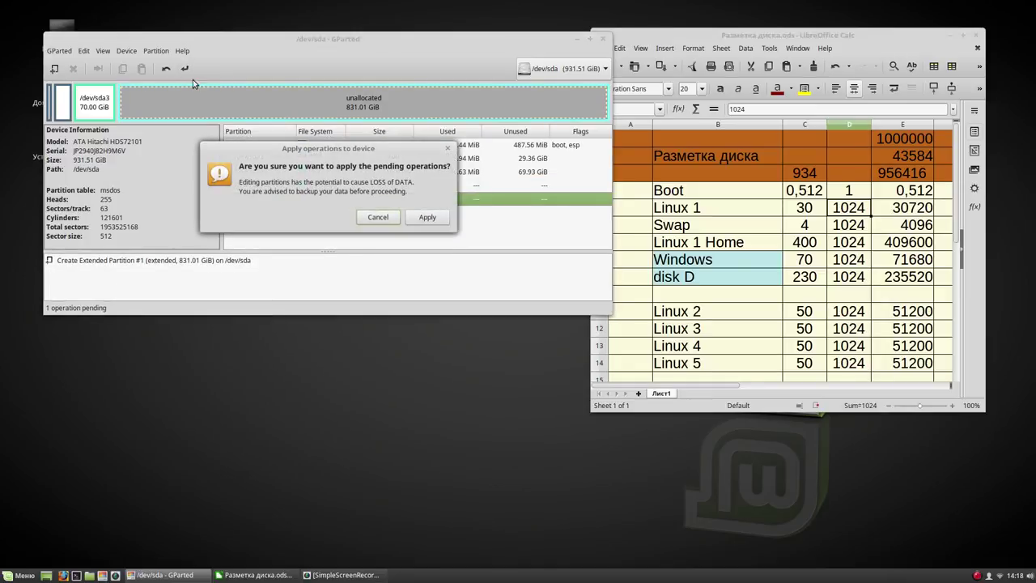
click(426, 220)
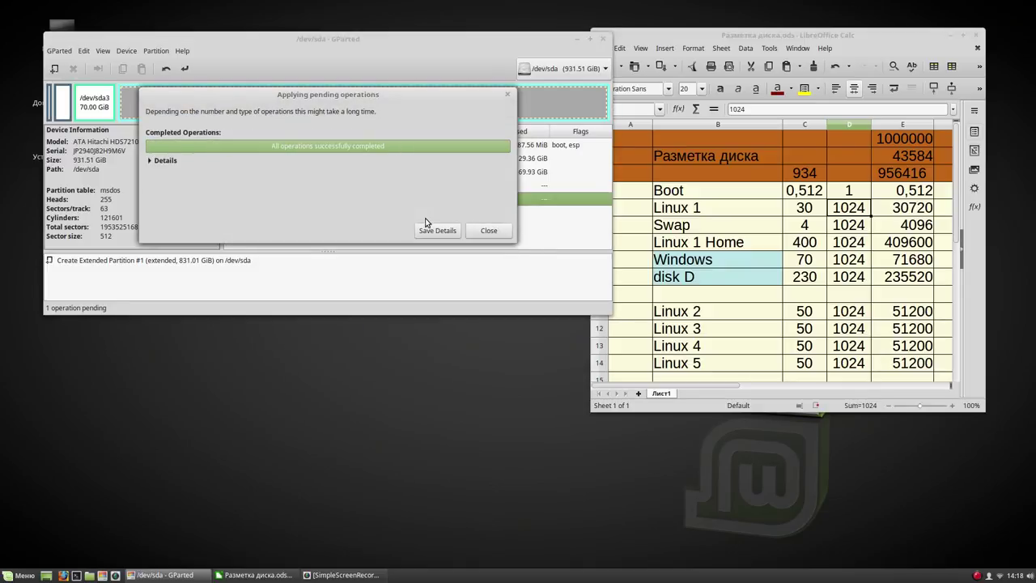
click(491, 231)
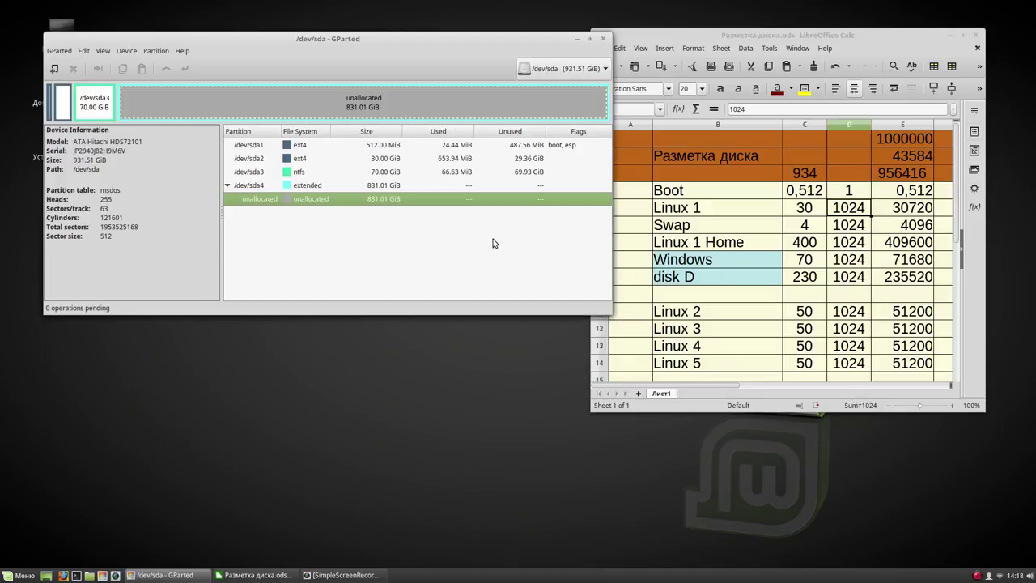
right_click(398, 201)
Add a 4096 MiB linux-swap logical partition inside the extended partition and apply it
click(414, 206)
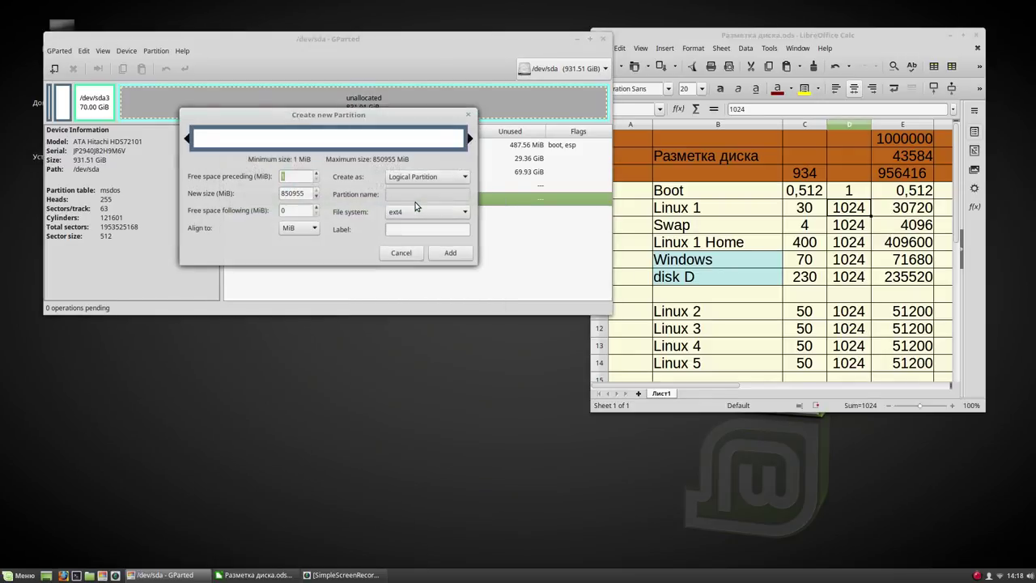
key(Tab)
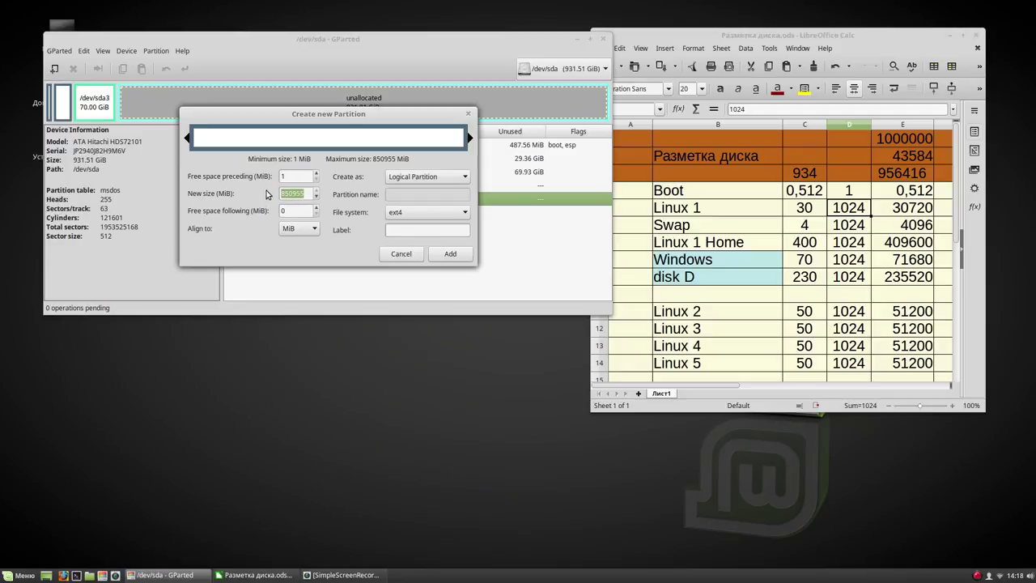
text(4096)
click(309, 211)
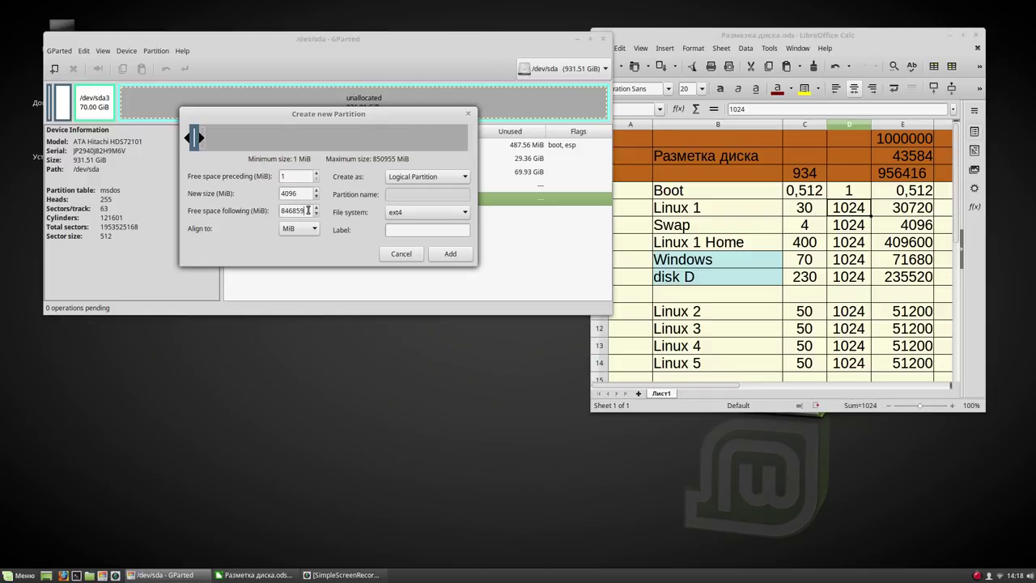
click(435, 215)
click(429, 308)
click(451, 254)
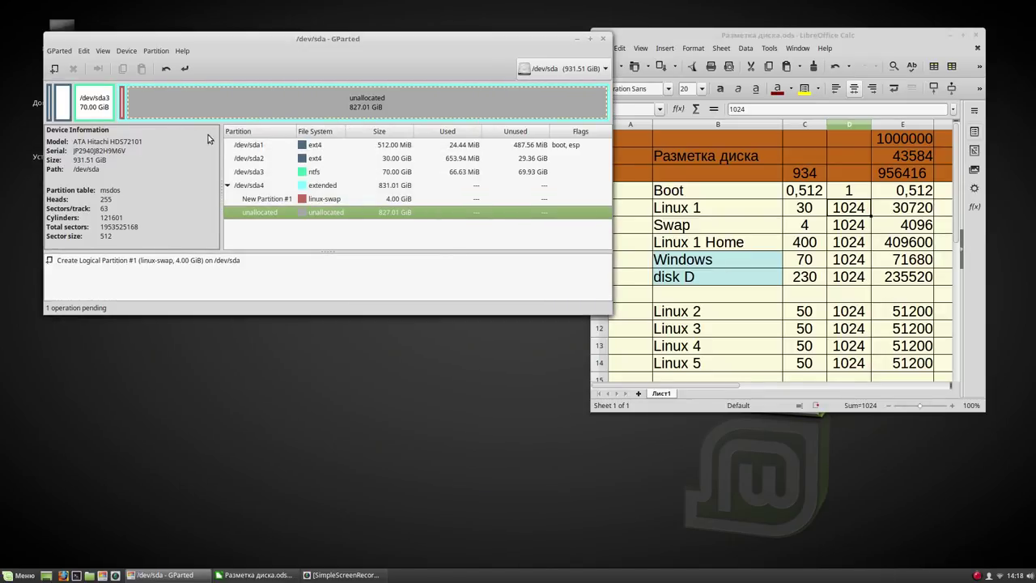
click(185, 70)
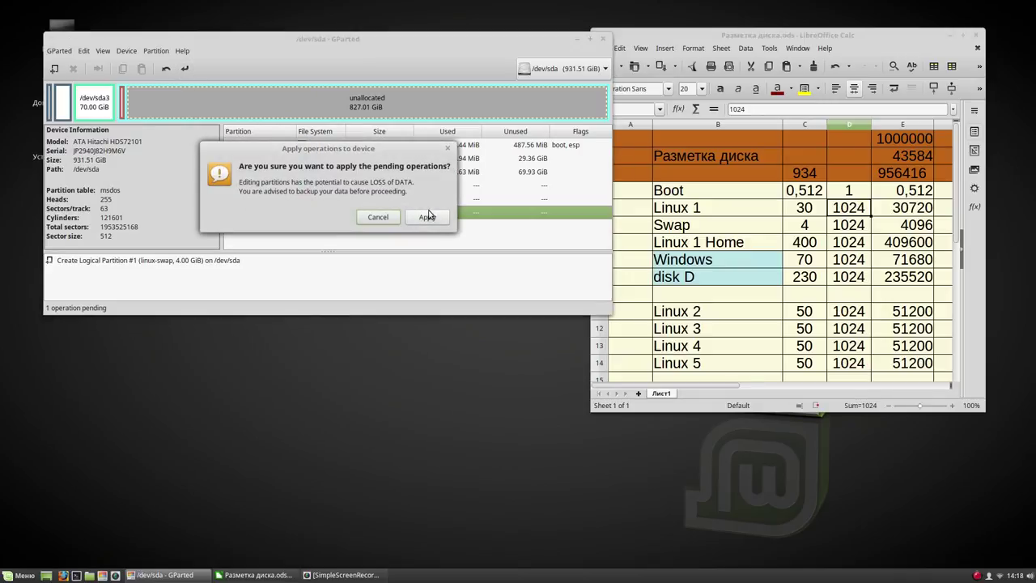
click(431, 218)
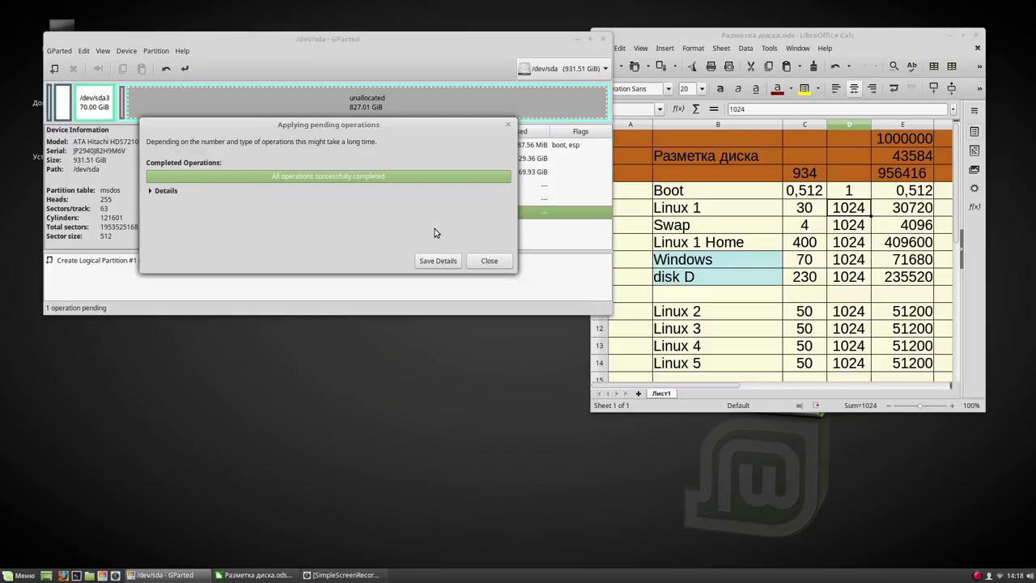
click(488, 262)
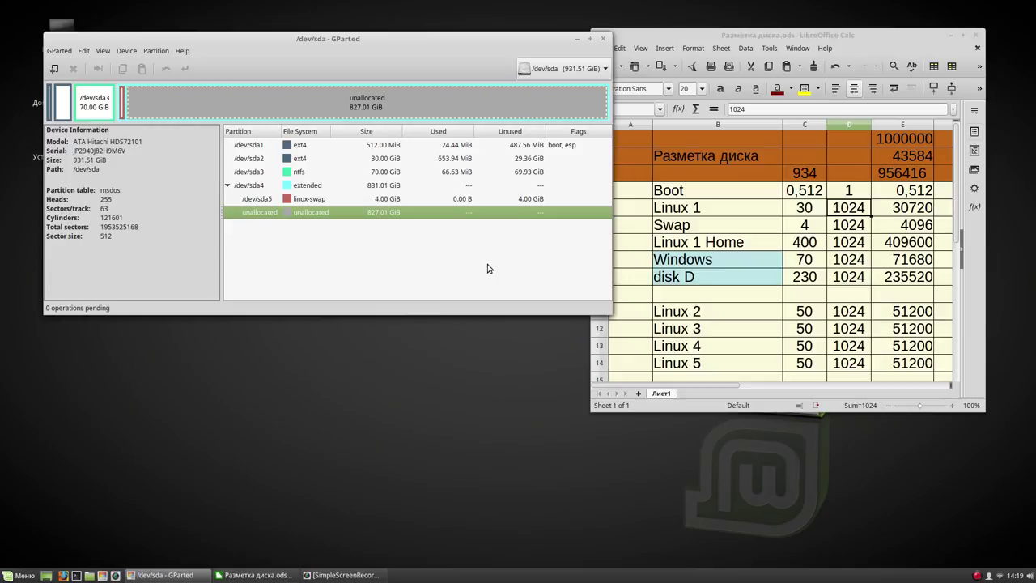
click(390, 159)
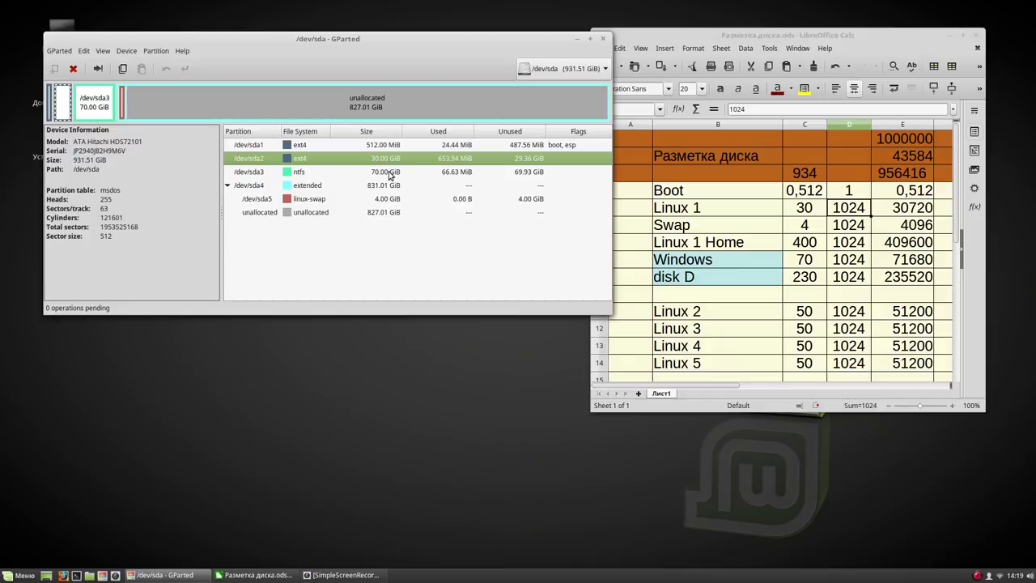
click(390, 174)
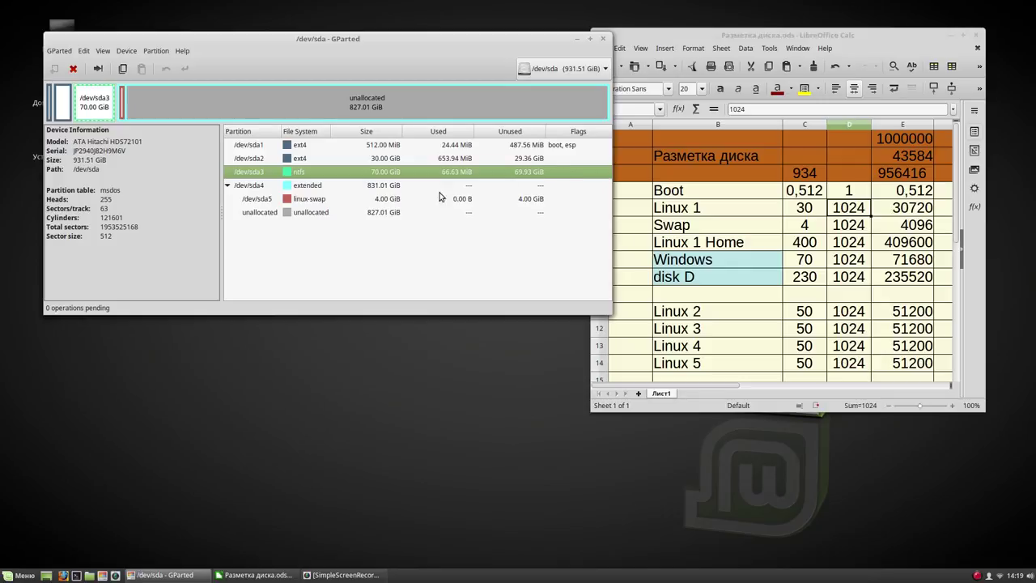
click(394, 202)
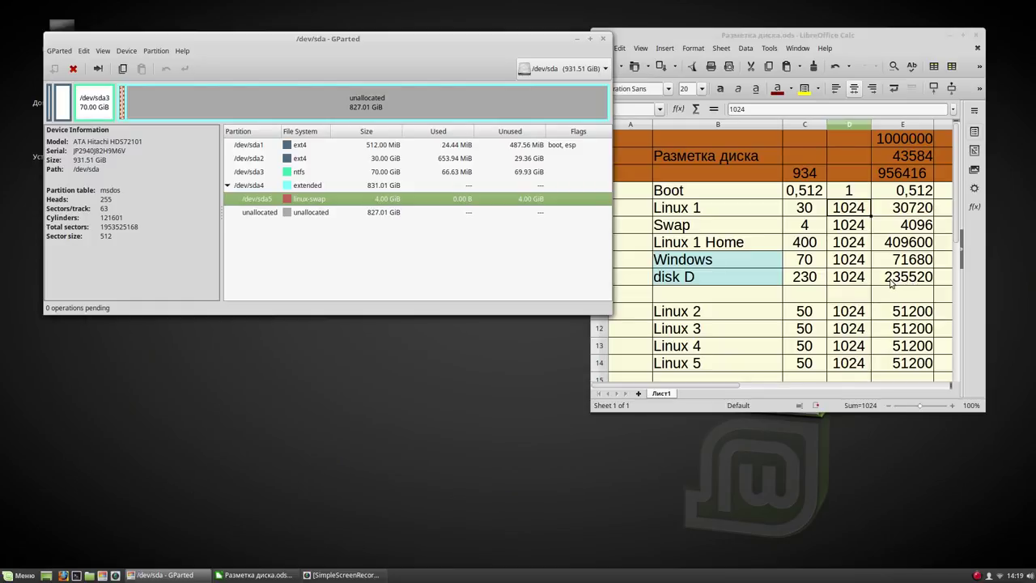
click(368, 212)
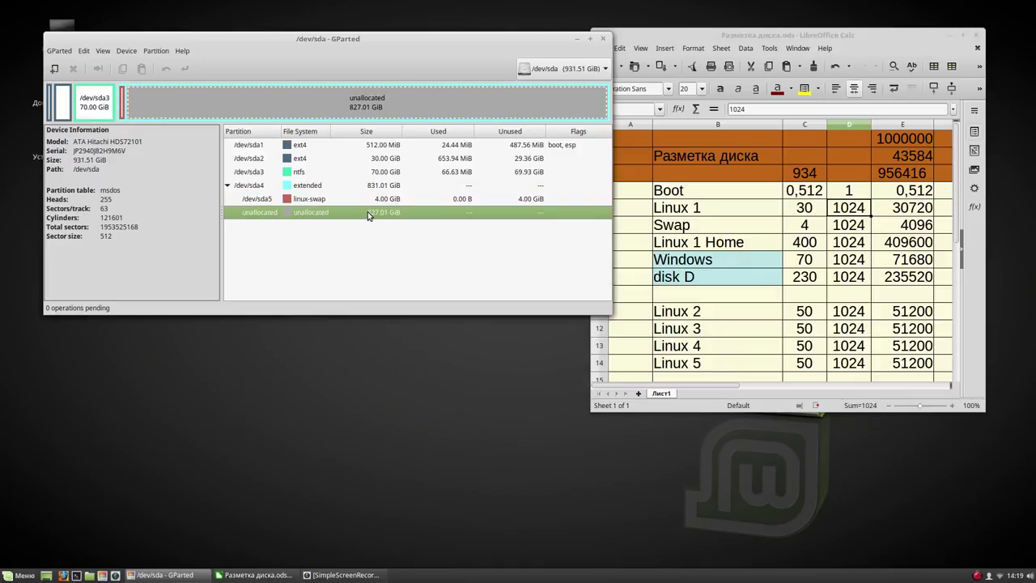
Queue a 235520 MiB ntfs logical partition labelled D in the free space
right_click(369, 213)
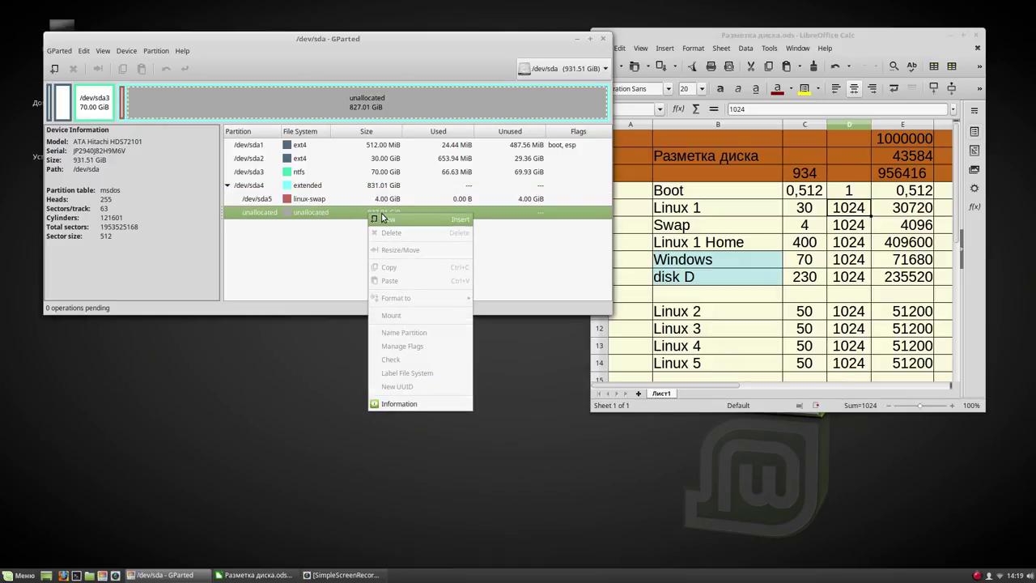
click(384, 219)
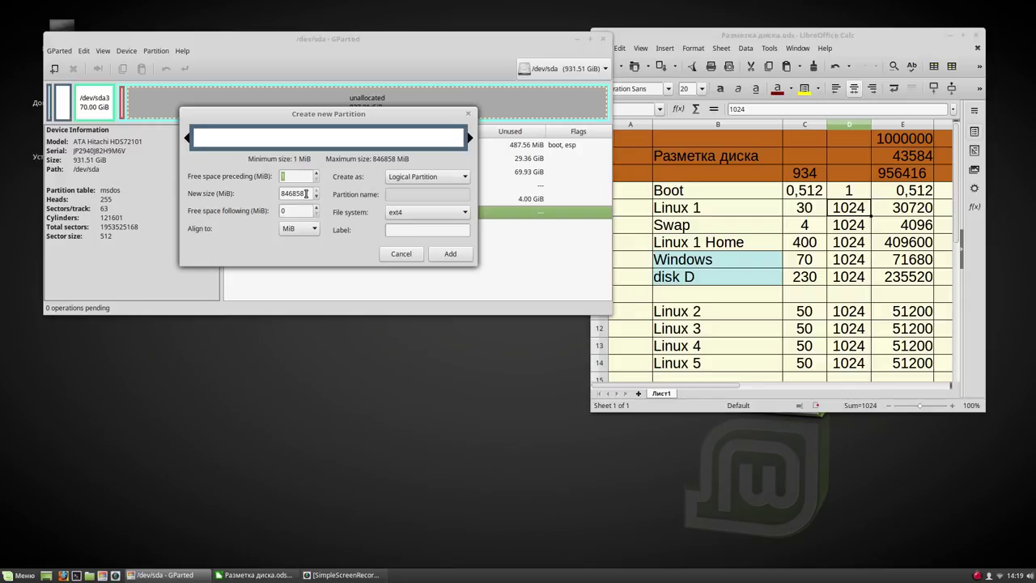
drag(304, 194, 265, 187)
text(235520)
click(297, 212)
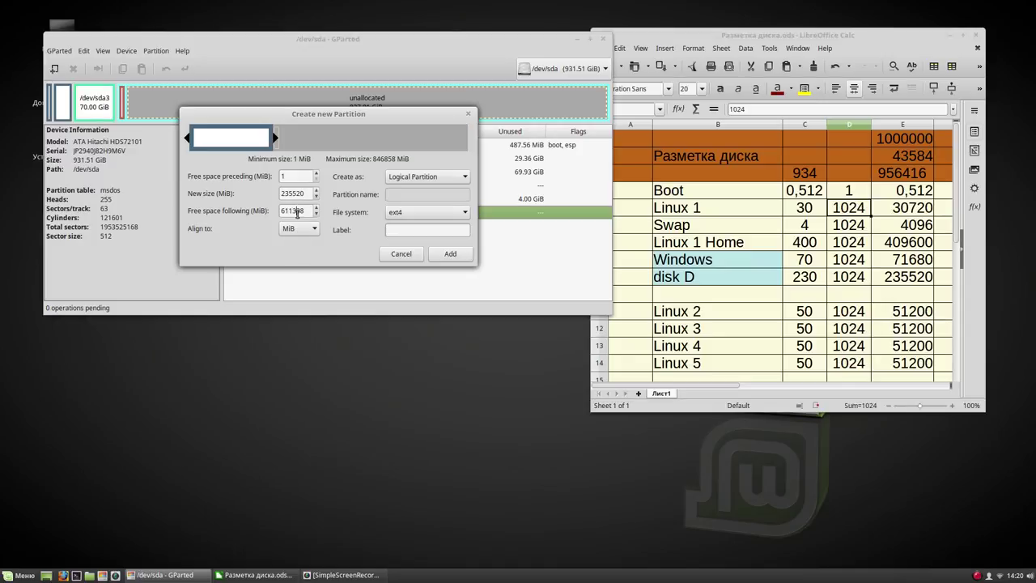
click(454, 213)
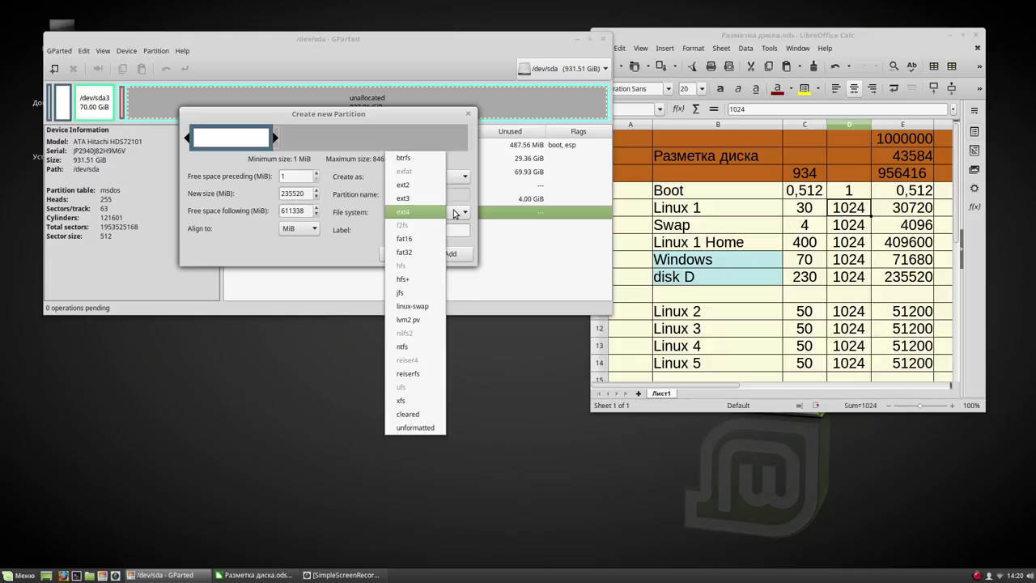
click(417, 346)
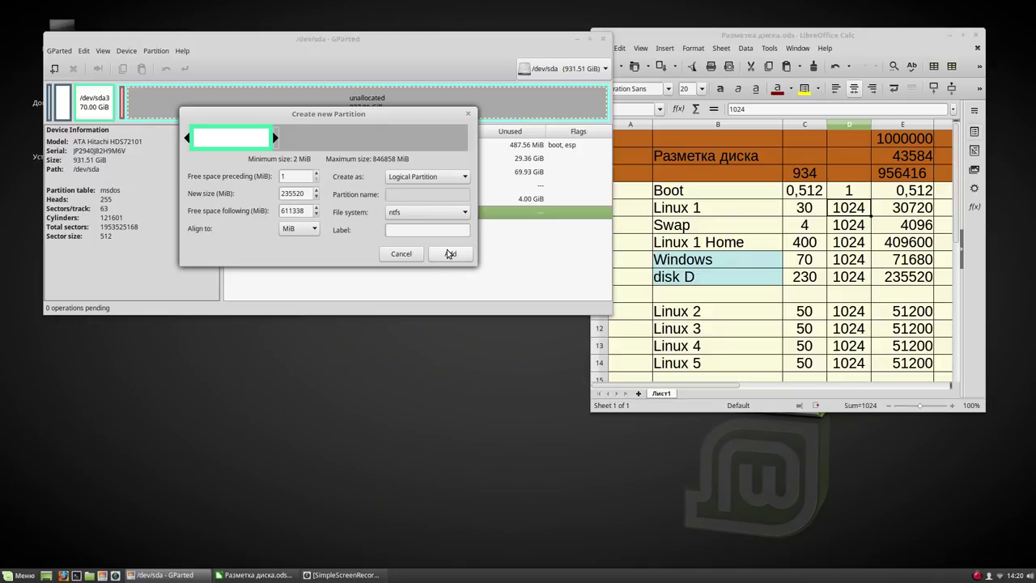
click(439, 229)
text(D)
click(452, 255)
Write the queued NTFS partition to disk as /dev/sda6
click(184, 69)
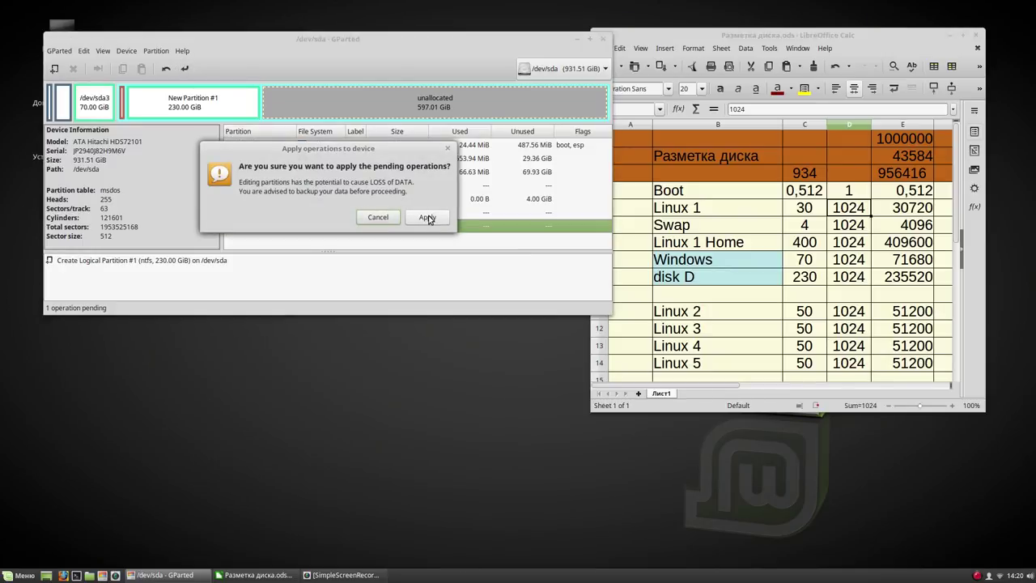
click(427, 218)
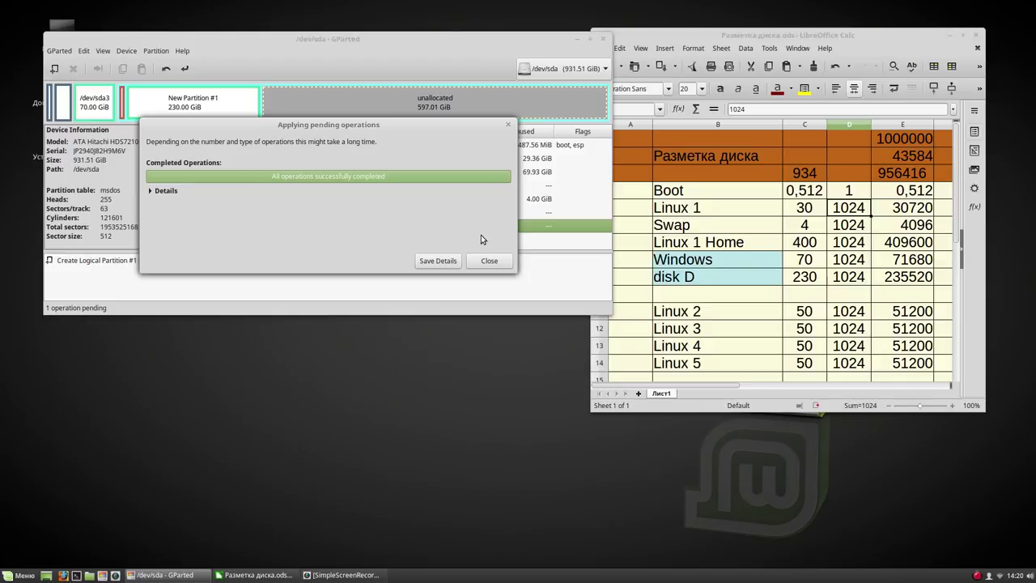
click(489, 259)
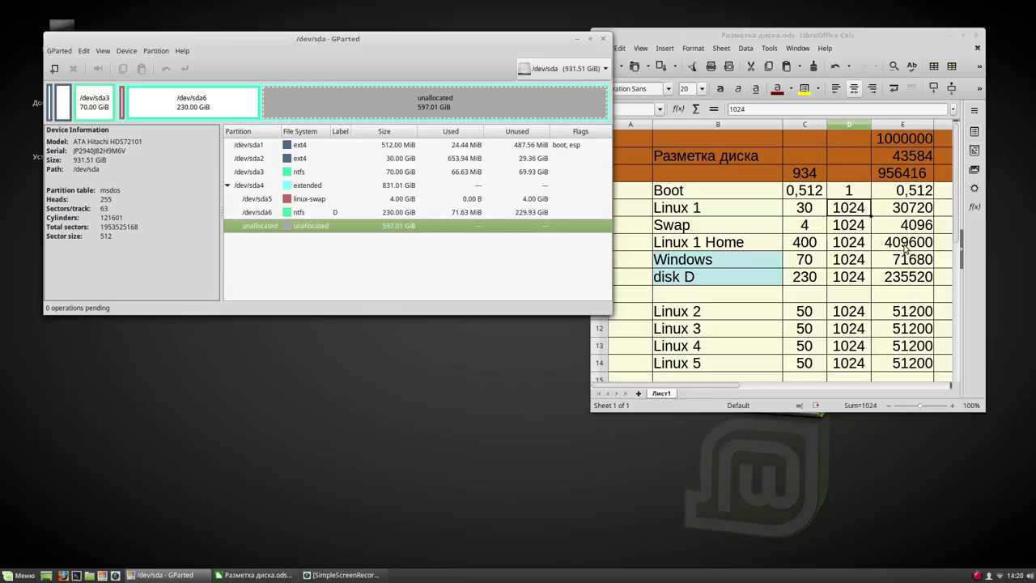
Queue a 409600 MiB ext4 logical partition labelled home in the free space
right_click(423, 229)
click(446, 235)
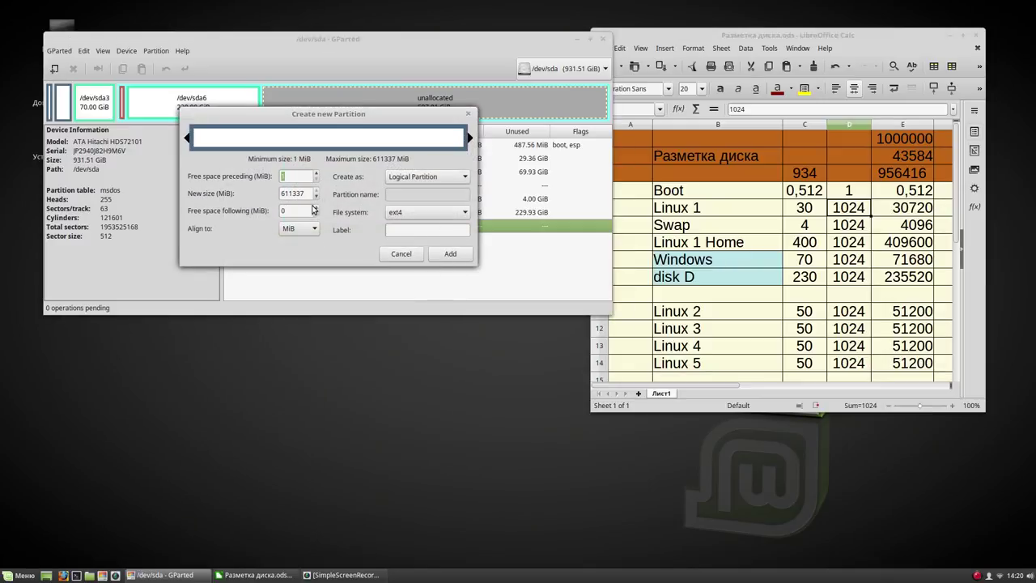
drag(308, 192, 275, 193)
text(409600)
click(301, 211)
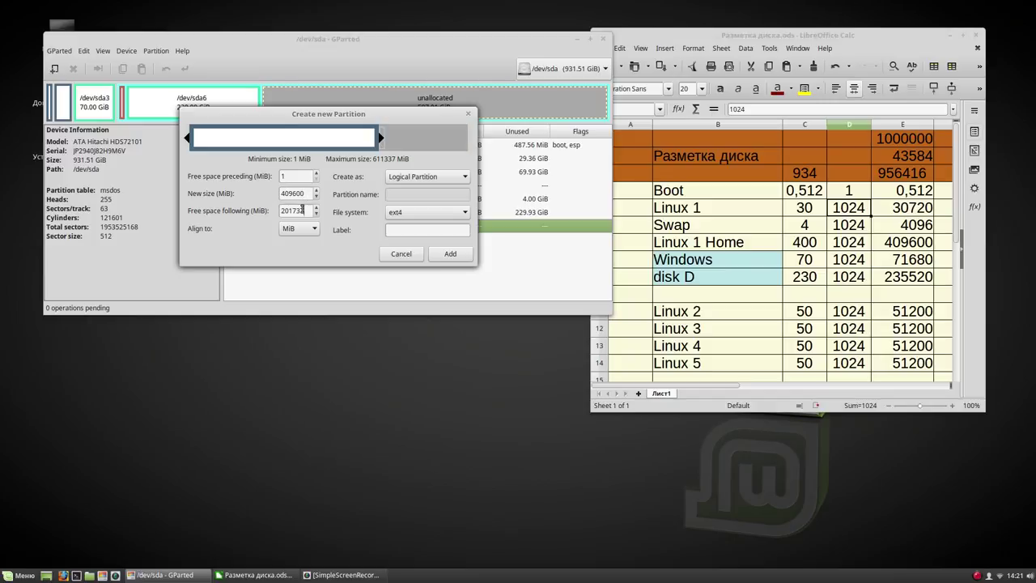
click(448, 230)
text(home)
click(451, 255)
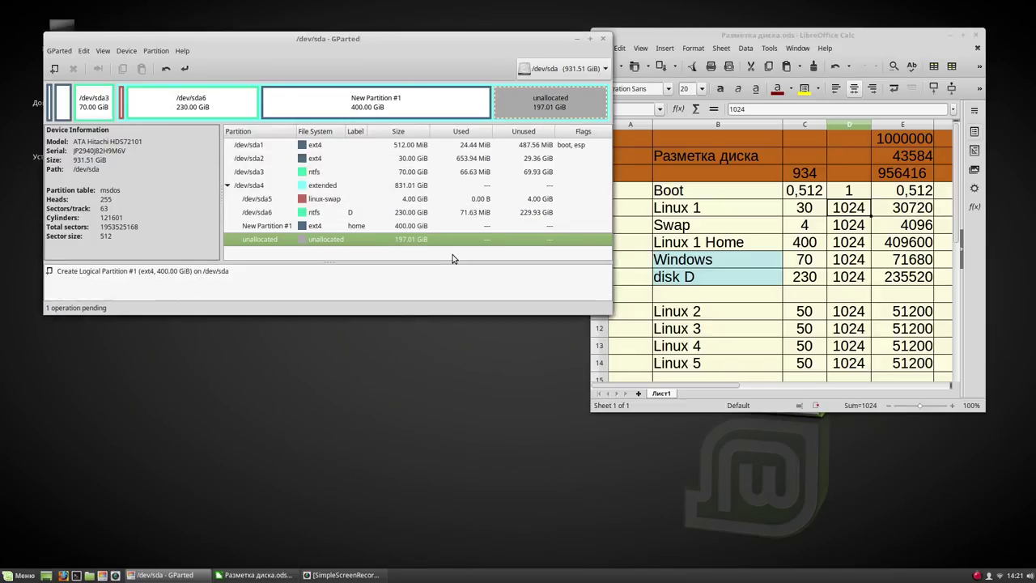
Write the home partition to disk as /dev/sda7, leaving 197.01 GiB unallocated
click(185, 69)
click(426, 217)
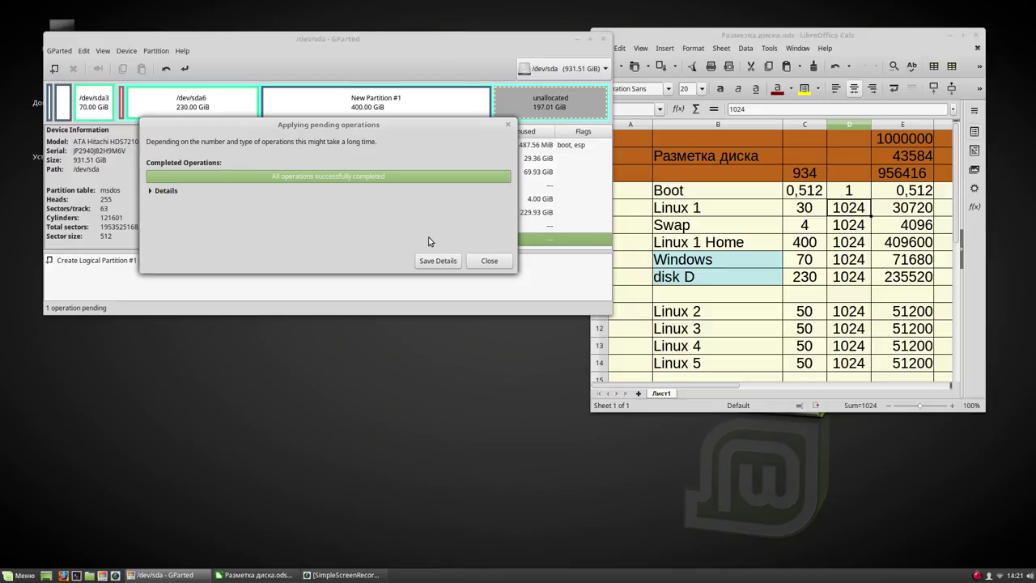
click(496, 263)
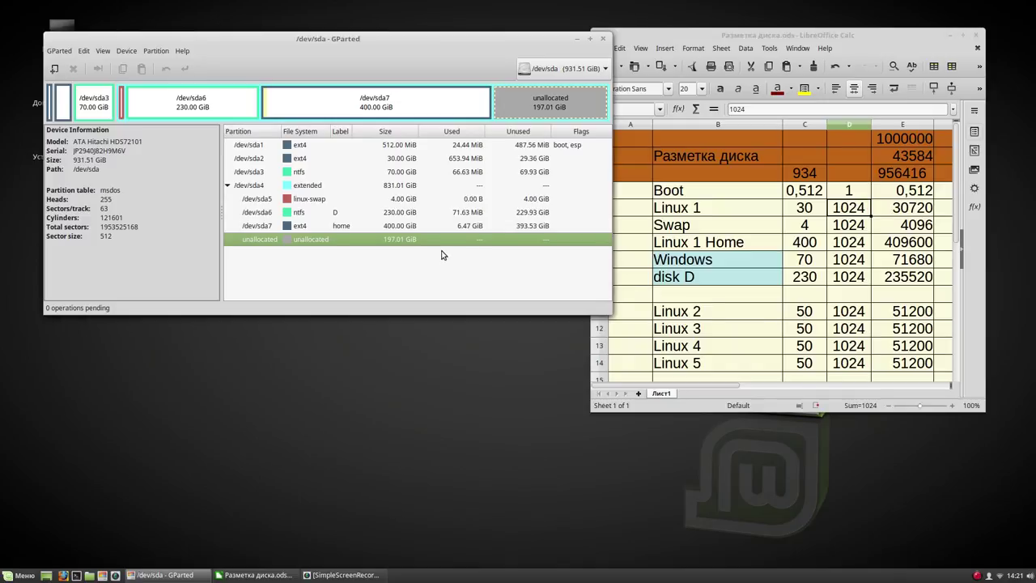
right_click(370, 243)
Create a 51200 MiB ext4 partition labelled 1, copying the 51200 size for reuse
click(388, 246)
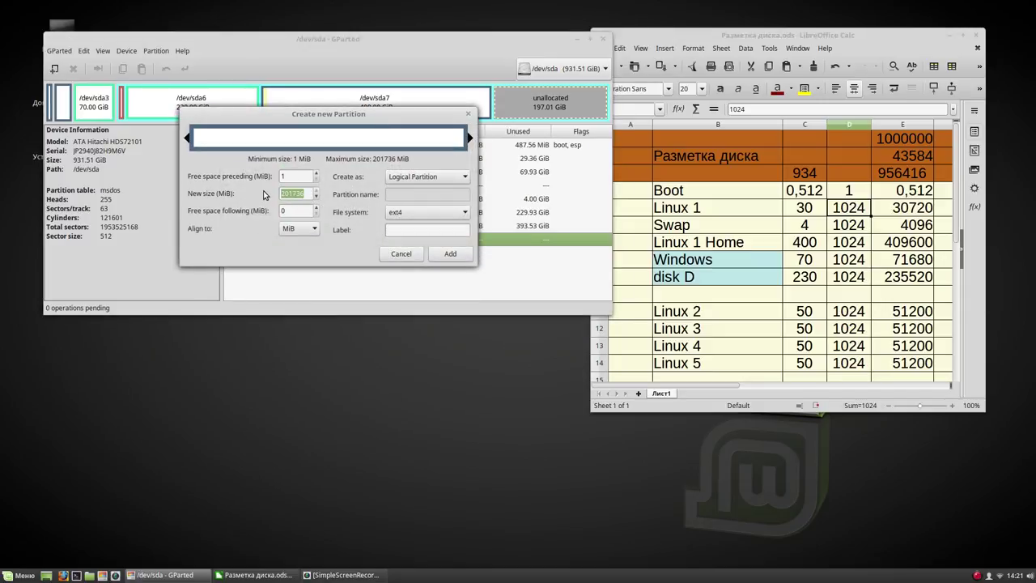
text(51200)
click(294, 211)
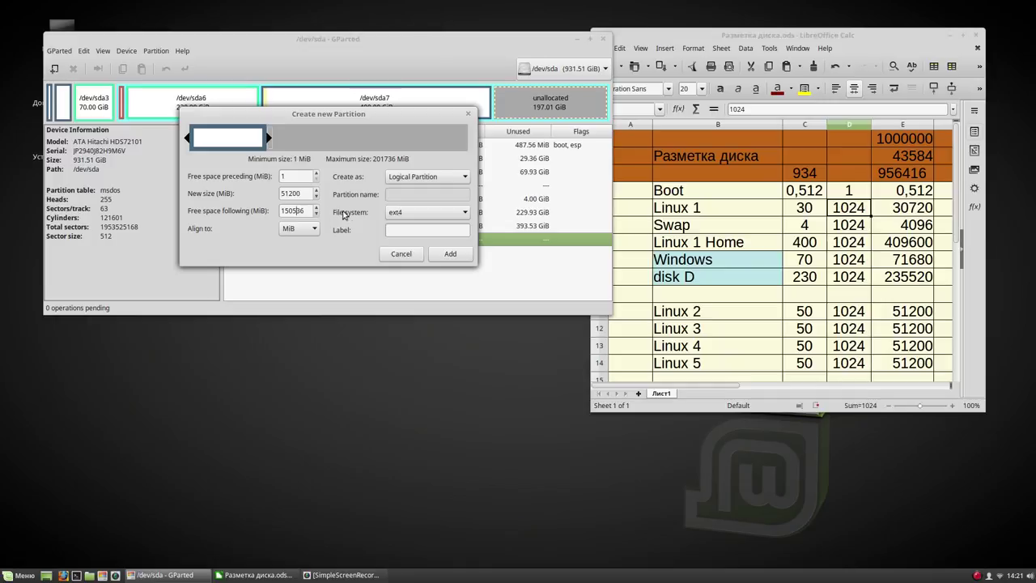
drag(303, 192, 277, 194)
right_click(285, 192)
click(319, 212)
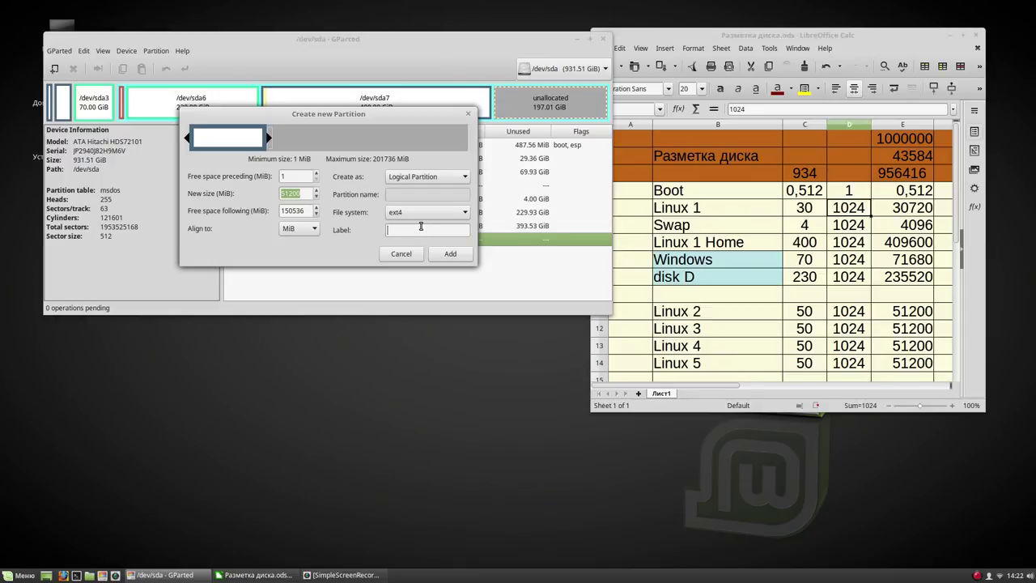
click(452, 254)
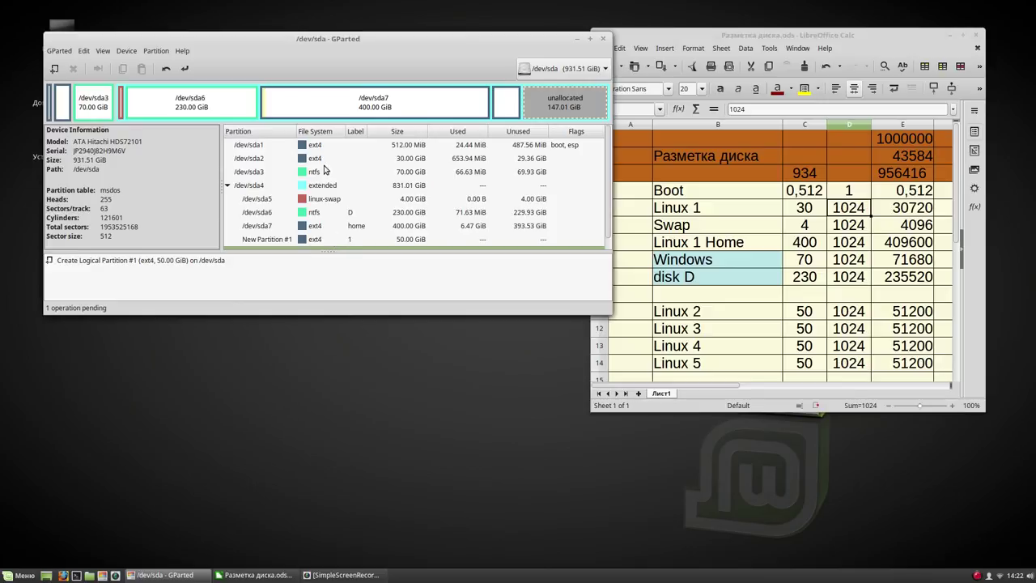
drag(426, 316, 429, 437)
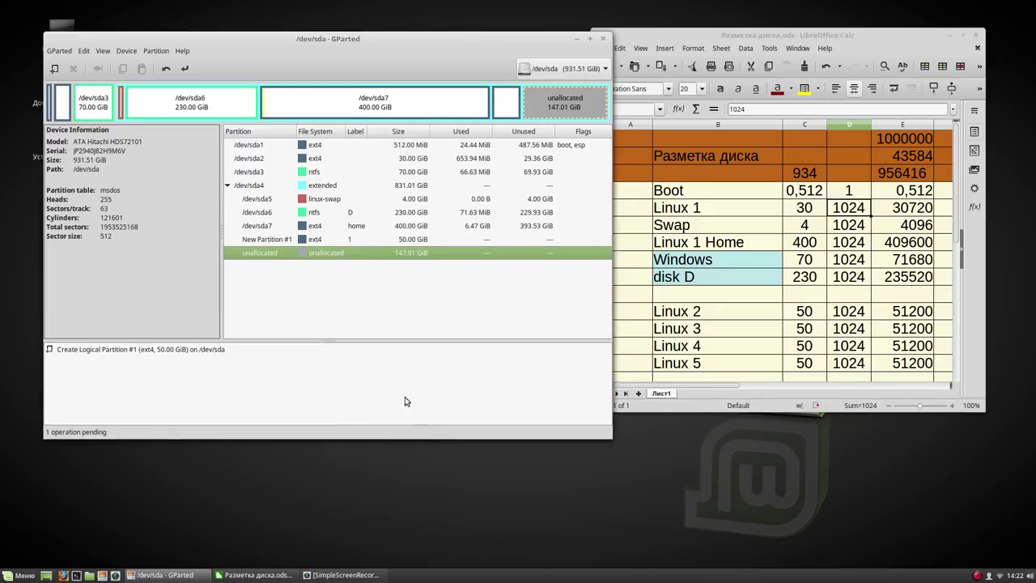
right_click(350, 256)
Add a second 51200 MiB partition labelled 2 using the pasted size
click(364, 258)
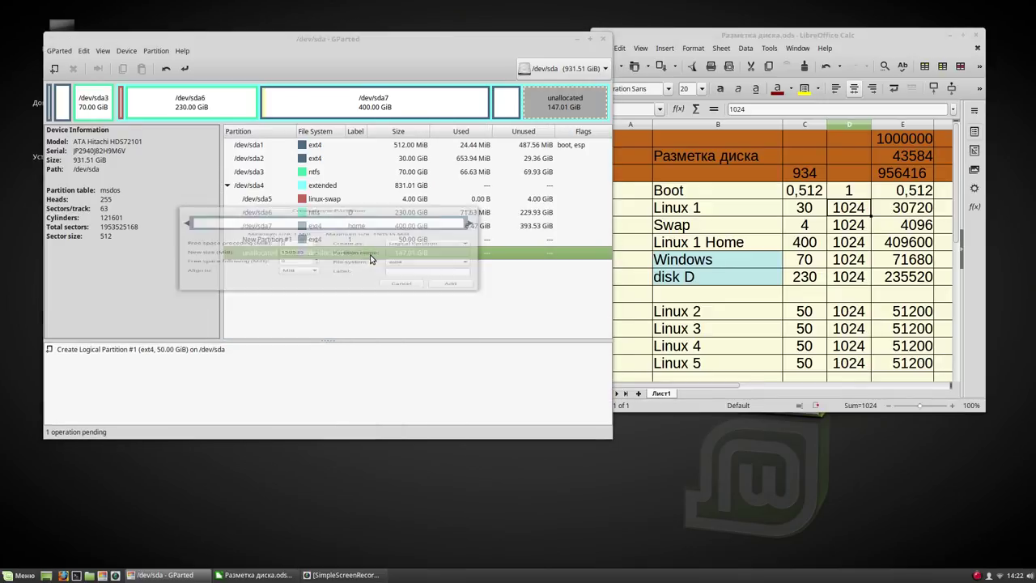
double_click(288, 257)
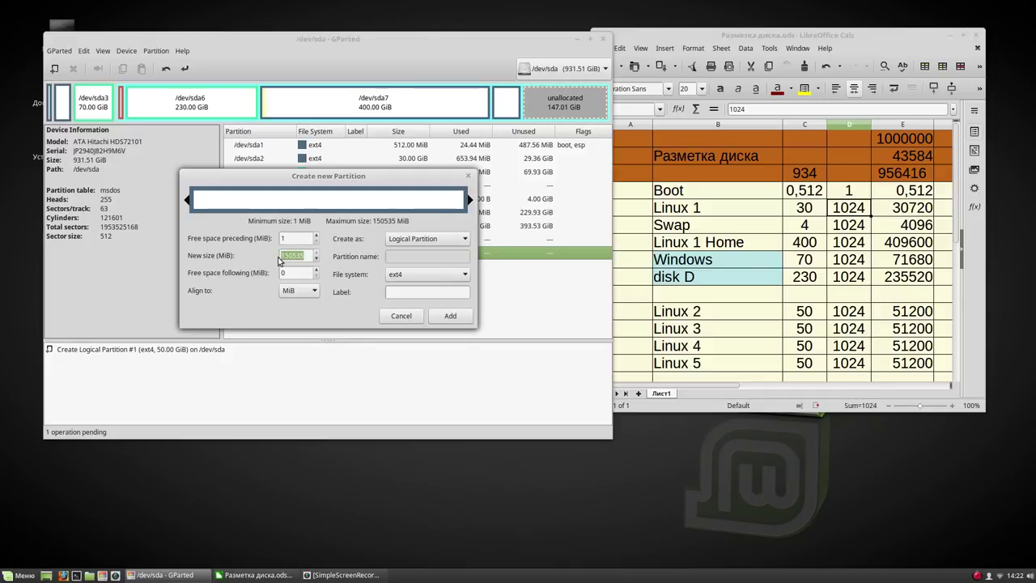
right_click(288, 257)
click(296, 294)
click(394, 291)
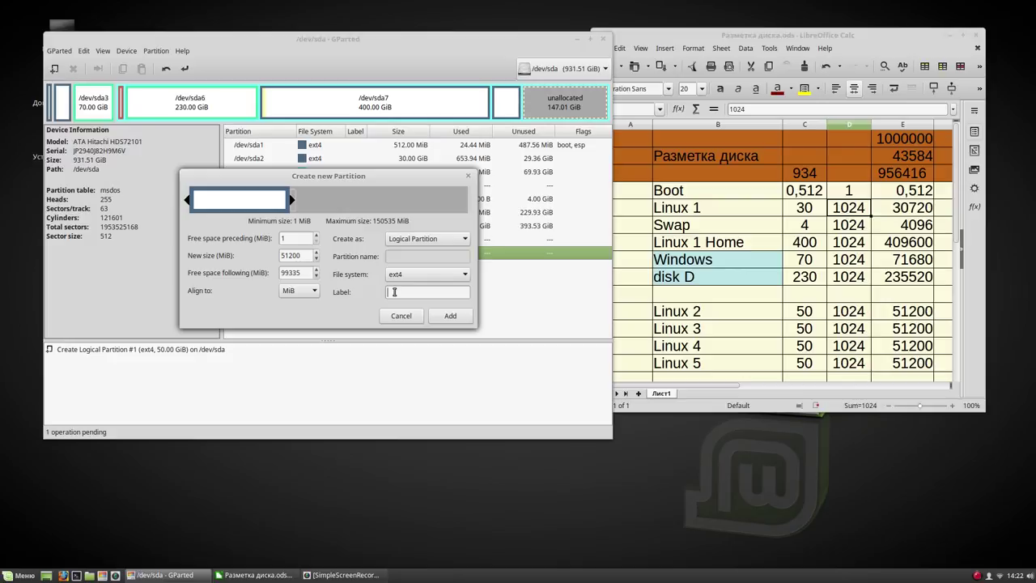
text(2)
click(448, 317)
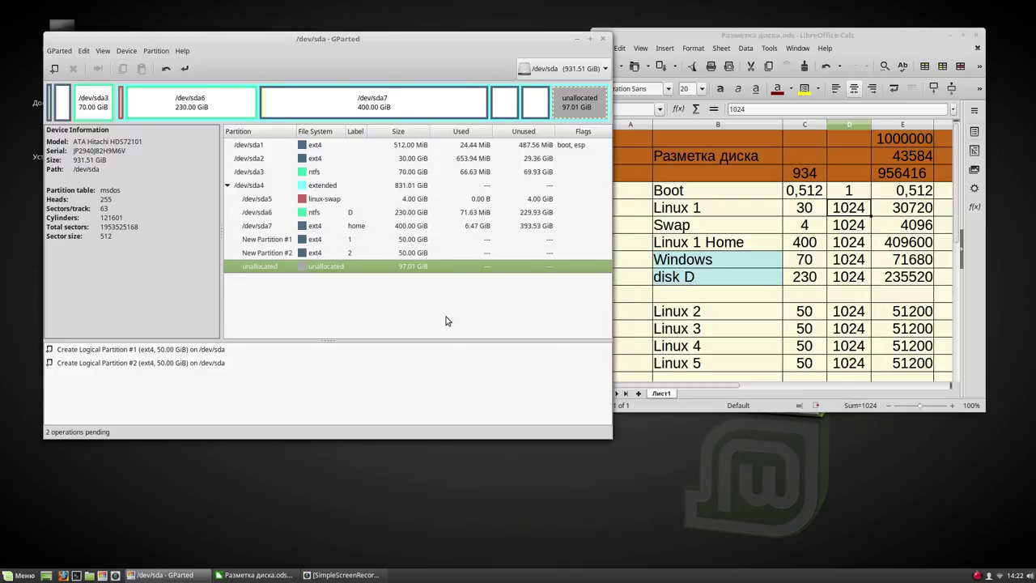
Add a third 51200 MiB partition labelled 3 using the pasted size
right_click(331, 266)
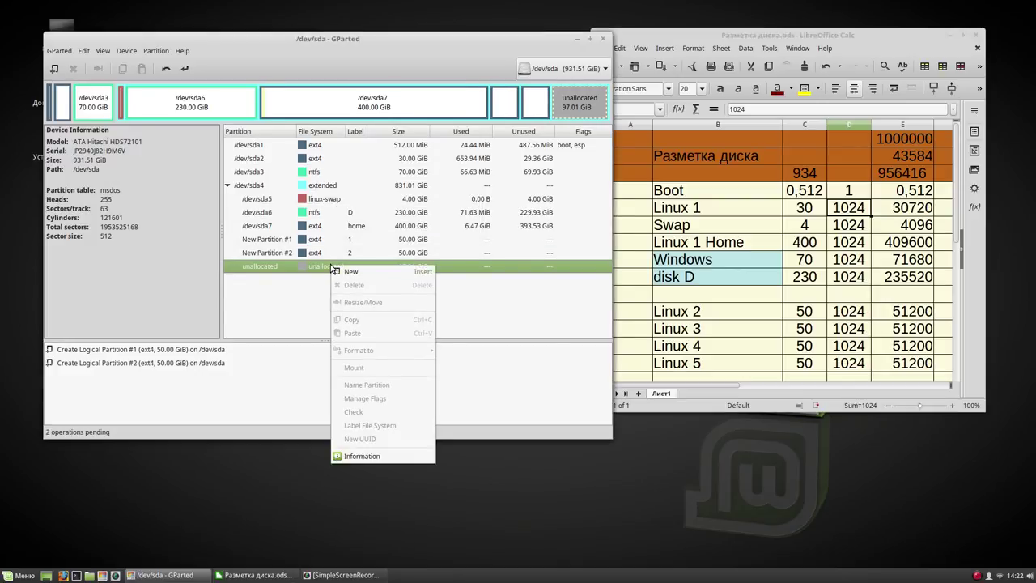
click(342, 272)
drag(318, 256, 279, 256)
right_click(293, 259)
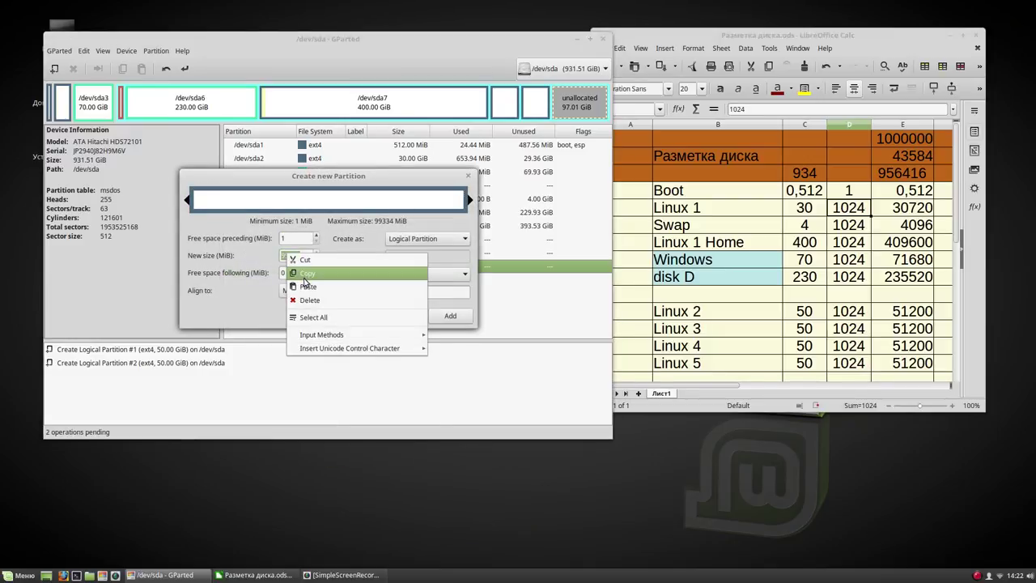
click(308, 286)
click(432, 293)
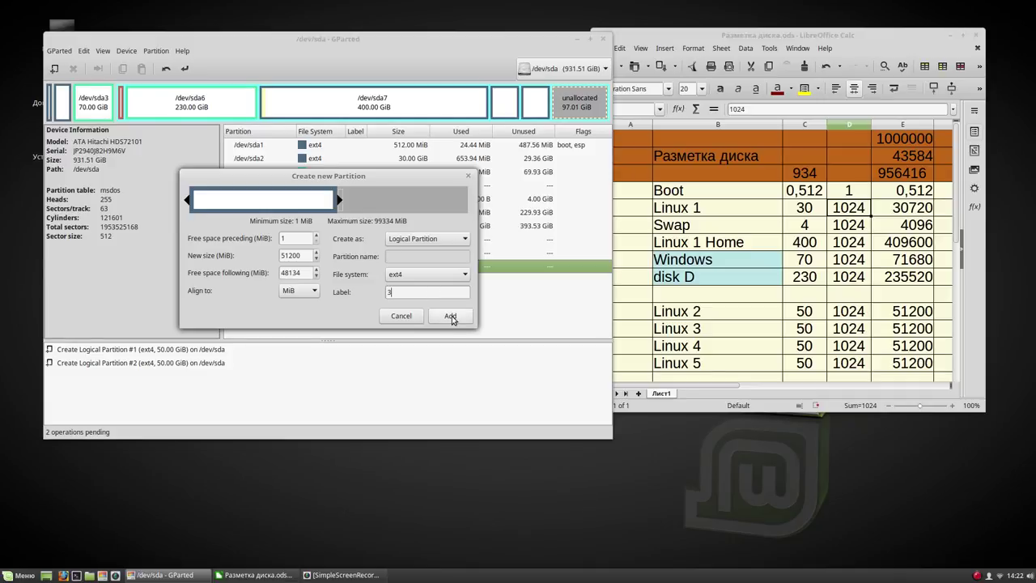
click(451, 317)
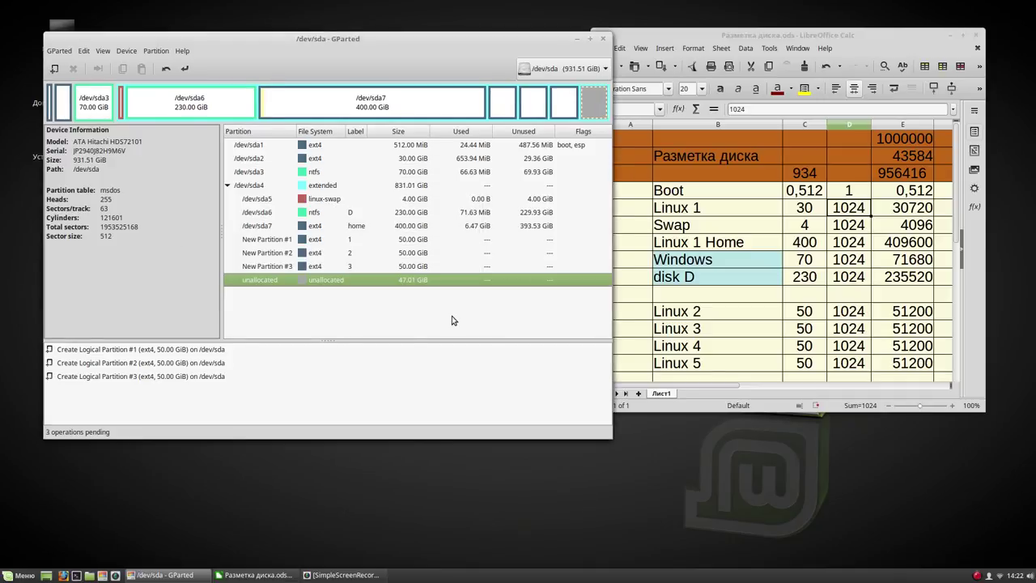
Fill the remaining 47 GiB unallocated space with a partition labelled 4
right_click(382, 281)
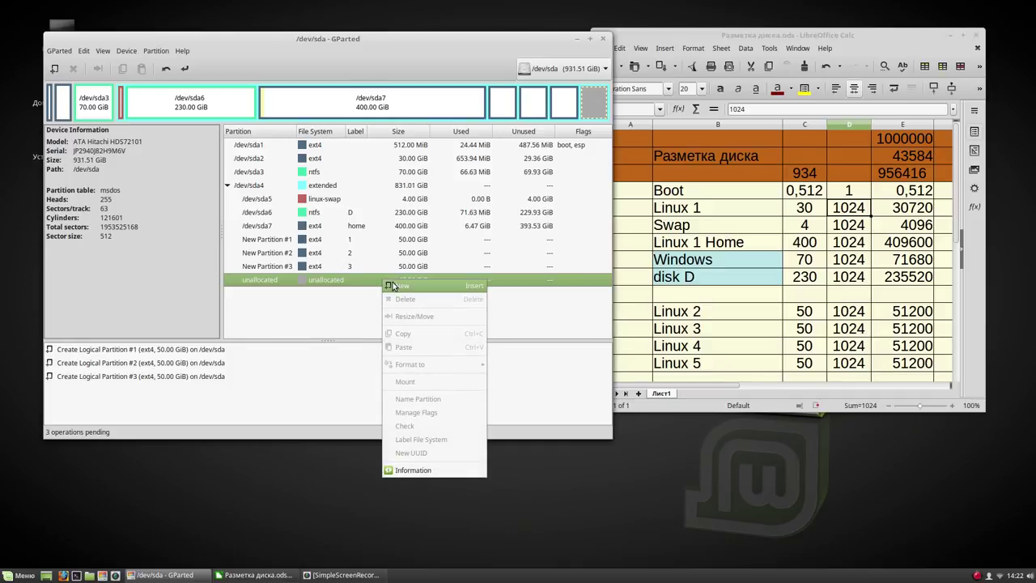
click(394, 287)
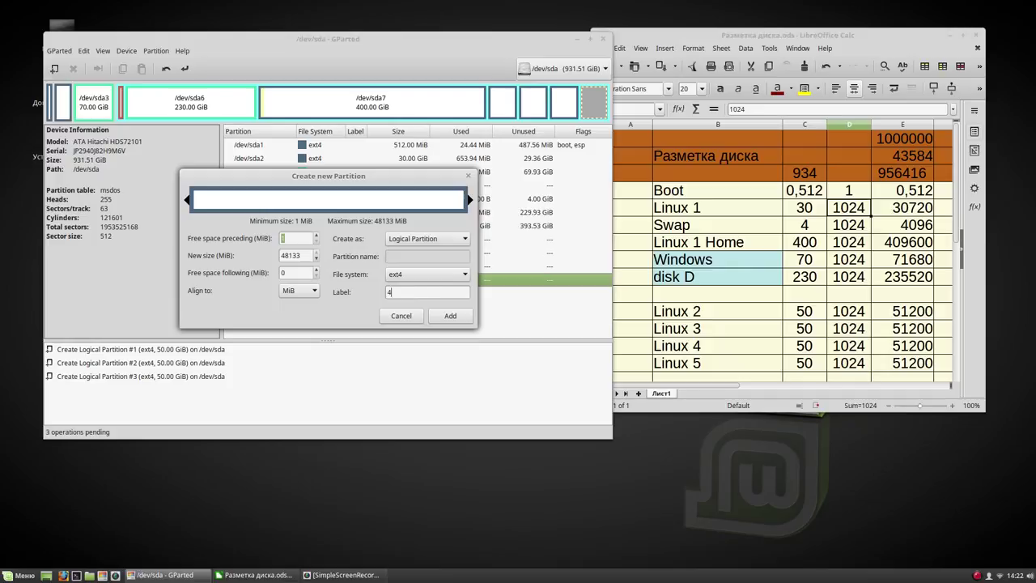
click(438, 297)
text(4)
click(447, 316)
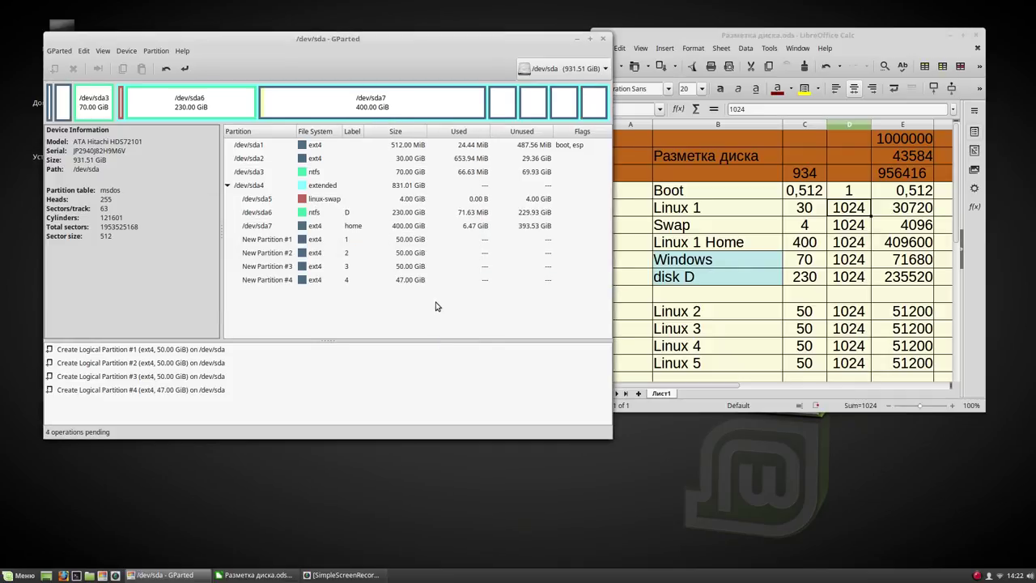
Apply all four pending operations and confirm writing them to the disk
click(184, 70)
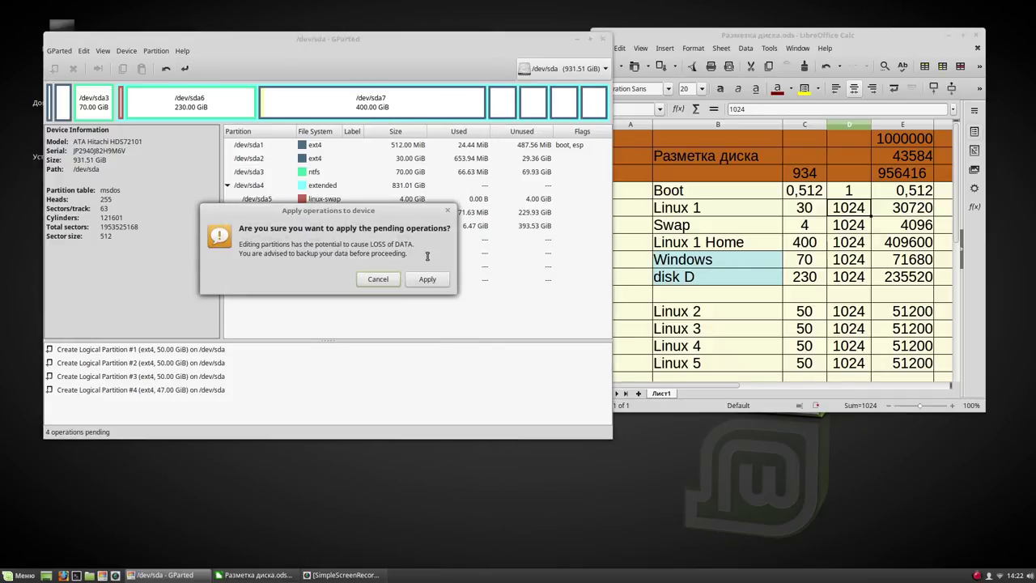
click(435, 281)
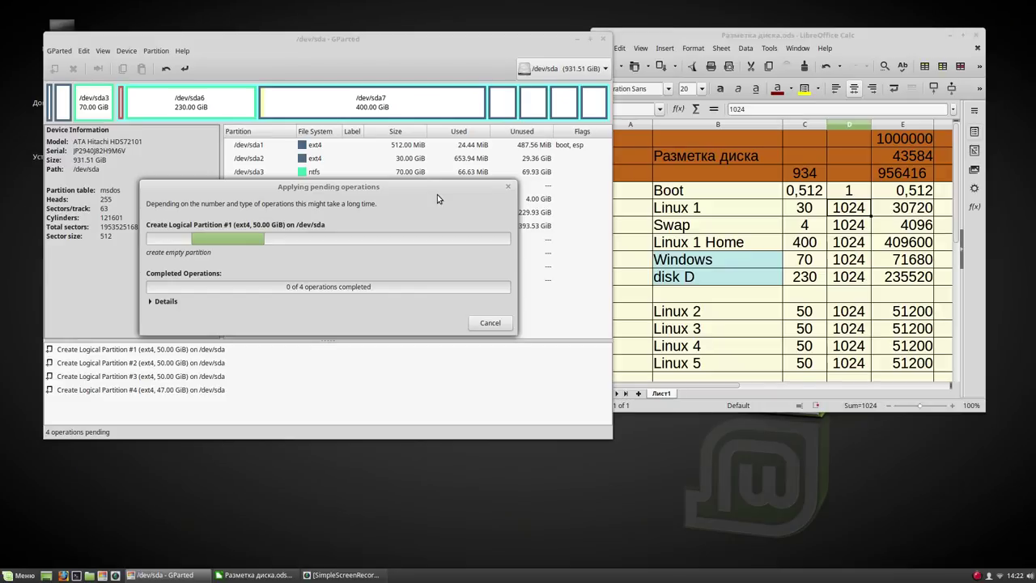
drag(428, 195, 606, 378)
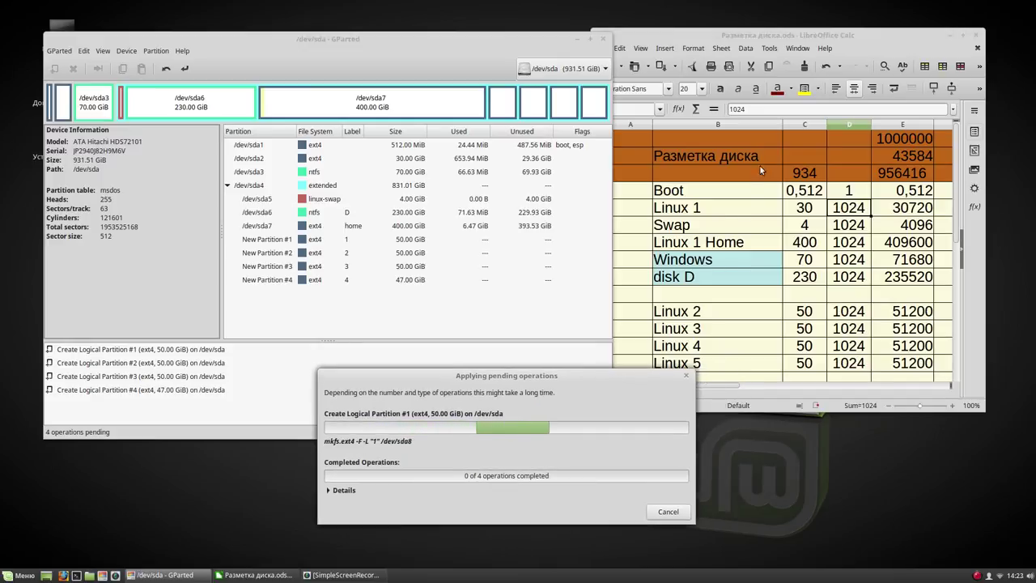
In the disk-plan spreadsheet, change the Linux 1 size in C5 to 25
click(741, 40)
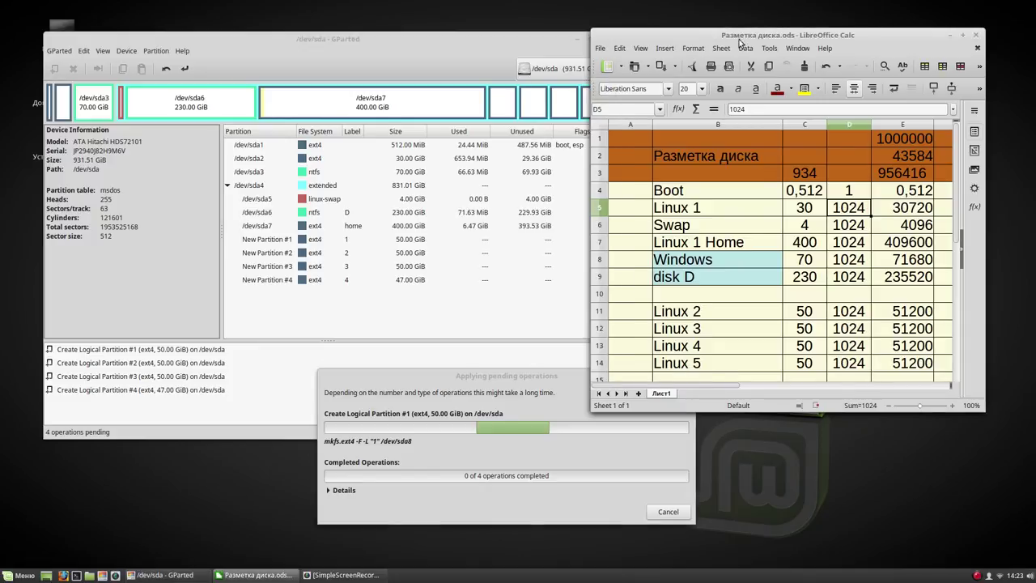
click(804, 208)
double_click(807, 208)
key(BackSpace)
key(BackSpace)
text(25)
key(Return)
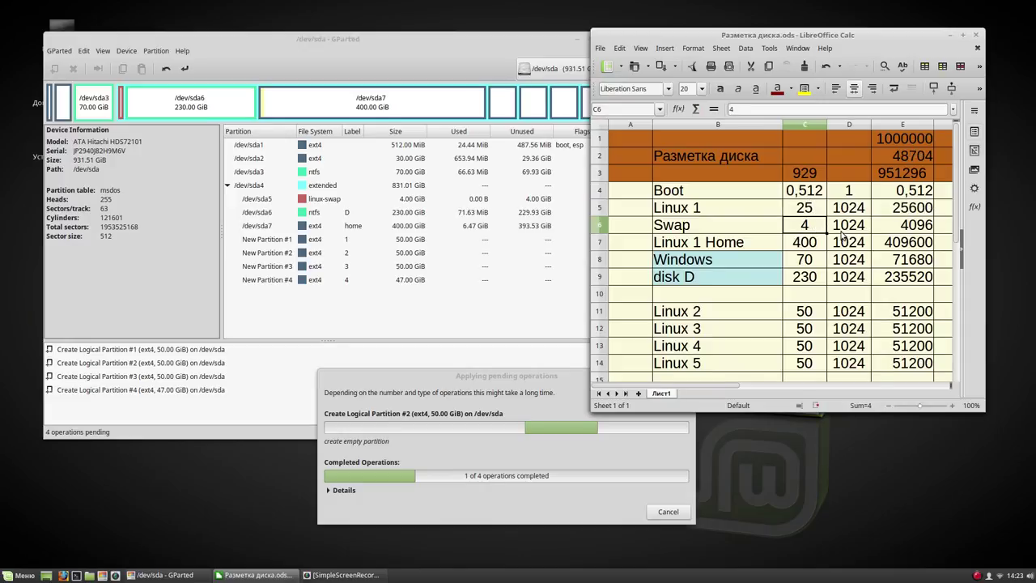
Change the Linux 1 Home size in C7 to 120, then close without saving
click(805, 243)
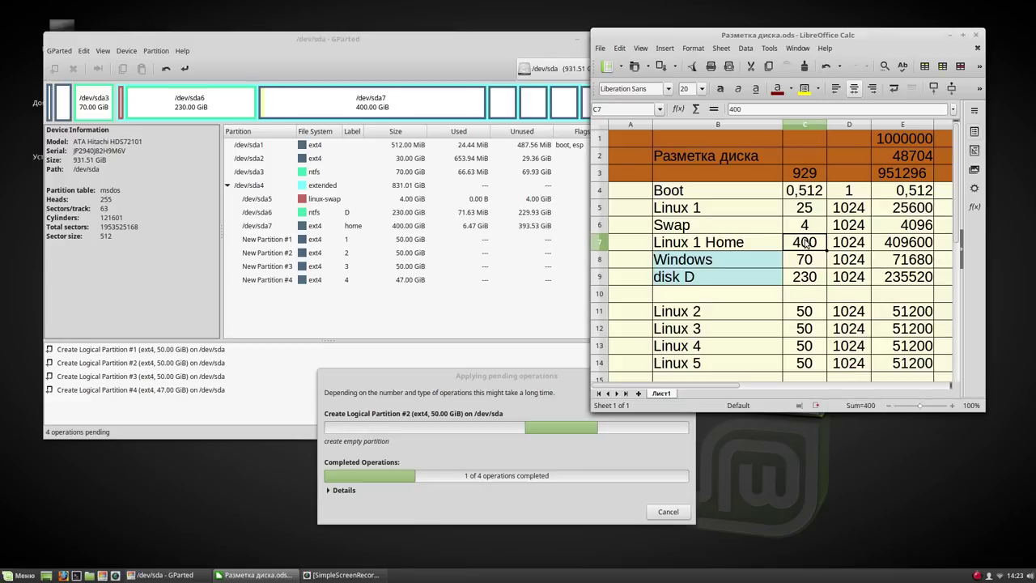
double_click(805, 243)
key(BackSpace)
key(BackSpace)
key(BackSpace)
text(120)
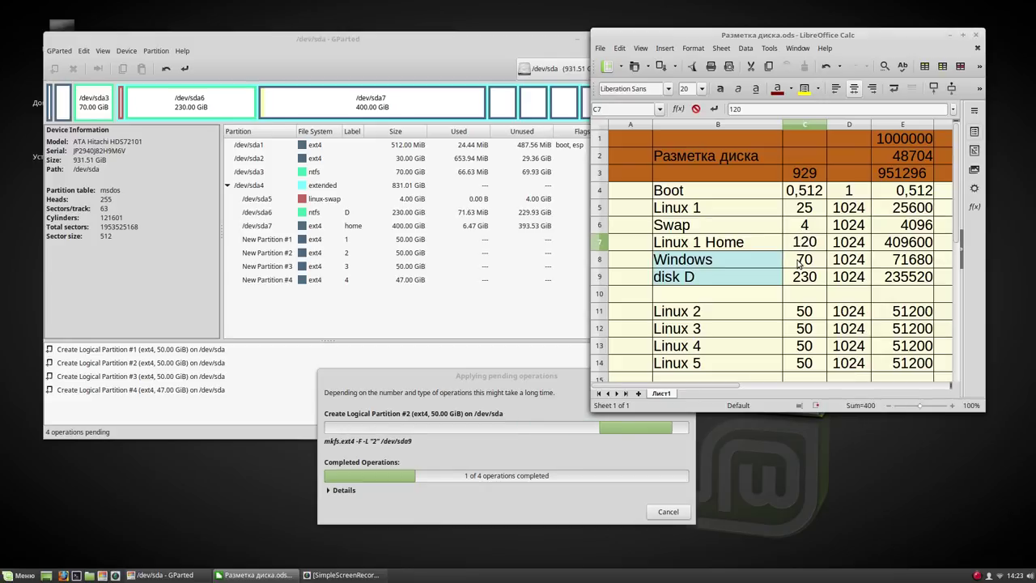
key(Return)
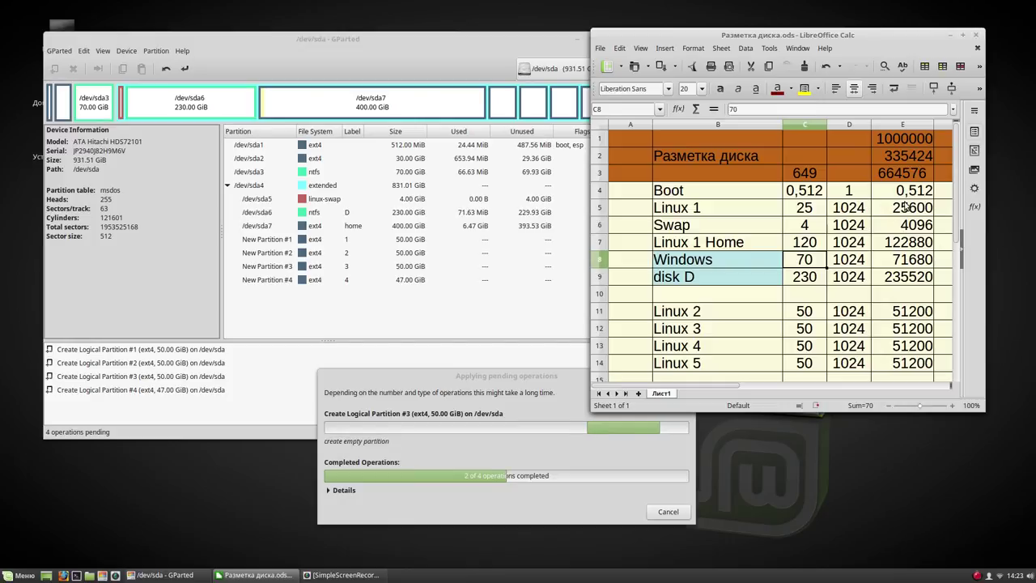
click(976, 36)
click(775, 251)
Dismiss the completed operations report, inspect partitions /dev/sda6 through /dev/sda11, and close GParted
drag(620, 379, 919, 40)
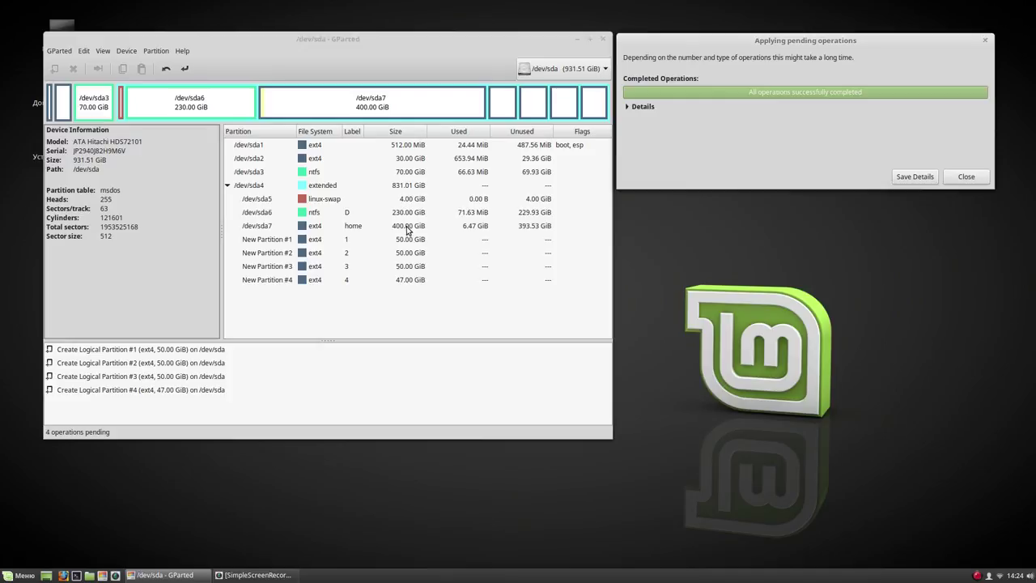
click(966, 177)
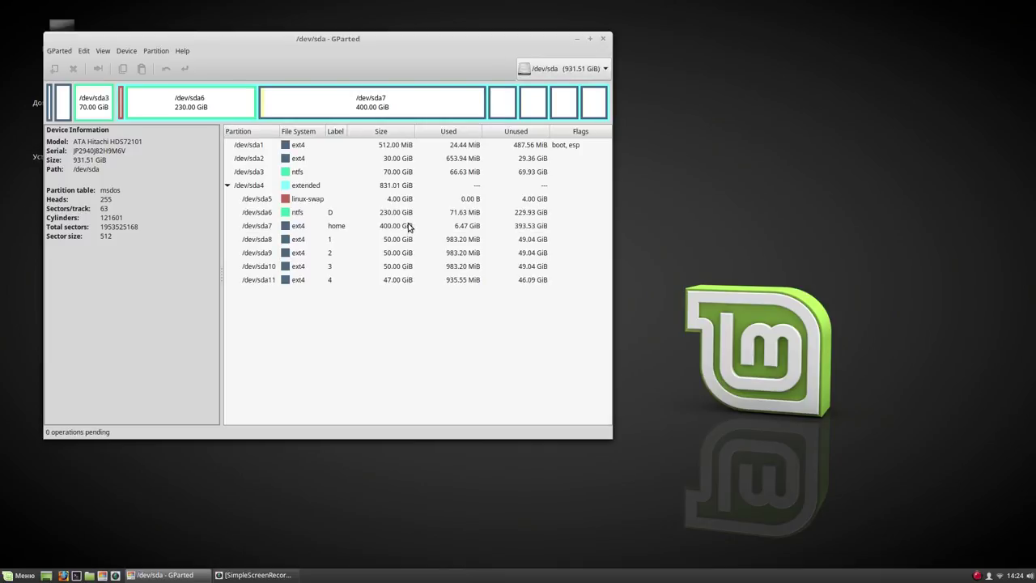
click(408, 213)
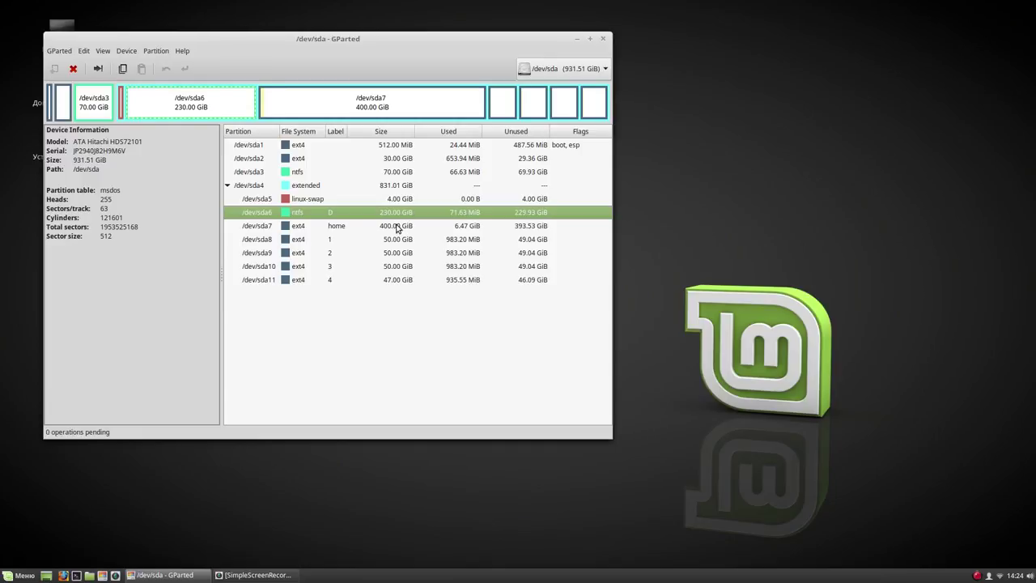
click(398, 227)
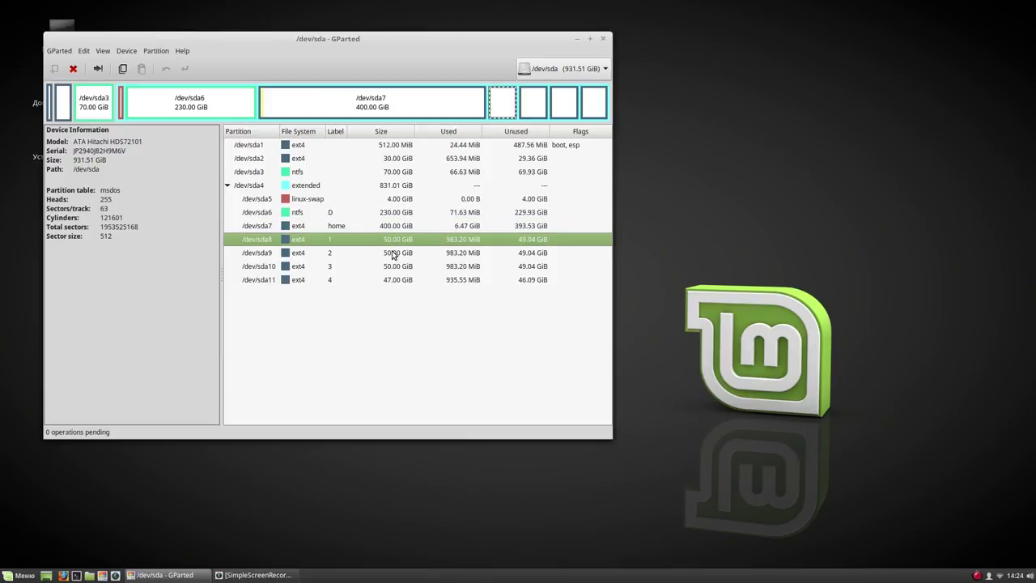
click(393, 253)
click(393, 266)
click(393, 279)
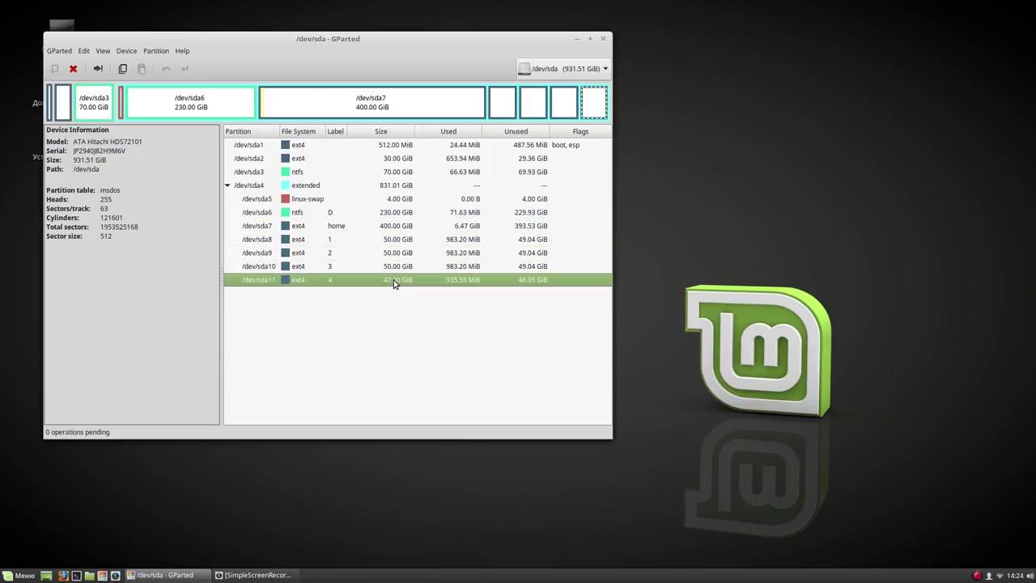
click(604, 40)
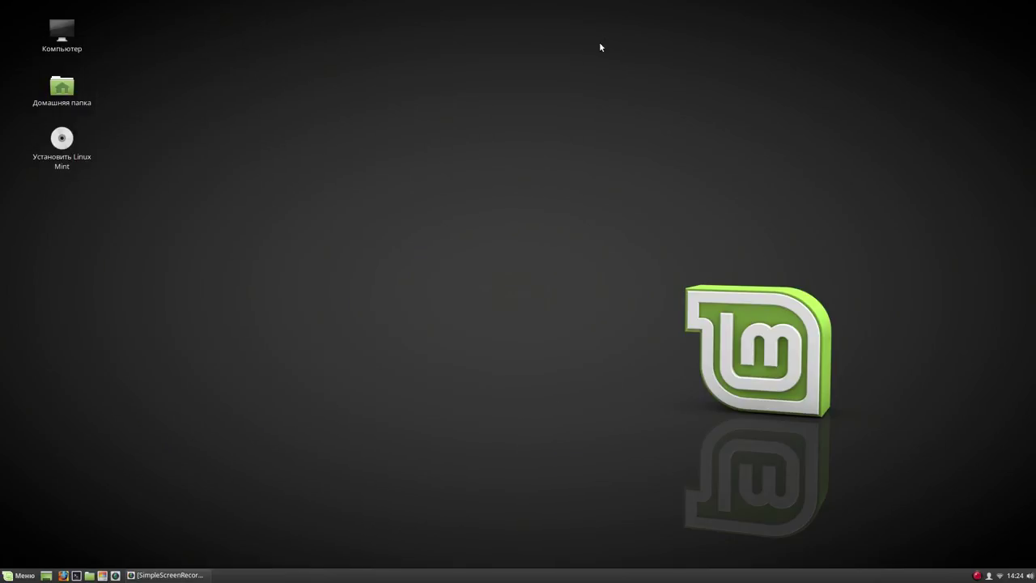
Launch the Linux Mint installer from the desktop and keep Russian as the language
click(63, 145)
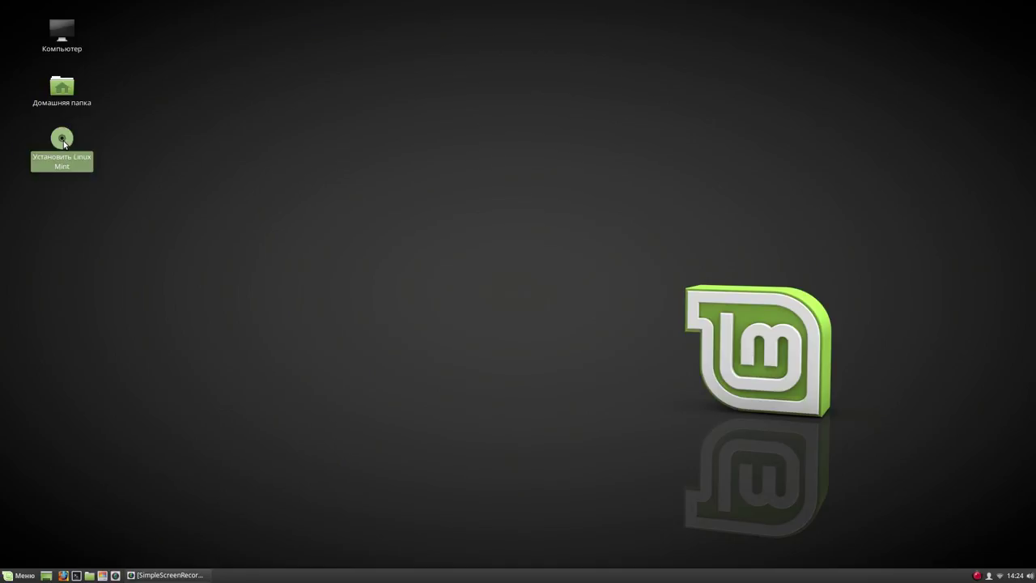
double_click(63, 142)
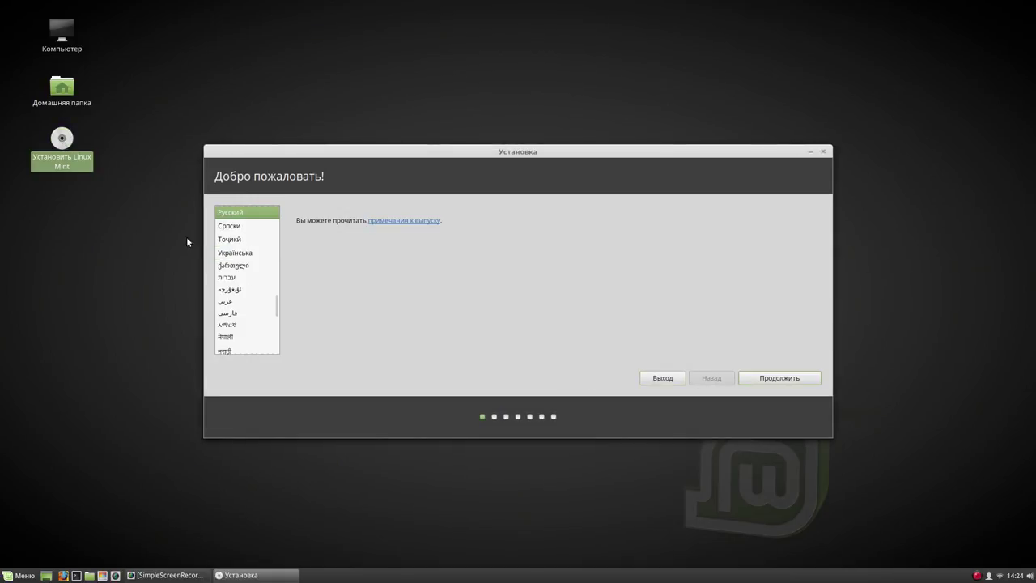
click(777, 376)
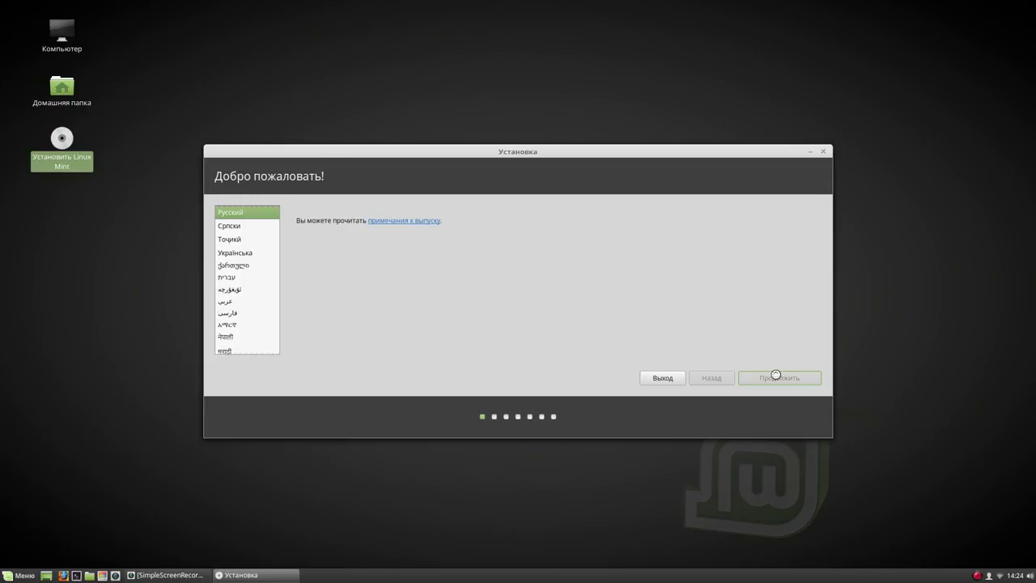
drag(628, 151, 551, 49)
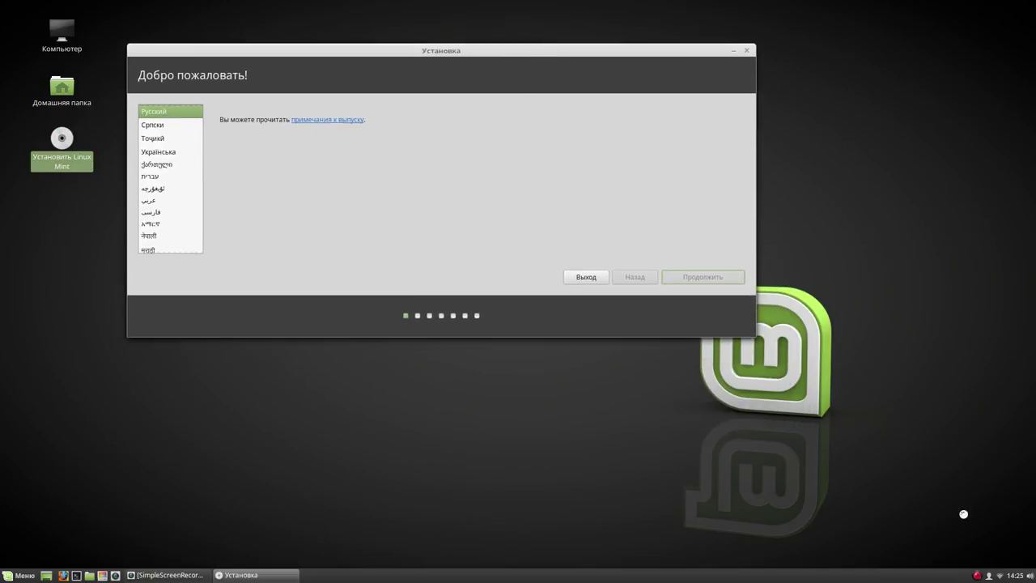
right_click(977, 576)
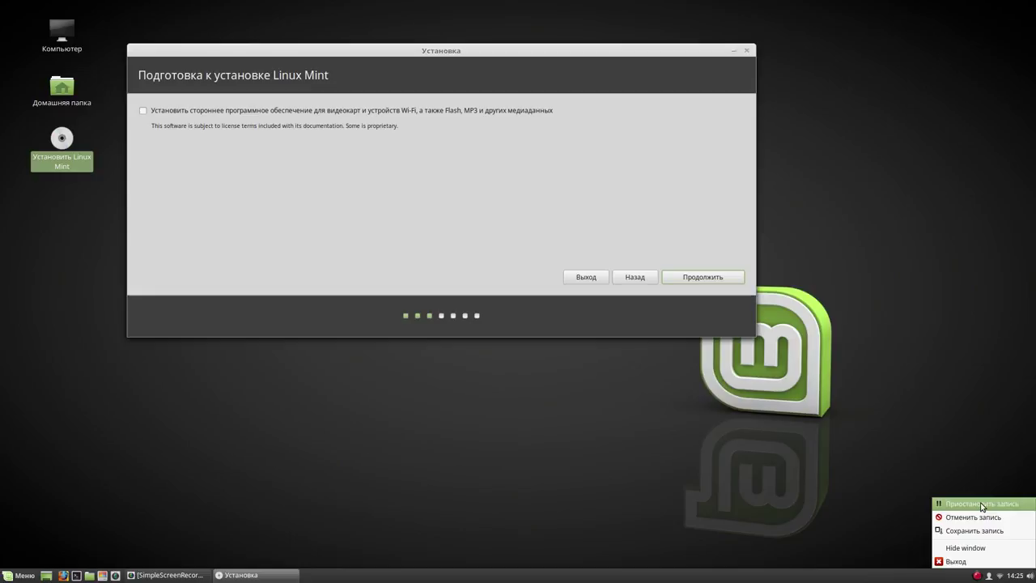
Enable third-party drivers and codecs, continue, and allow unmounting /dev/sdd
click(144, 114)
click(143, 111)
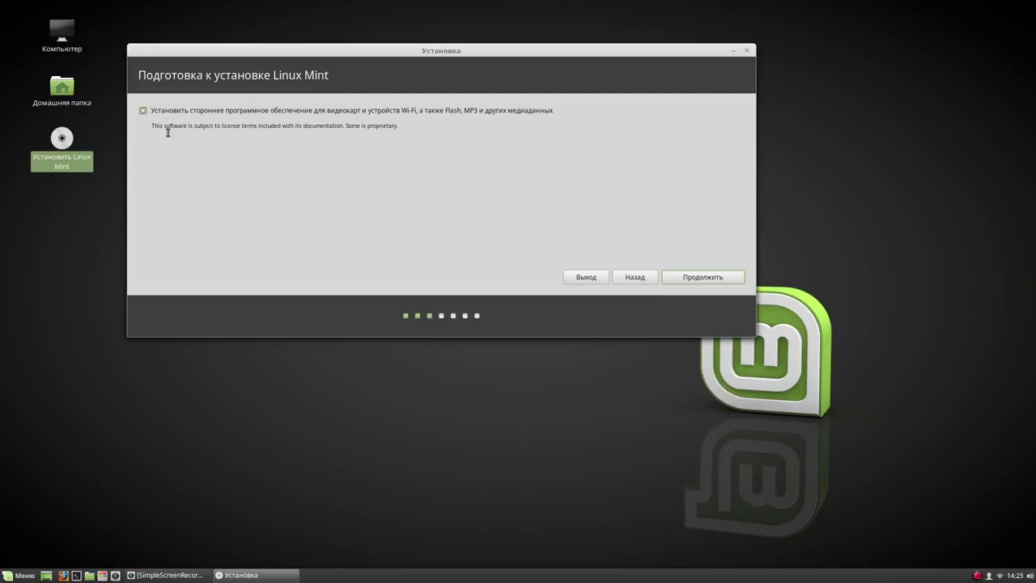
click(688, 277)
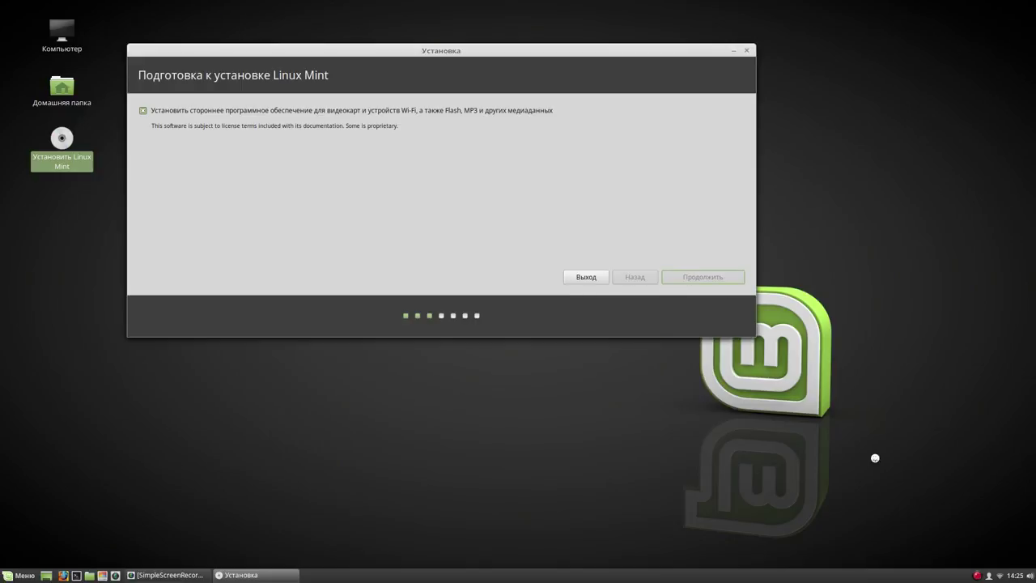
click(977, 574)
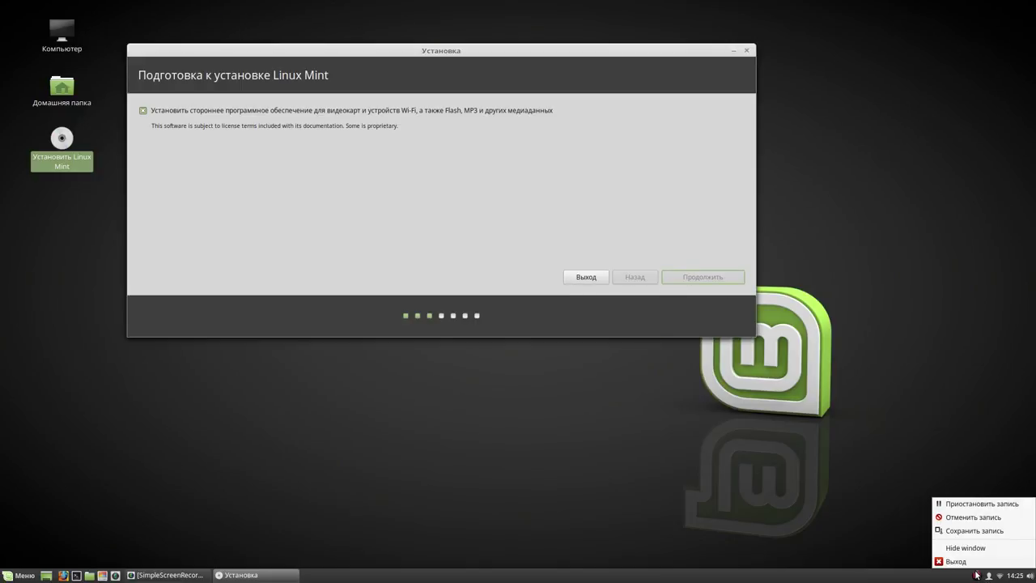
click(981, 503)
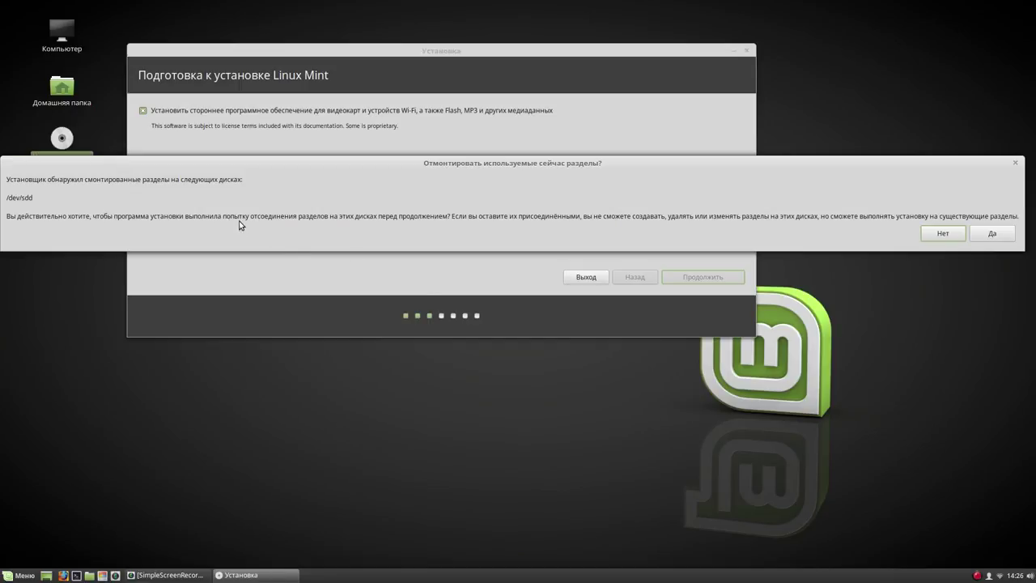
click(995, 232)
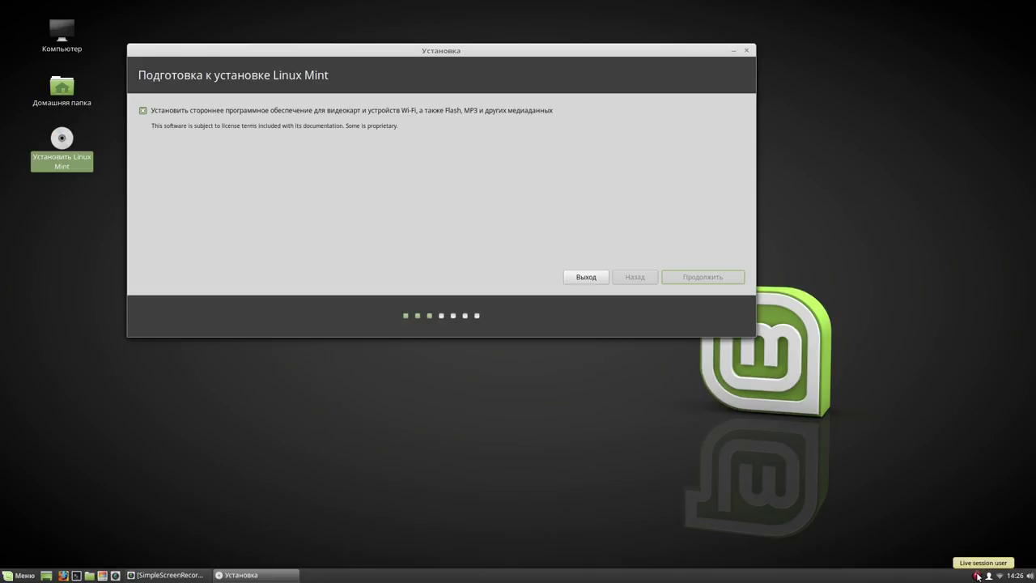
click(976, 576)
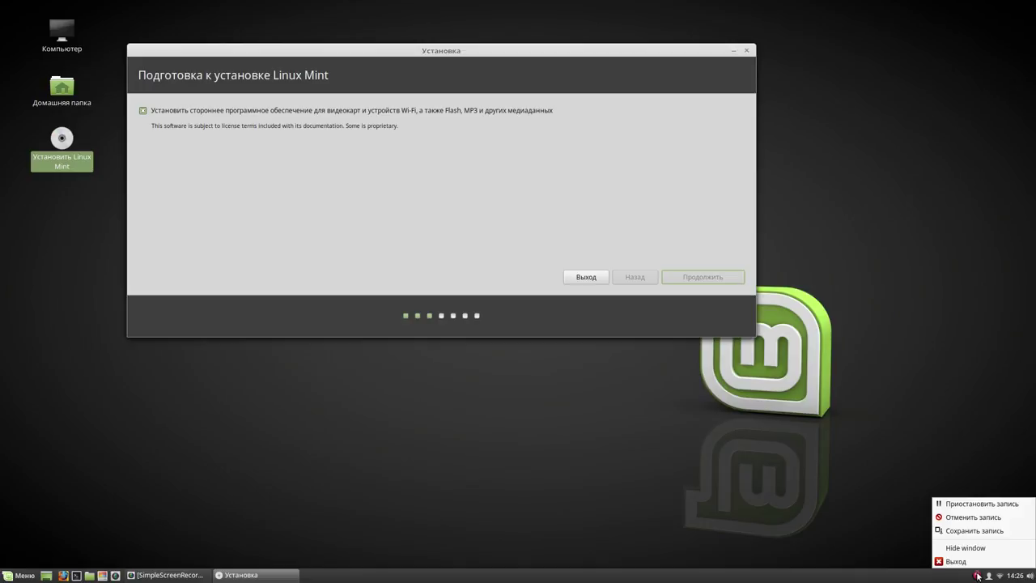
click(974, 505)
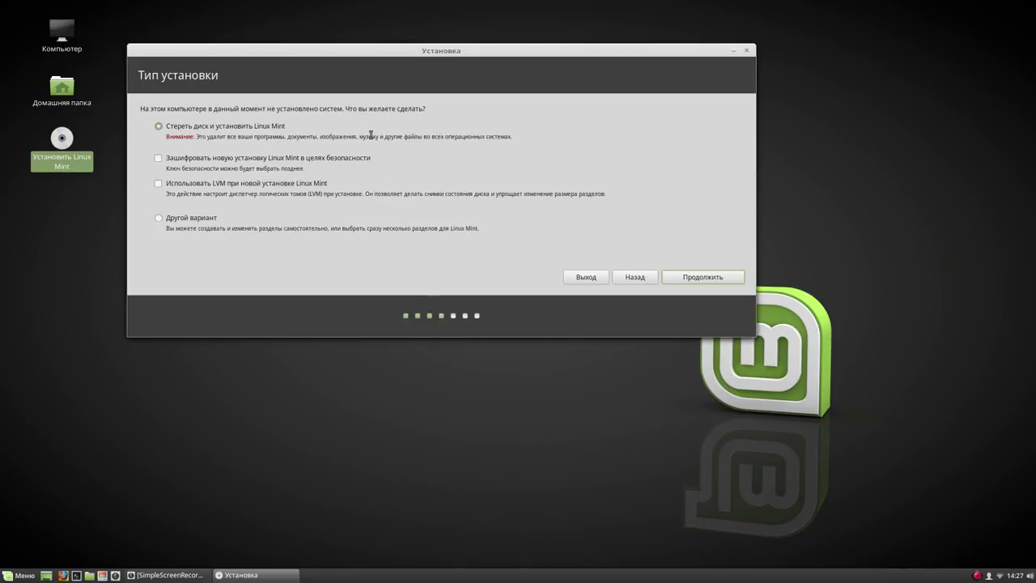
Choose the manual 'Другой вариант' installation type and continue to the partition table
click(159, 218)
click(701, 278)
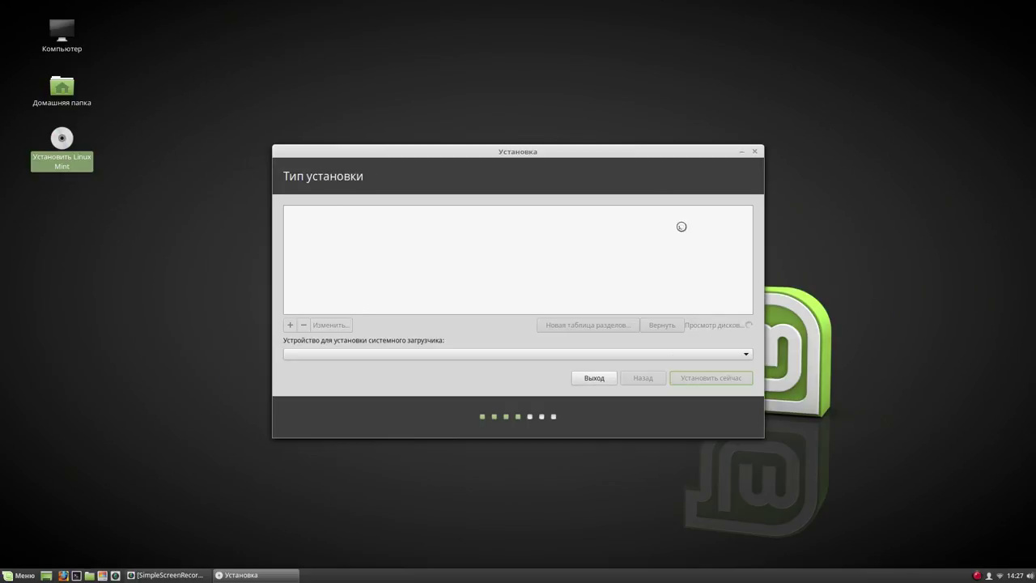
drag(623, 150, 498, 32)
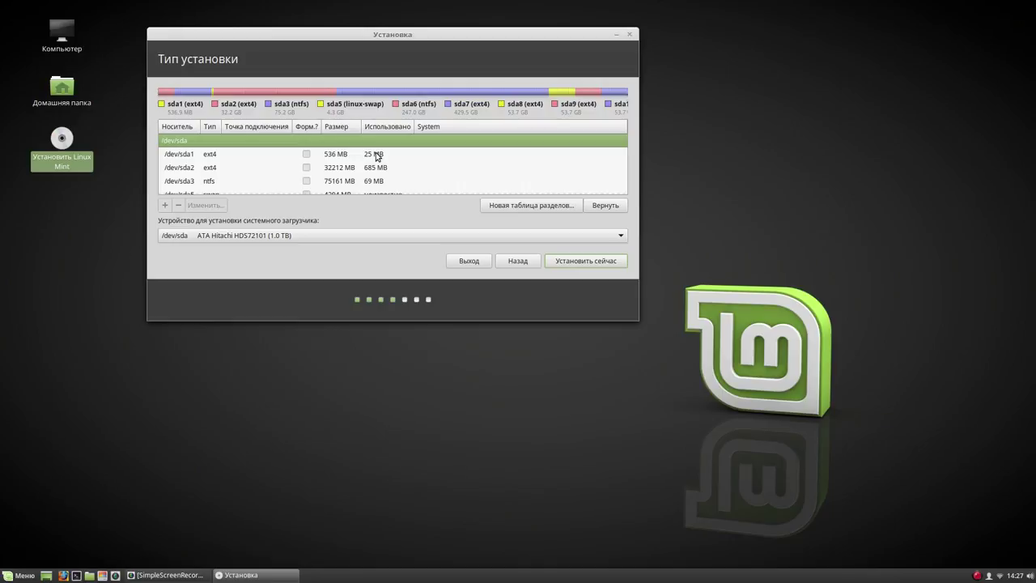
Set /dev/sda1 to Ext4, formatted, mounted at /boot
click(376, 154)
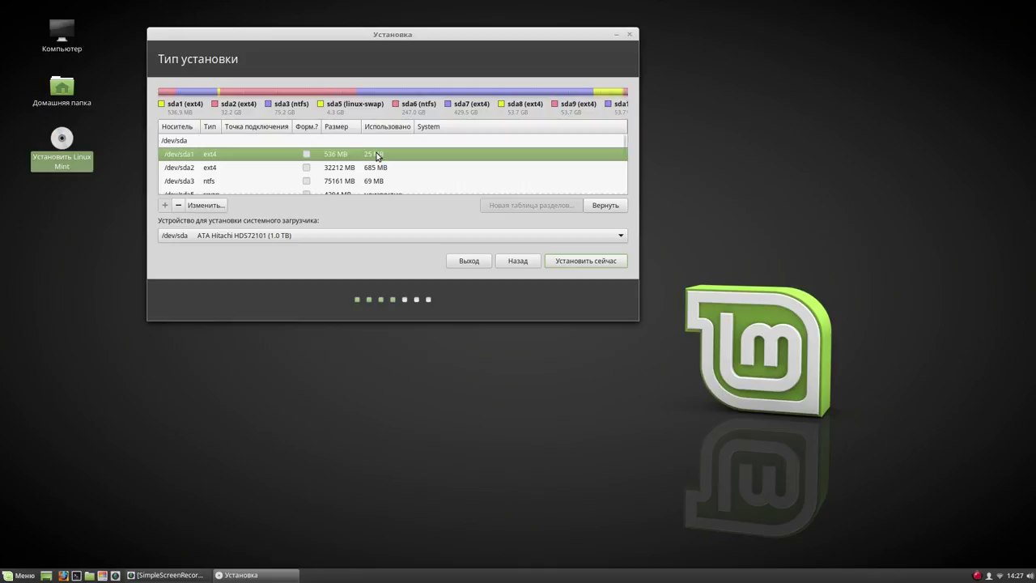
click(208, 204)
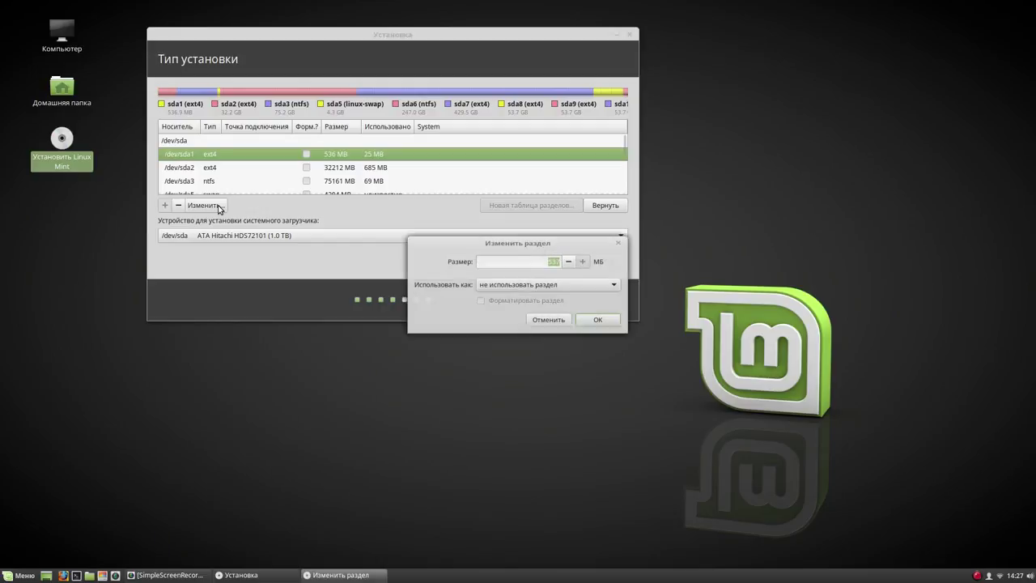
click(609, 284)
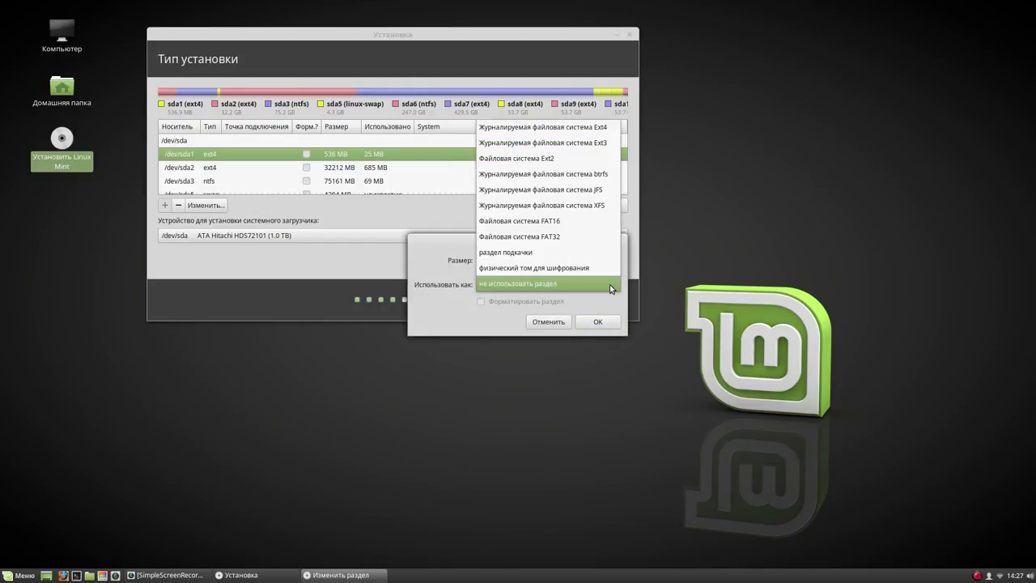
click(590, 122)
click(493, 302)
click(578, 321)
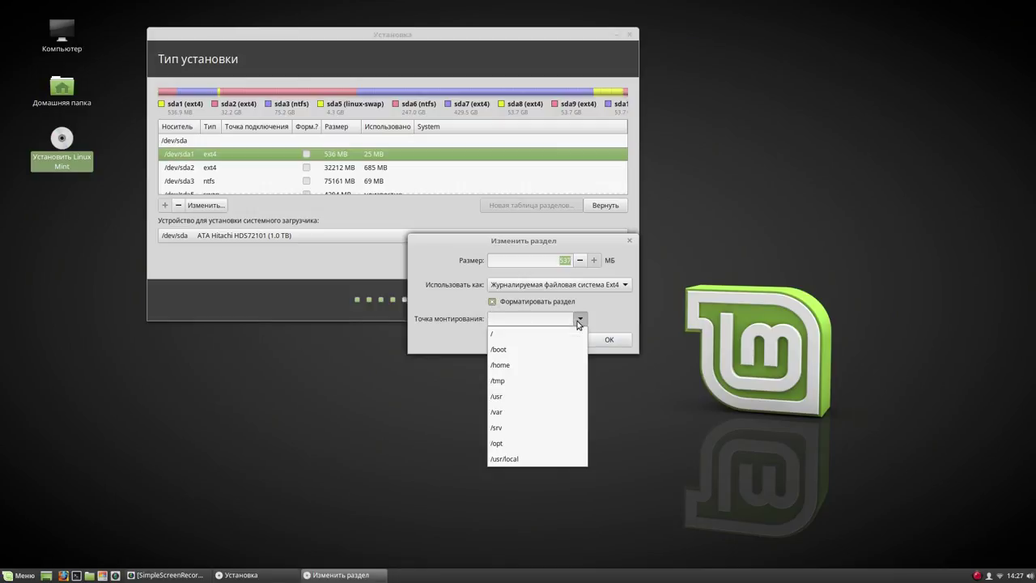
click(548, 346)
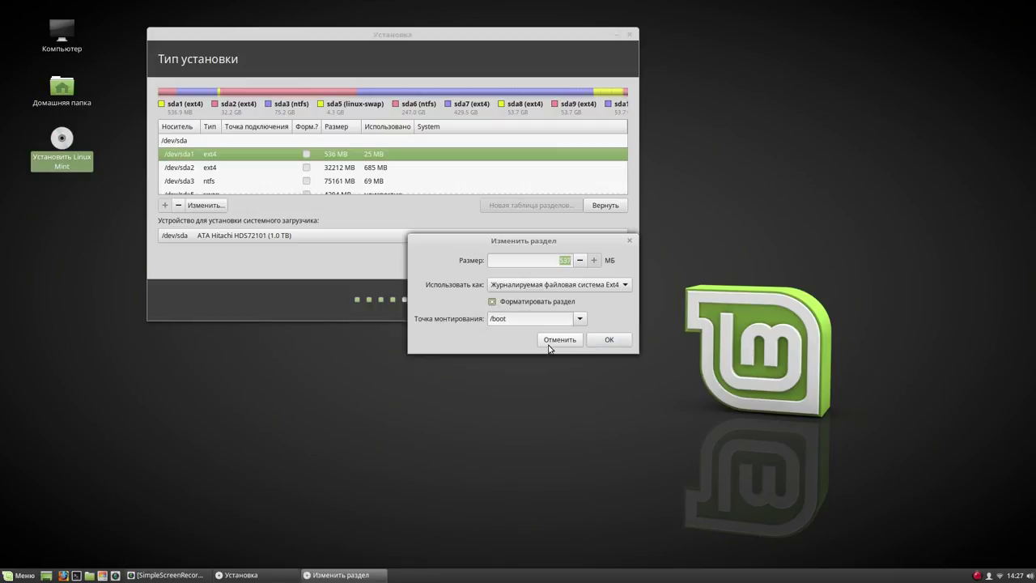
click(610, 340)
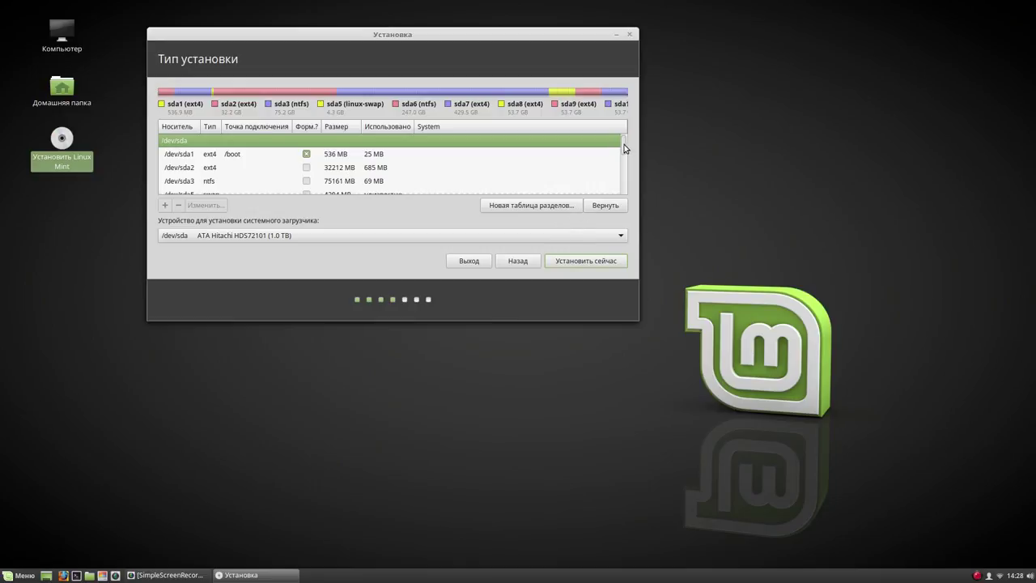
Confirm /dev/sda5 as swap space
scroll(623, 148, down, 1)
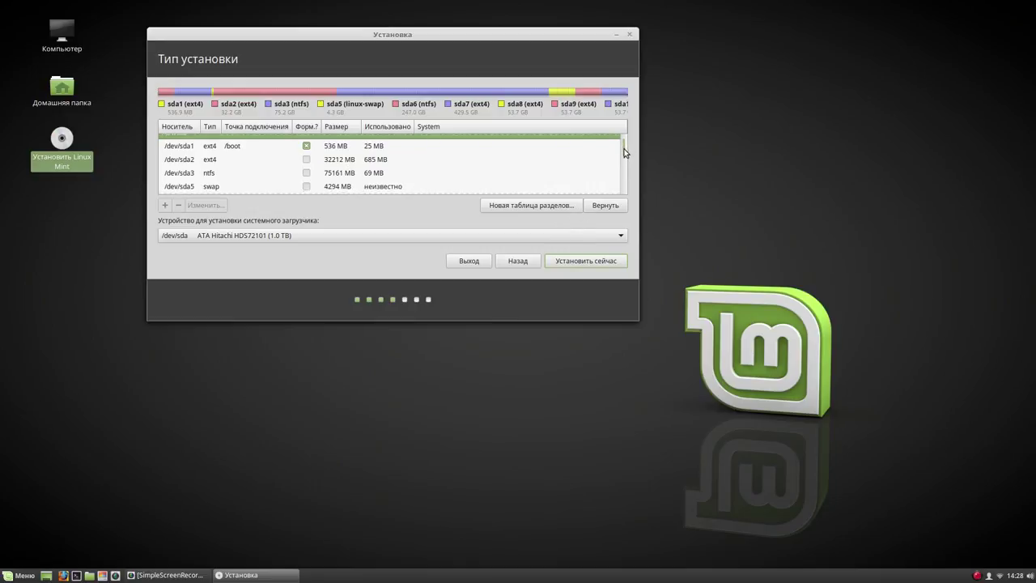
scroll(625, 155, down, 1)
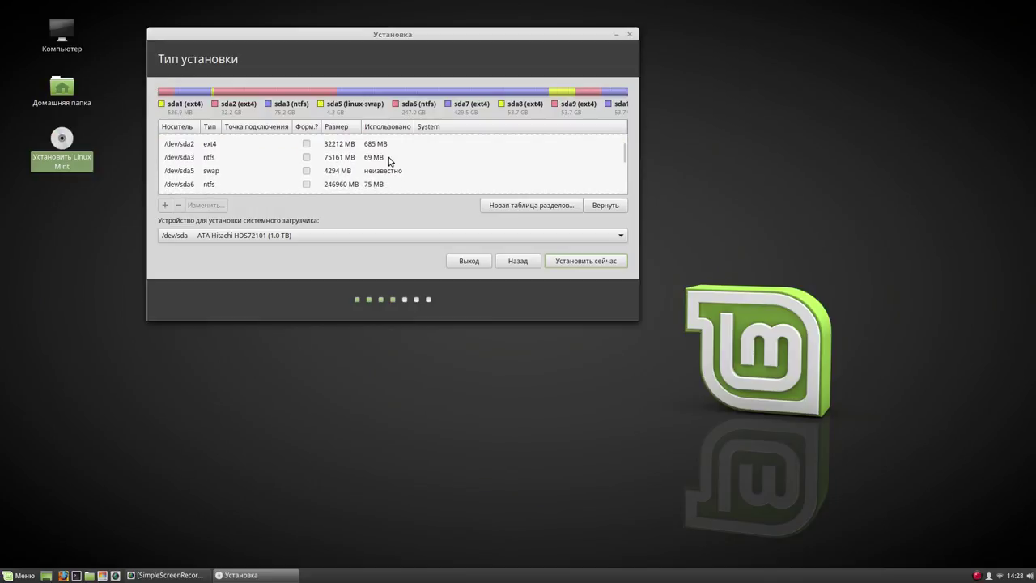
click(361, 172)
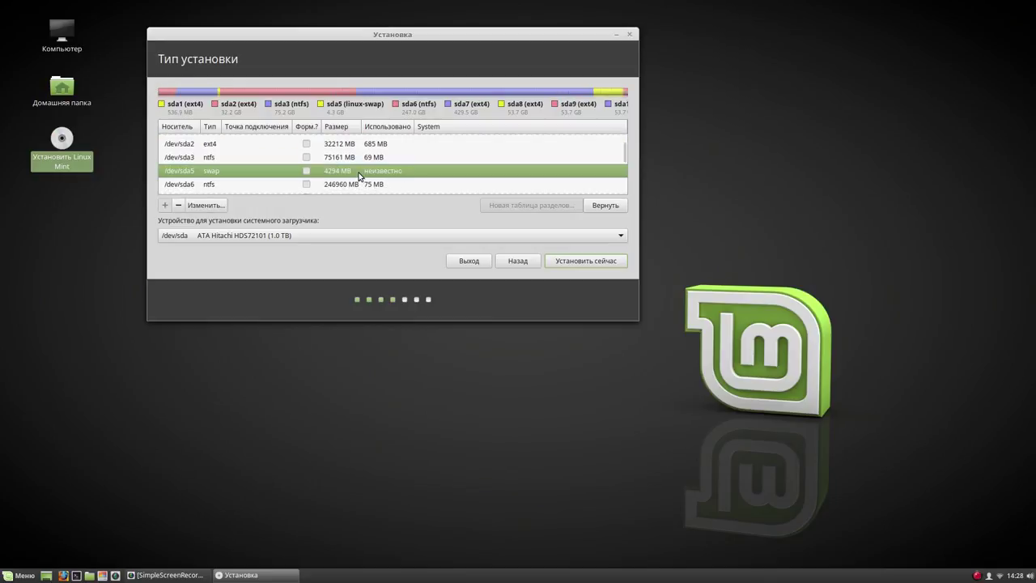
click(205, 205)
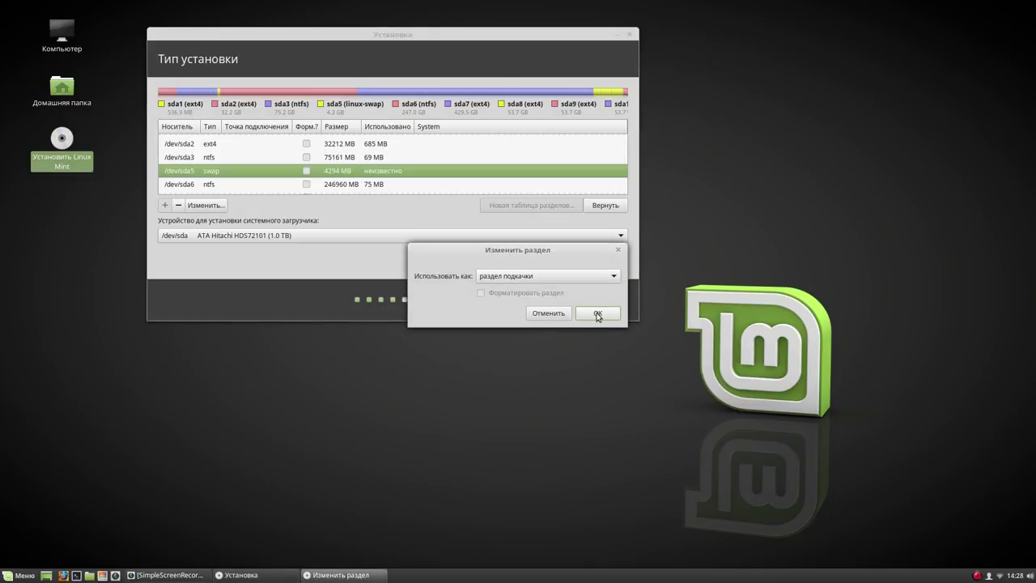
click(611, 316)
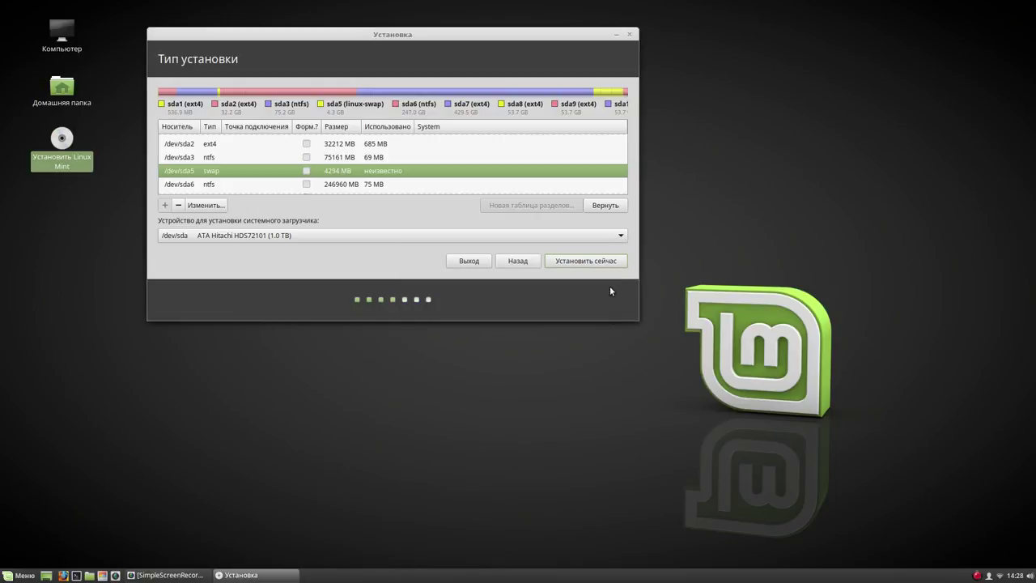
Set /dev/sda2 to Ext4, formatted, mounted at root /
scroll(624, 159, up, 2)
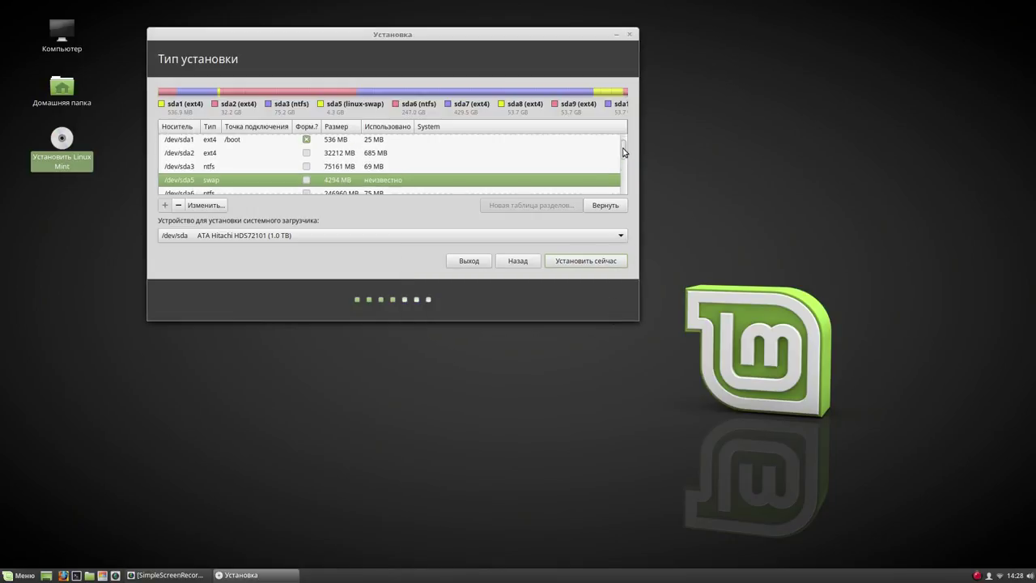
click(364, 167)
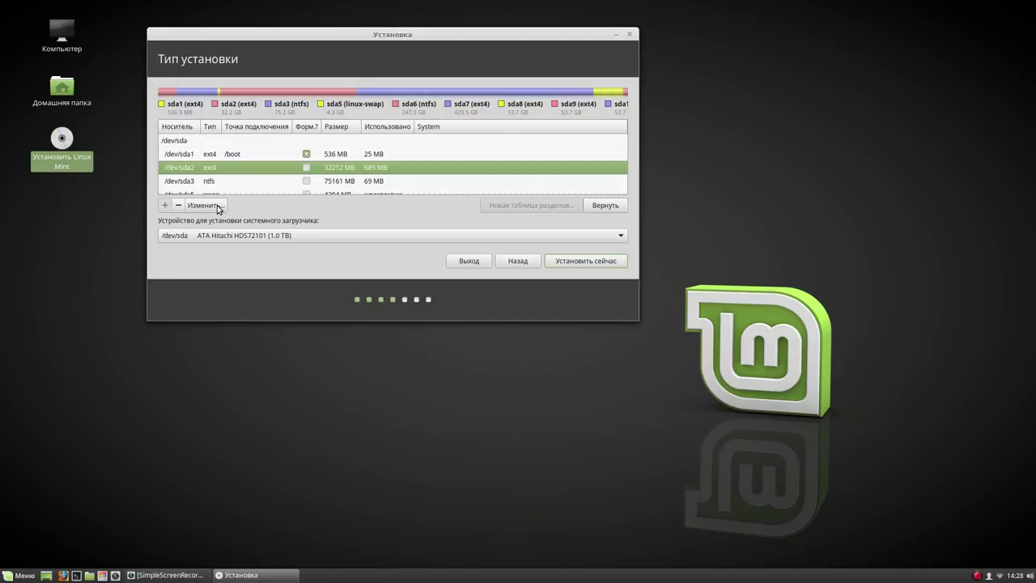
click(217, 206)
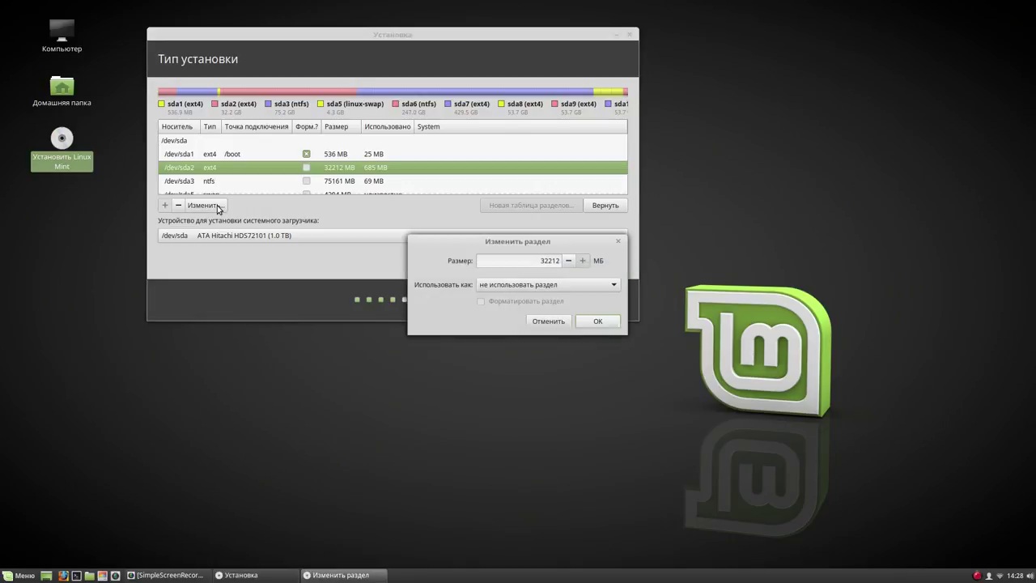
click(607, 295)
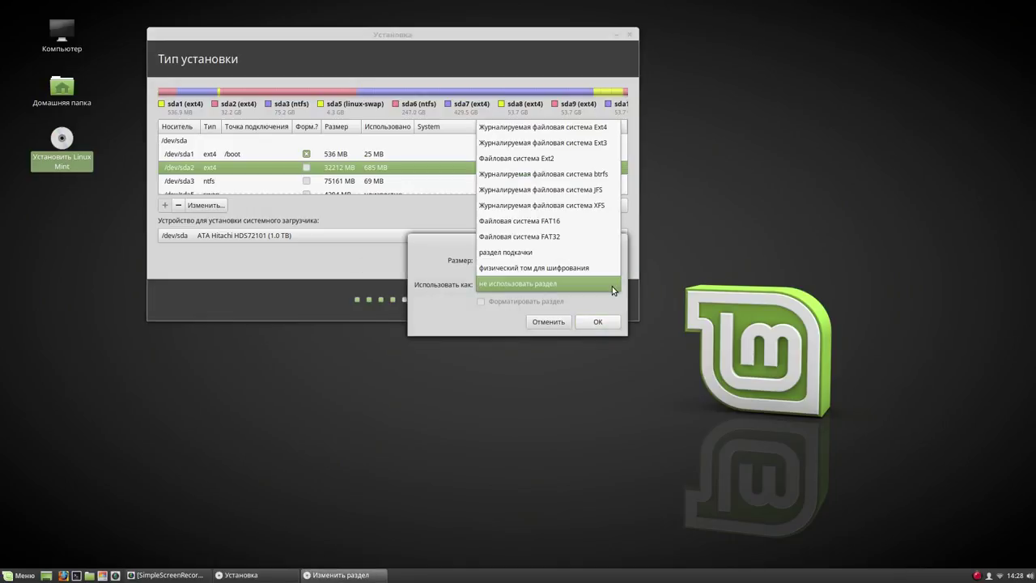
click(597, 127)
click(492, 302)
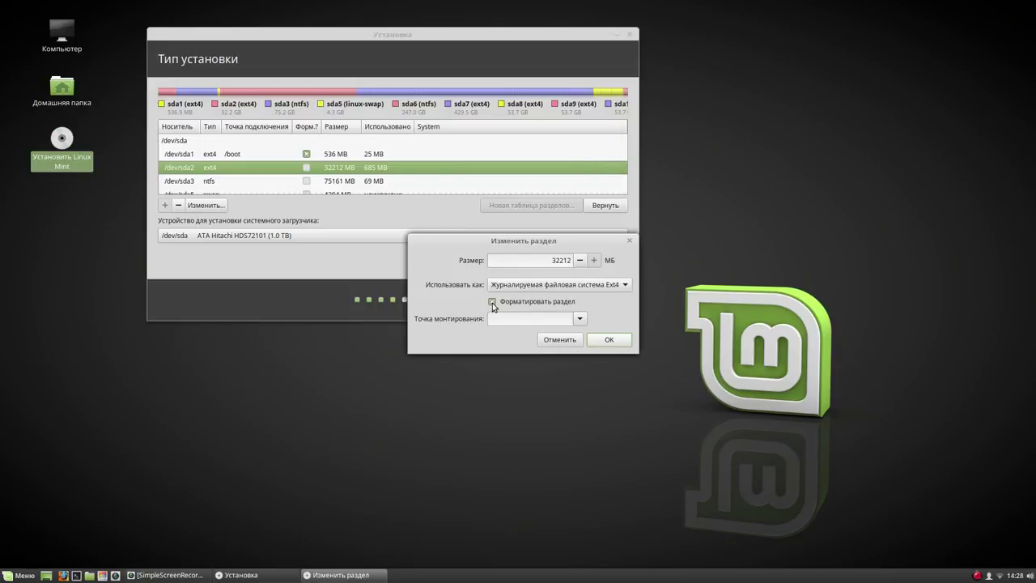
click(580, 320)
click(561, 339)
click(609, 340)
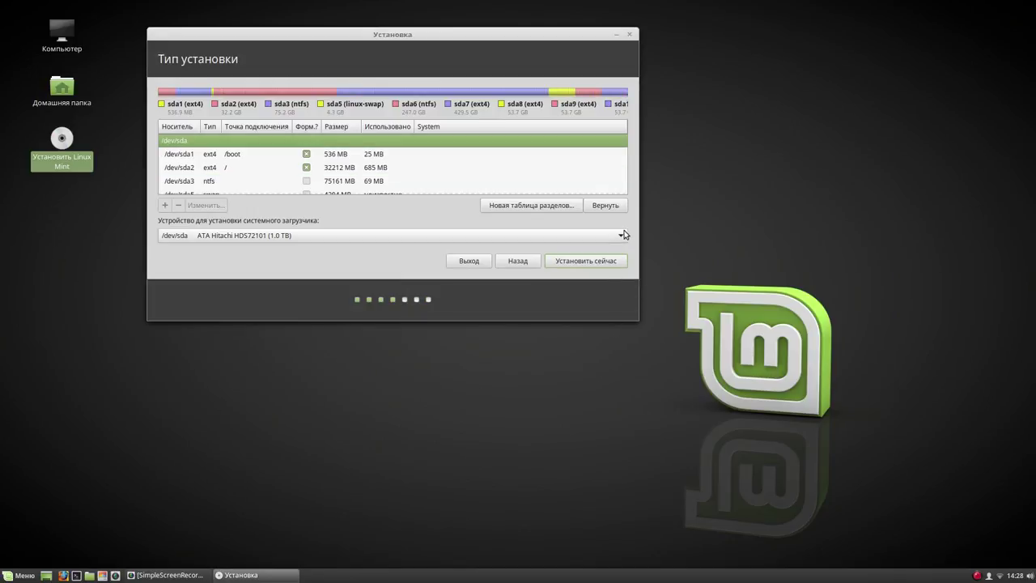
Set /dev/sda7 to Ext4, formatted, mounted at /home
drag(624, 139, 633, 163)
click(353, 185)
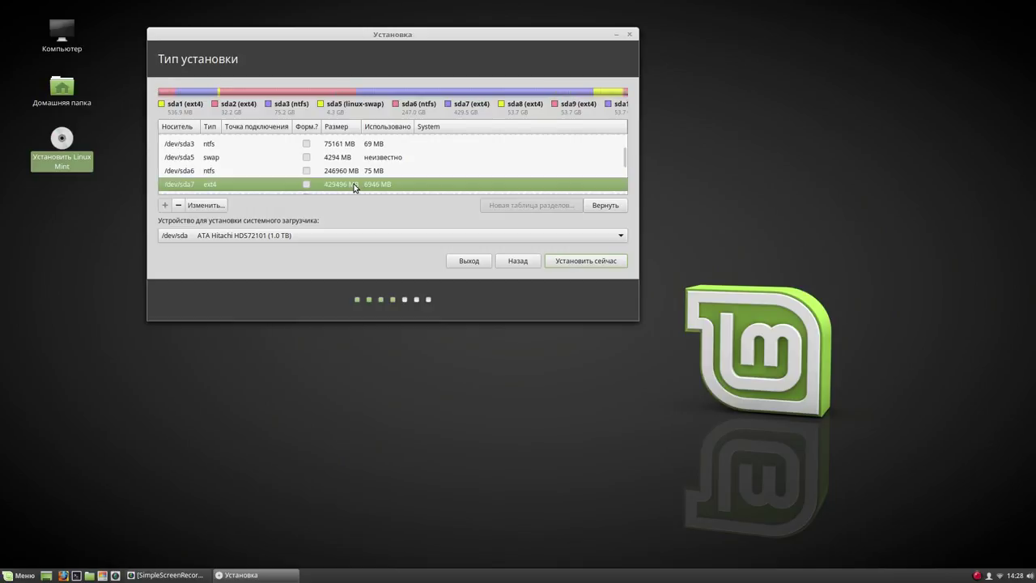
click(217, 208)
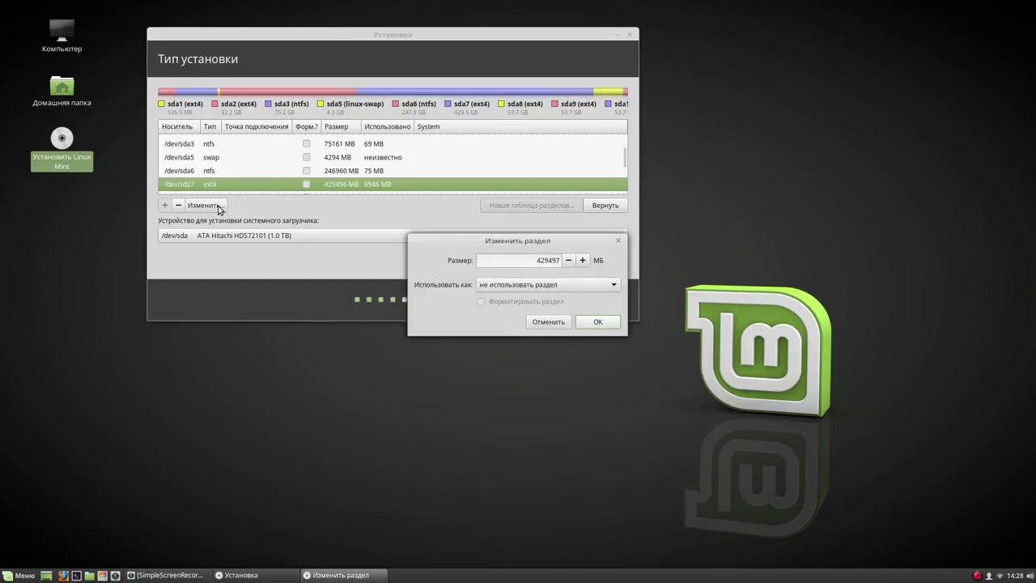
click(609, 286)
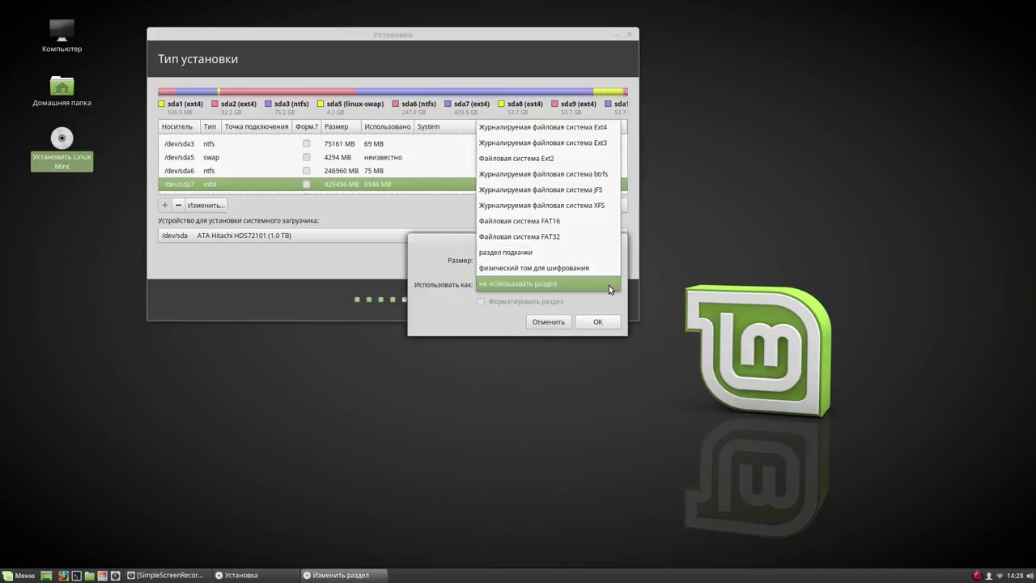
click(609, 131)
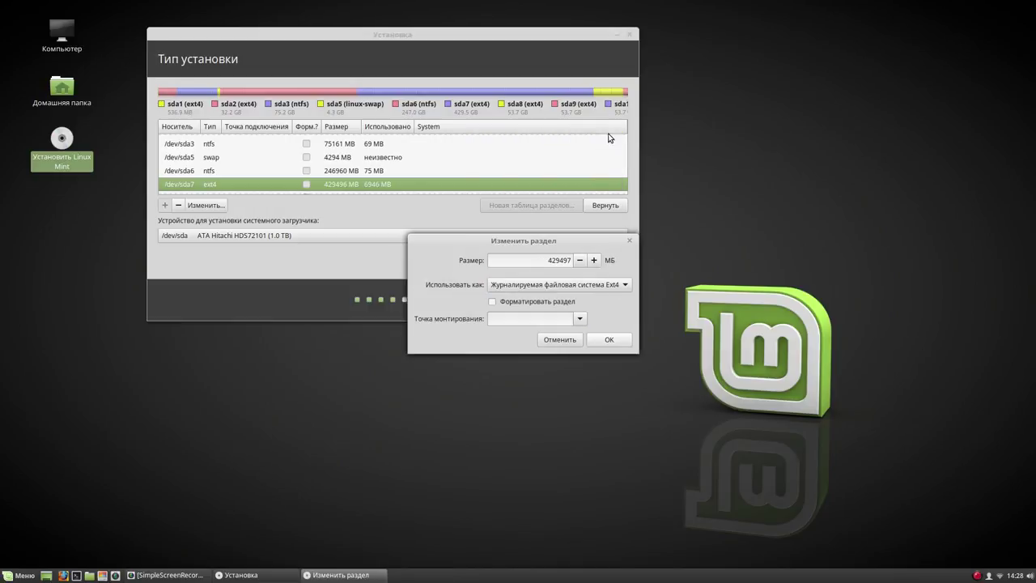
click(492, 301)
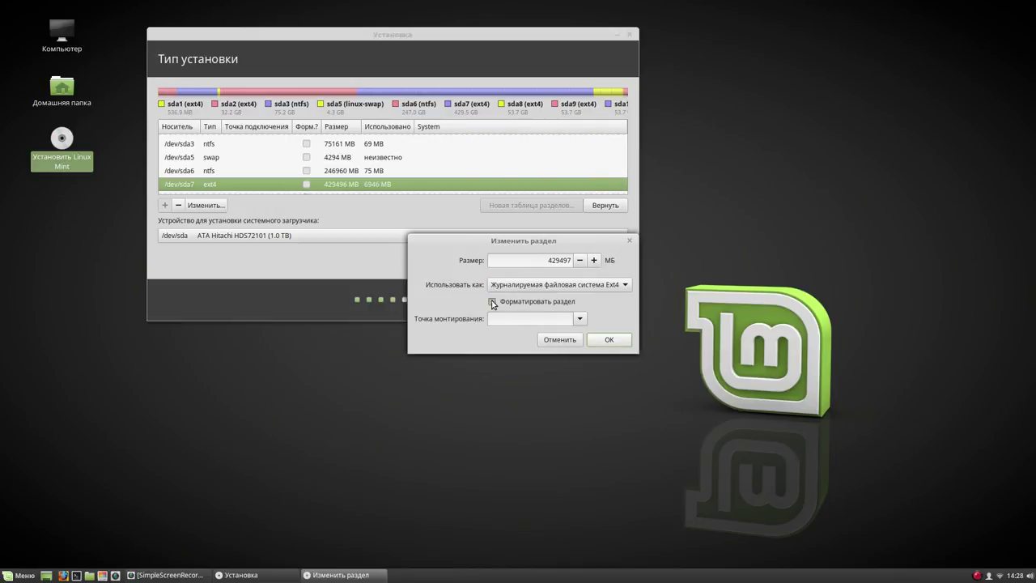
click(580, 318)
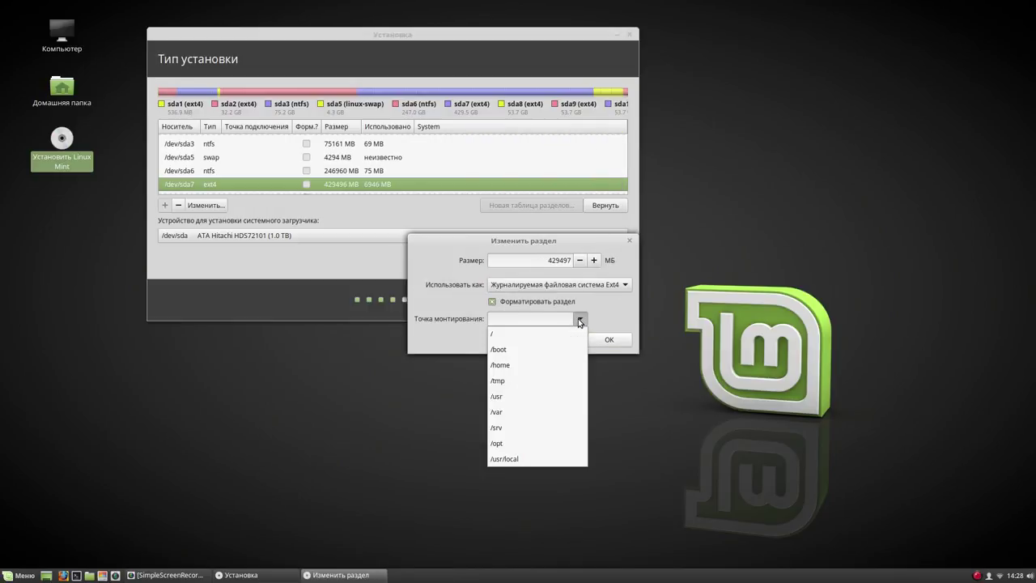
click(531, 364)
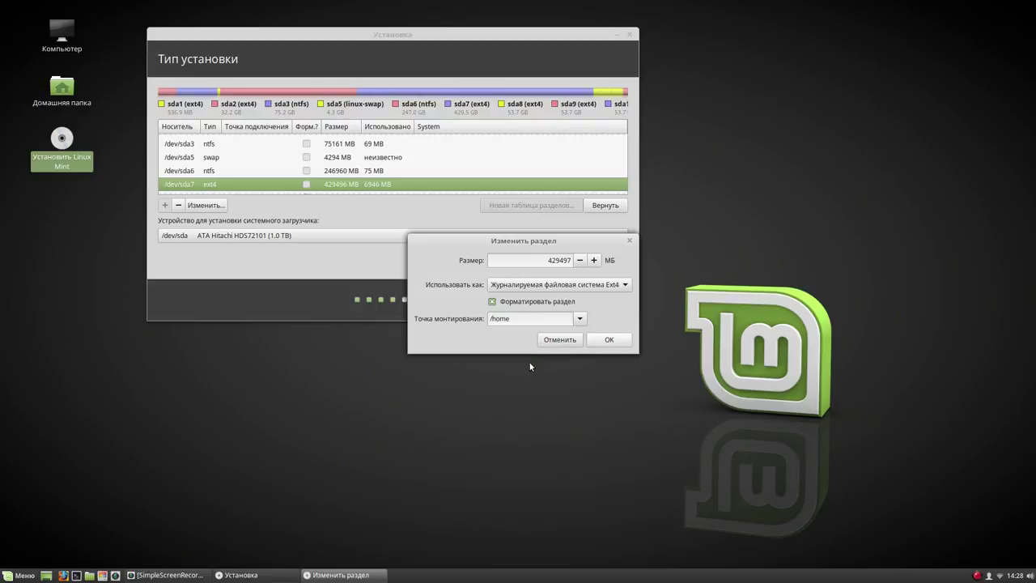
click(611, 340)
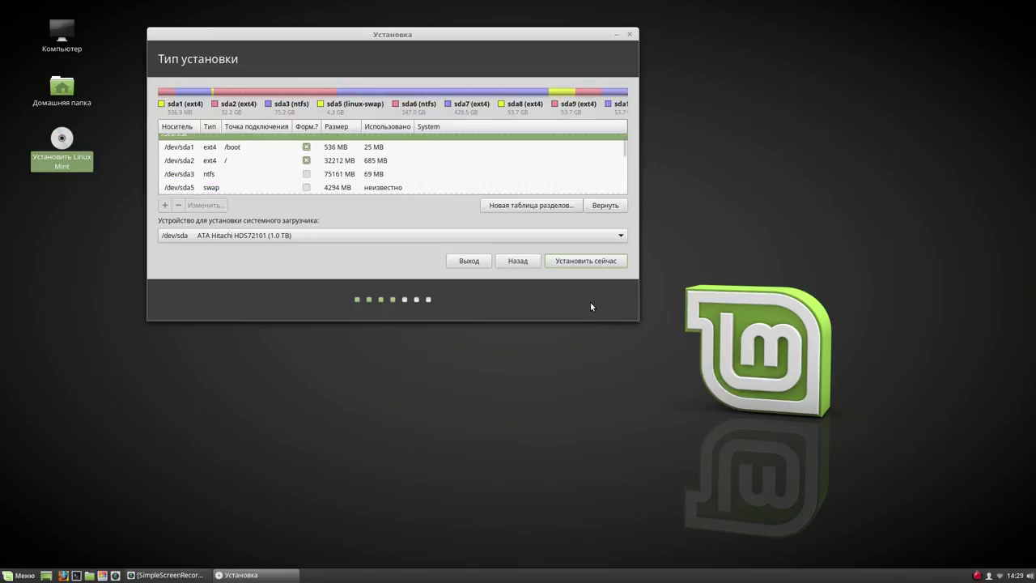
Start the install with Установить сейчас and confirm writing partition changes to disk
click(586, 262)
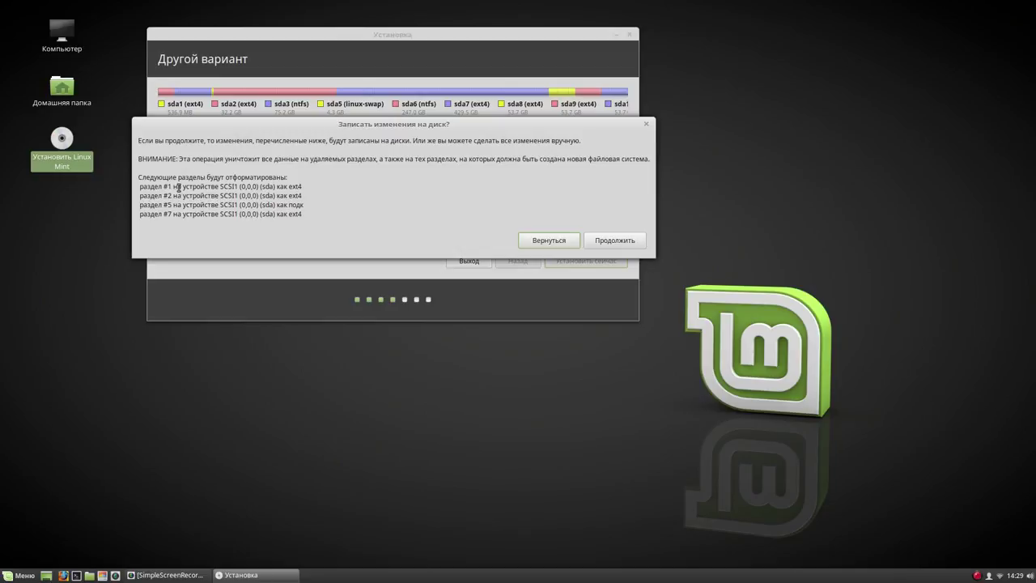
click(621, 238)
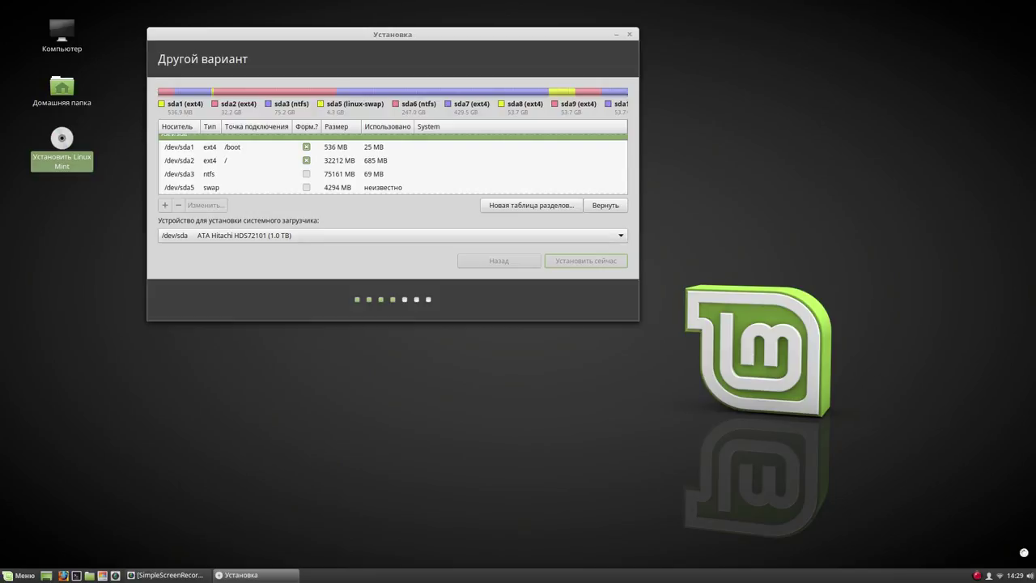
right_click(978, 576)
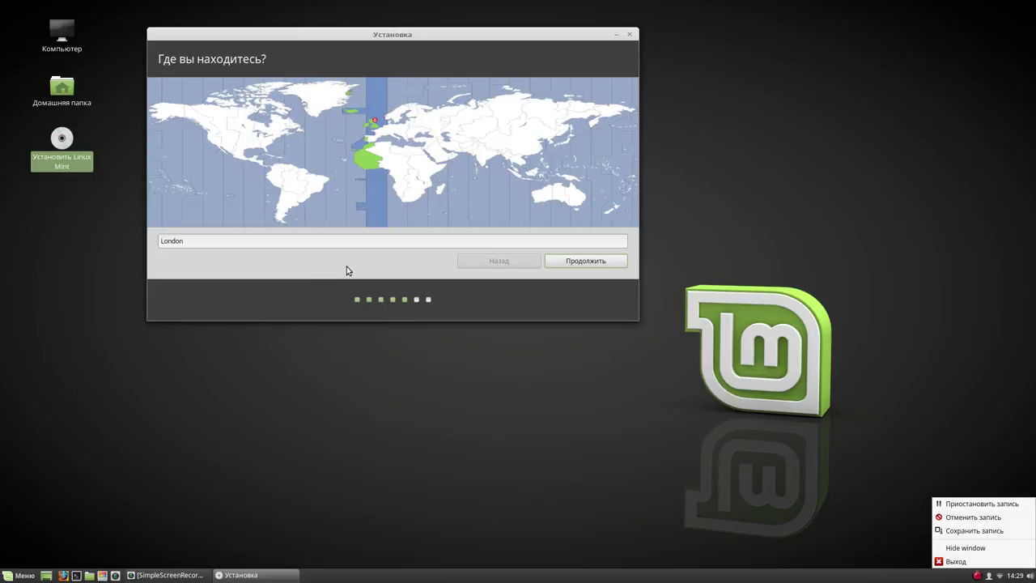
Accept London as the location and select the Русская keyboard layout
click(317, 263)
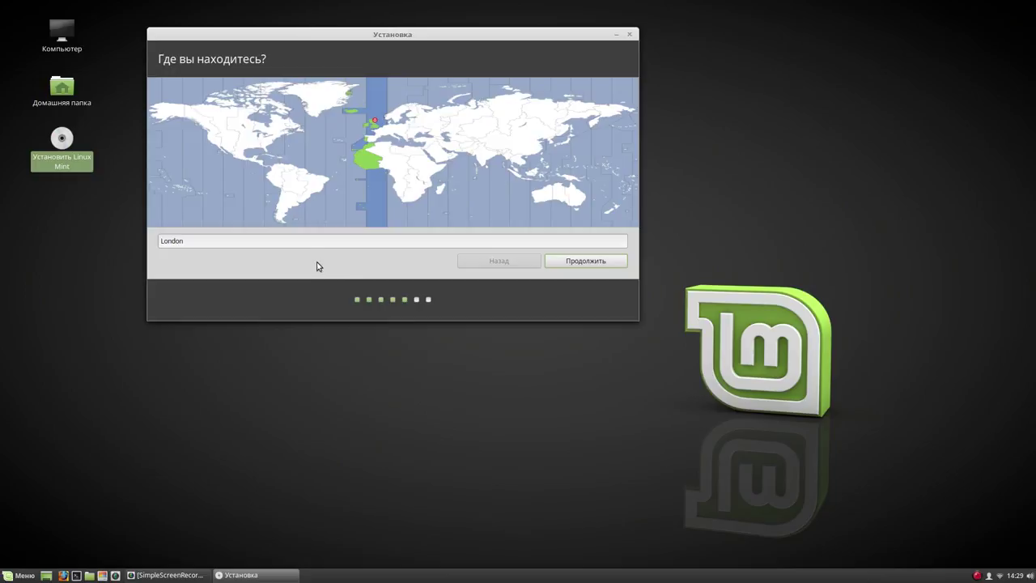
click(583, 261)
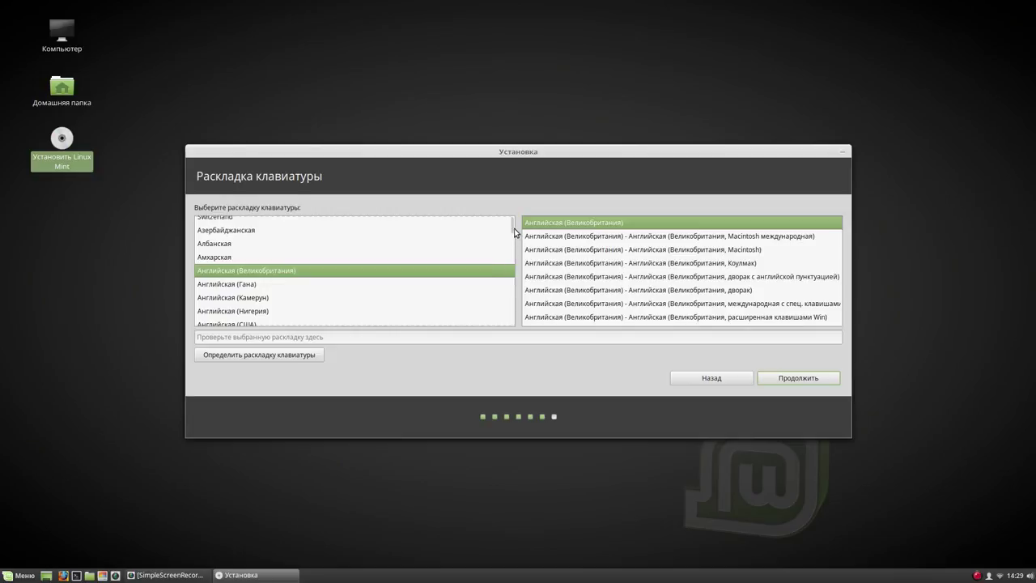
drag(510, 230, 513, 291)
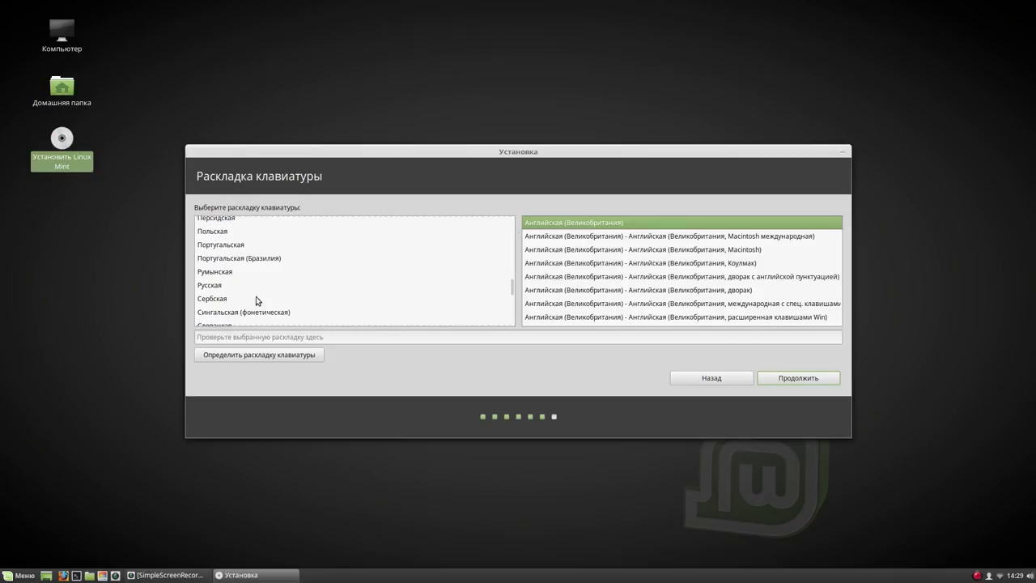
click(210, 285)
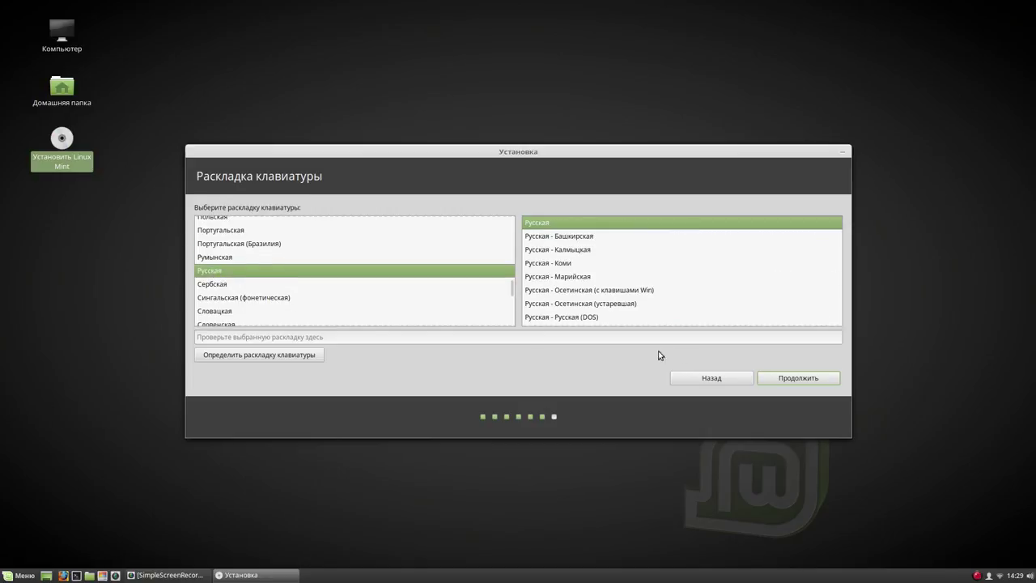
click(793, 378)
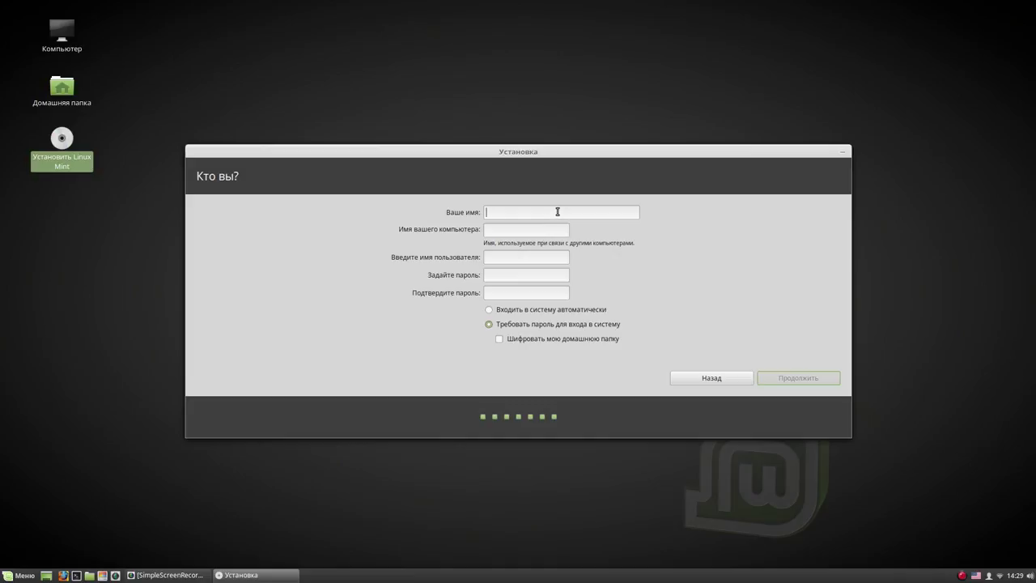
Enter the user's name, computer name pc and a password, requiring a password at login
text(user)
drag(486, 232, 611, 243)
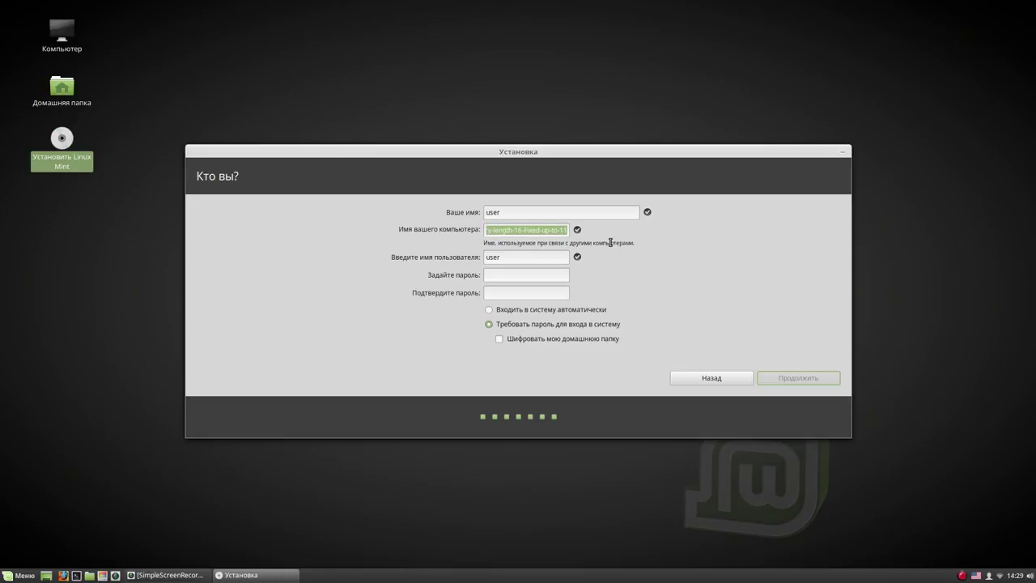
text(p)
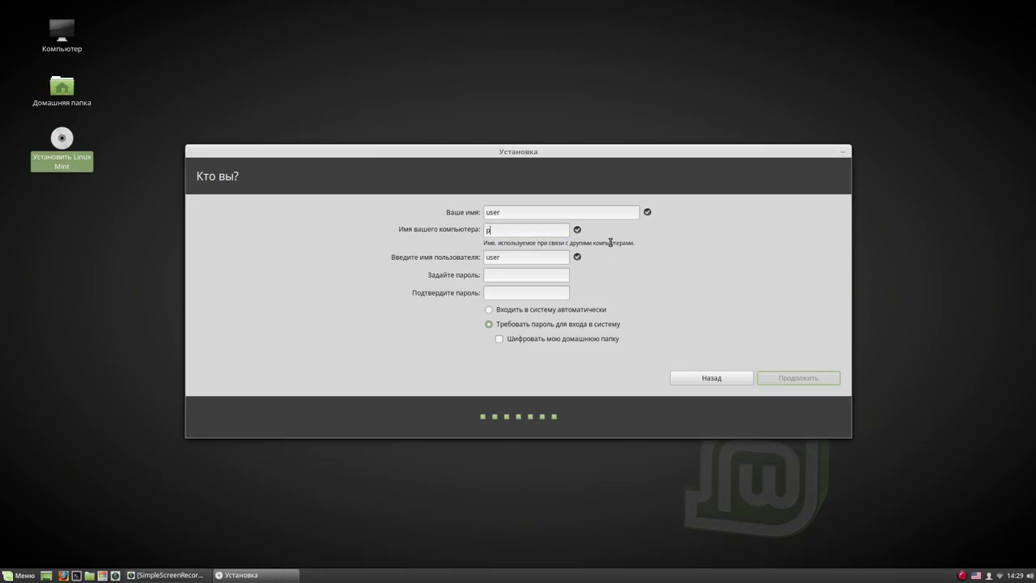
text(c)
click(547, 274)
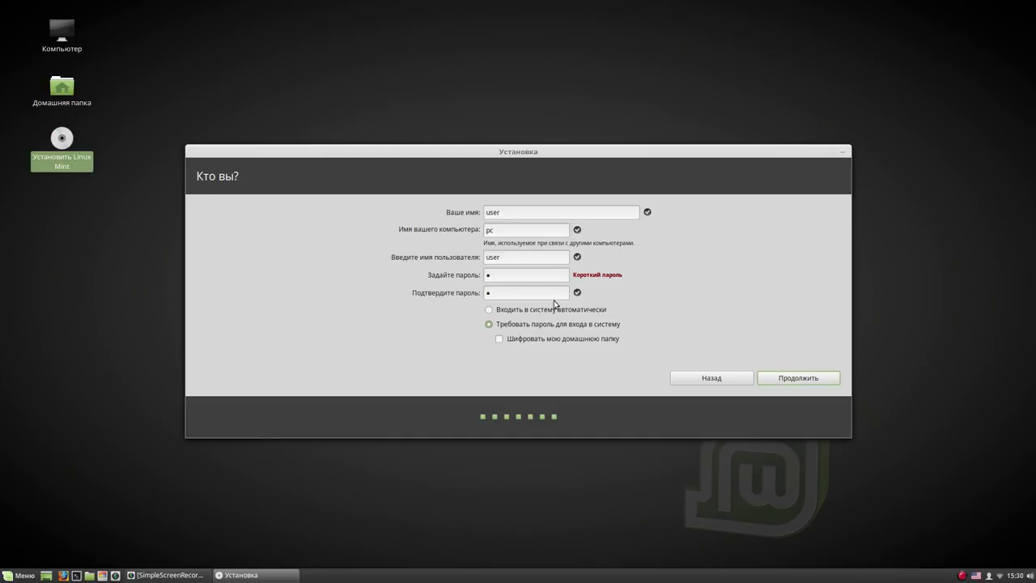
click(491, 312)
click(491, 325)
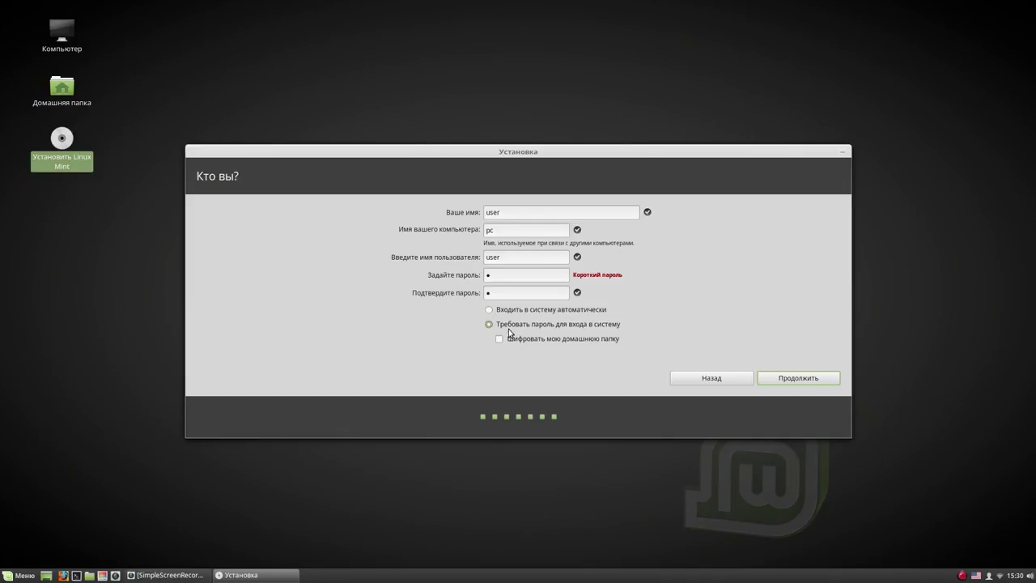
click(801, 381)
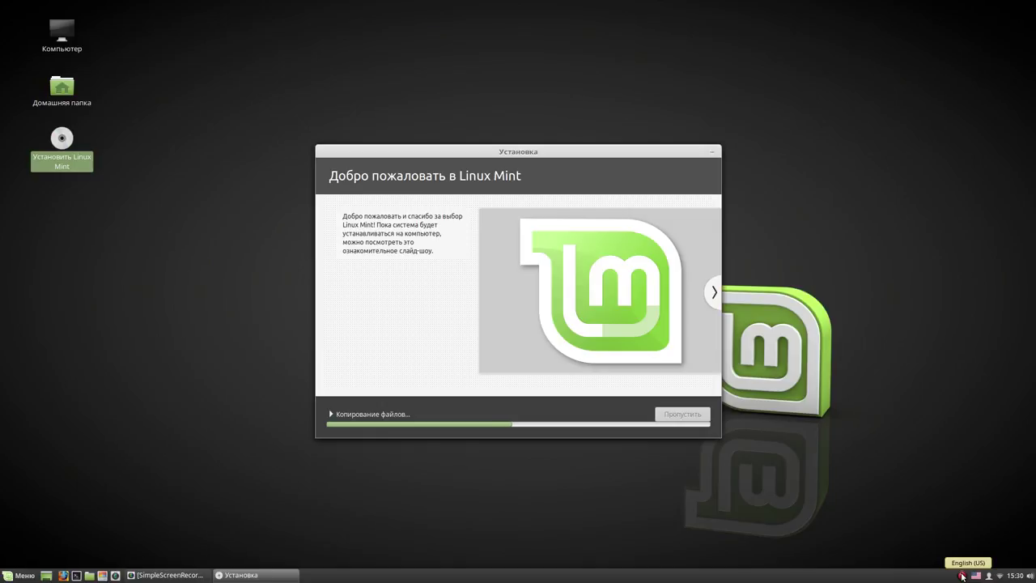
Wait for file copying to finish and move the Установка завершена dialog higher up
right_click(961, 575)
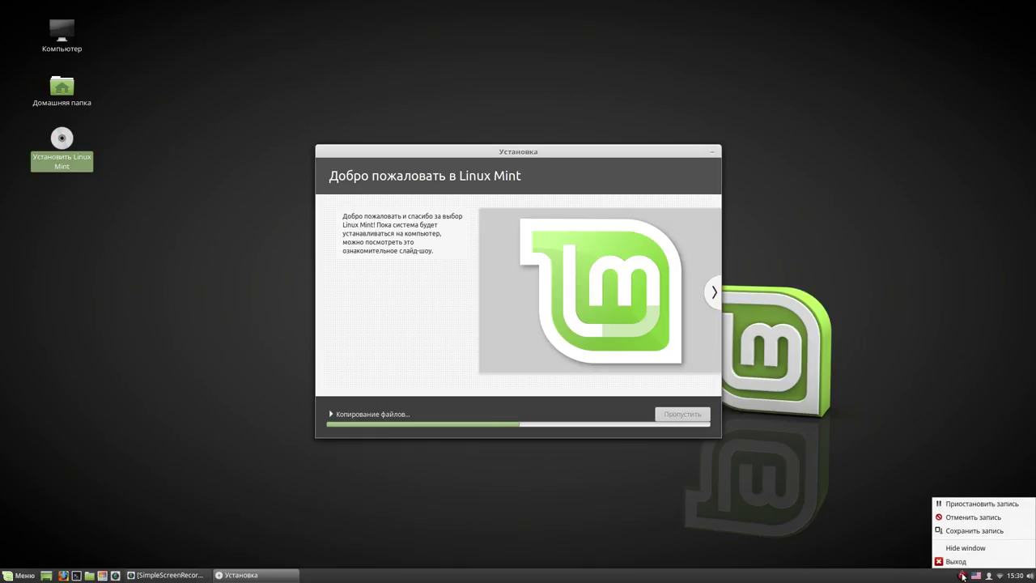
click(983, 503)
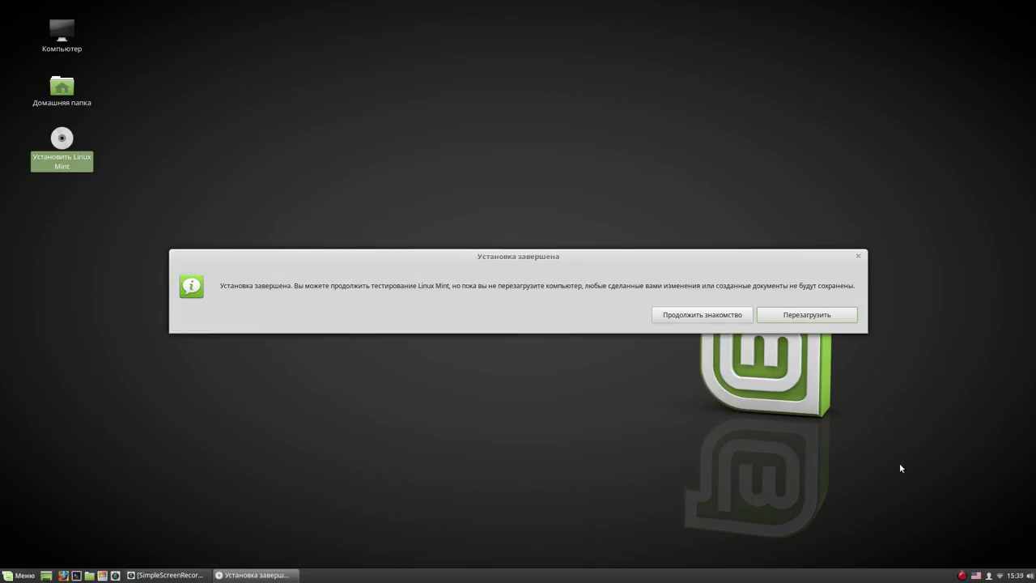
drag(617, 258, 593, 112)
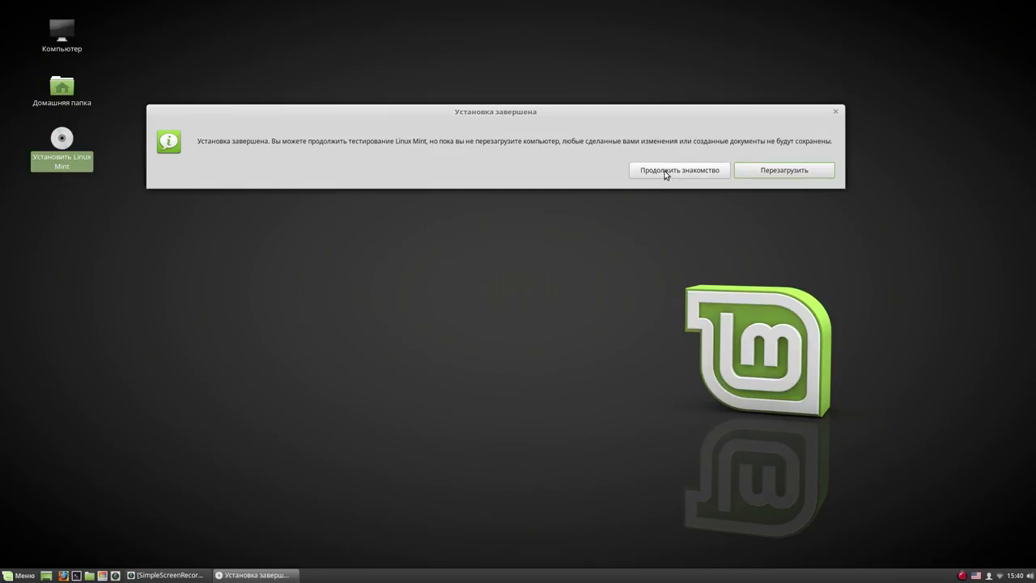
click(963, 576)
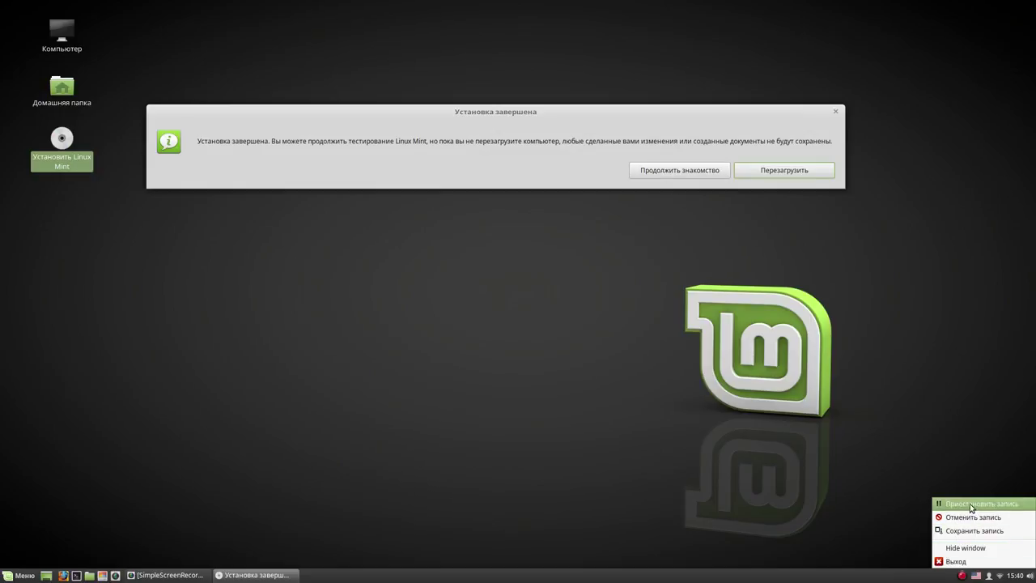
click(953, 498)
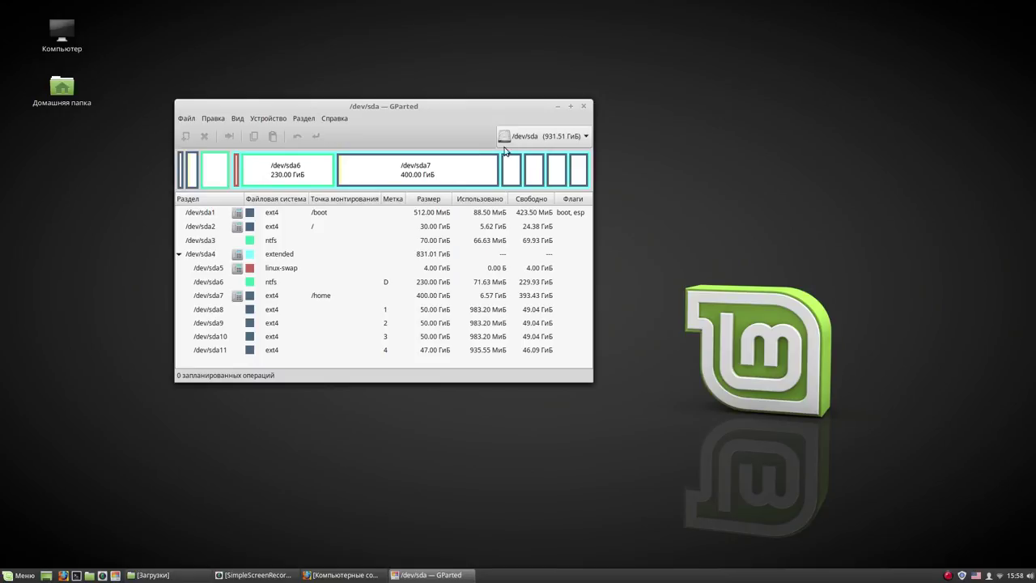
Inspect /dev/sda1, the sda2 root, sda5 swap and sda7 /home partitions, then minimize GParted
drag(417, 111, 390, 71)
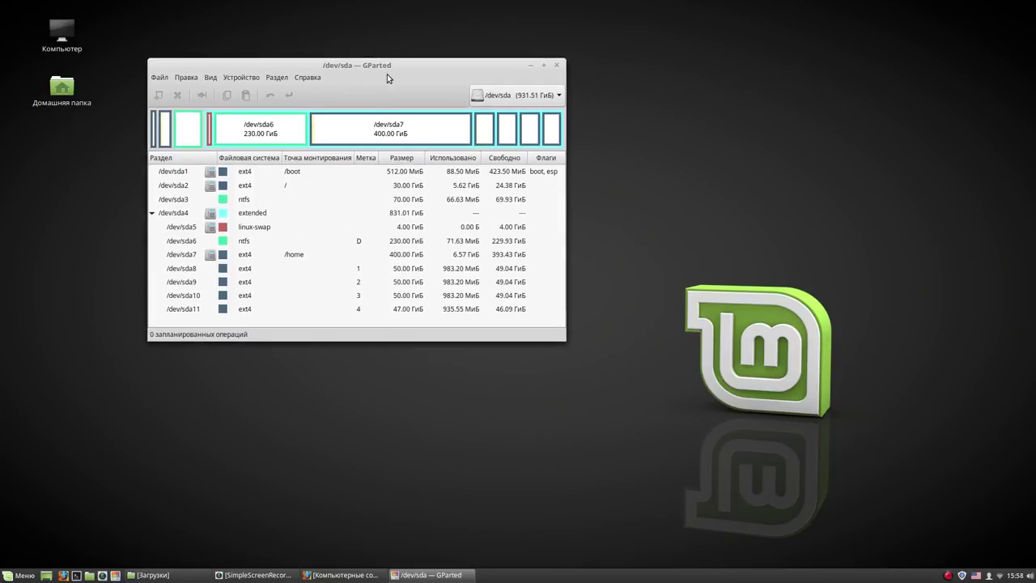
click(298, 173)
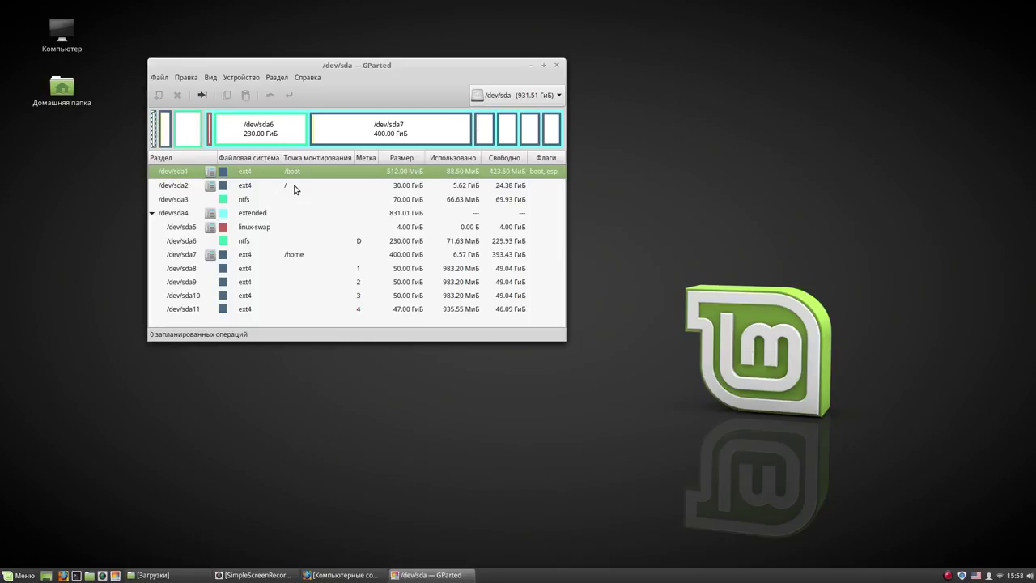
click(295, 187)
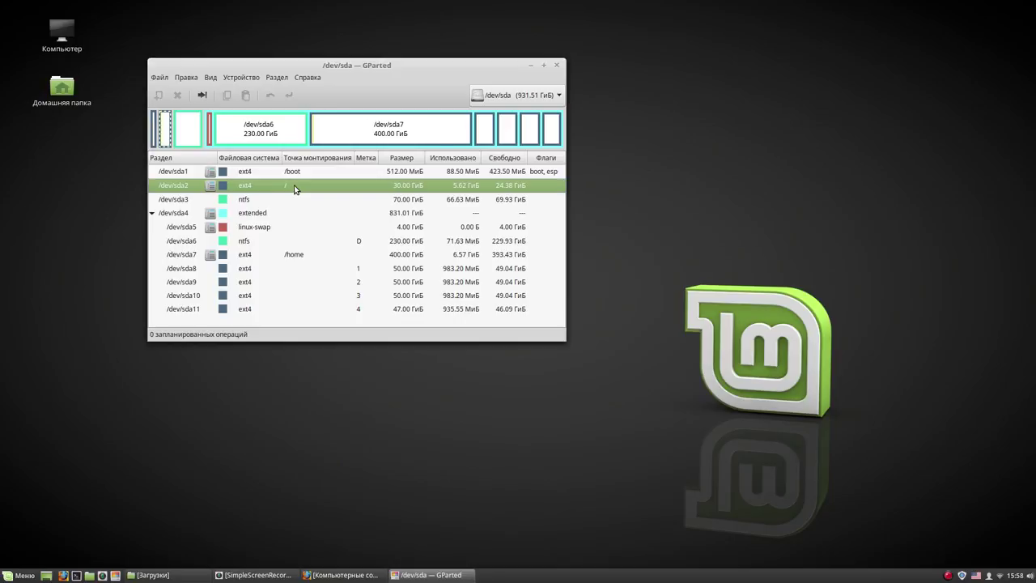
click(270, 228)
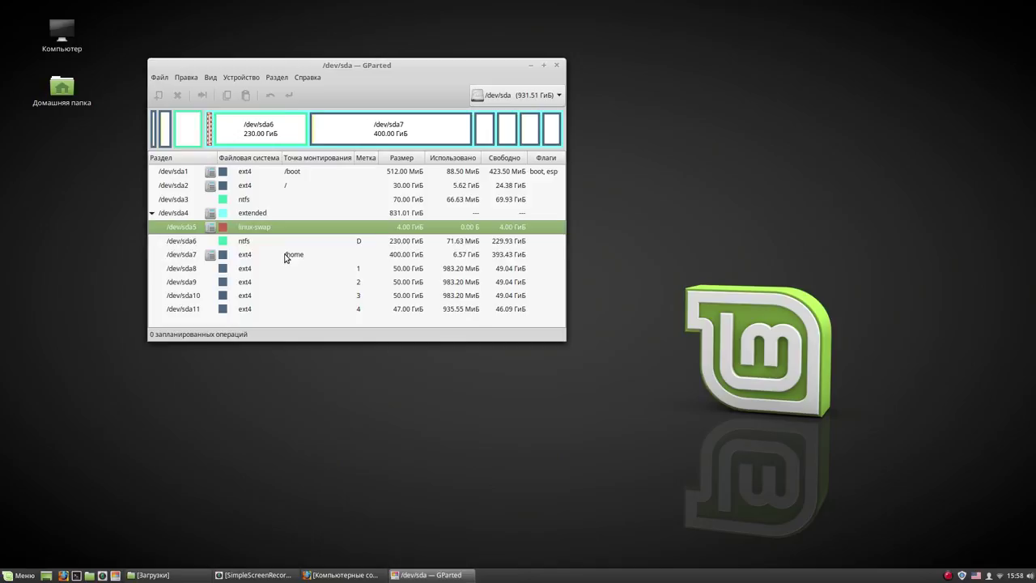
click(285, 256)
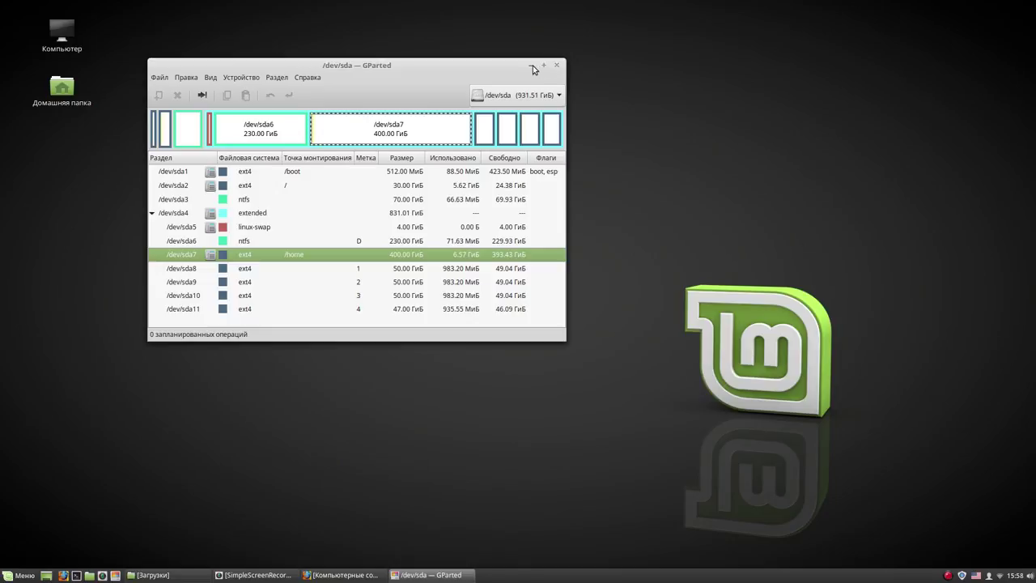
click(531, 65)
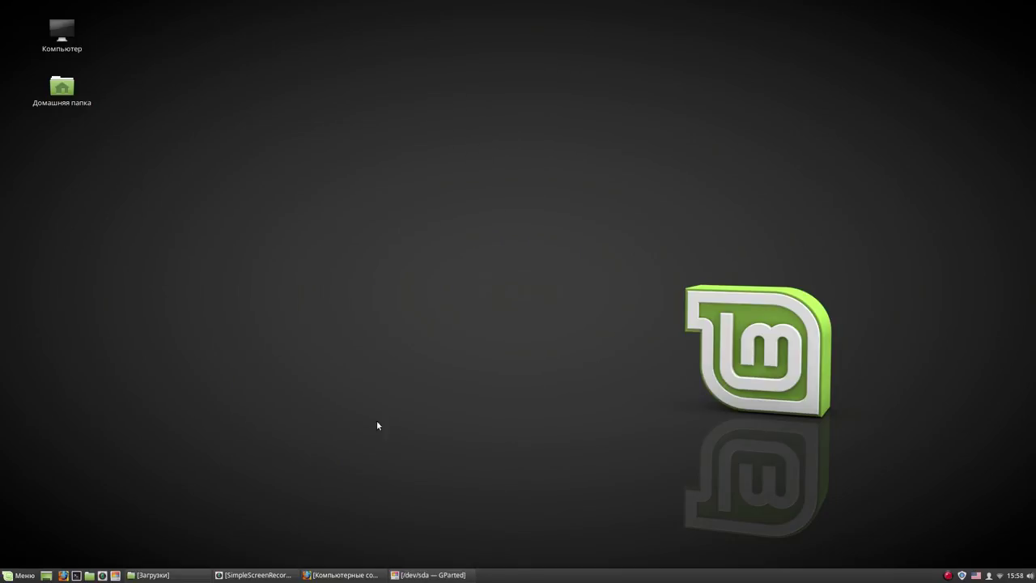
Scroll linux-romanov.info to the embedded video and open 'Linux Mint Cinnamon 18.2 Установка и настройка' on YouTube
mouse_move(341, 576)
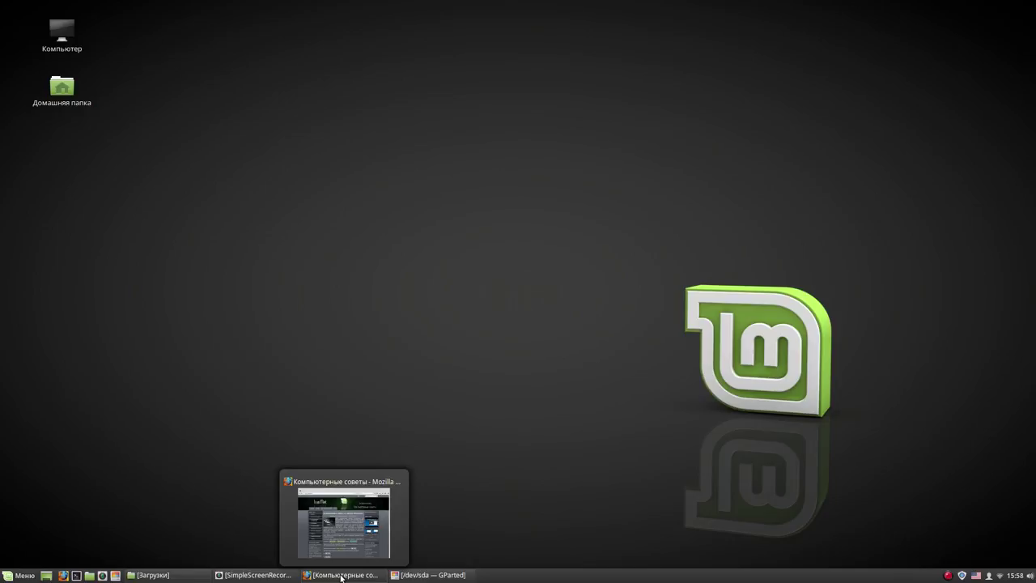
click(340, 577)
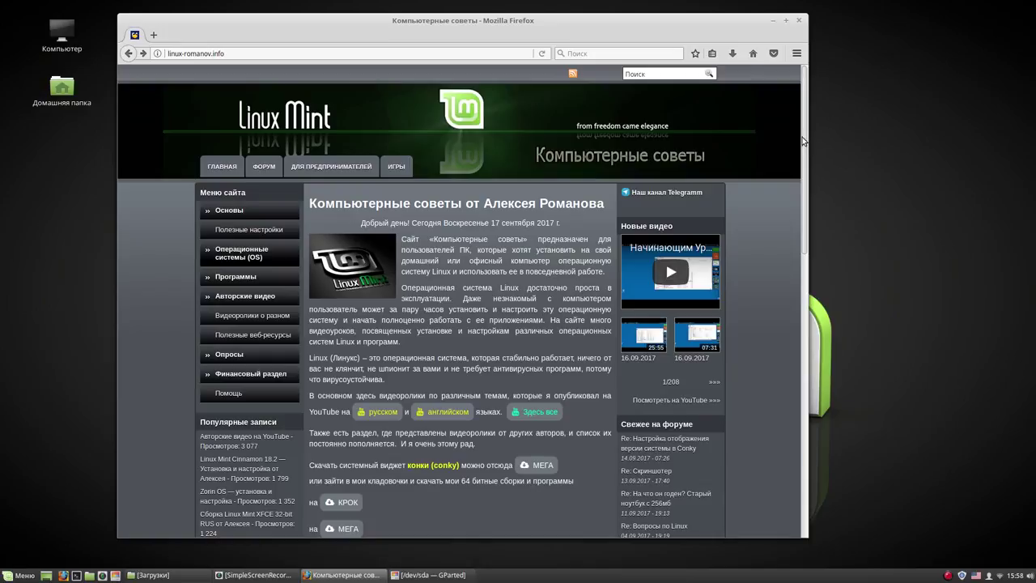
drag(804, 141, 817, 358)
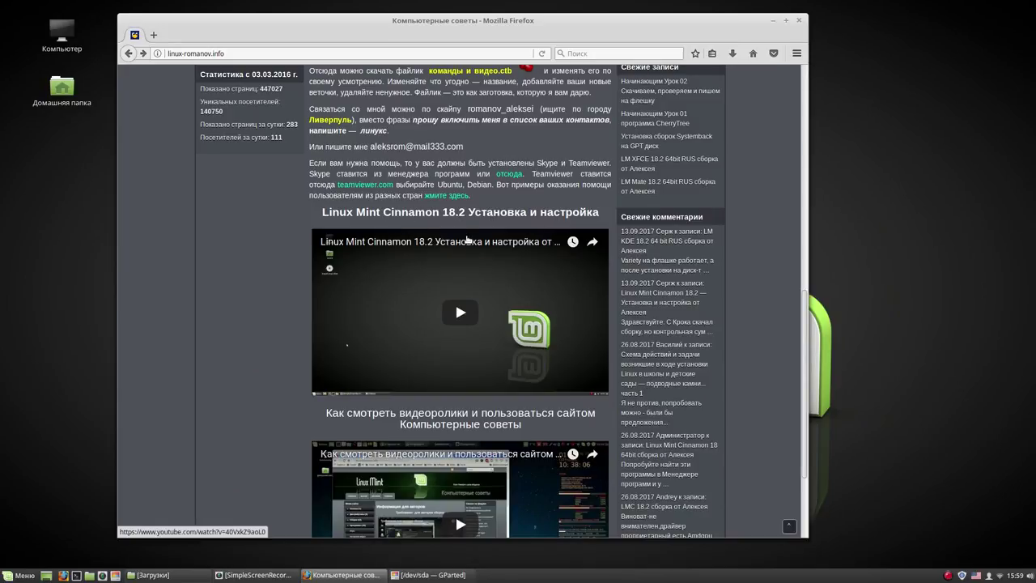
click(467, 243)
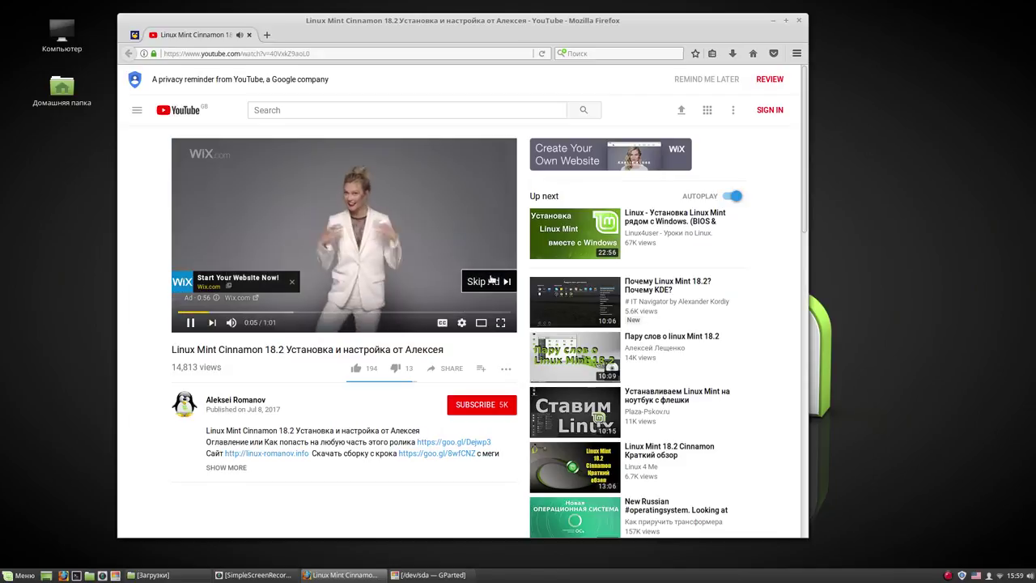
Skip the ad, pause the video and expand its description to show the chapter links
click(486, 280)
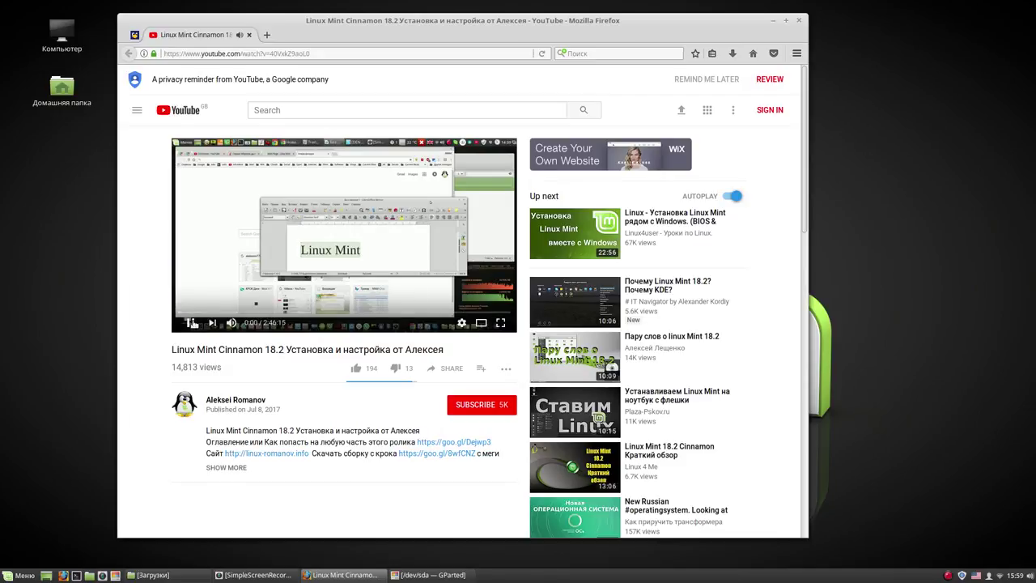
click(468, 284)
scroll(806, 122, down, 1)
drag(806, 122, 807, 144)
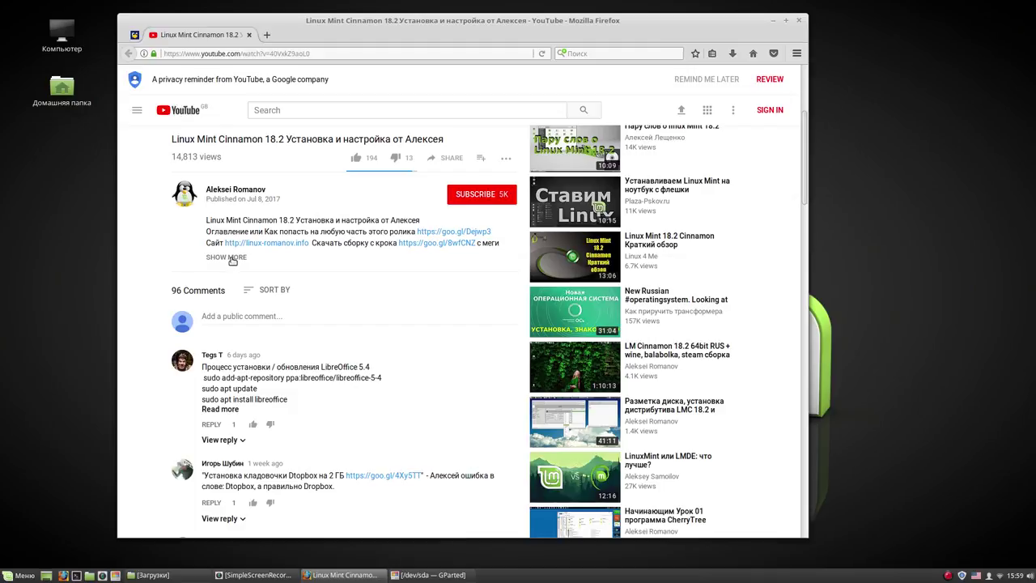
click(233, 257)
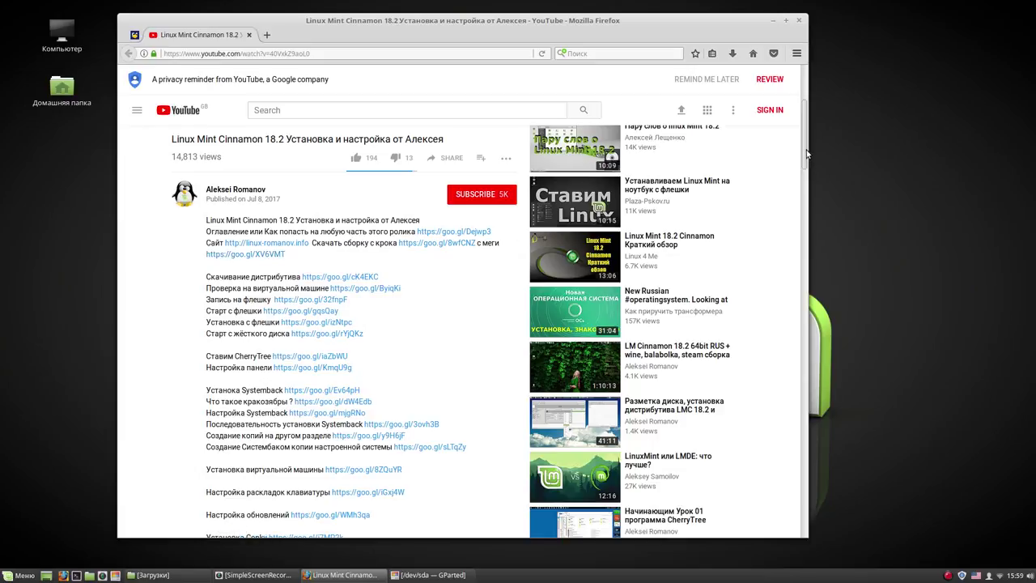
drag(806, 153, 806, 167)
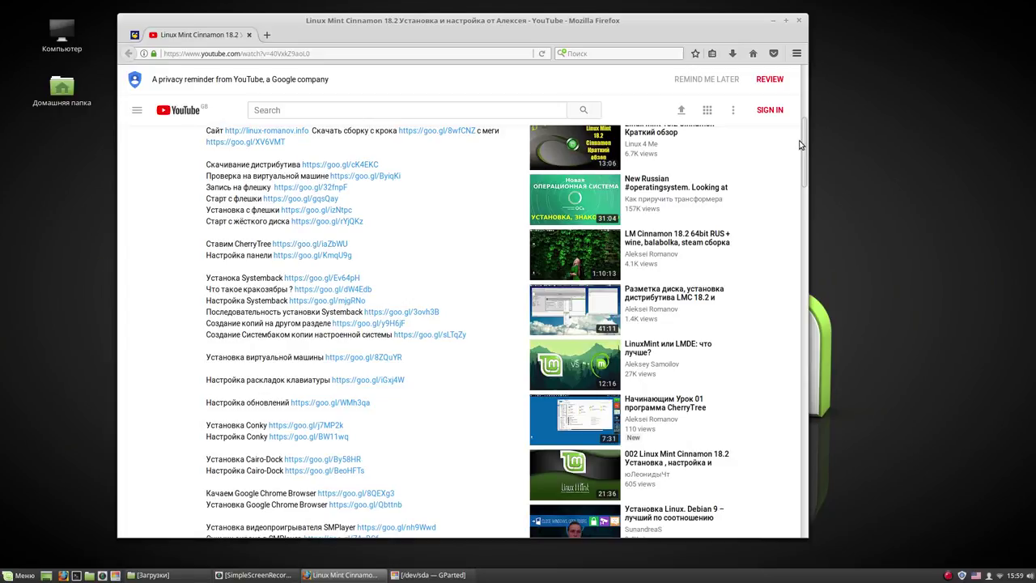
drag(807, 144, 806, 181)
drag(807, 188, 810, 208)
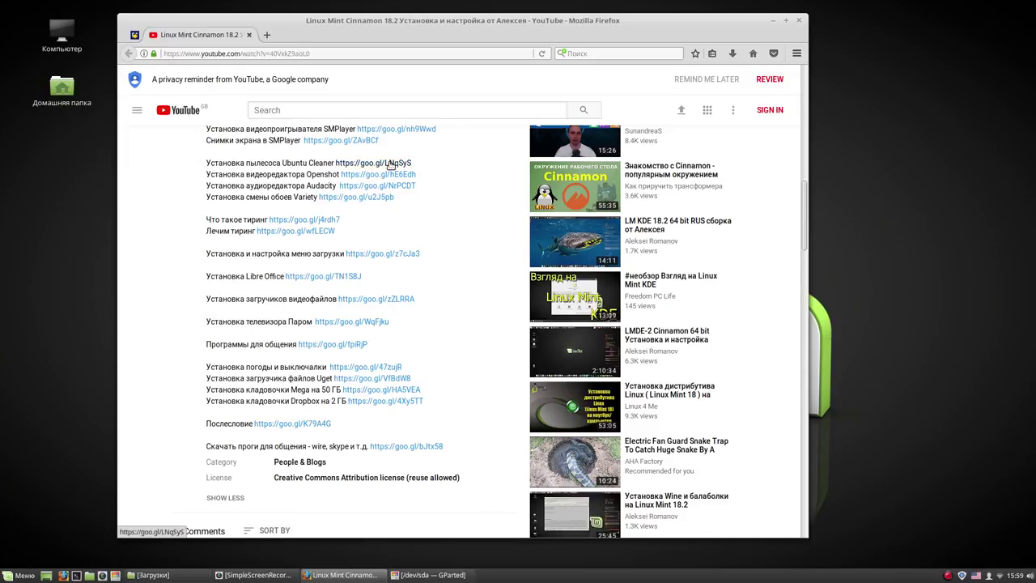
Open a chapter link in a new tab, pause it, view its description, then close both YouTube tabs
click(389, 162)
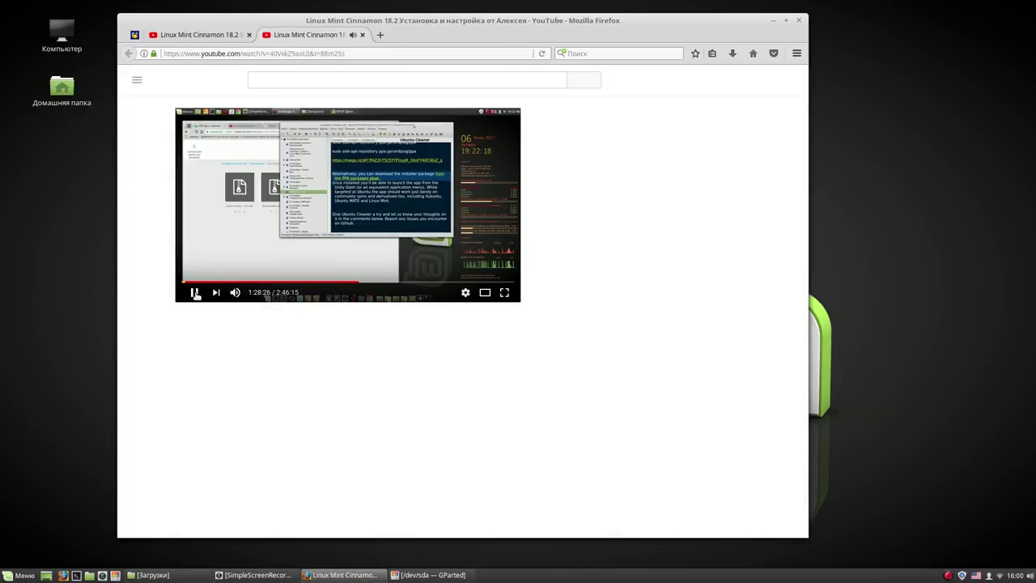
click(192, 322)
scroll(807, 160, down, 5)
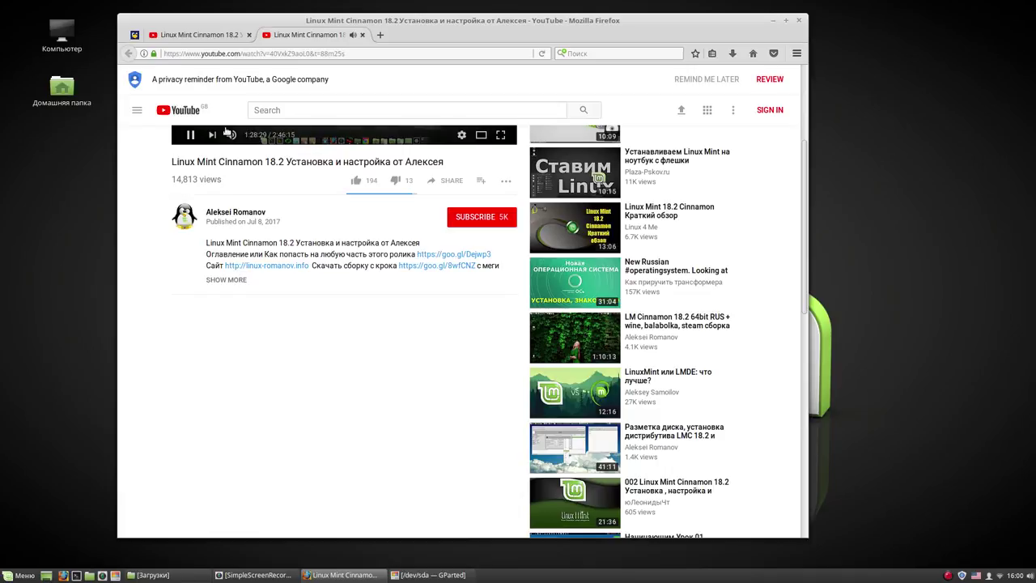
click(192, 136)
click(191, 136)
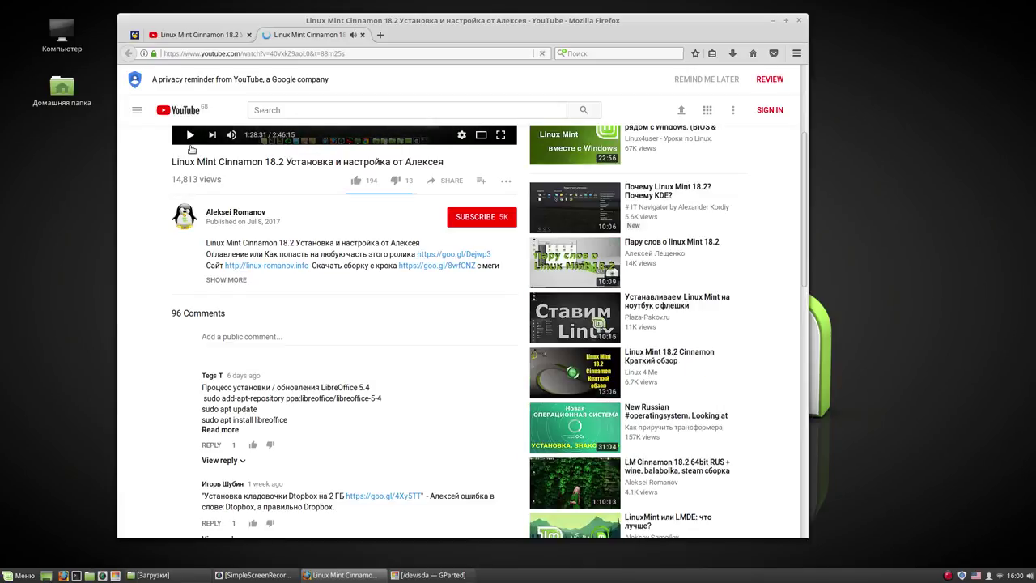
click(226, 280)
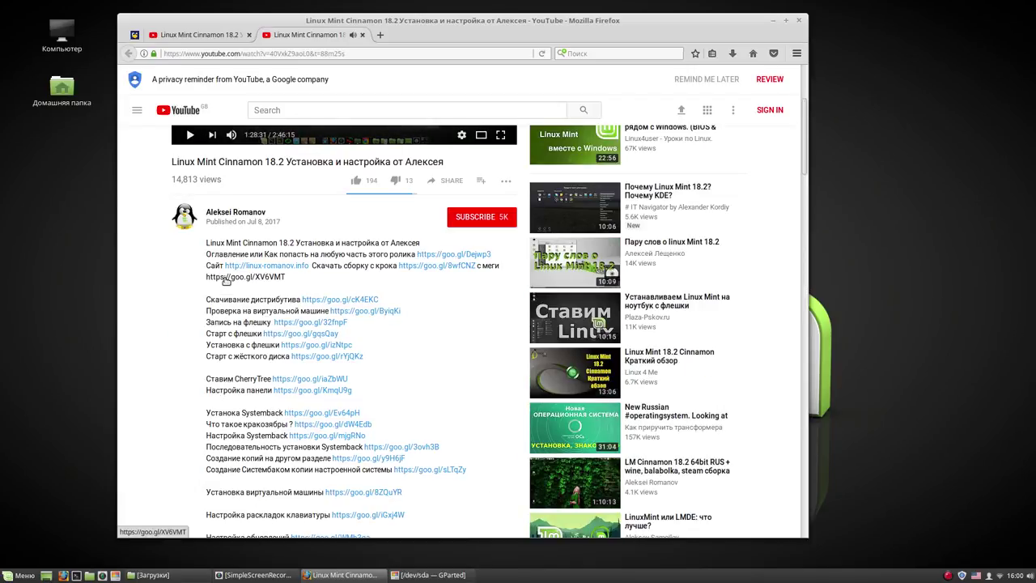
drag(805, 121, 811, 216)
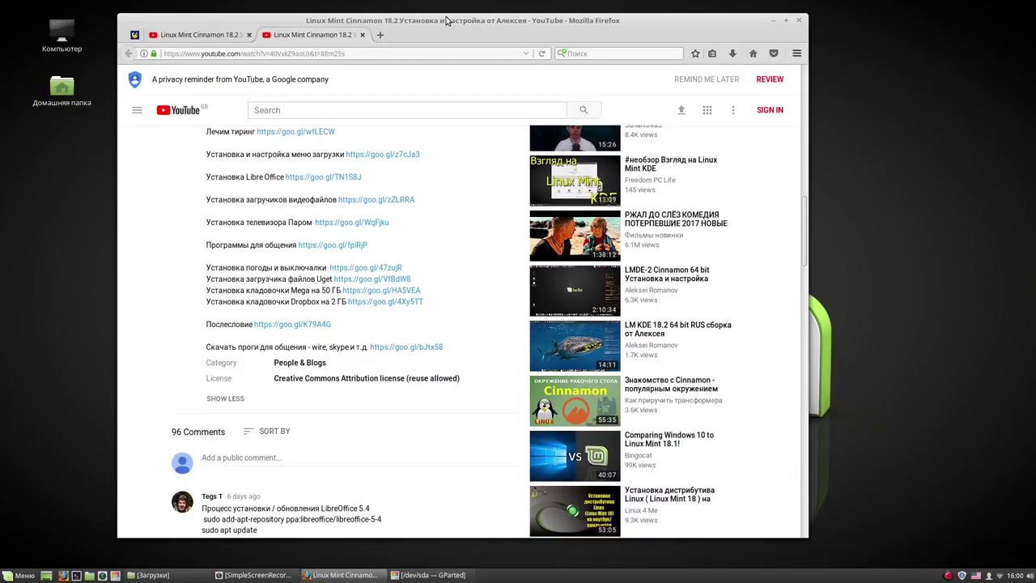
click(363, 36)
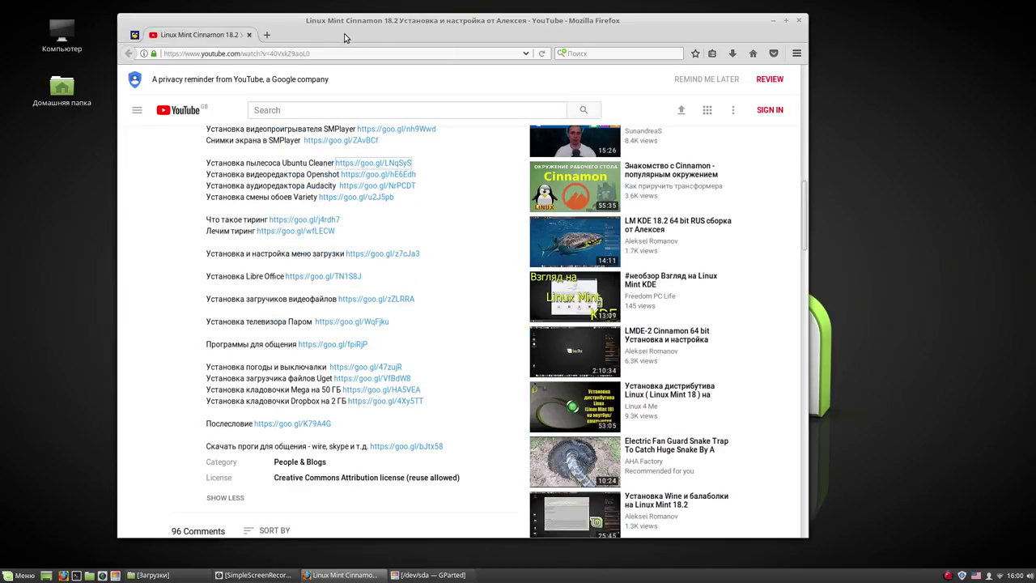
click(249, 35)
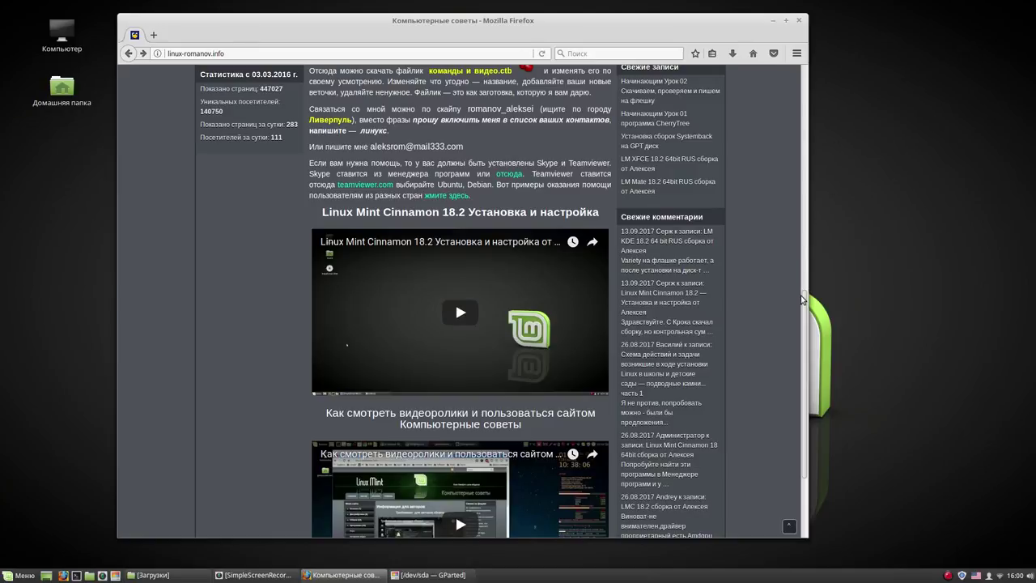
Scroll back up on linux-romanov.info and follow the КРОК file-storage link
drag(807, 308, 805, 151)
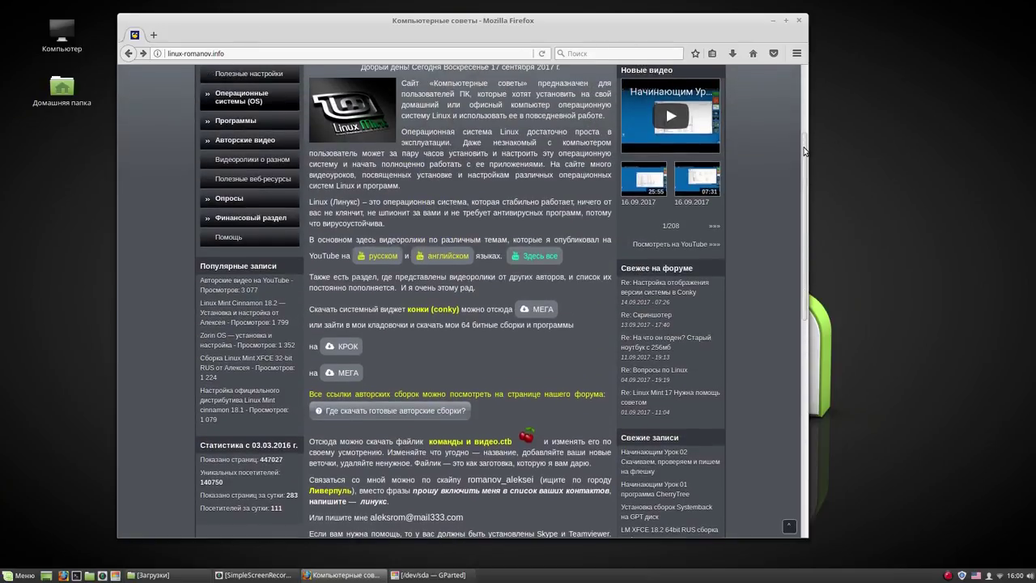
click(352, 347)
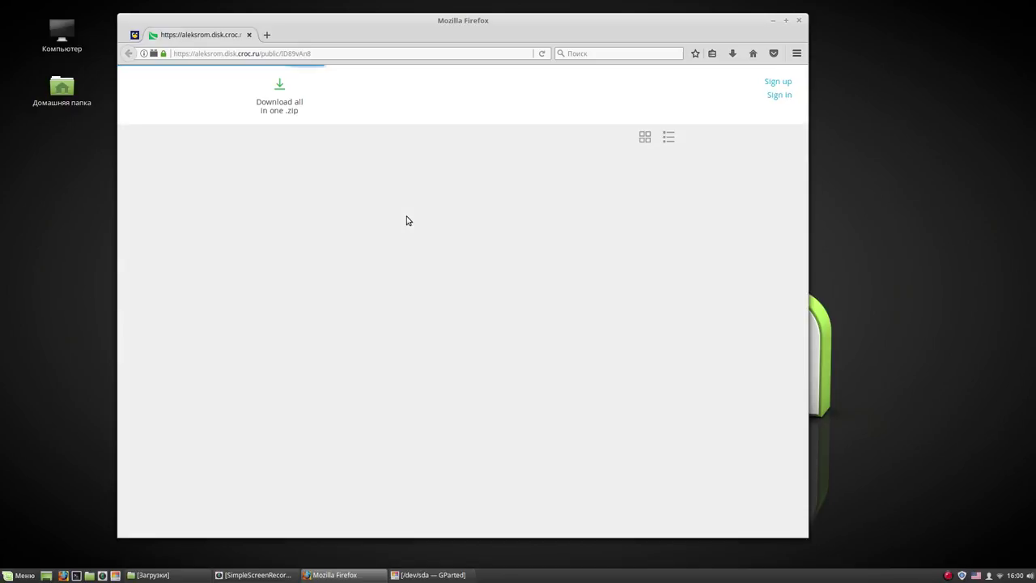
Switch to grid view and browse Linux builds › Linux Mint › LM-18.2 Cinnamon › LMC 18.2 to the 64-bit ISO
click(643, 139)
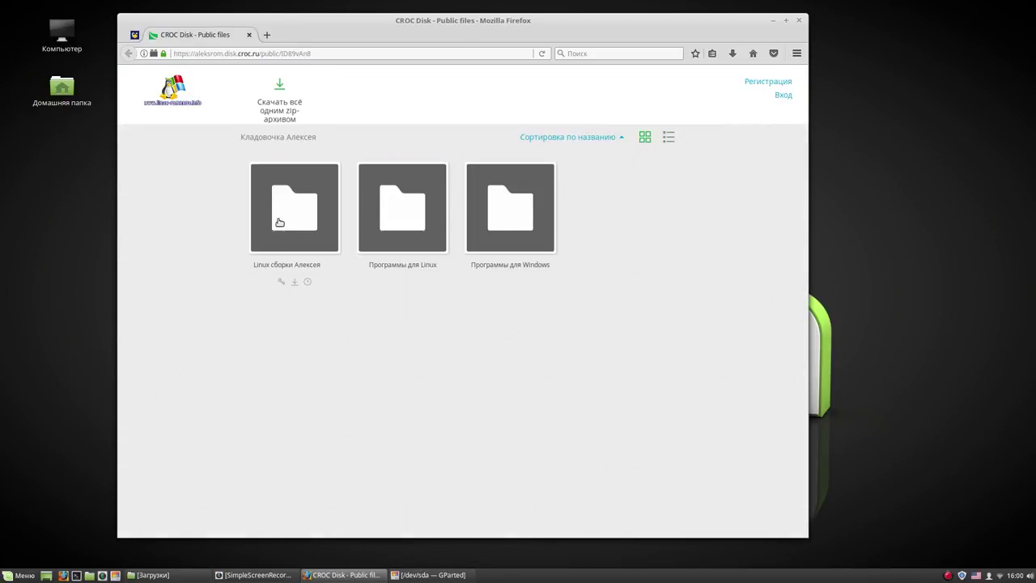
click(291, 210)
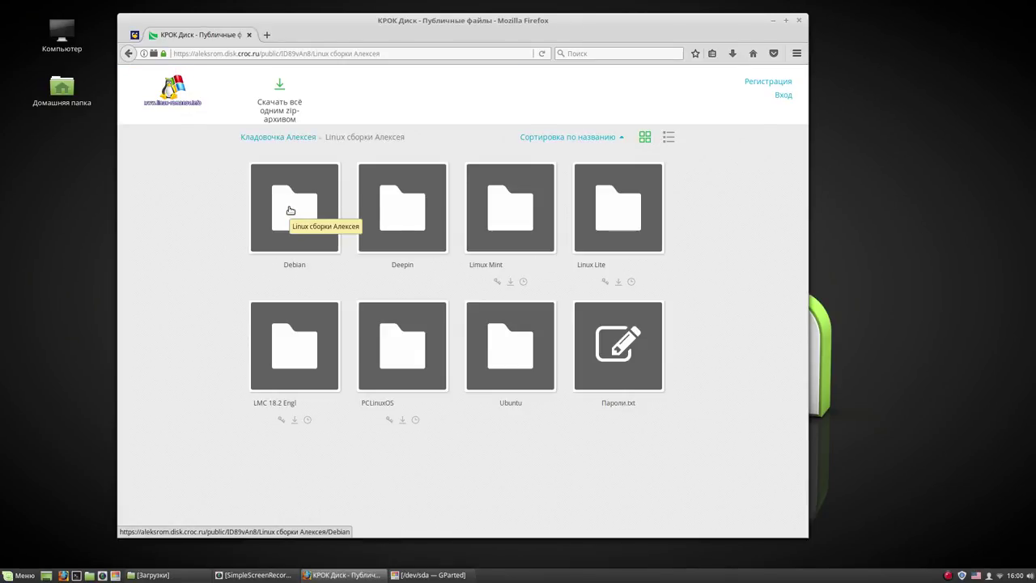
click(518, 219)
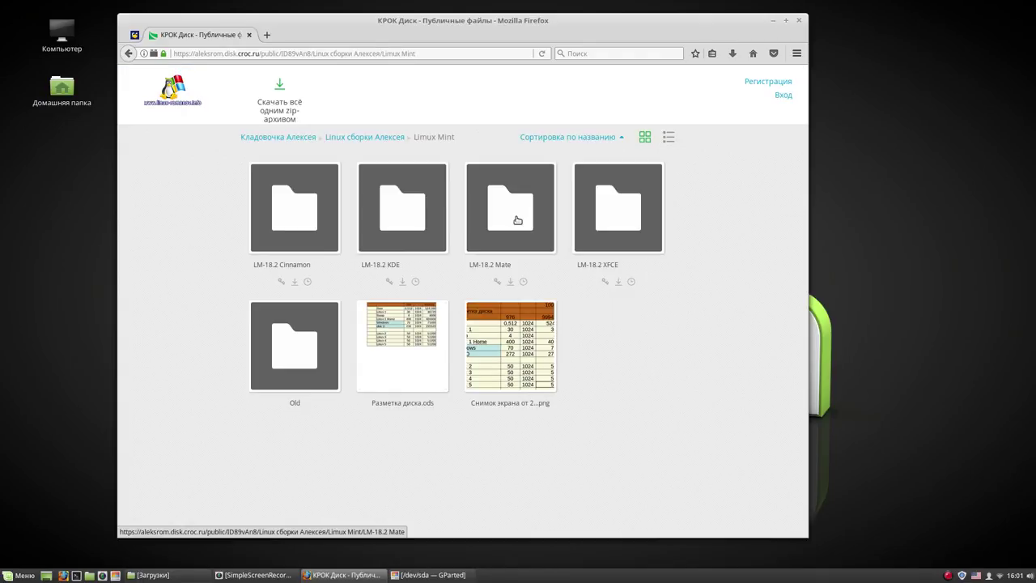
click(304, 220)
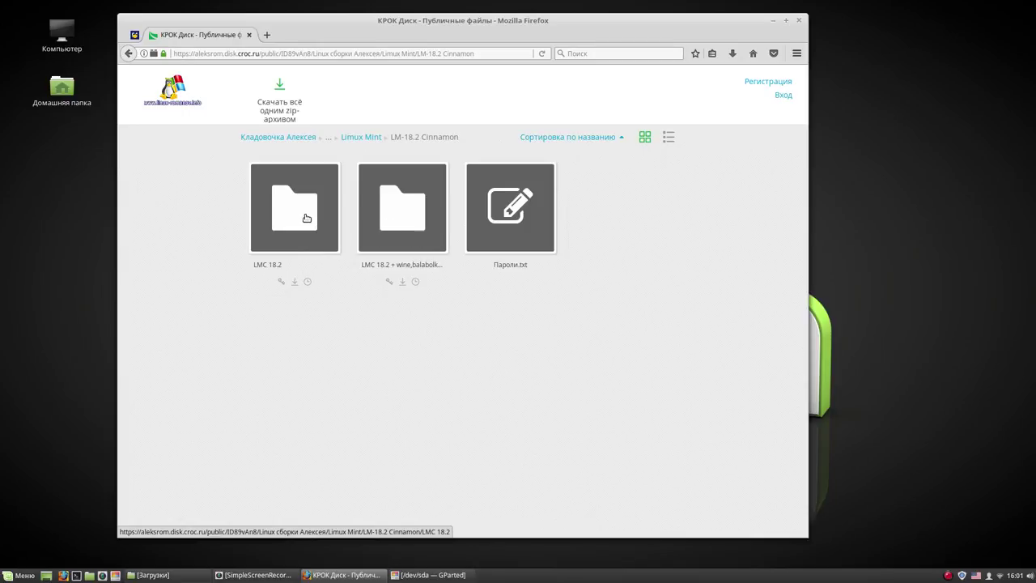
click(306, 217)
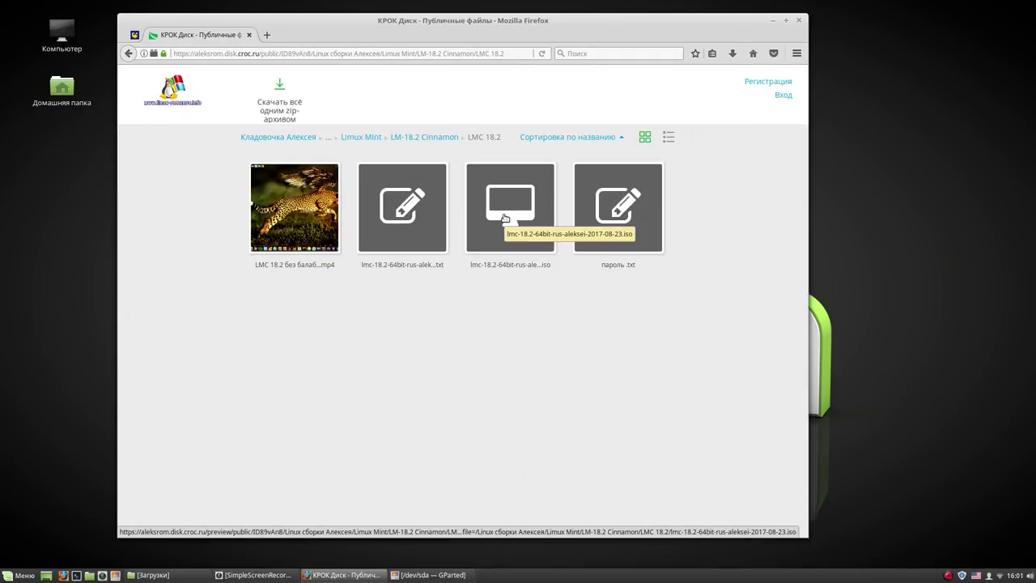
click(503, 217)
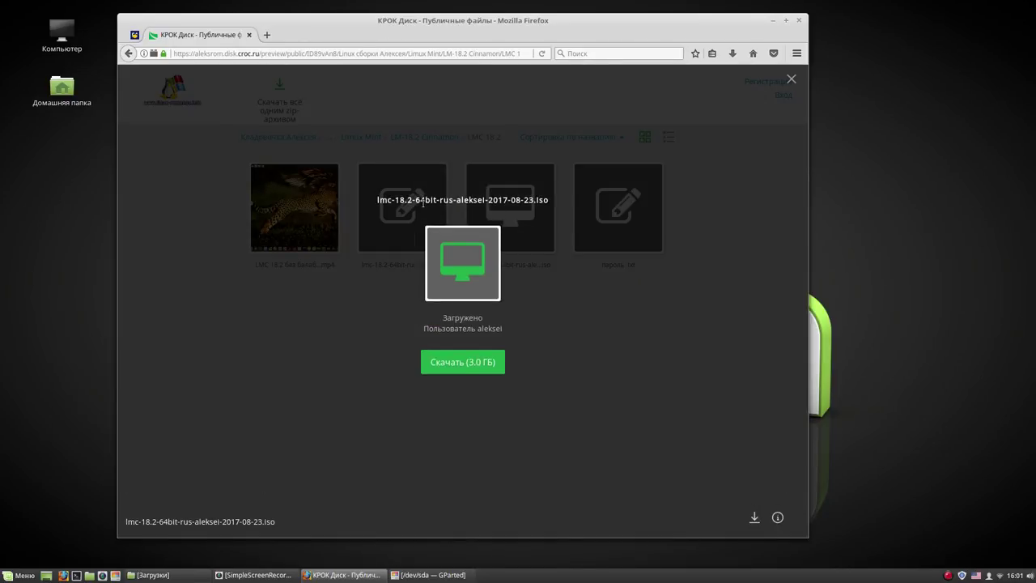
Download lmc-18.2-64bit-rus-aleksei-2017-08-23.iso, saving to disk automatically, and close the preview
click(478, 366)
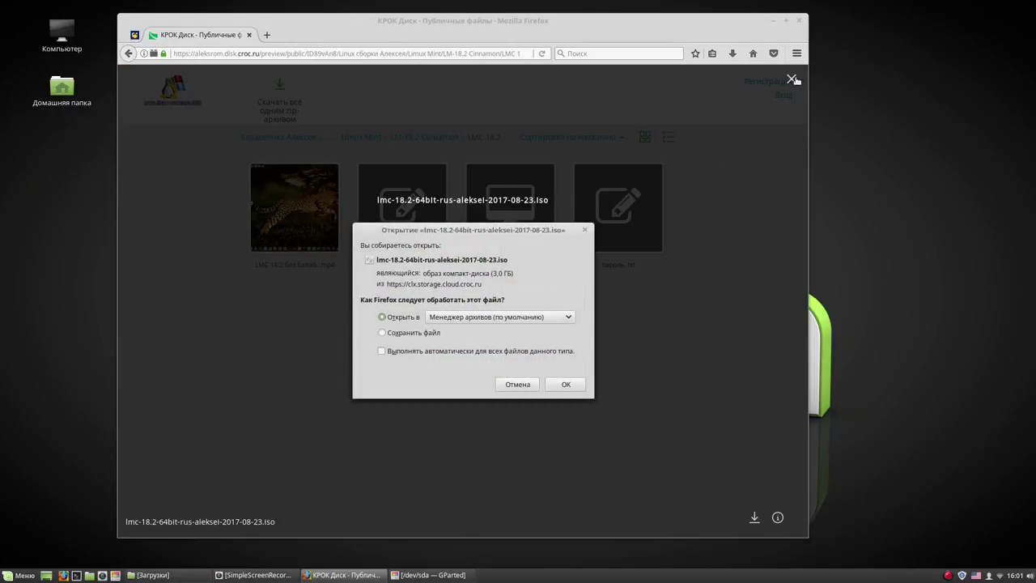
click(384, 334)
click(381, 353)
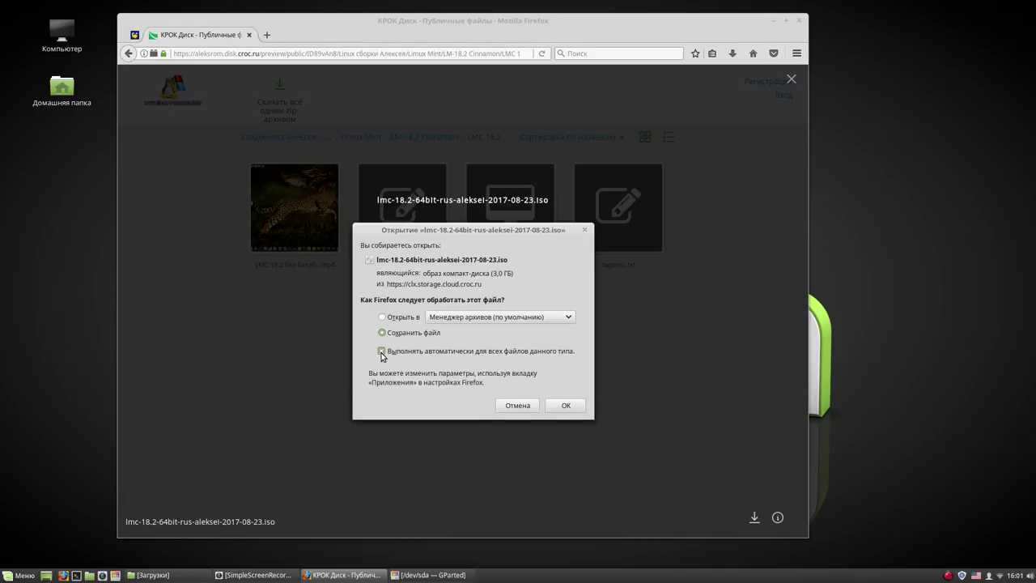
click(570, 405)
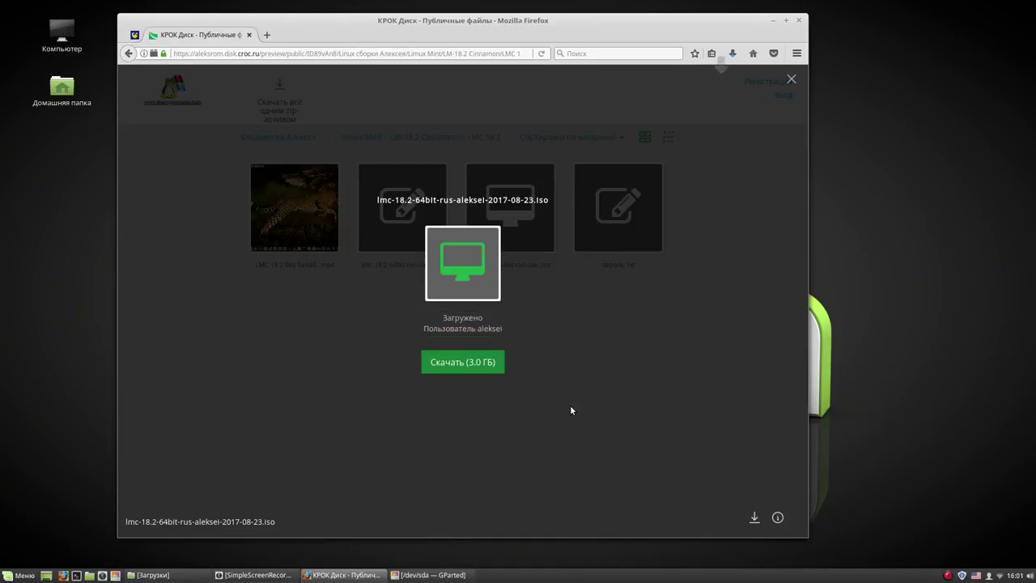
click(790, 79)
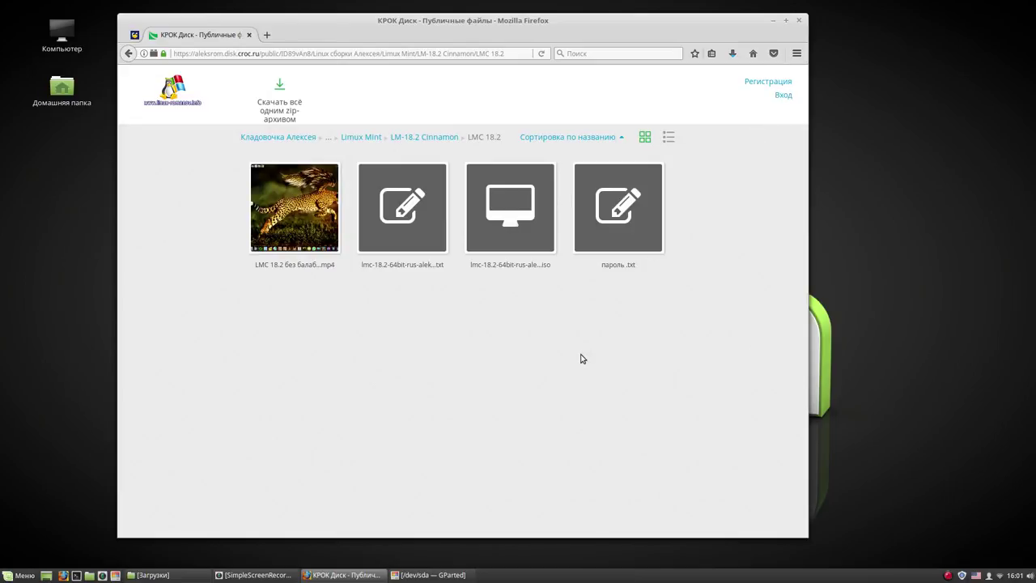
Cancel the ISO download in Firefox's Downloads panel and dismiss the panel
click(732, 55)
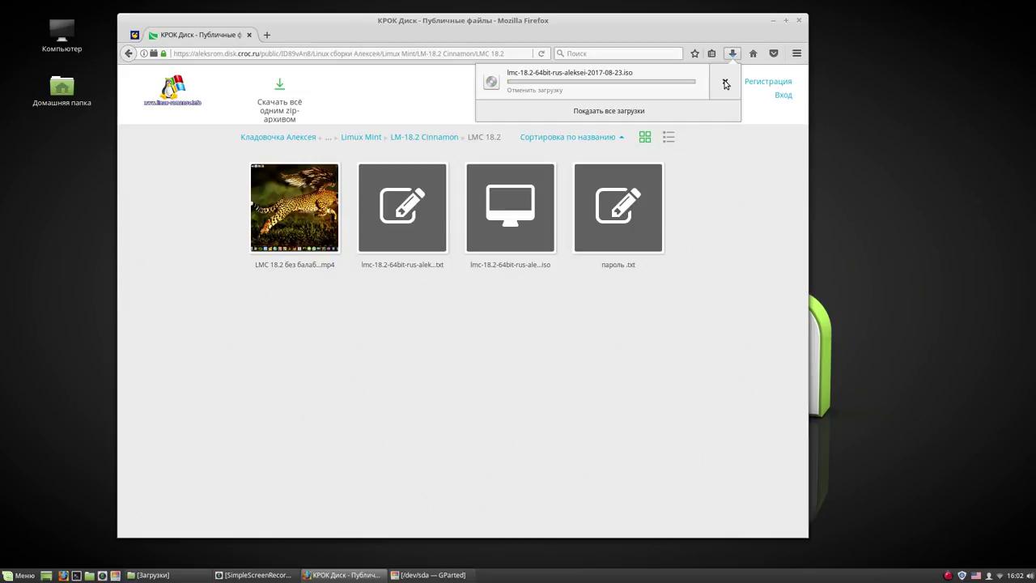
click(725, 83)
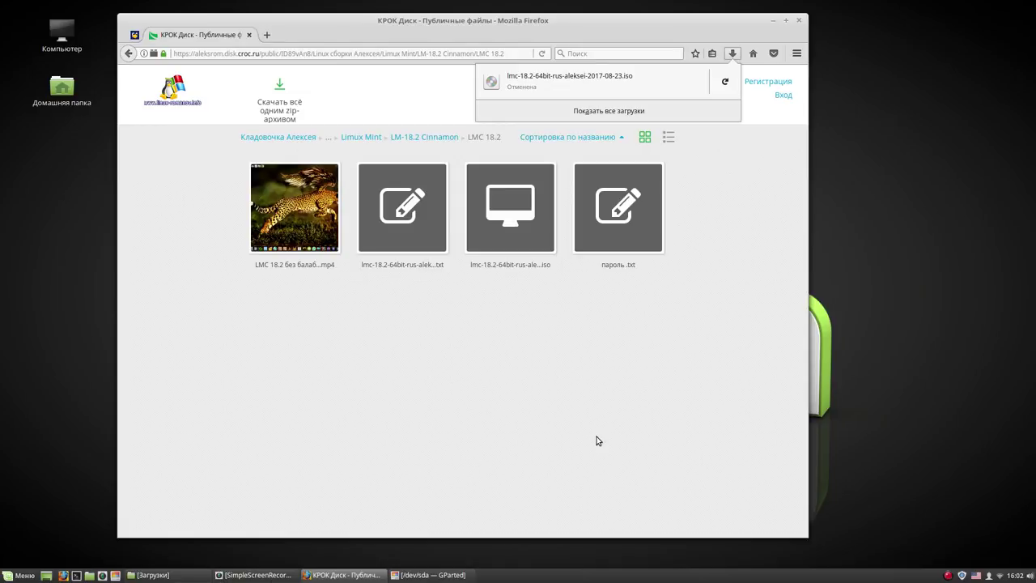
click(800, 23)
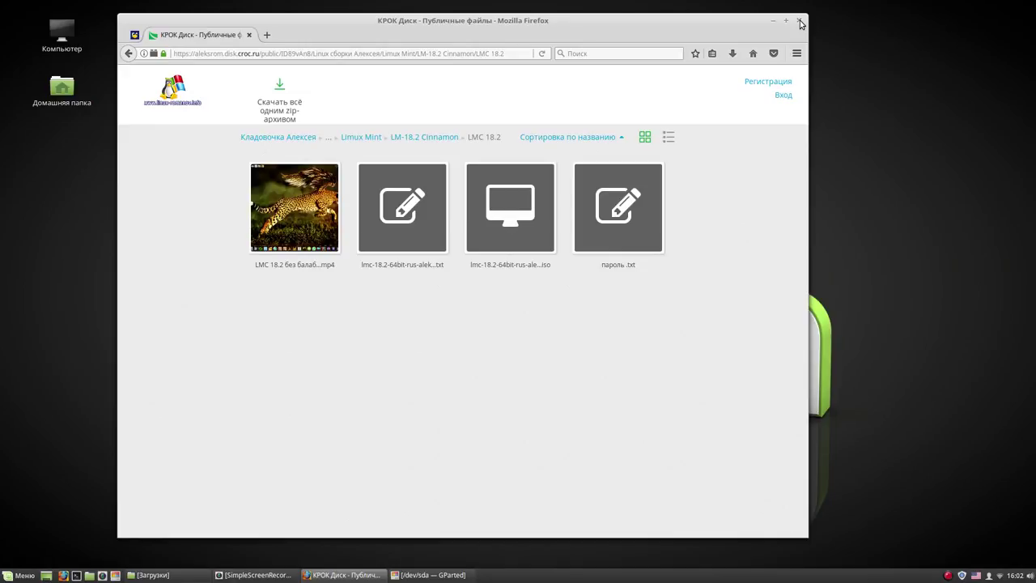
Close Firefox and bring up the file manager showing the Загрузки folder
click(799, 23)
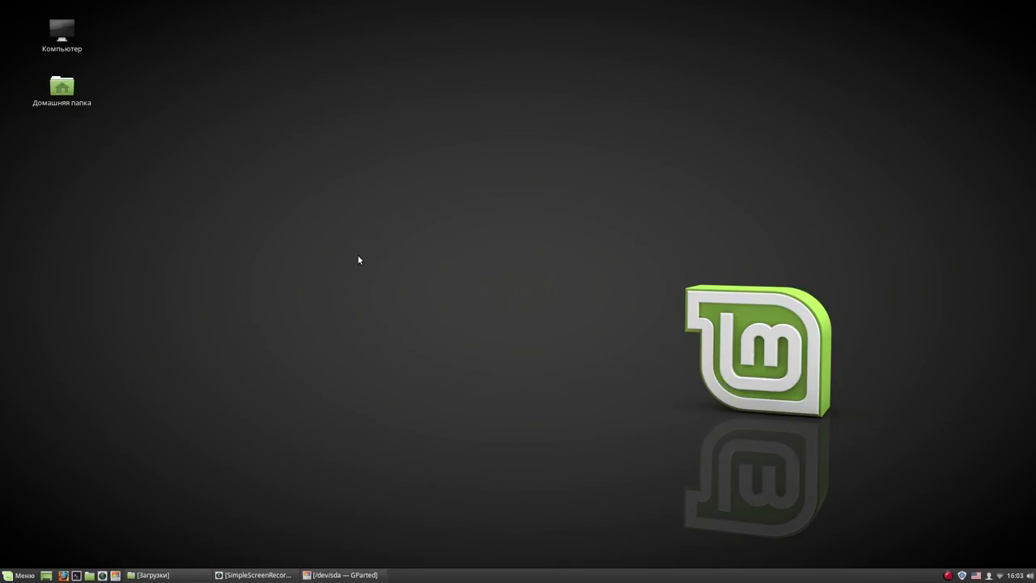
right_click(949, 575)
click(955, 504)
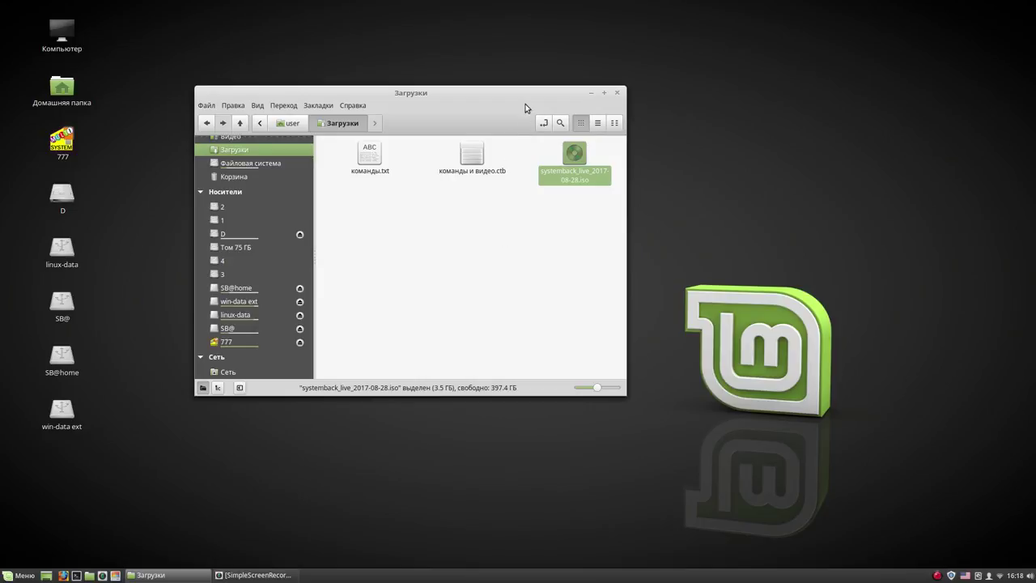
Reposition the Загрузки window holding systemback_live_2017-08-28.iso and open the Cinnamon menu
drag(516, 92, 512, 105)
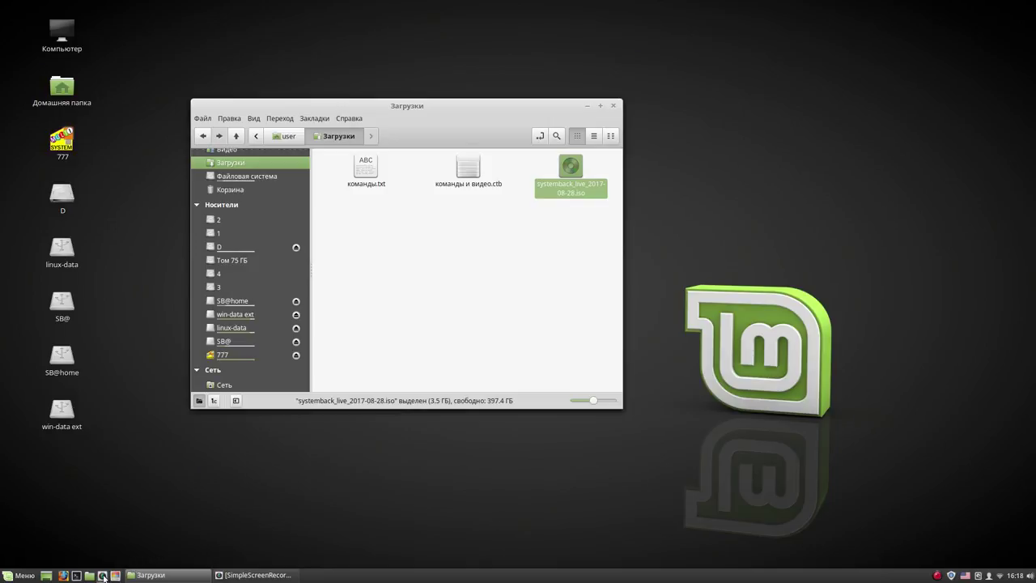
click(24, 575)
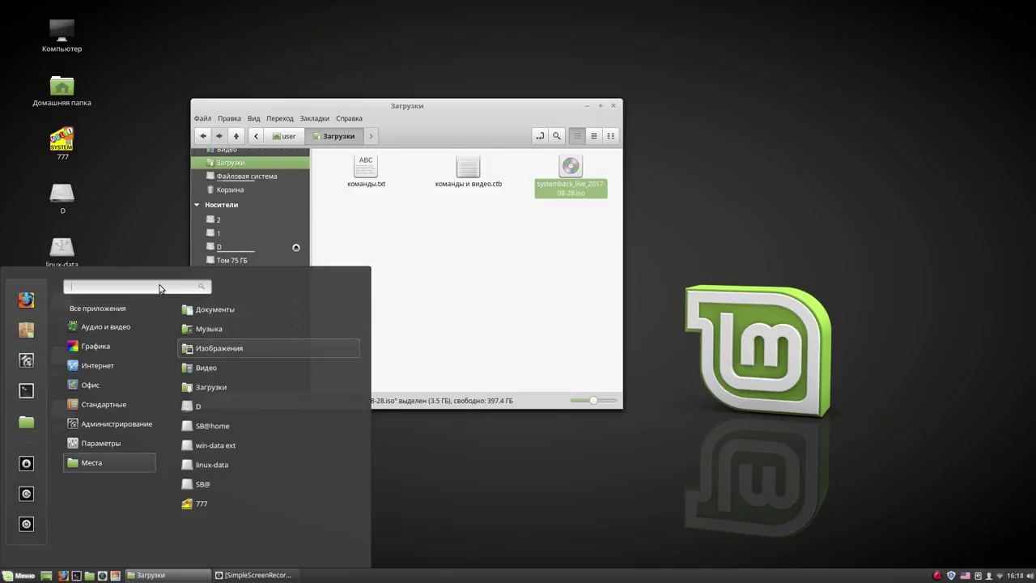
Launch USB Stick Formatter via a 'usb' menu search and select the 3GB TDKMedia drive
text(usb)
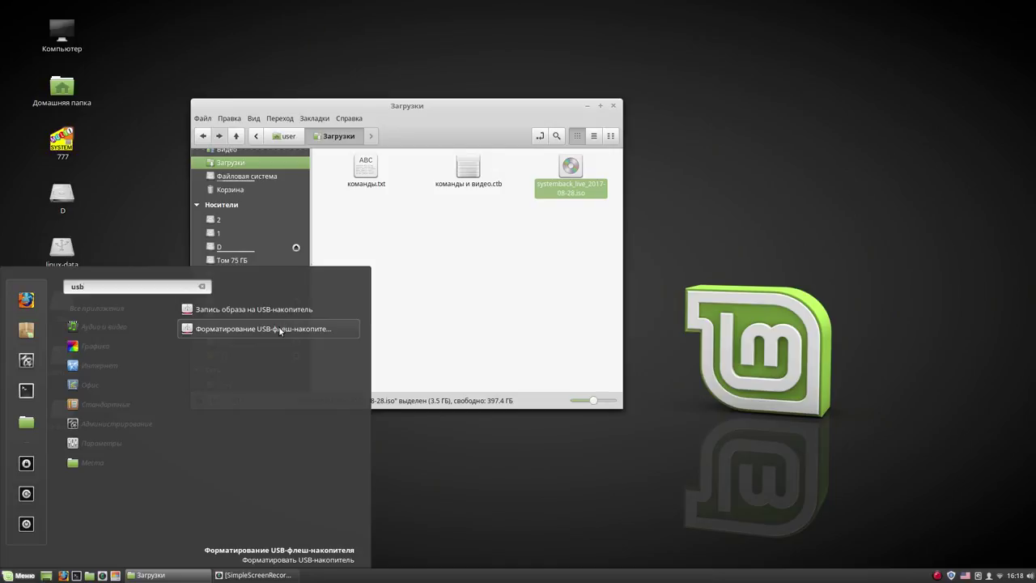
click(278, 329)
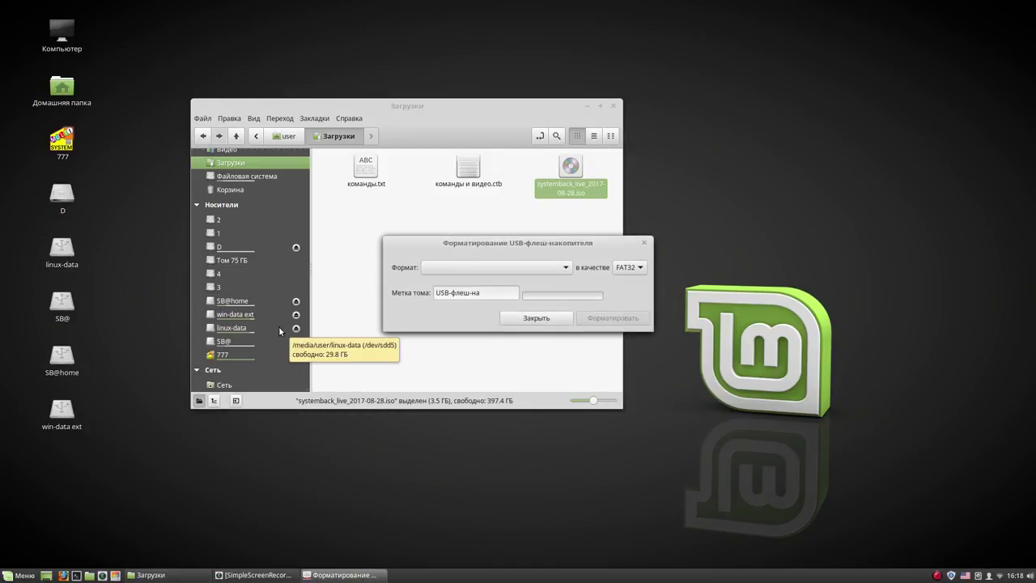
click(488, 266)
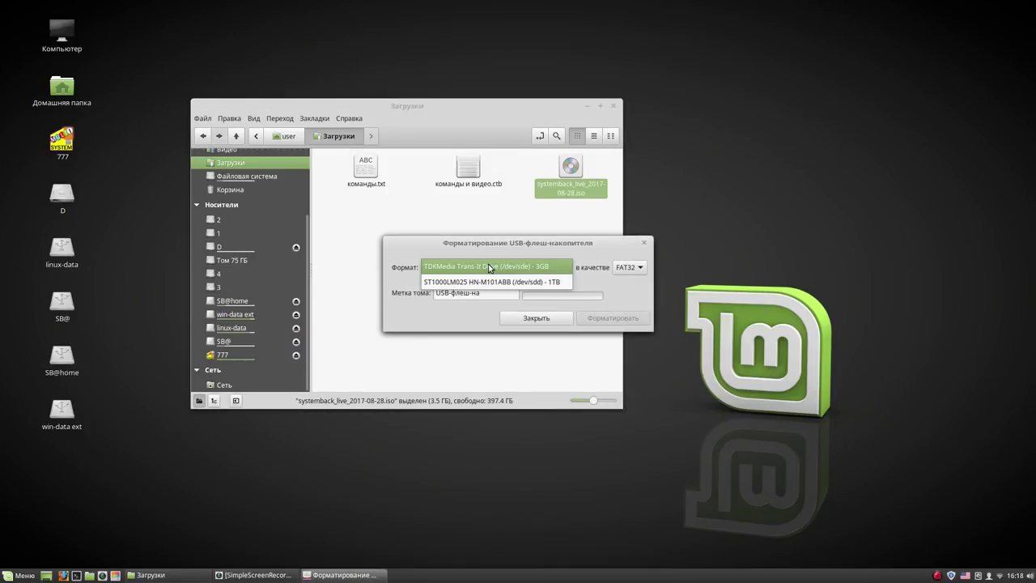
click(489, 268)
Format the stick as FAT32 with label 777, authenticate with the password, and close the formatter
drag(502, 295, 418, 295)
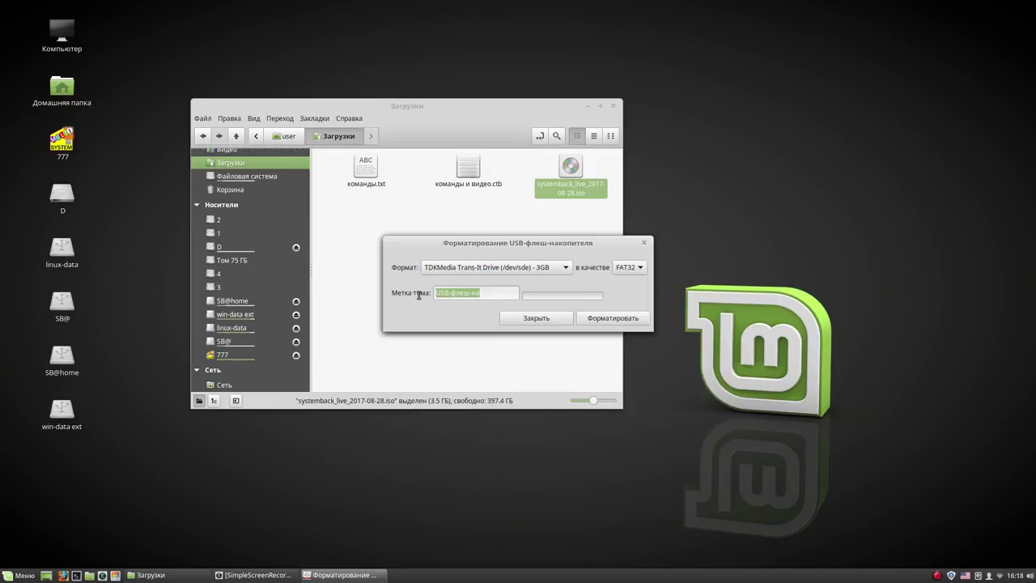
text(777)
click(598, 319)
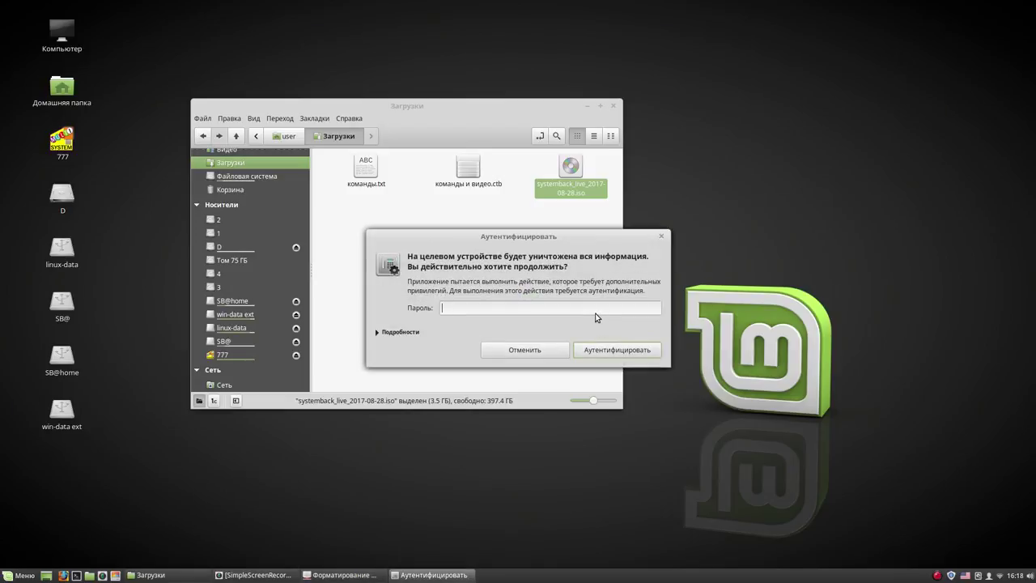
text(1)
click(632, 352)
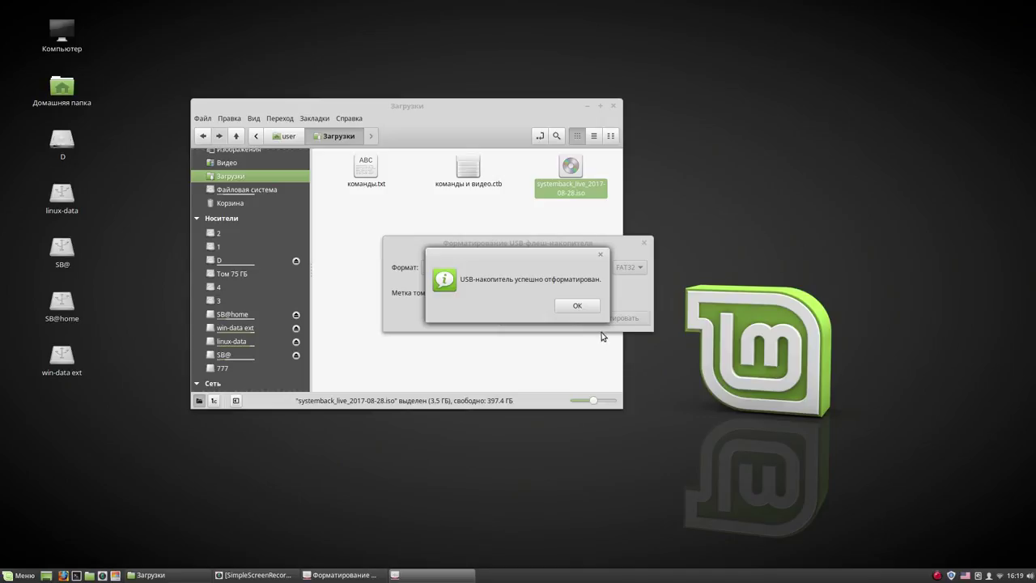
click(580, 306)
click(546, 319)
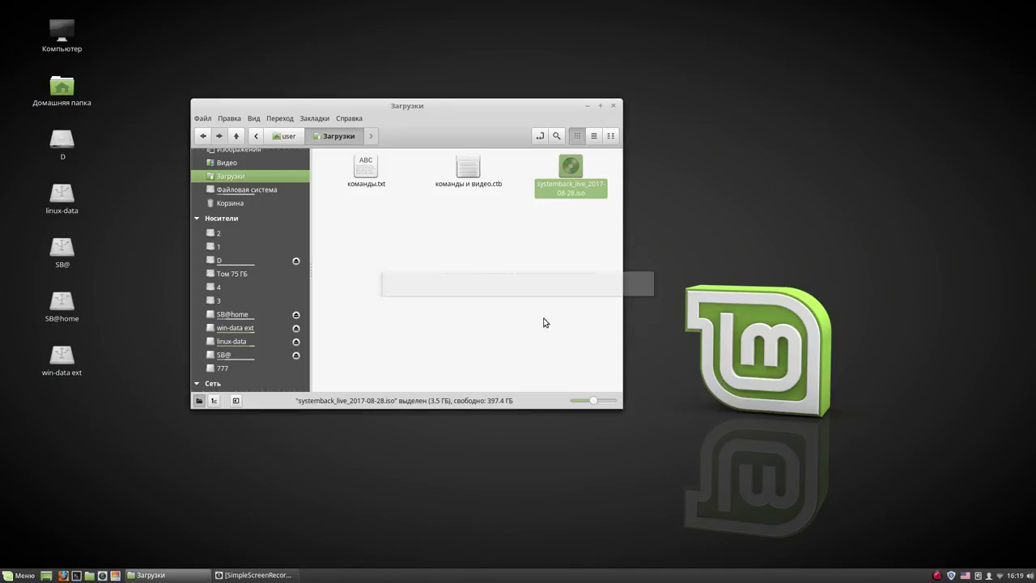
right_click(570, 168)
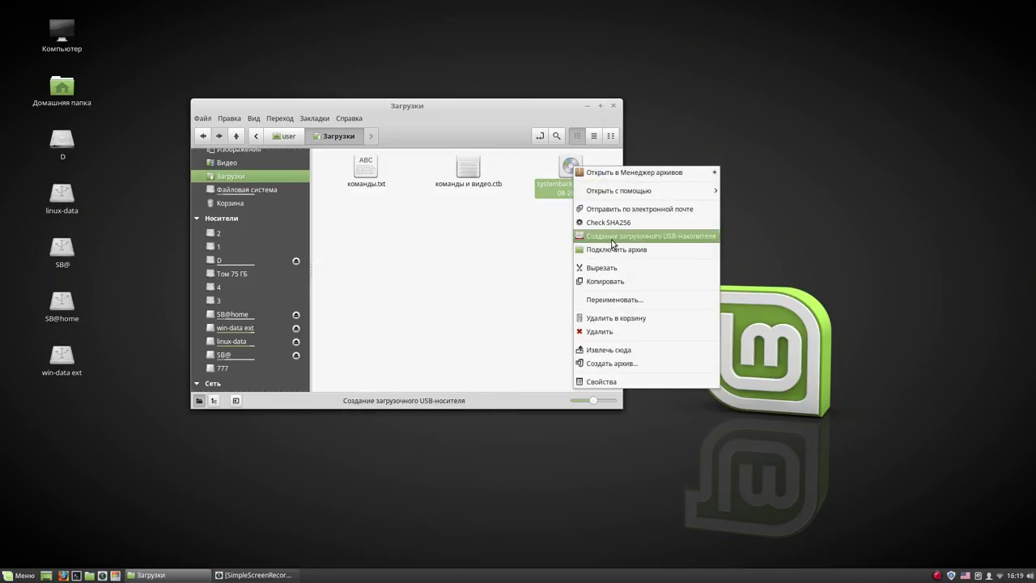
Write systemback_live_2017-08-28.iso to the 3GB TDKMedia flash drive, authenticating to start
click(610, 238)
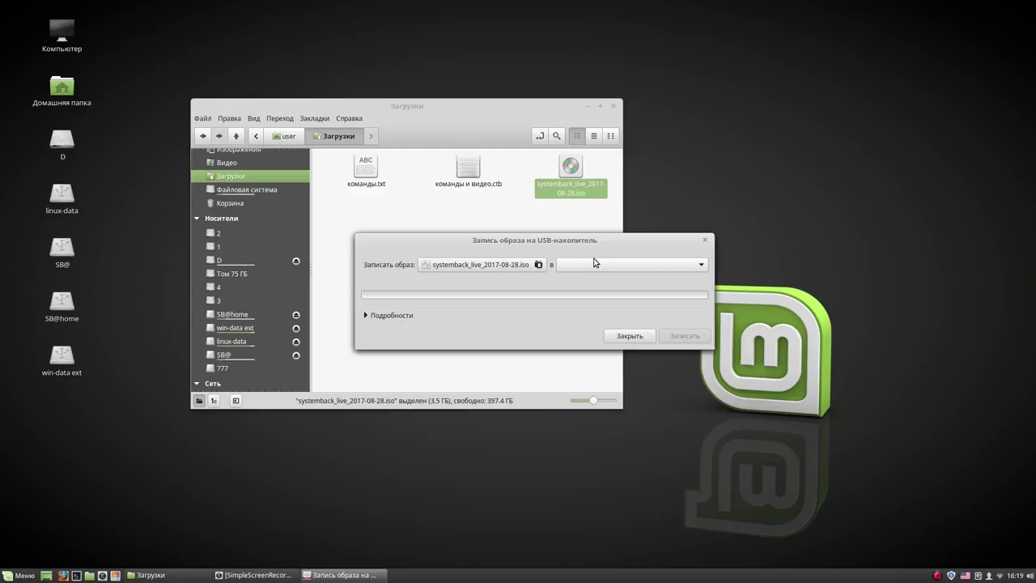
click(595, 264)
click(595, 265)
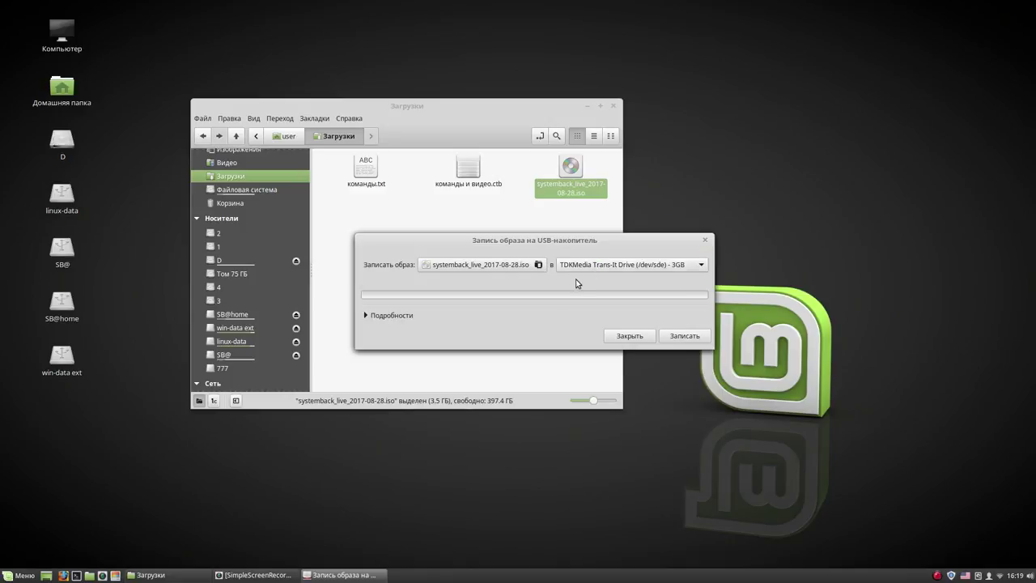
click(692, 340)
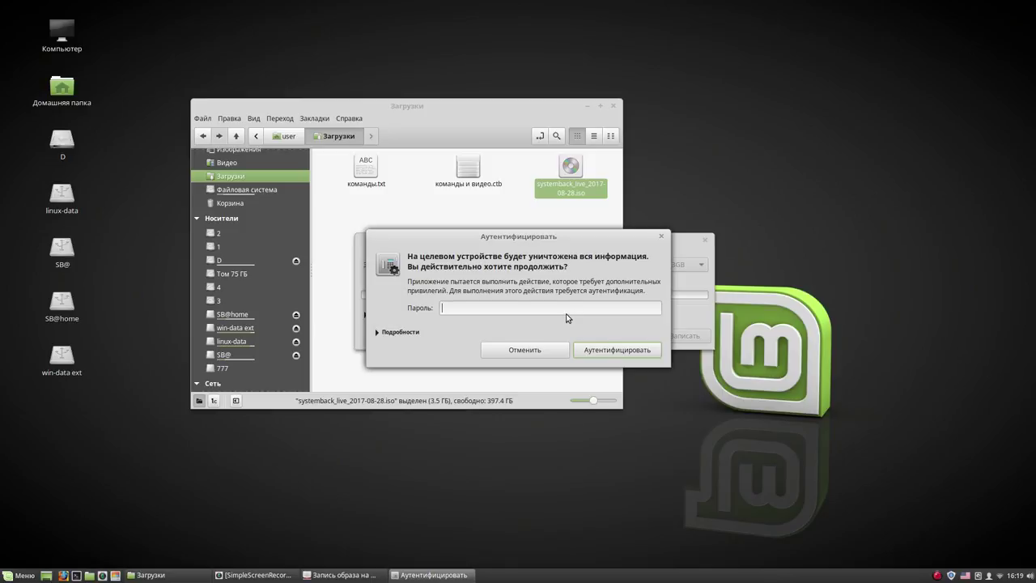
click(622, 350)
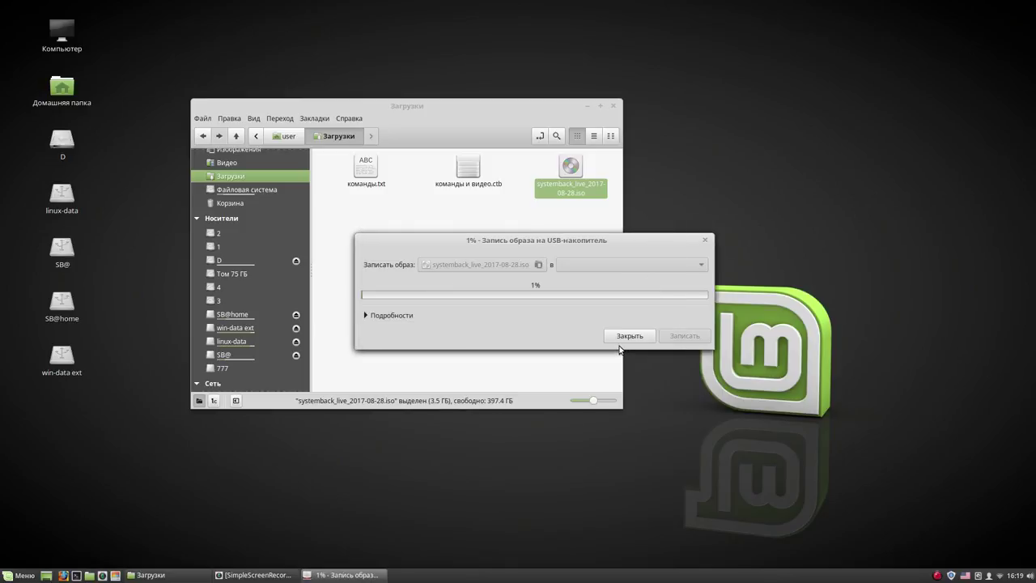
Close the Загрузки window, confirm the successful write message, and close USB Image Writer
click(613, 106)
drag(603, 241, 454, 83)
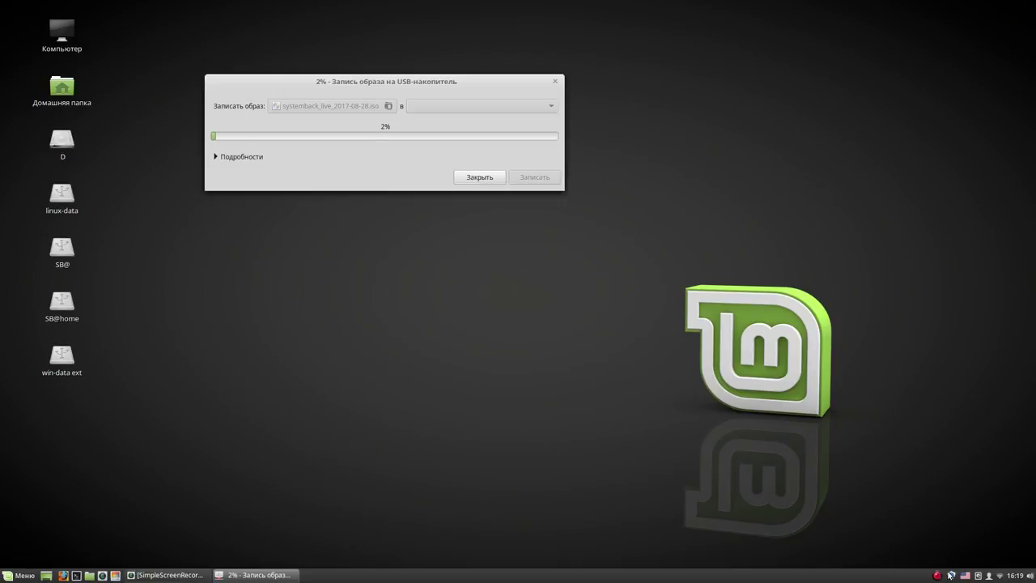
click(937, 575)
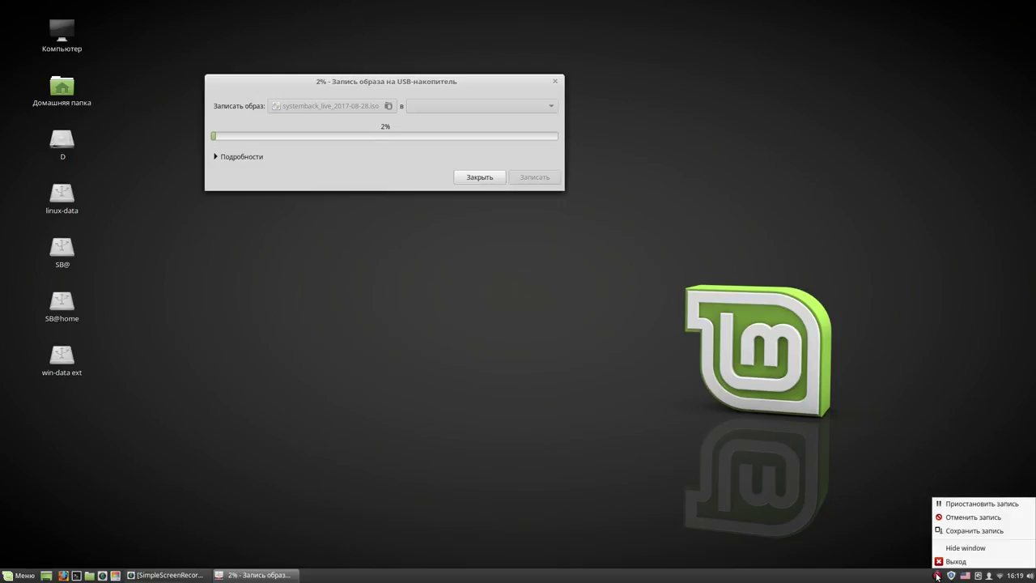
click(949, 505)
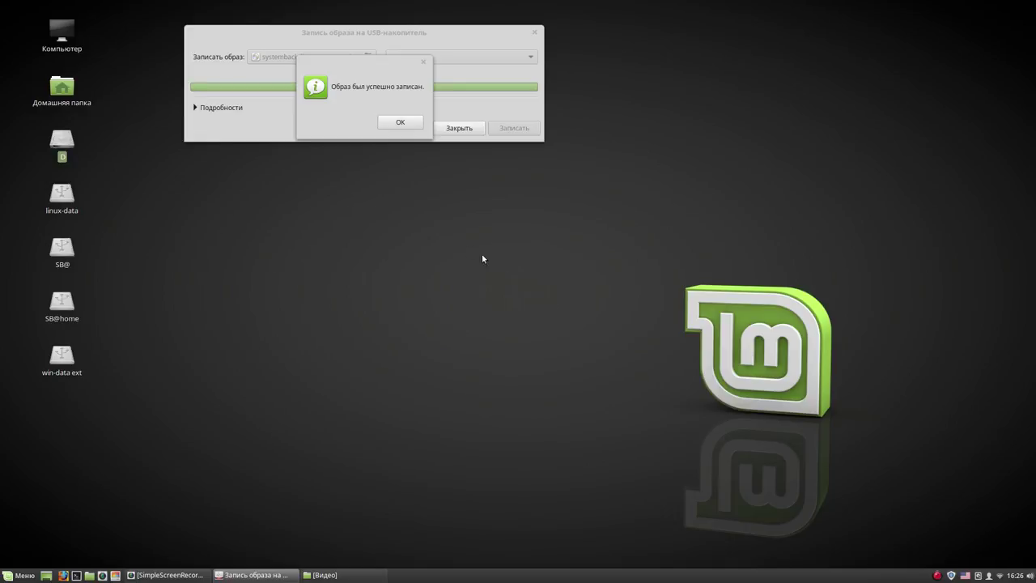
click(401, 123)
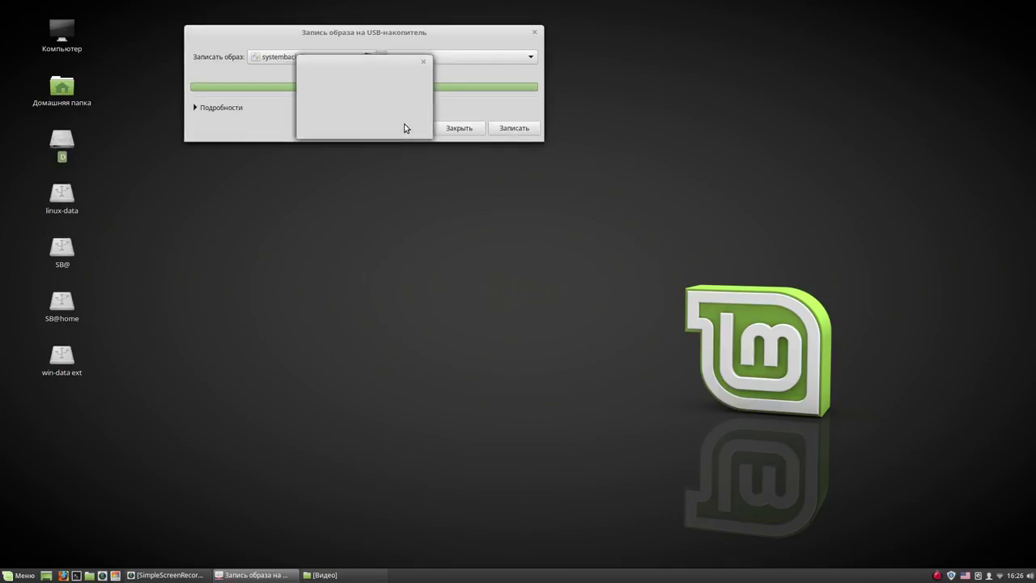
click(459, 129)
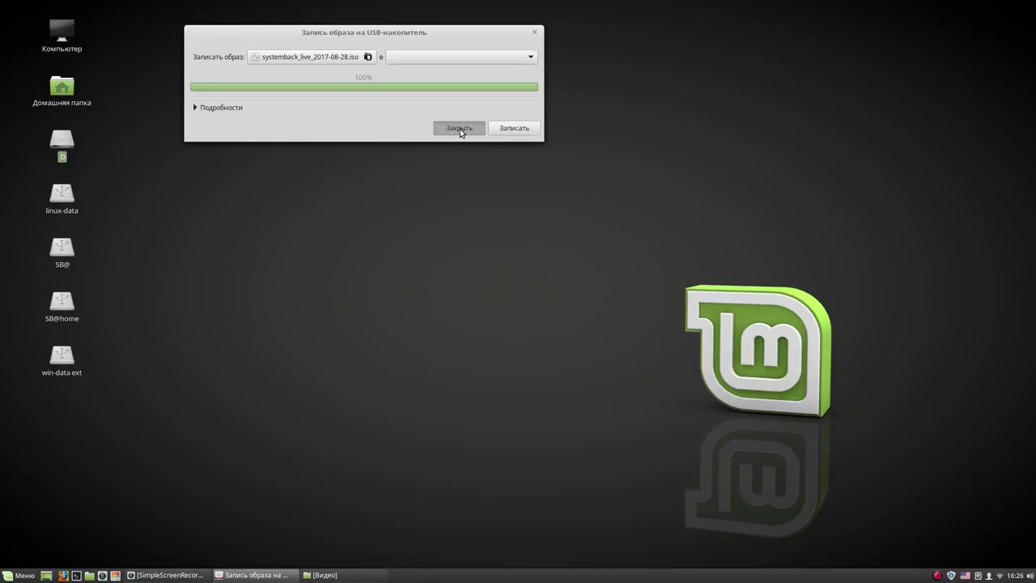
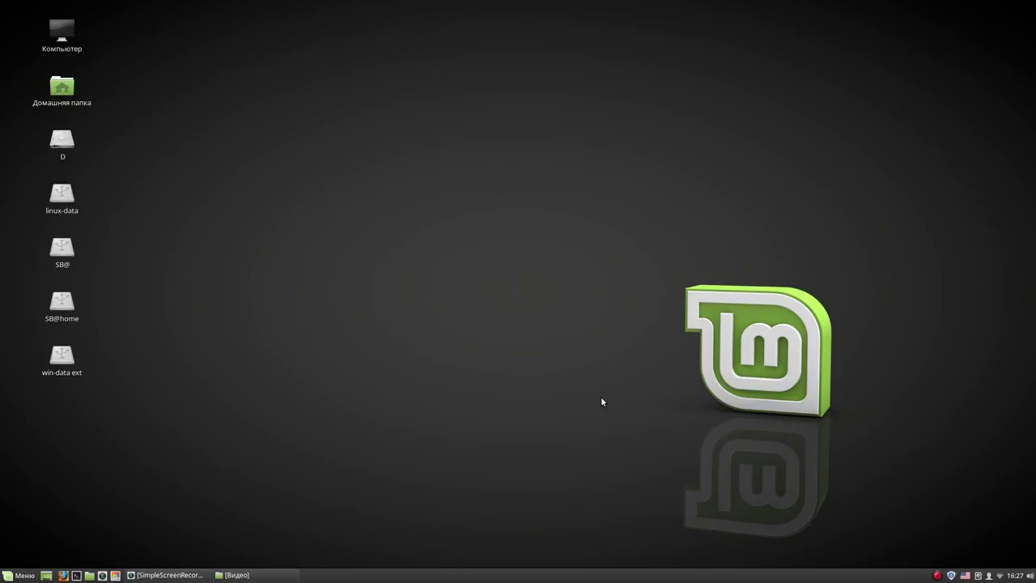
Quit SimpleScreenRecorder with Выход (Exit) from its tray icon menu
right_click(937, 577)
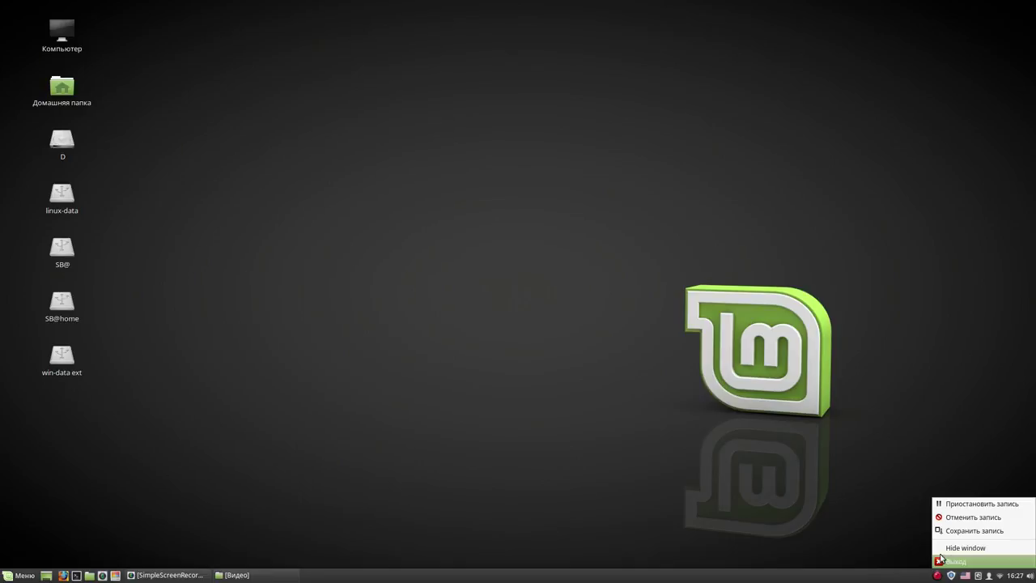
click(941, 505)
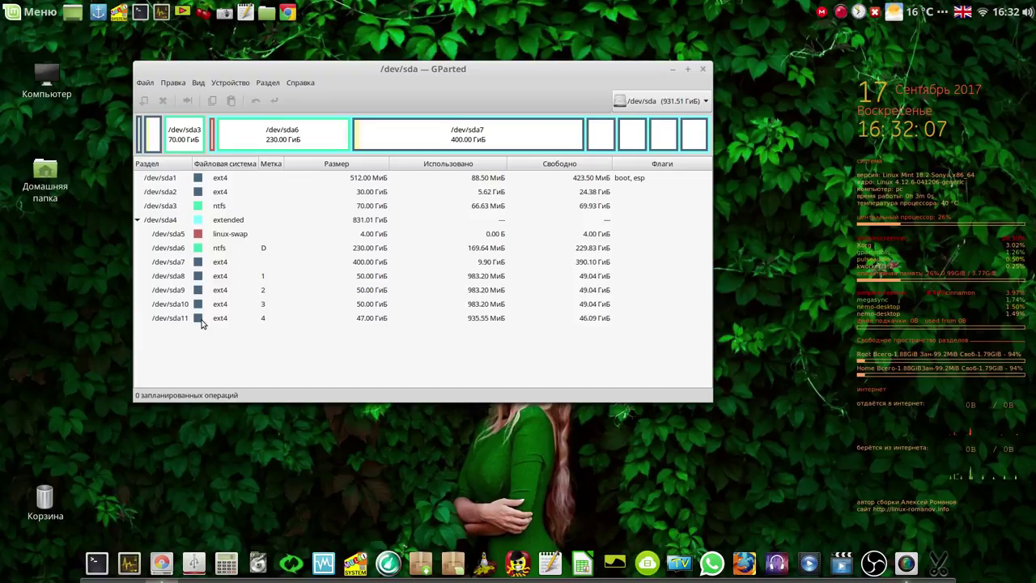
View the 3.72 GiB /dev/sdb disk layout, then switch back to /dev/sda
click(674, 102)
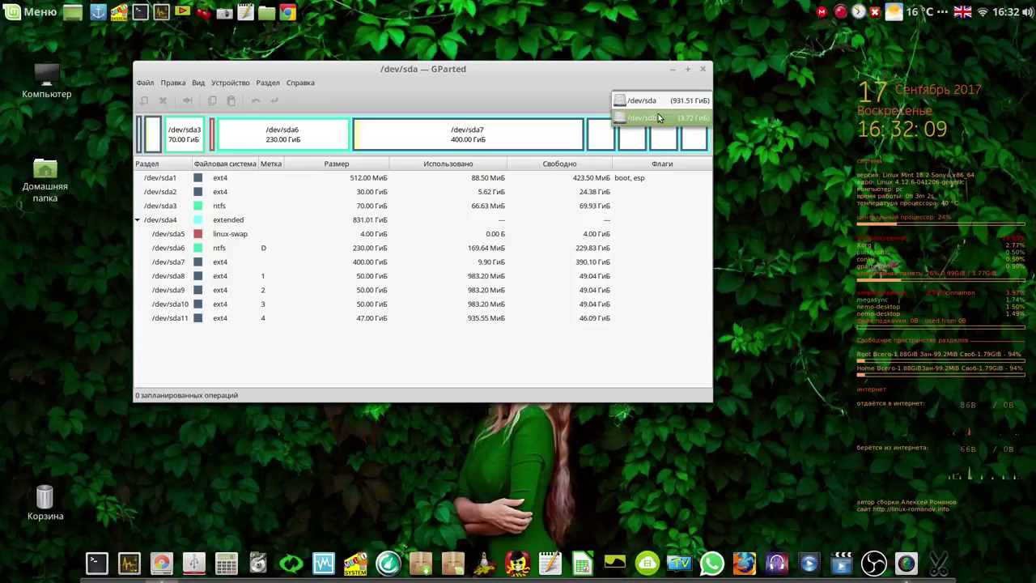
click(658, 114)
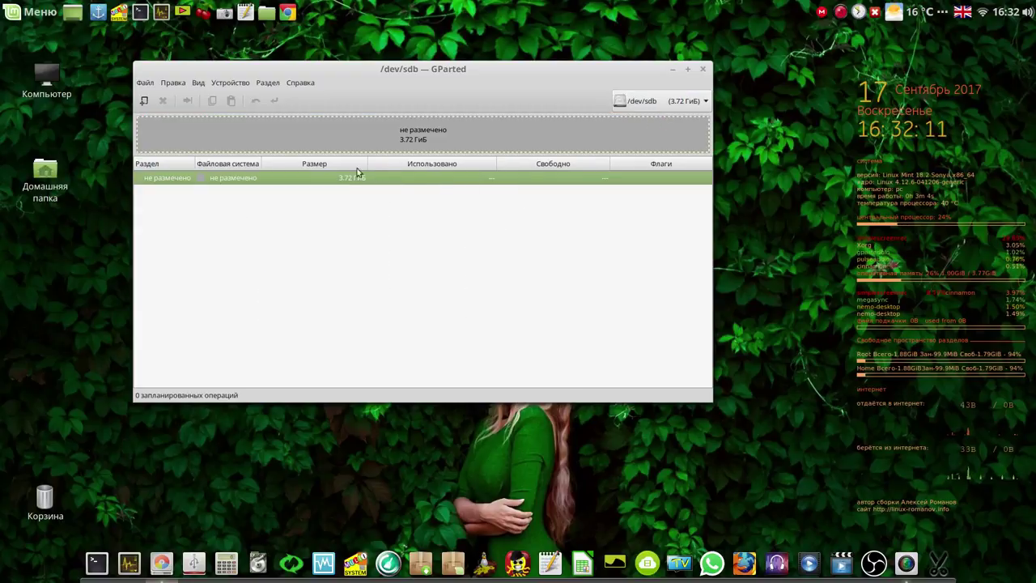
click(696, 105)
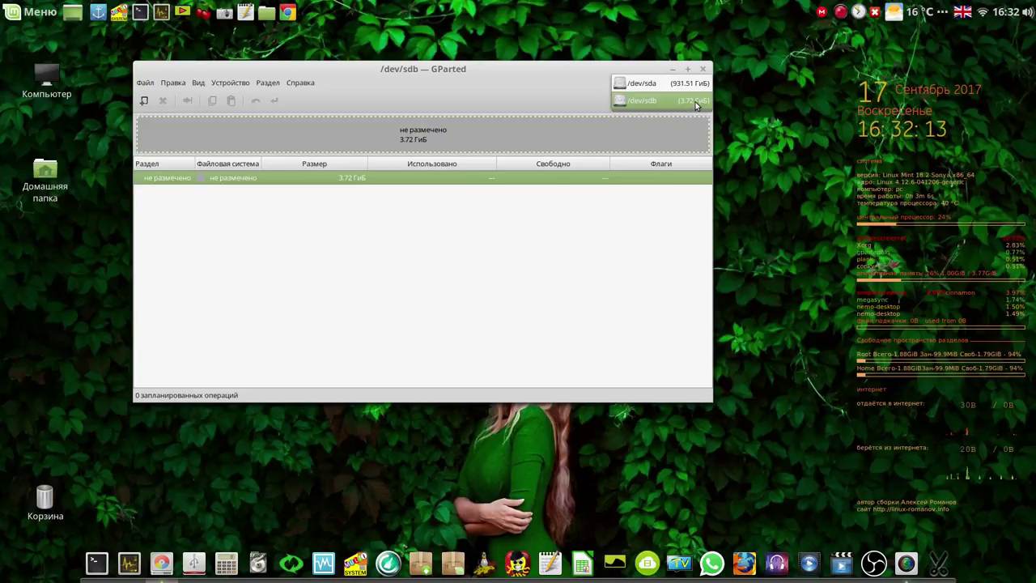
click(690, 88)
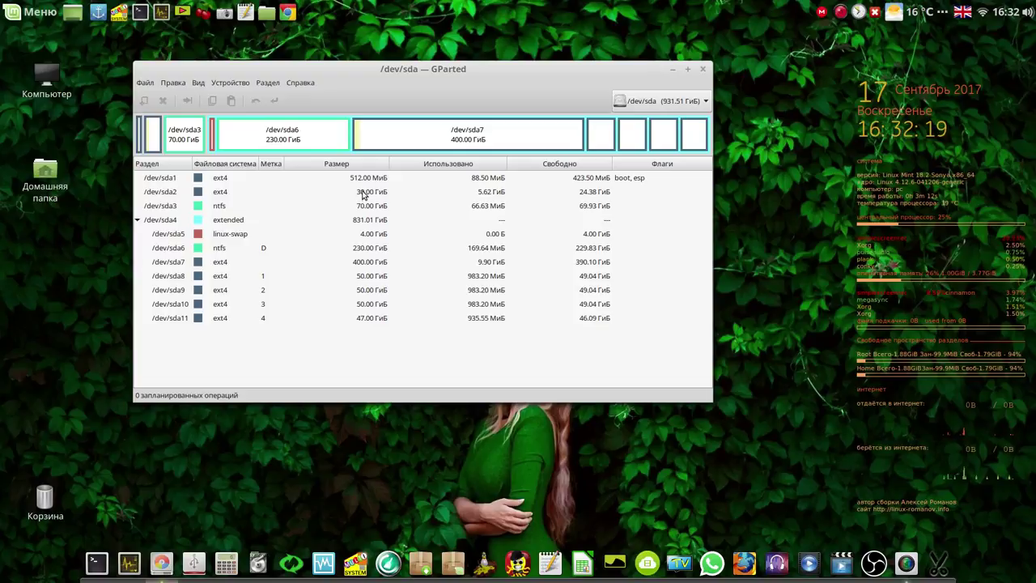
Inspect the sda2, sda7 and sda1 partitions, then minimize GParted
click(363, 193)
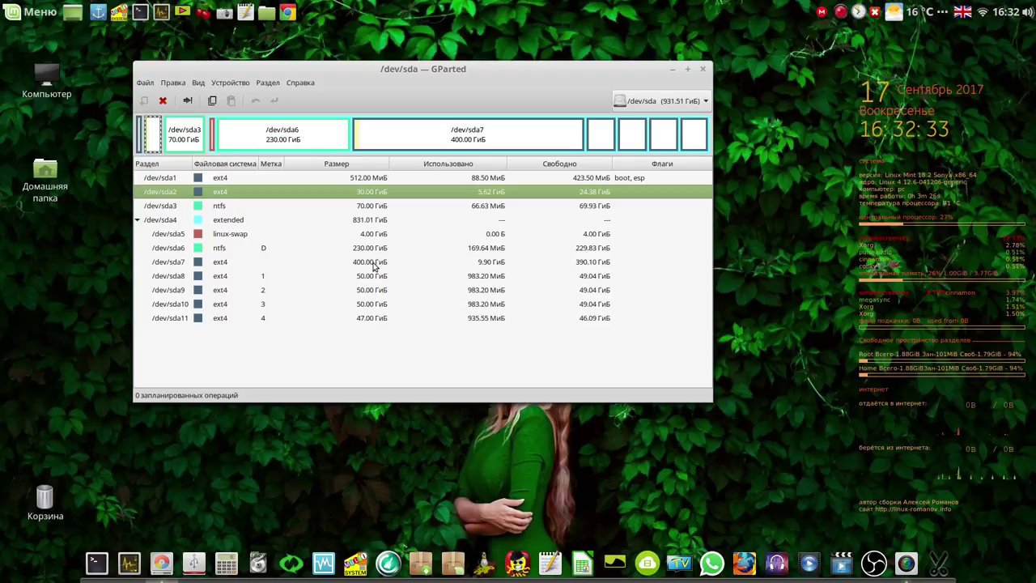
click(373, 264)
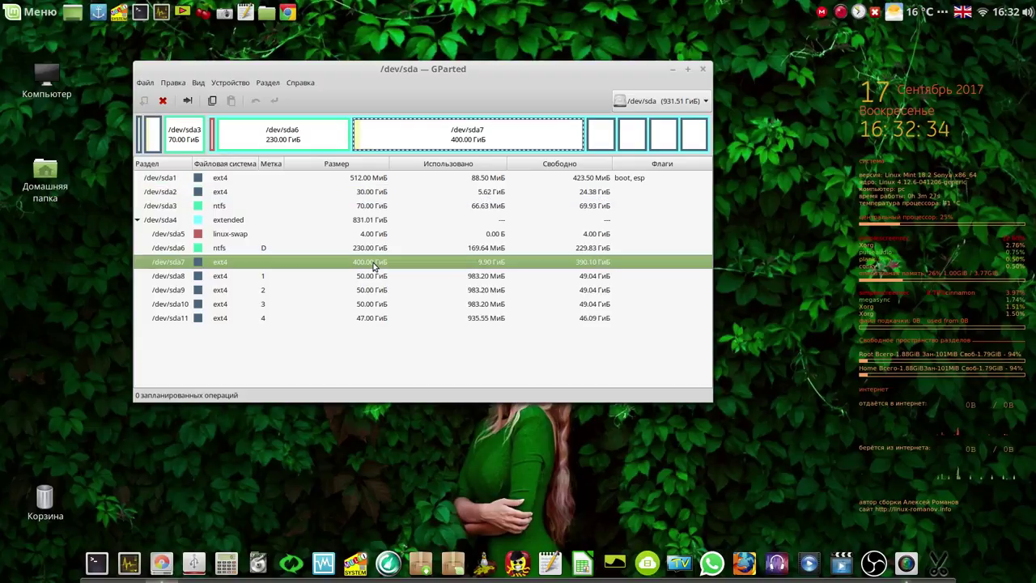
click(377, 181)
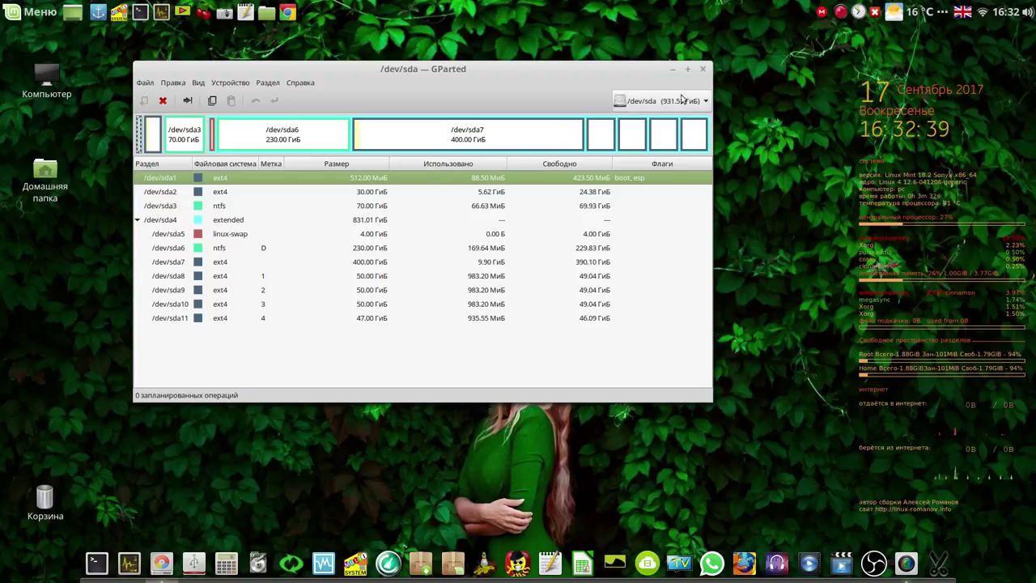
click(687, 70)
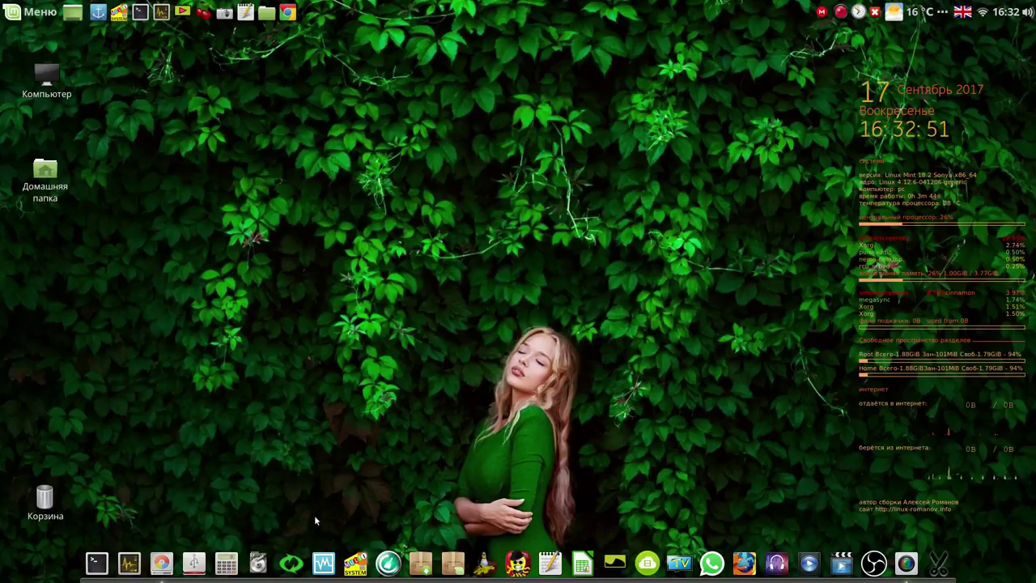
Launch Systemback, look at the System install form, then go back and open System copy
click(292, 564)
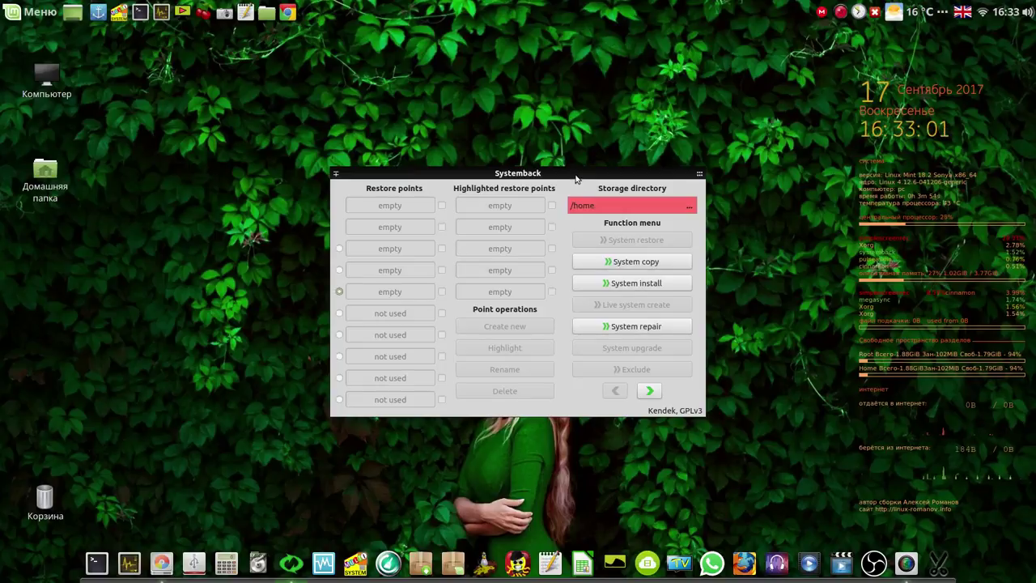
drag(576, 178, 533, 101)
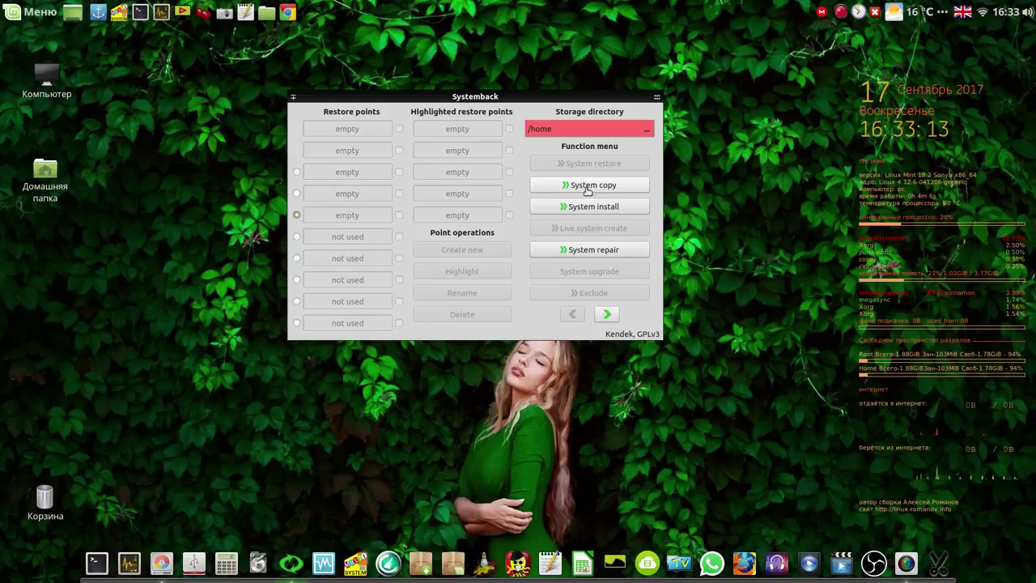
click(586, 207)
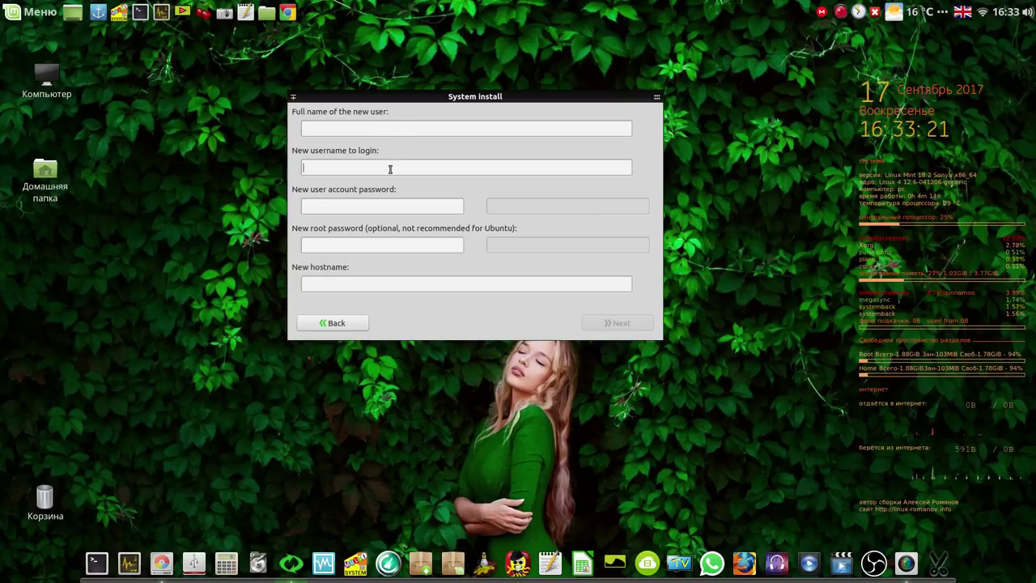
click(385, 202)
click(445, 280)
click(335, 322)
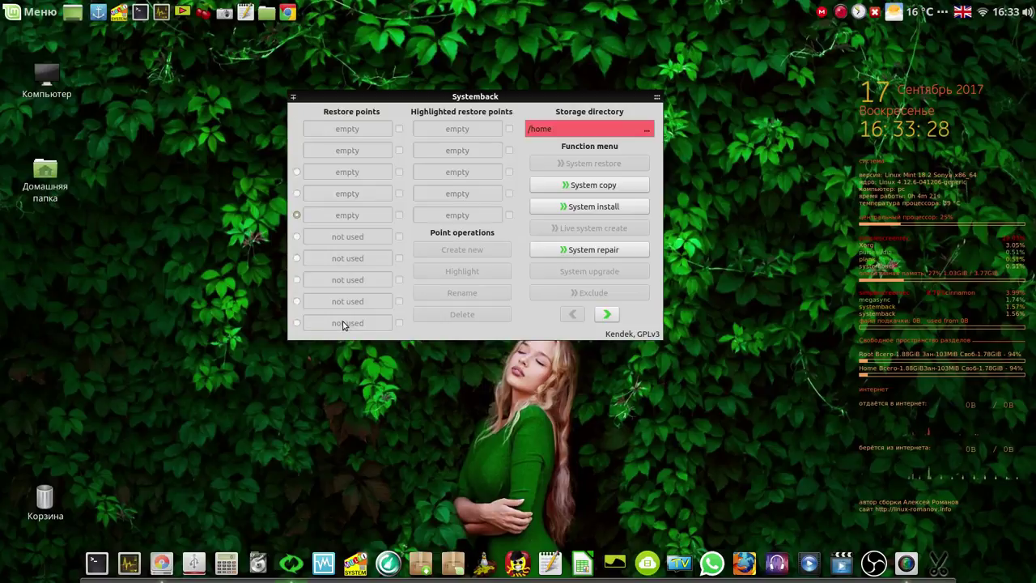
click(593, 185)
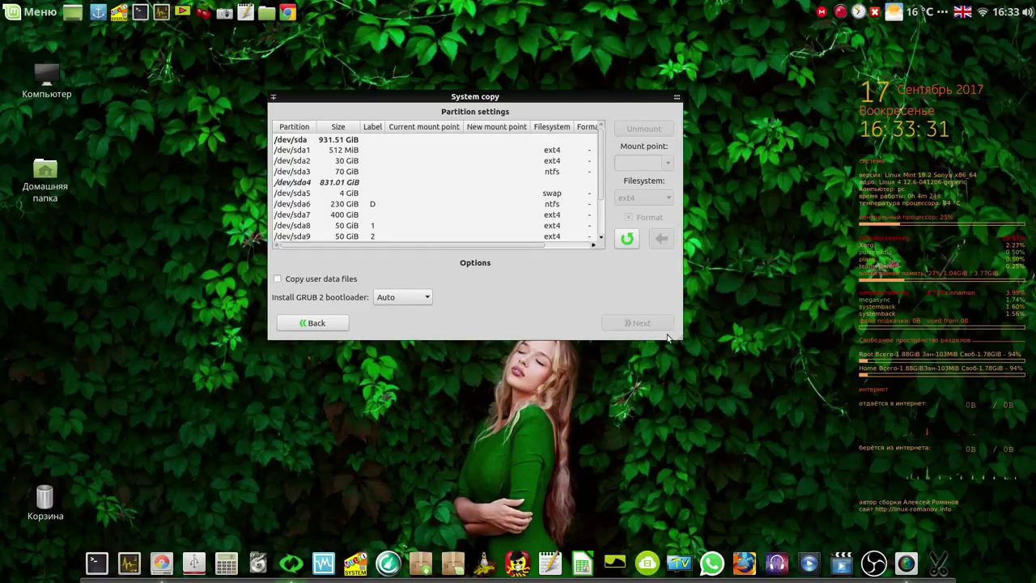
Enlarge the window and assign the 512 MiB /dev/sda1 as formatted /boot
drag(682, 342, 831, 412)
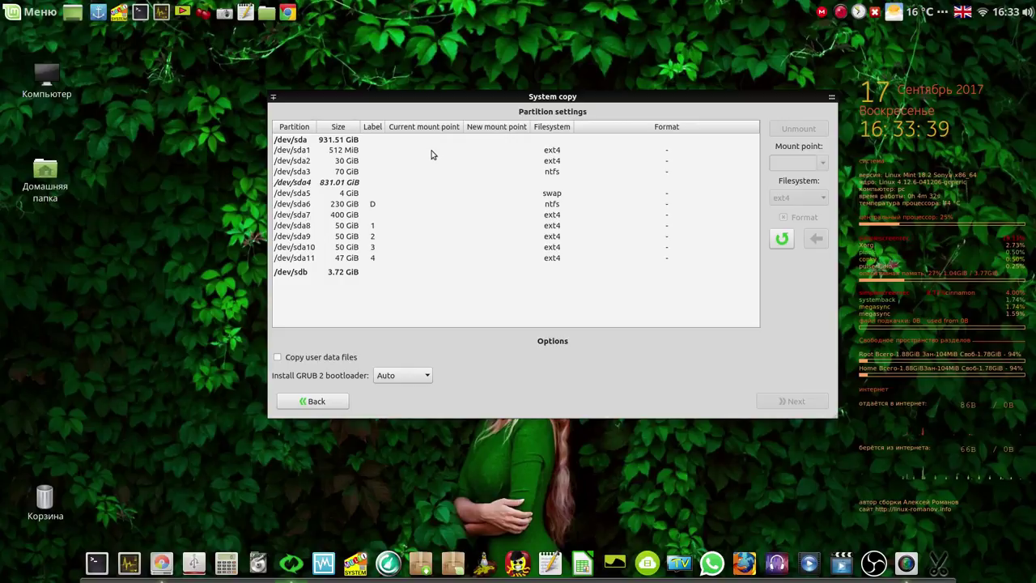
click(359, 150)
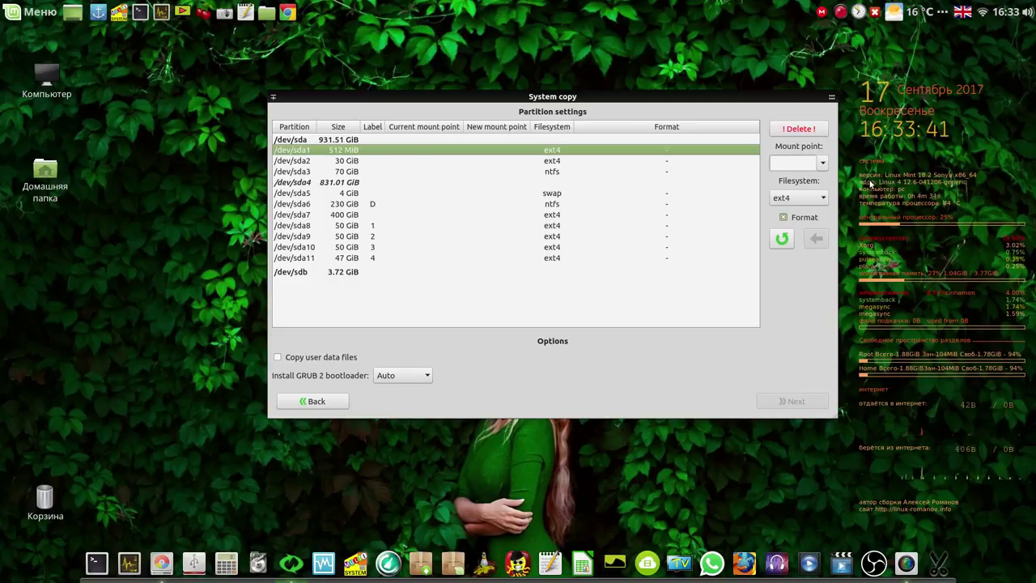
click(820, 165)
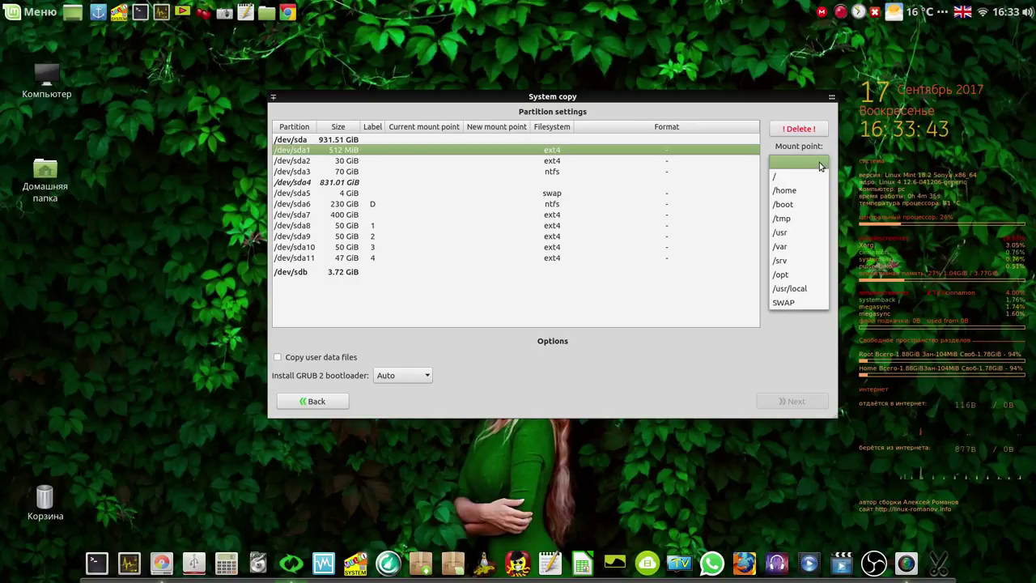
click(782, 204)
click(815, 239)
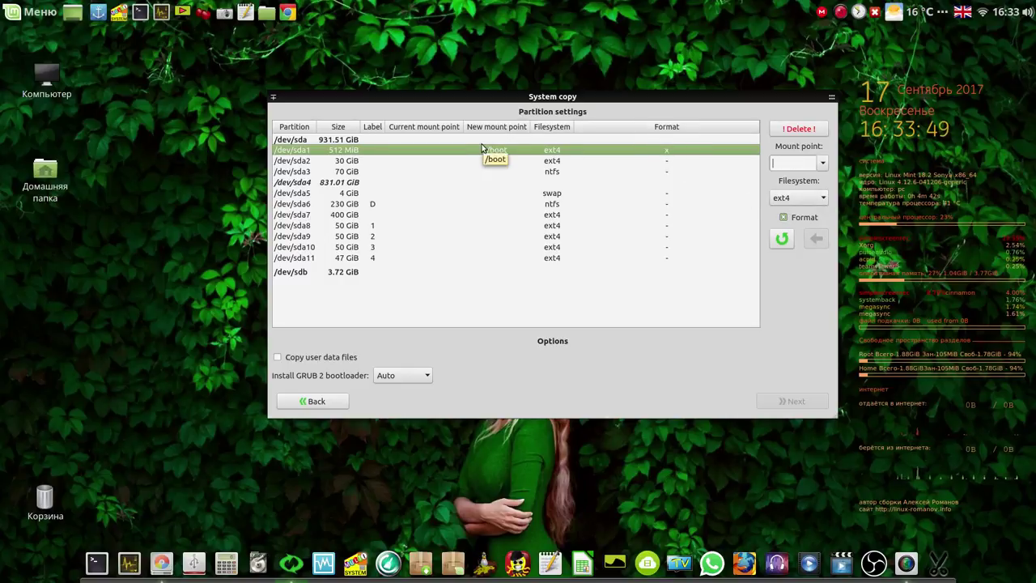
Assign /dev/sda2 as formatted / and /dev/sda7 as formatted /home
click(391, 160)
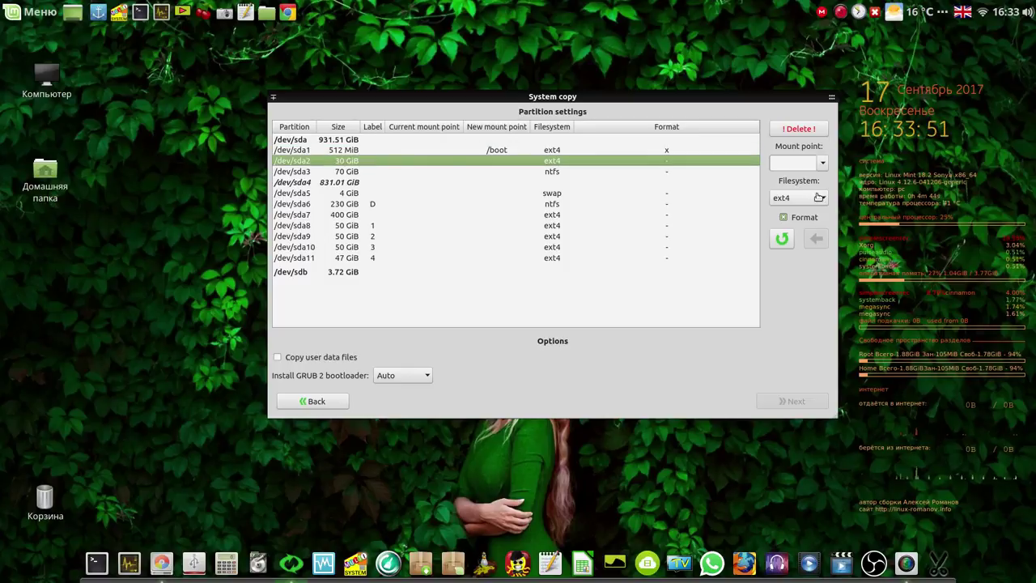
click(819, 164)
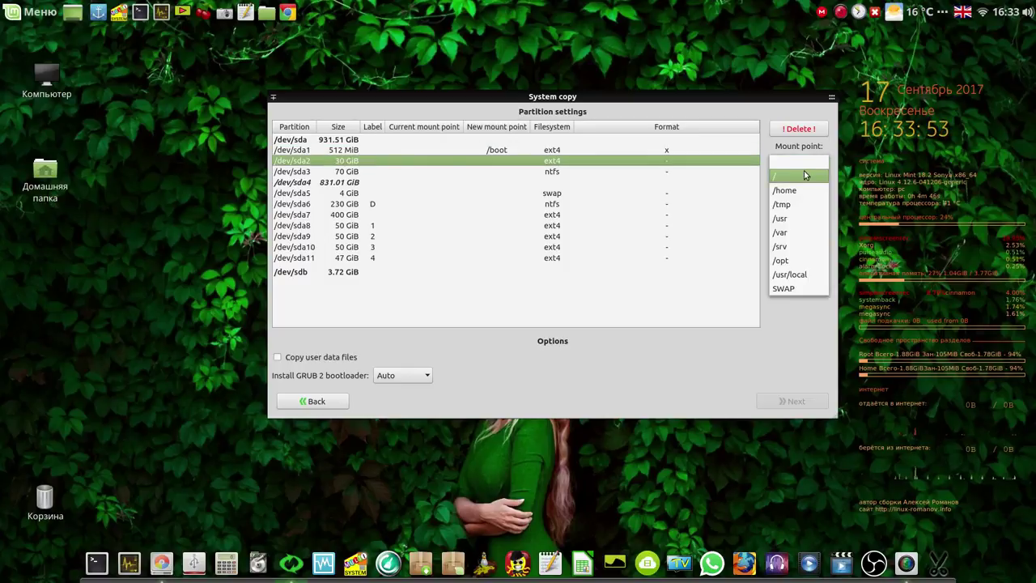
click(803, 174)
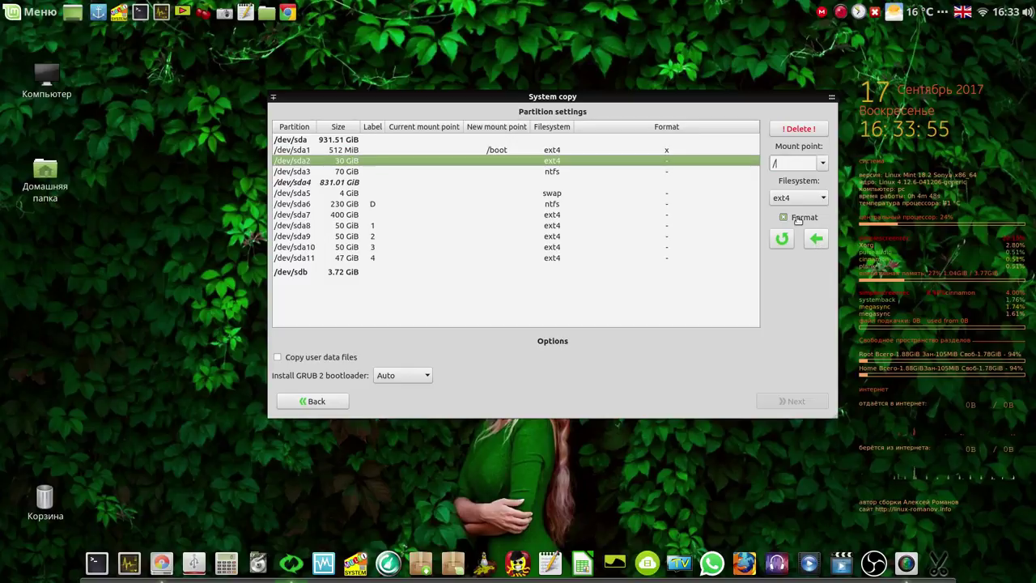
click(819, 241)
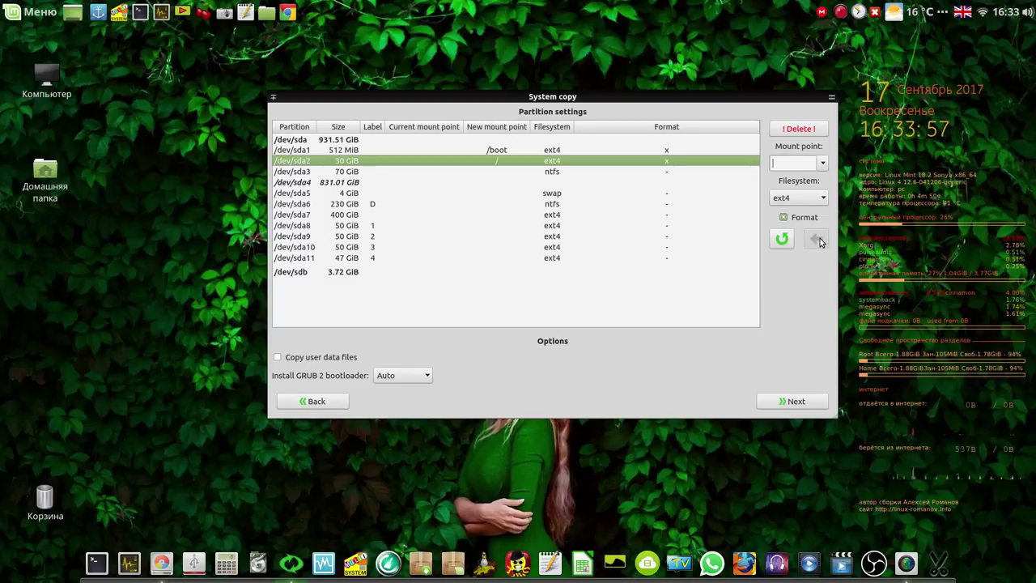
click(375, 217)
click(822, 165)
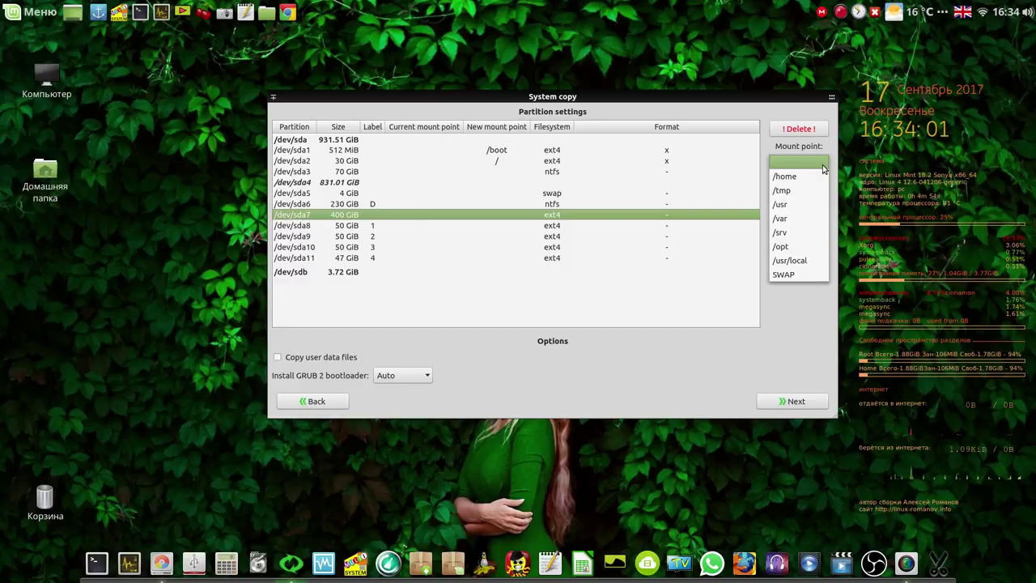
click(803, 177)
click(817, 239)
Enable Copy user data files and continue to the copy confirmation
click(611, 274)
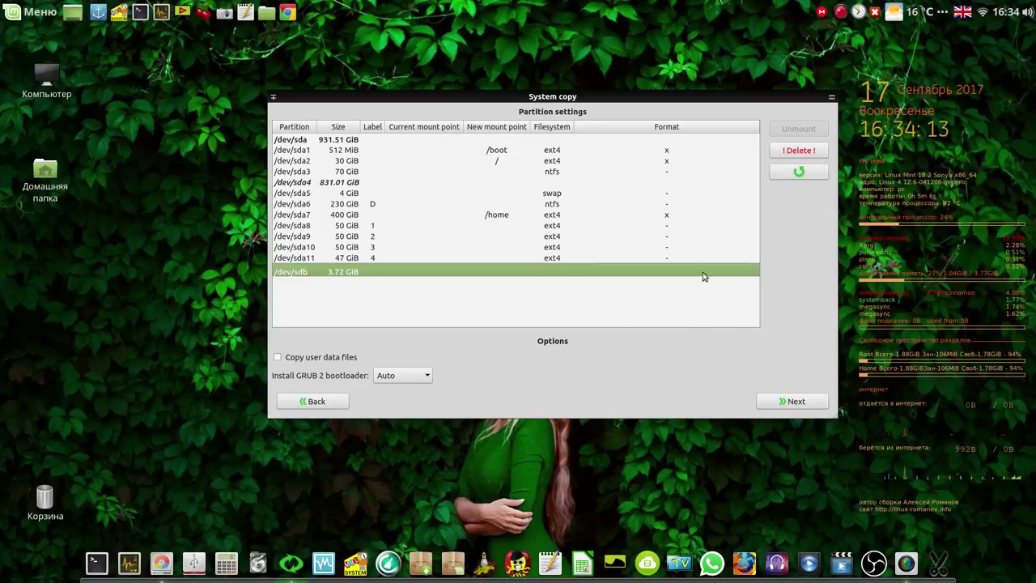
click(278, 358)
drag(447, 106, 334, 55)
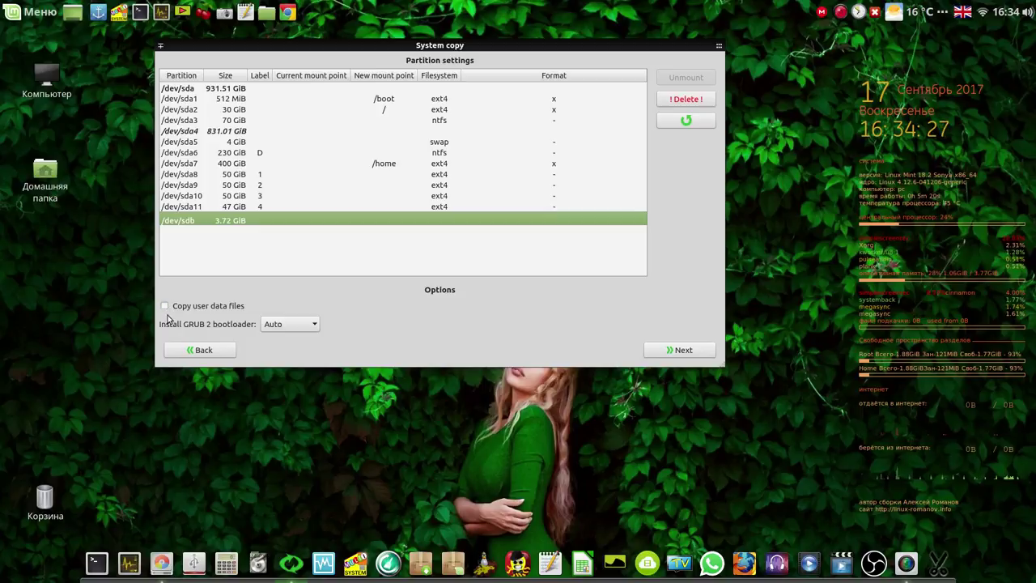
click(685, 350)
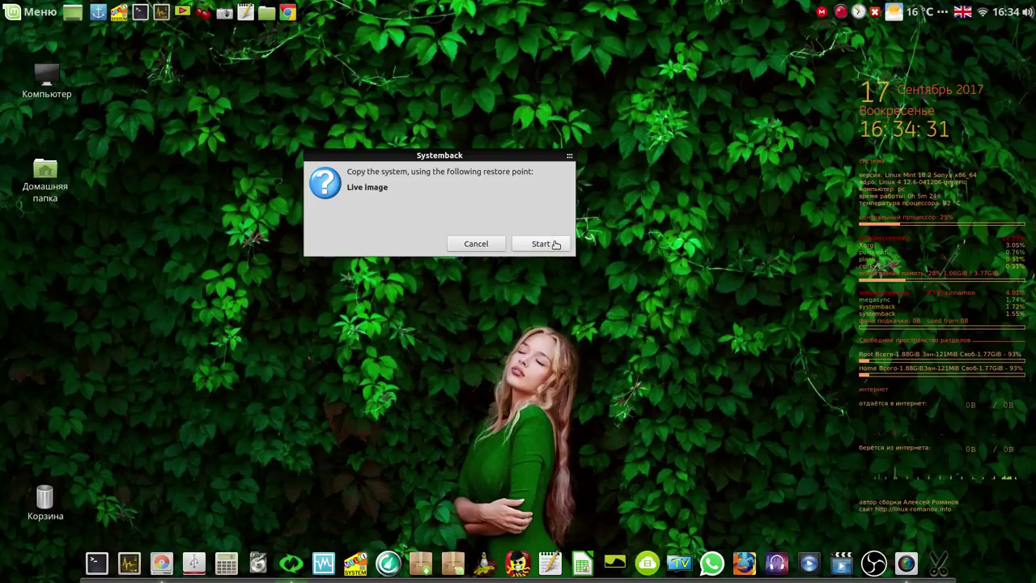
Start the system copy and record its start time 16-34 in a new Xed document
click(553, 244)
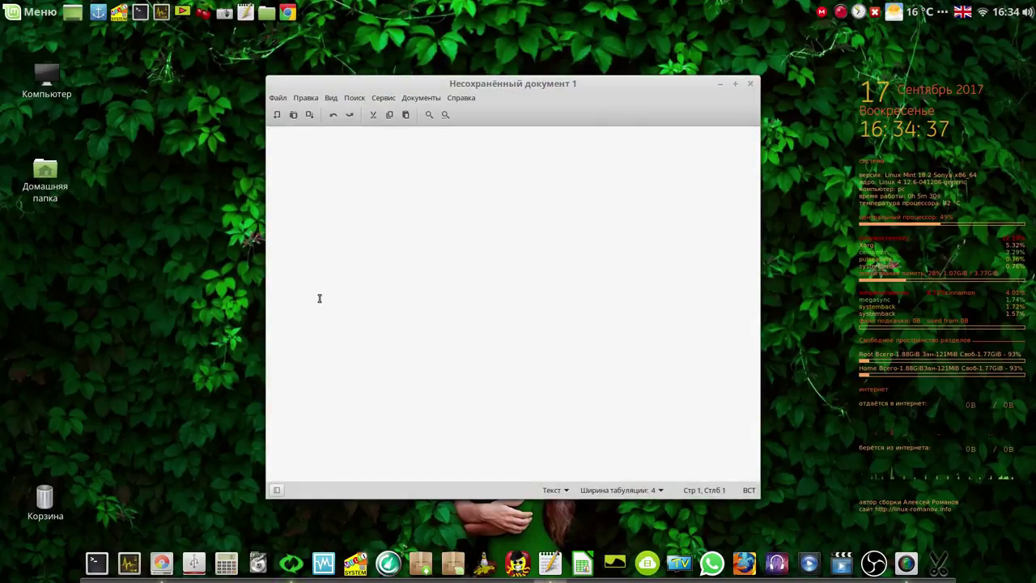
text(1)
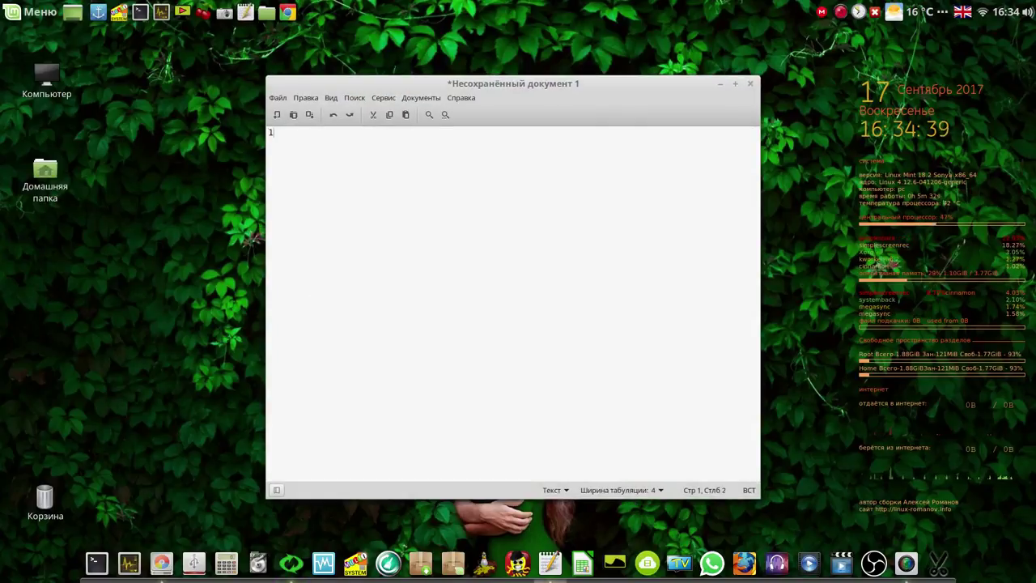
text(6)
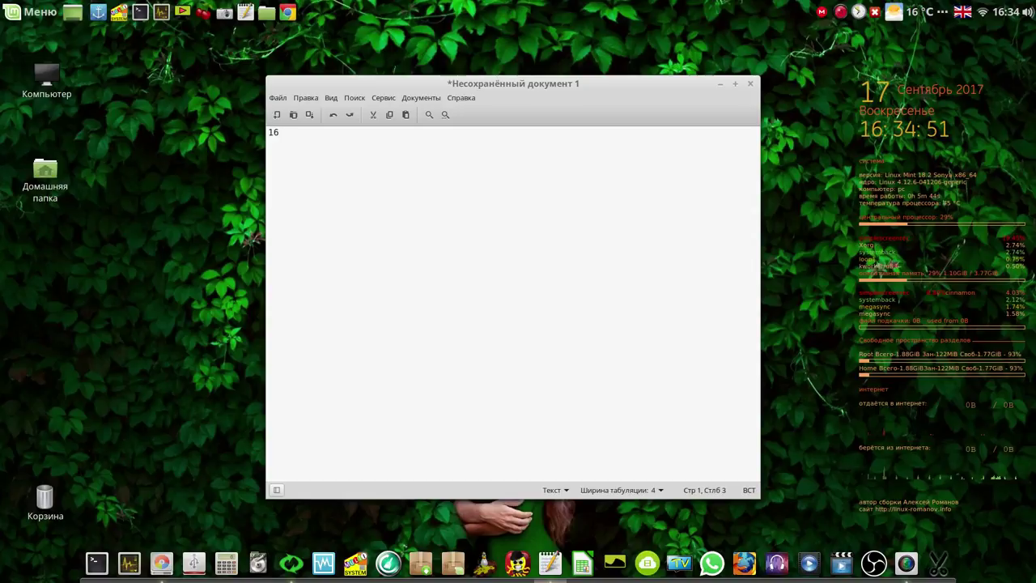
text(4 )
text(1)
text(6)
text(-34)
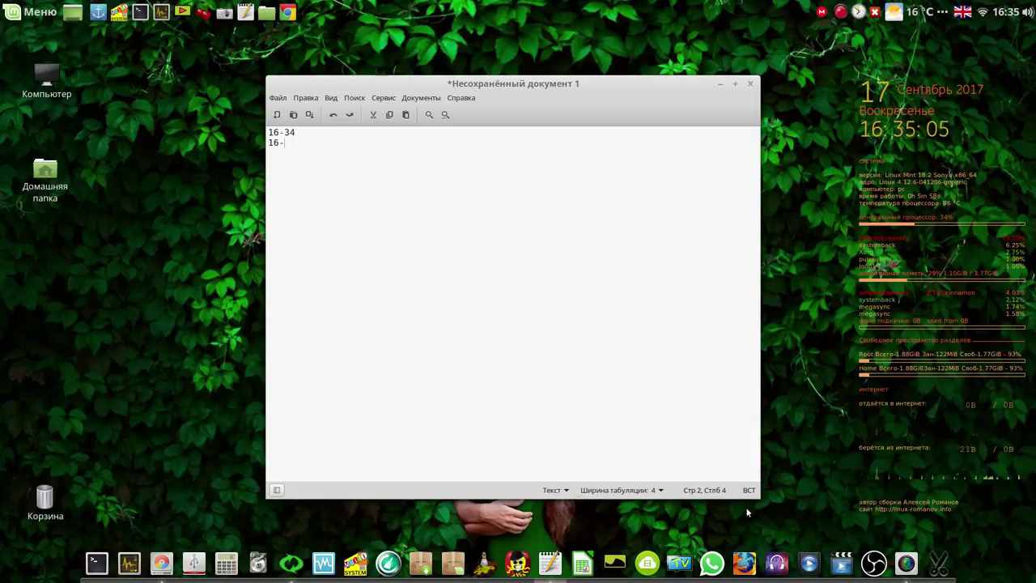
drag(754, 496, 560, 167)
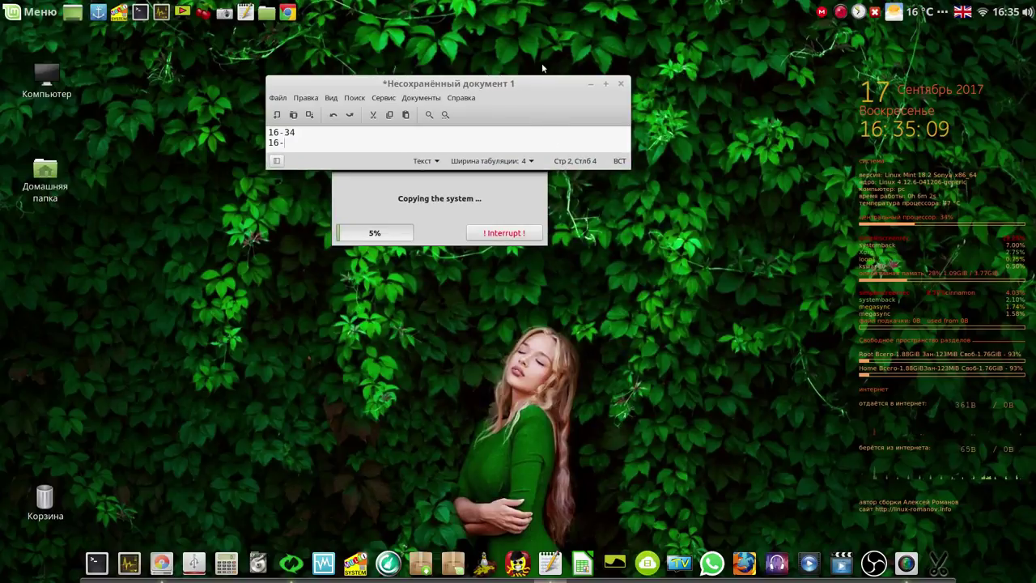
Move the Xed notes off the copy progress and launch Google Chrome
drag(529, 81, 538, 61)
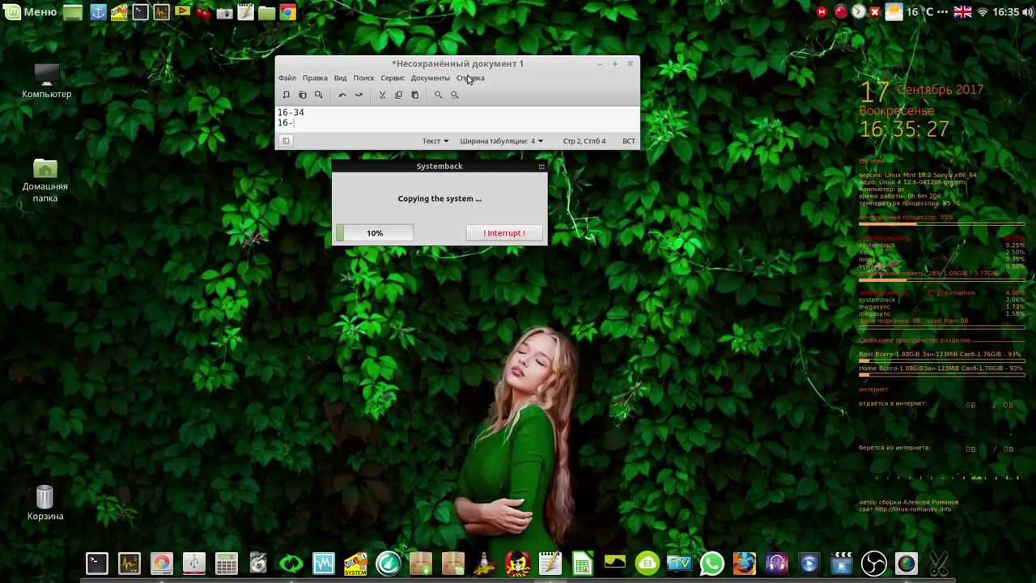
click(288, 14)
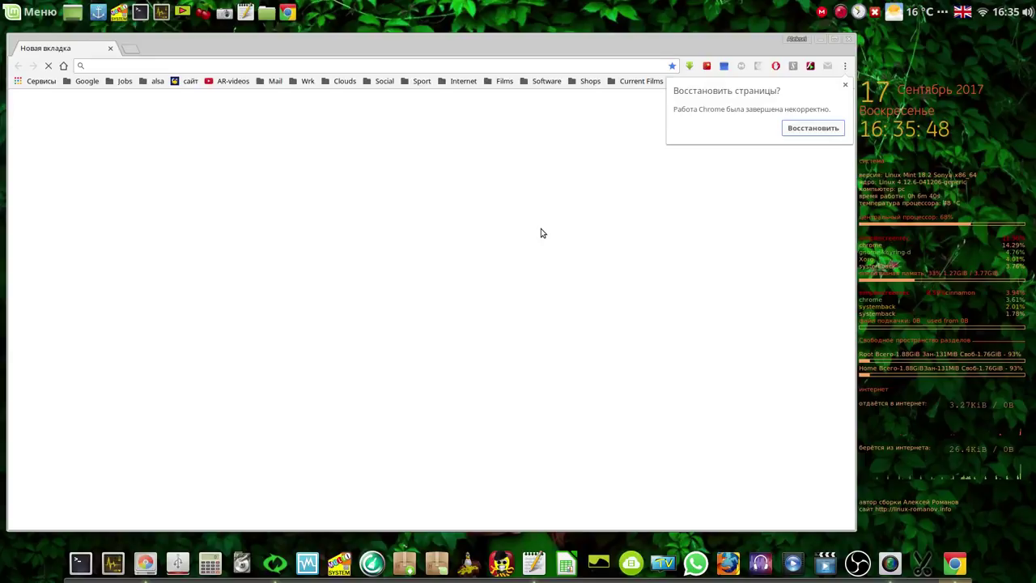
Restore Chrome's tabs, approve the held YouTube Studio comment, and minimize Chrome
click(799, 130)
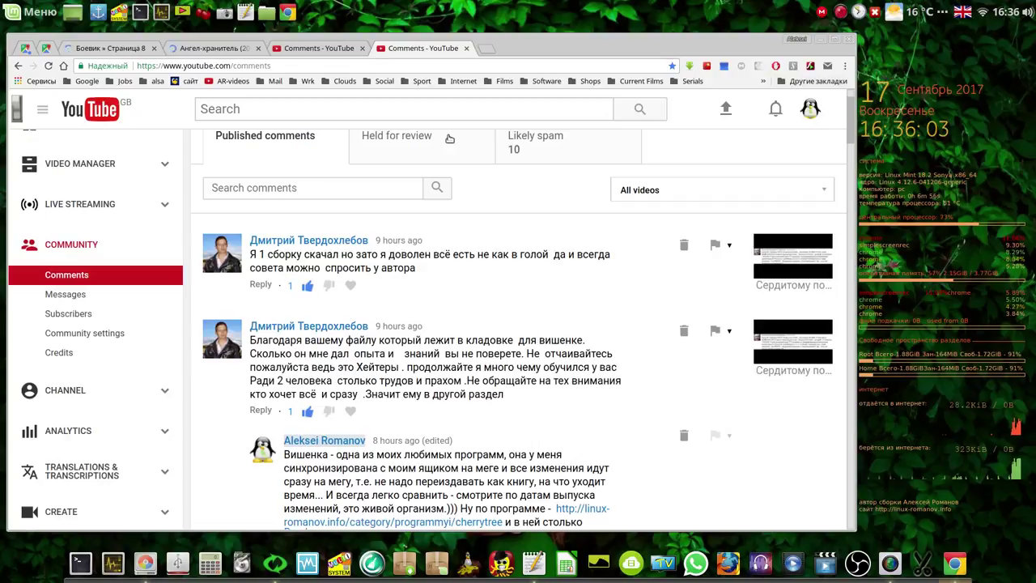
click(419, 139)
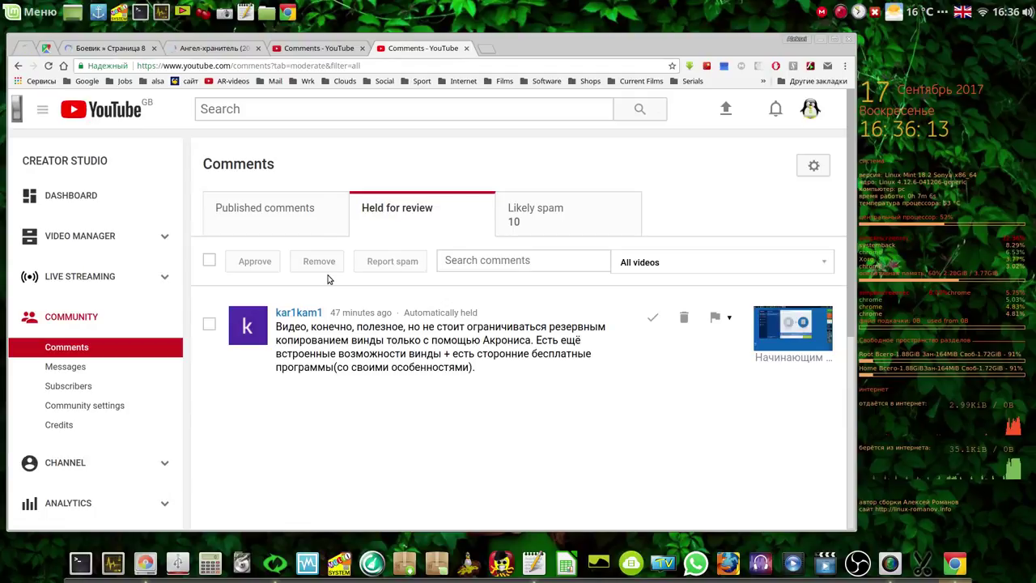
click(208, 324)
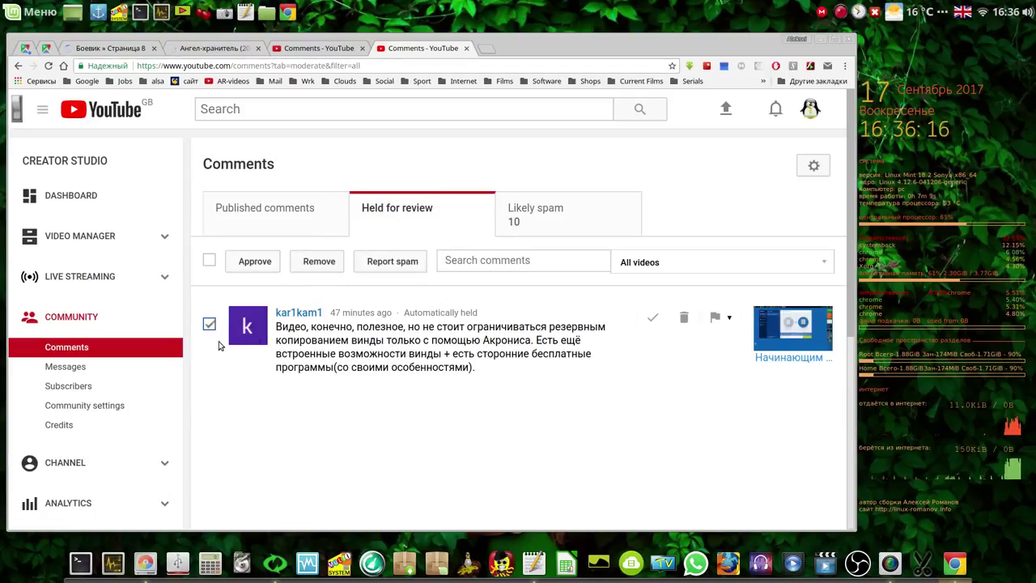
click(652, 318)
click(301, 209)
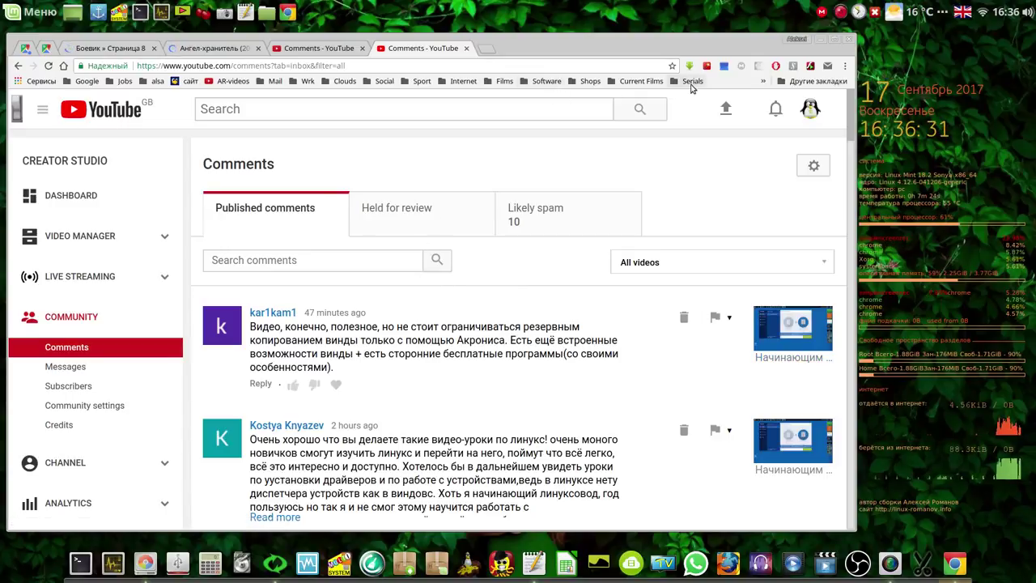
click(821, 39)
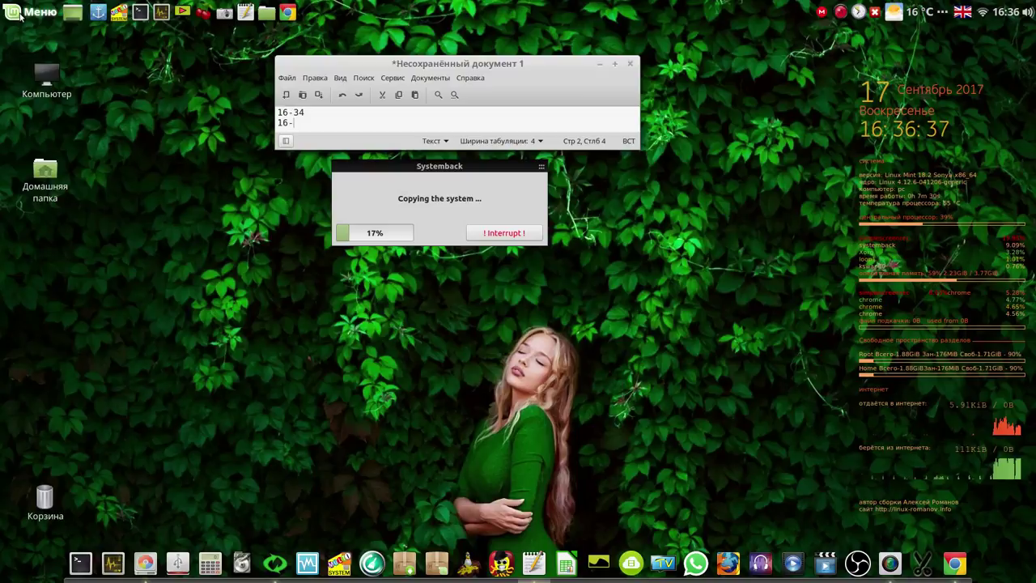
Launch LibreOffice 5.4 Writer from the Mint Menu's Office category
click(20, 16)
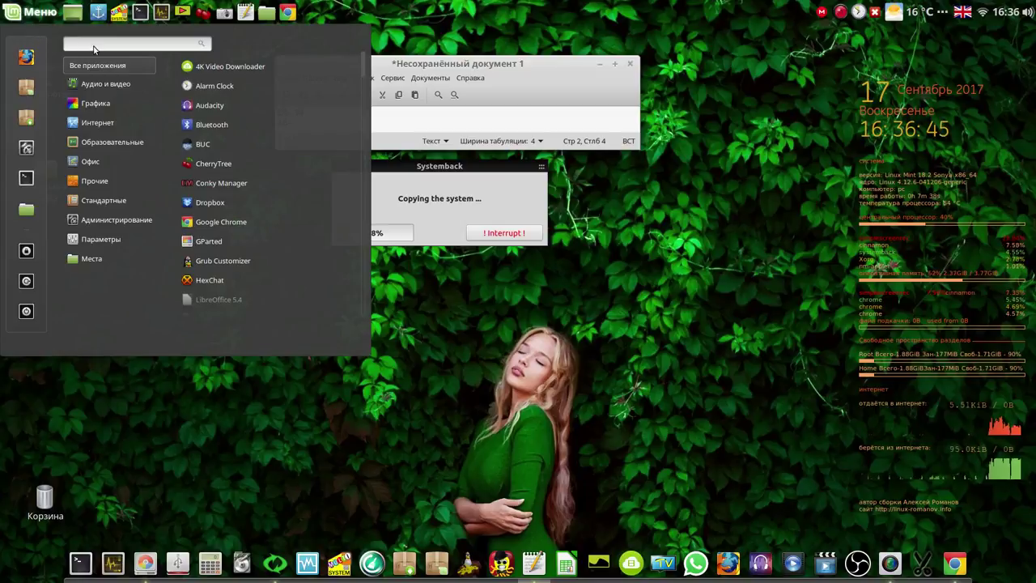
mouse_move(97, 161)
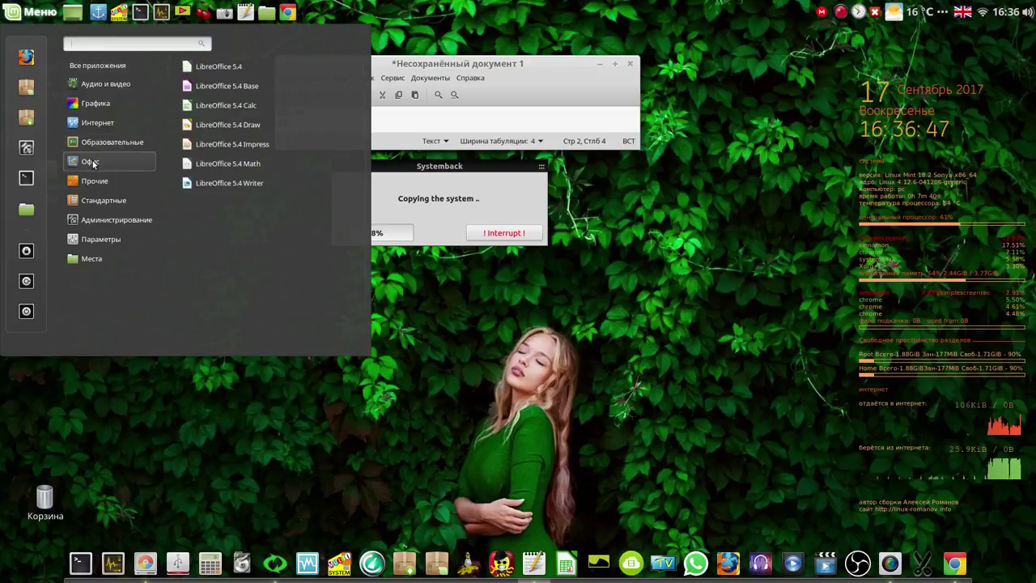
click(217, 183)
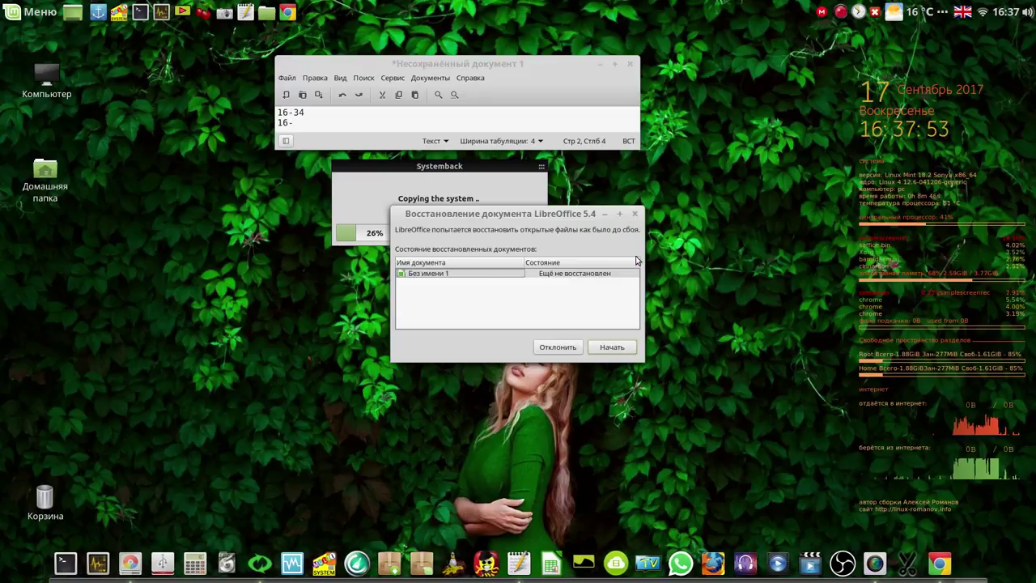
Decline document recovery, confirm deleting the recovery data, and skip saving
click(561, 348)
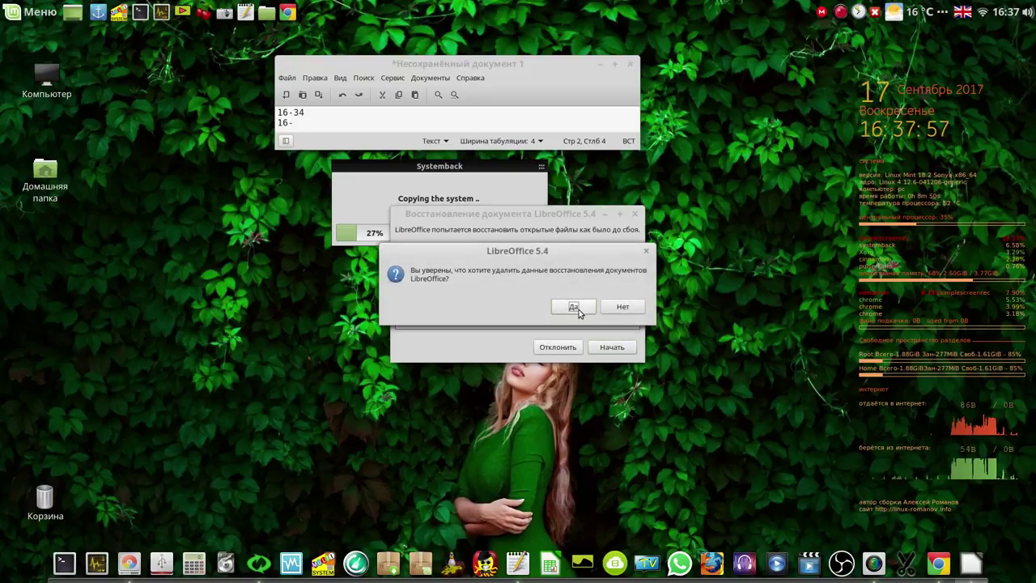
click(574, 306)
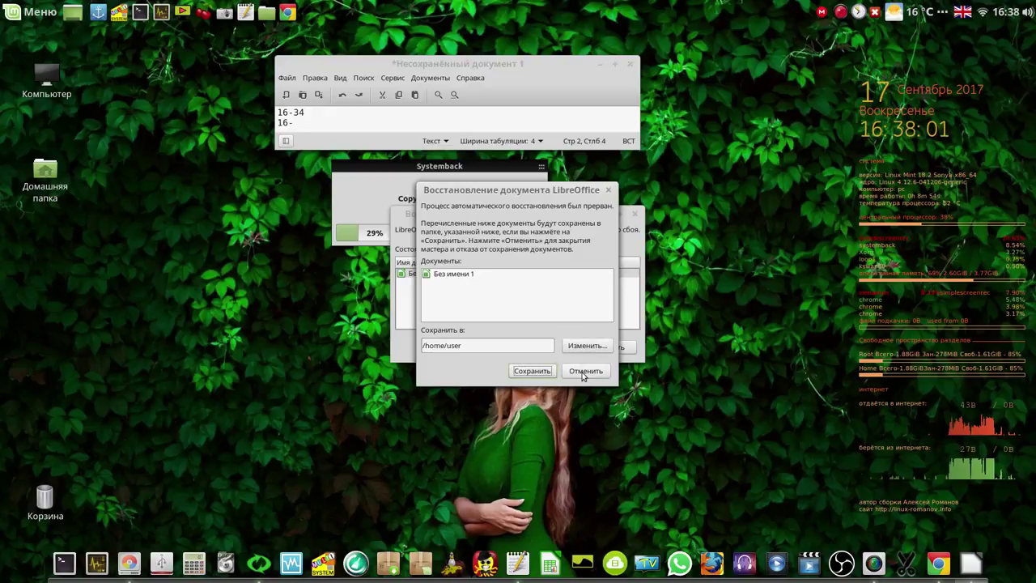
click(581, 371)
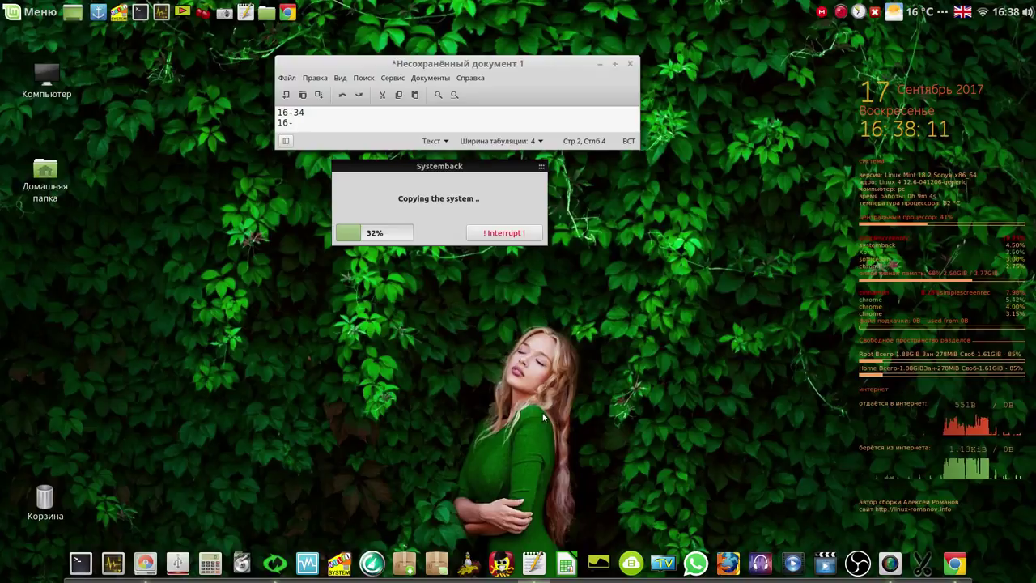
Open LibreOffice Calc, then close the empty Calc and Writer windows
click(569, 567)
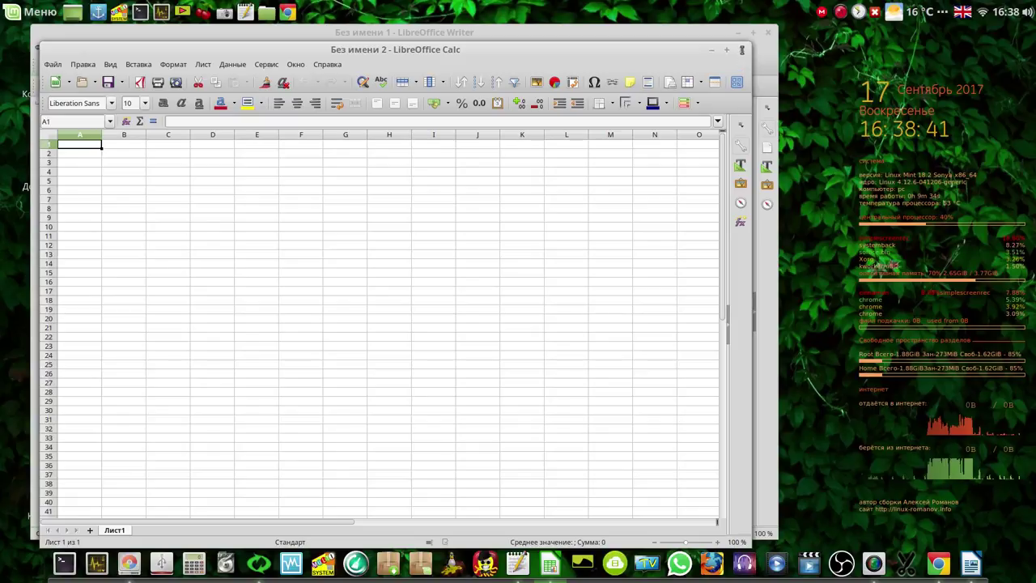
click(741, 51)
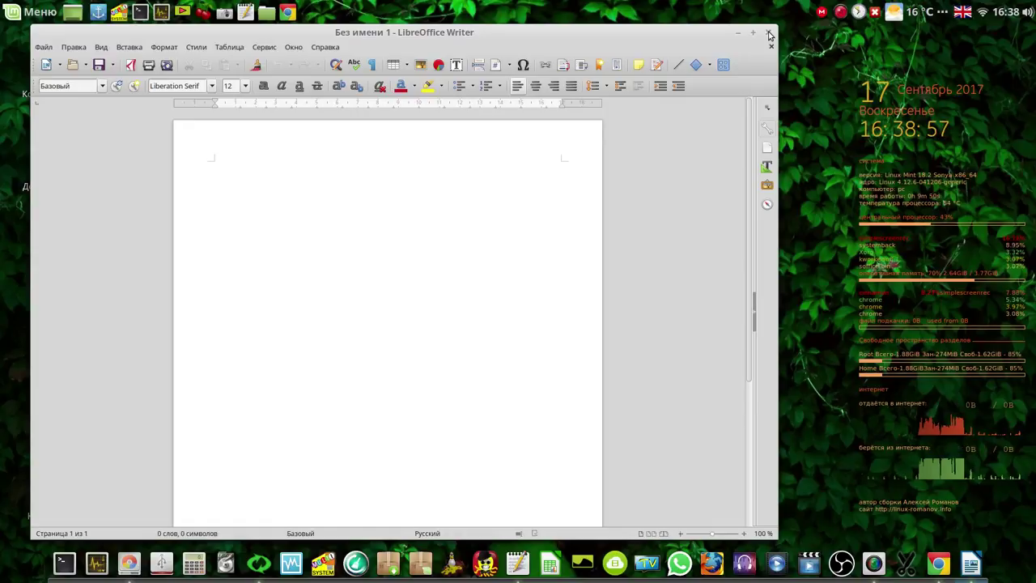
click(769, 33)
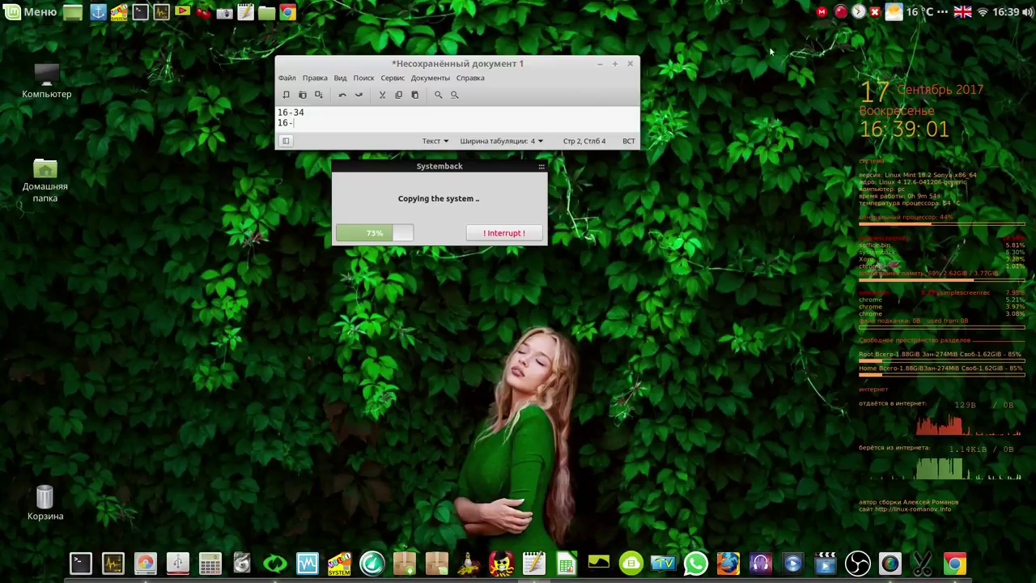
click(841, 12)
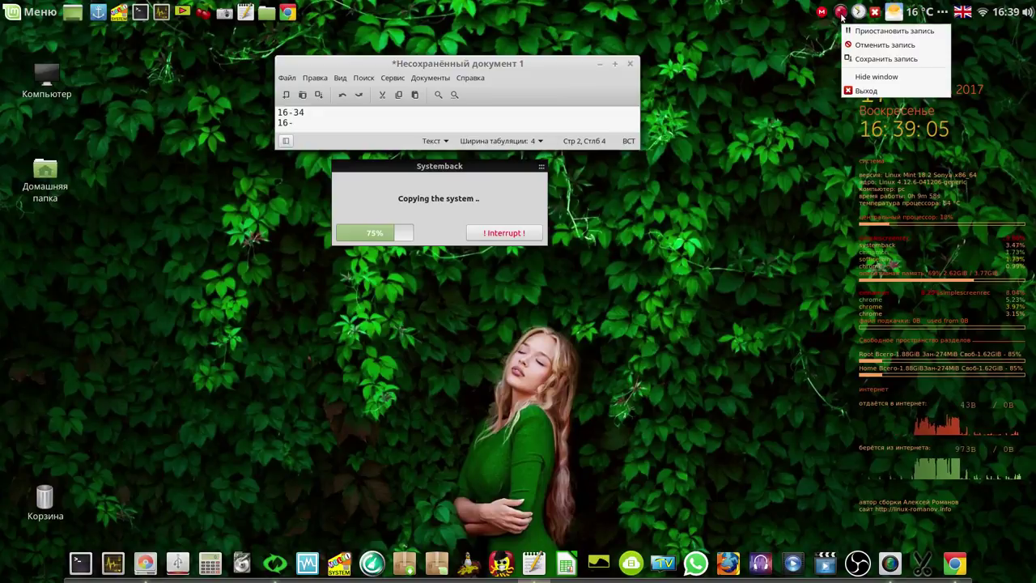
Pause the recording, dismiss the copy-completed notice, and close the Xed notes without saving
click(861, 30)
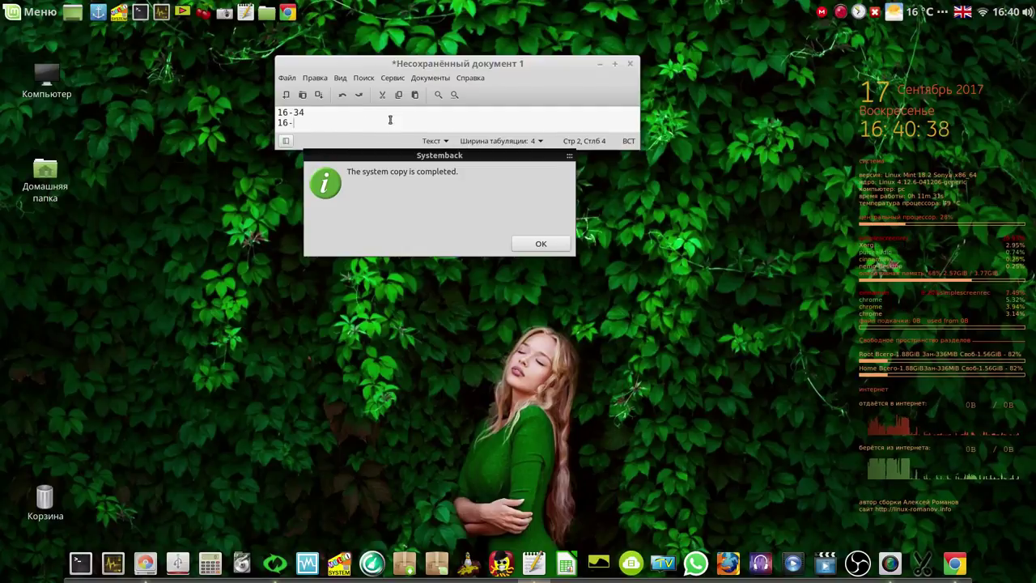
click(545, 244)
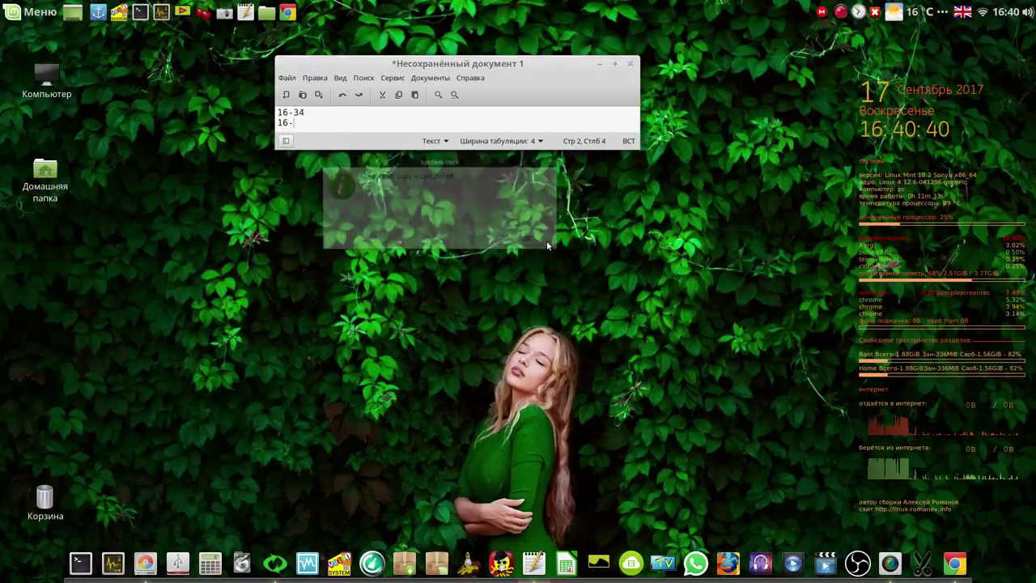
click(632, 64)
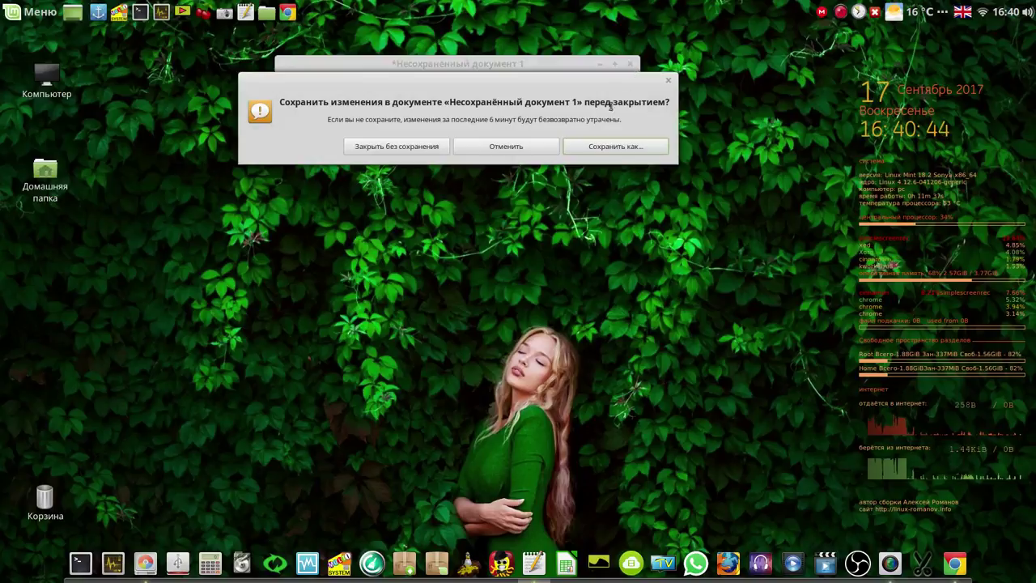
click(408, 149)
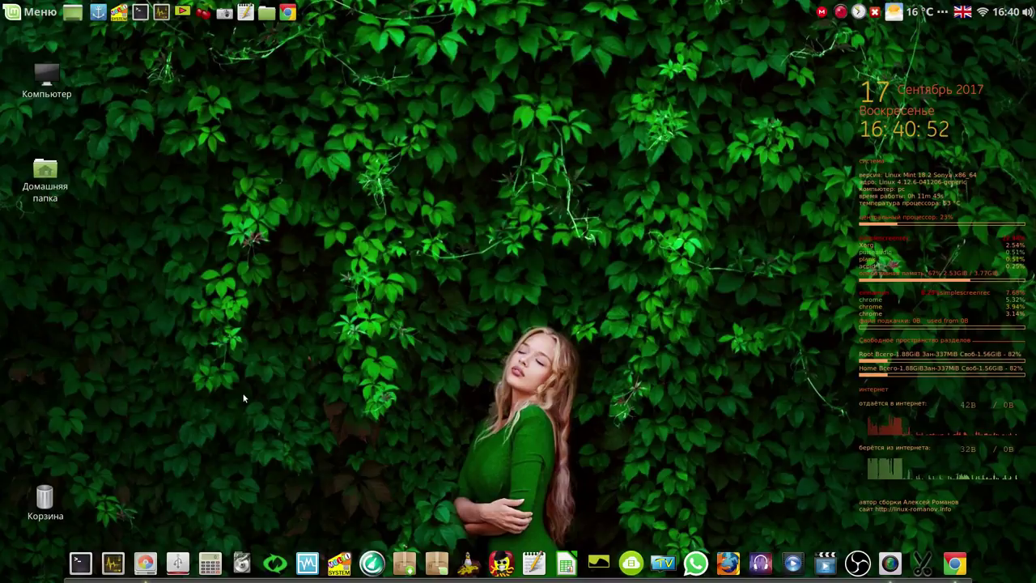
click(144, 561)
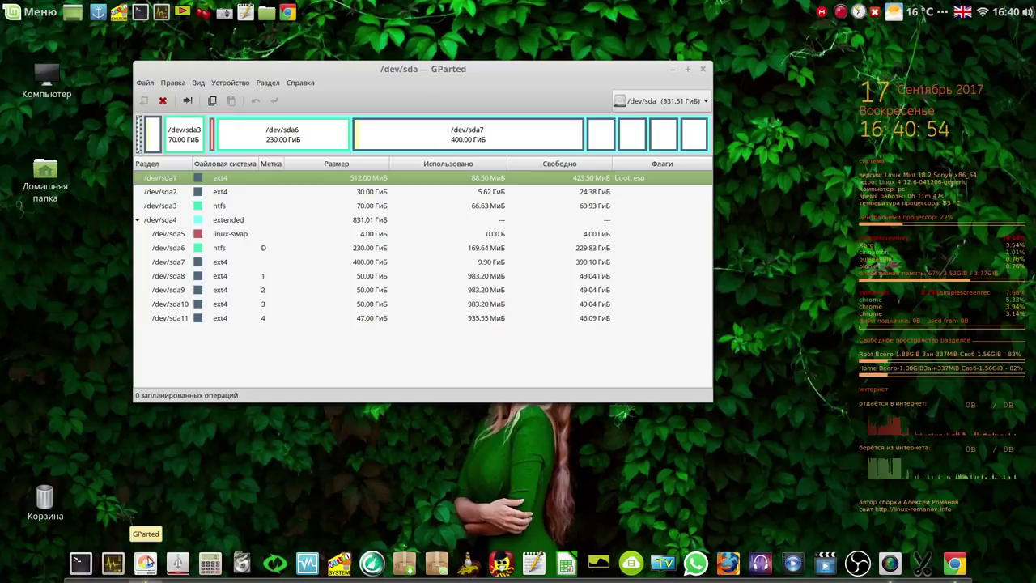
click(261, 196)
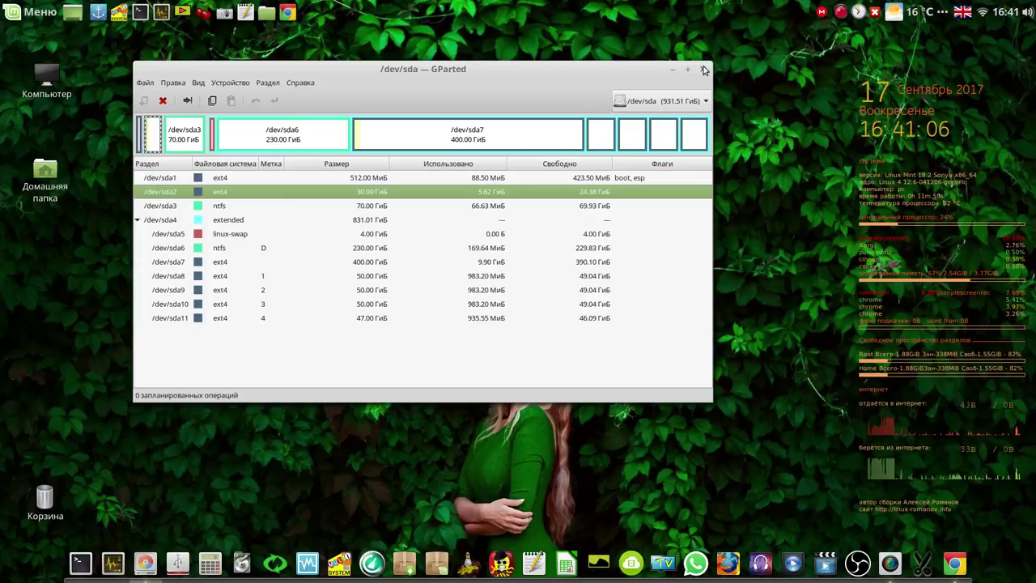
click(704, 70)
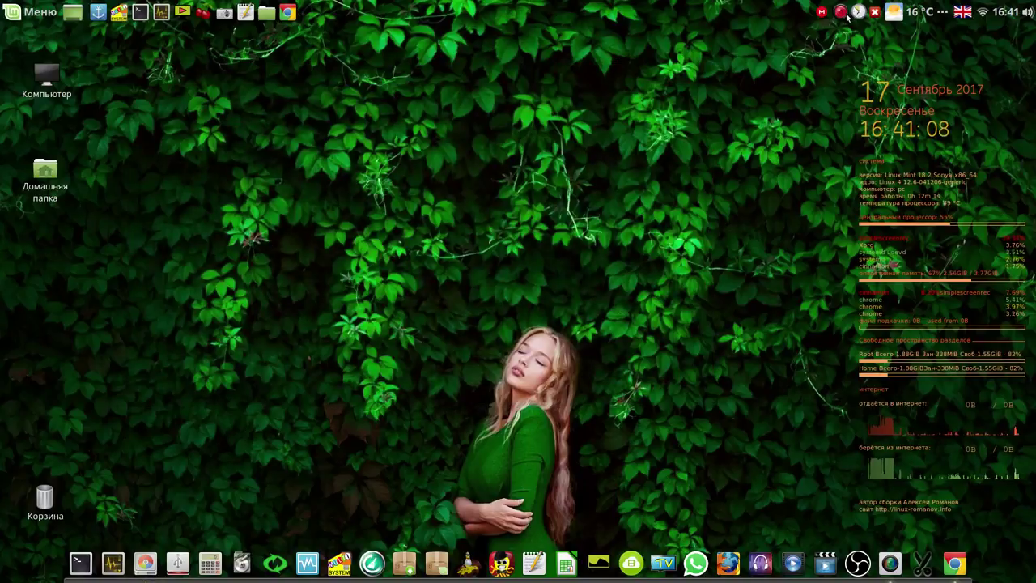
click(841, 12)
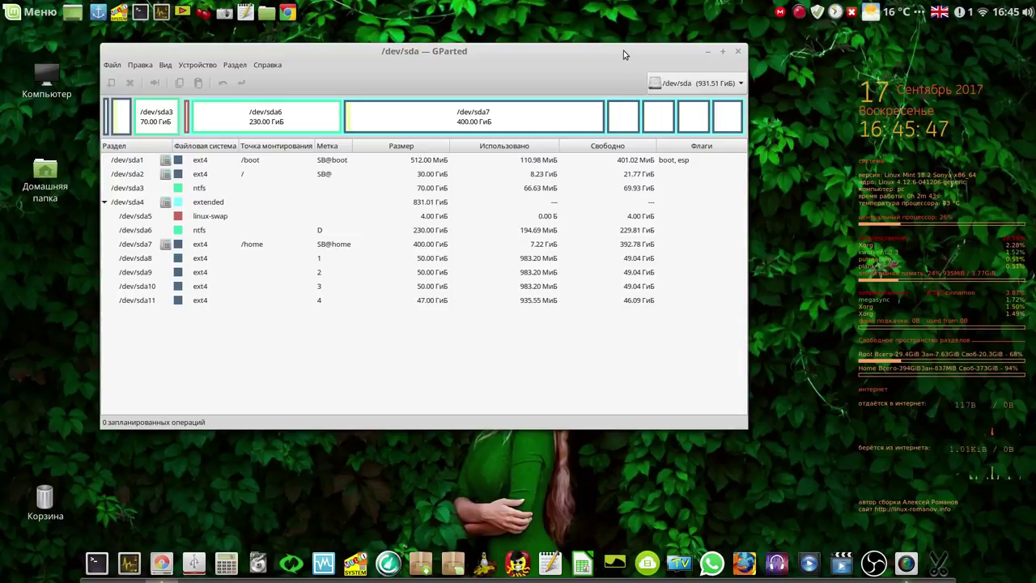
Inspect the clone's partitions: sda1 (/boot), sda2 (/), sda7 (/home) and sda5 (linux-swap)
drag(623, 51, 600, 44)
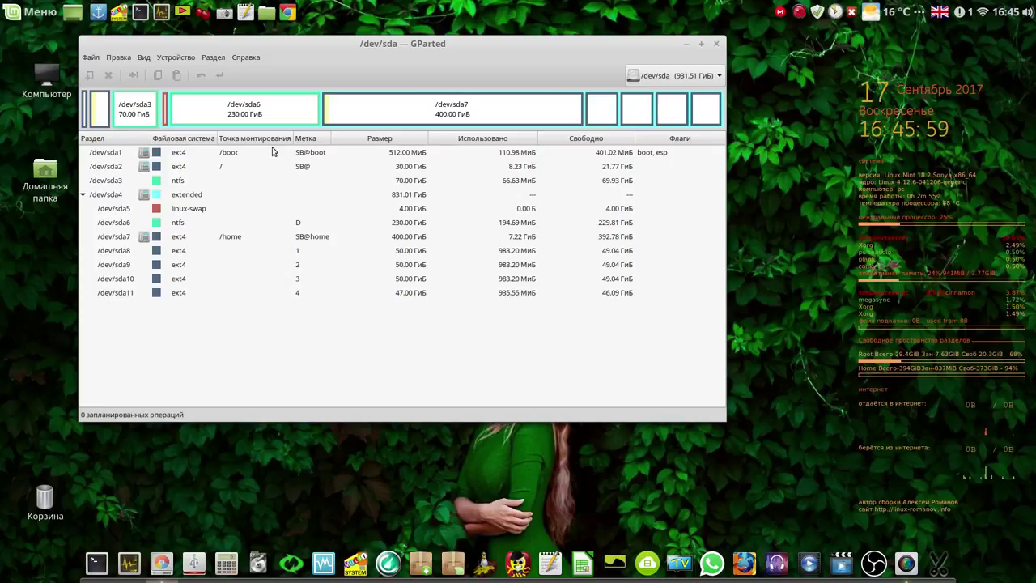
click(228, 156)
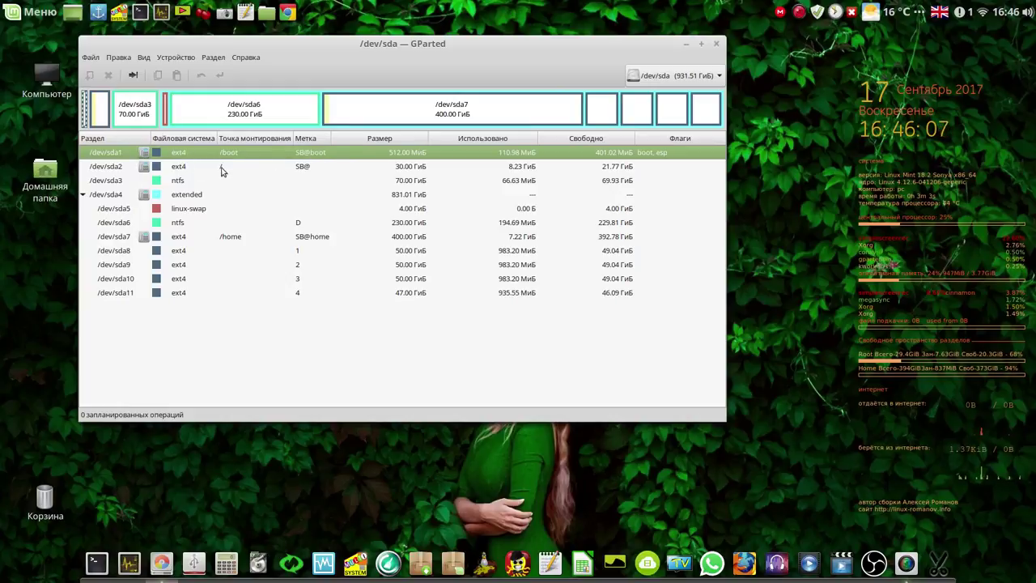
click(182, 167)
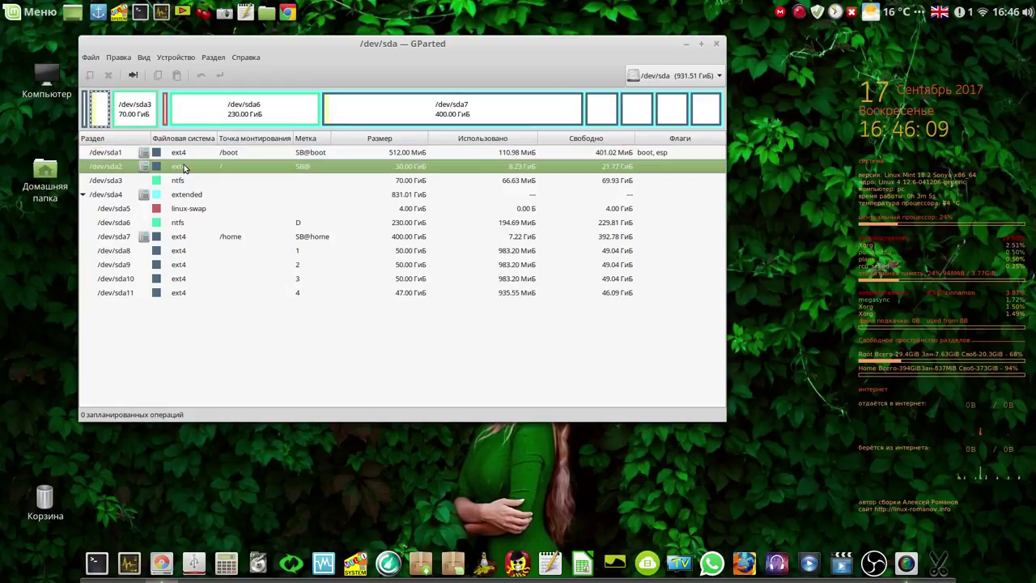
click(233, 239)
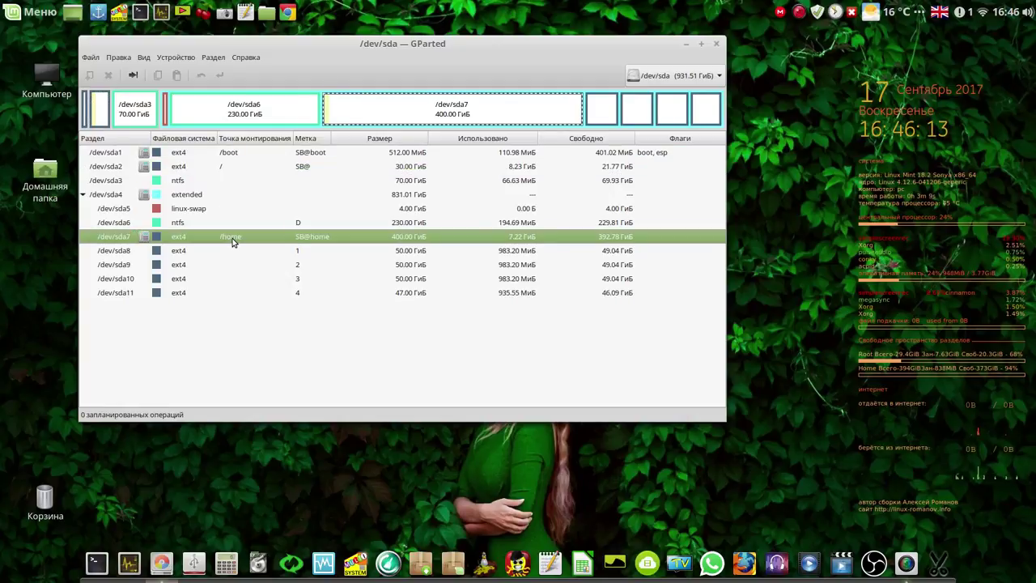
click(207, 211)
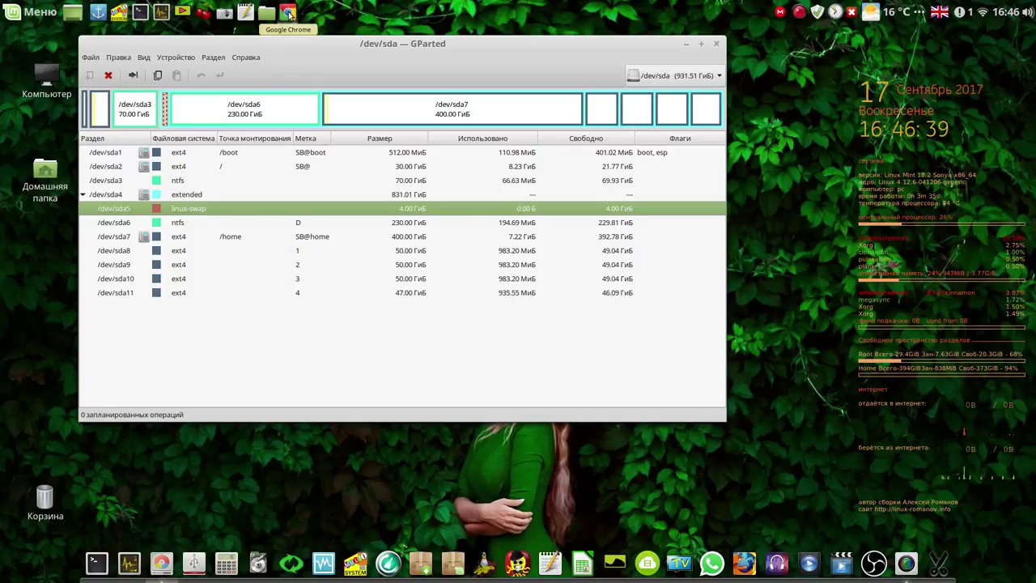
Launch Chrome, restore the previous tabs and open the author's Linux site in a new tab
click(288, 13)
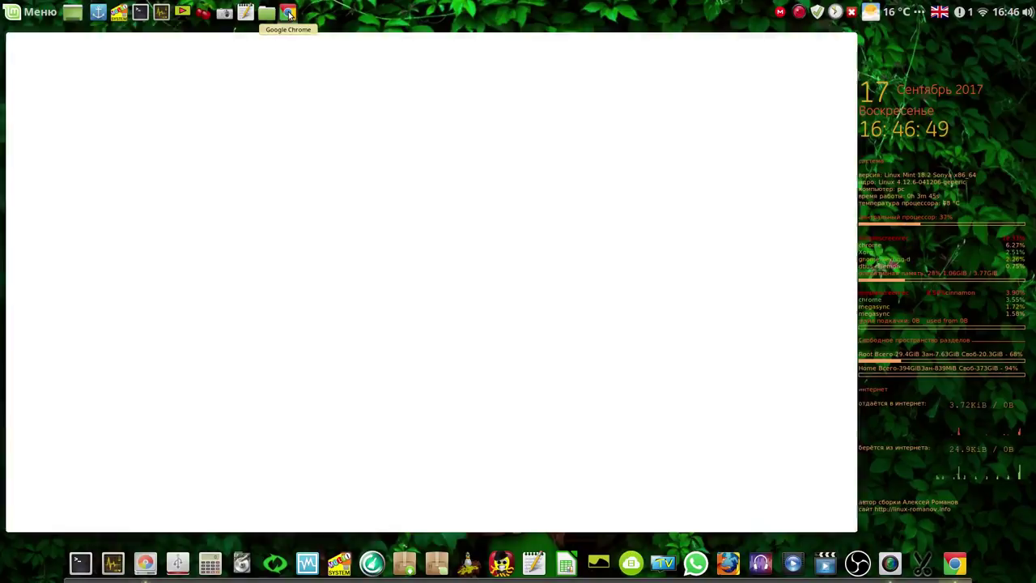
click(796, 130)
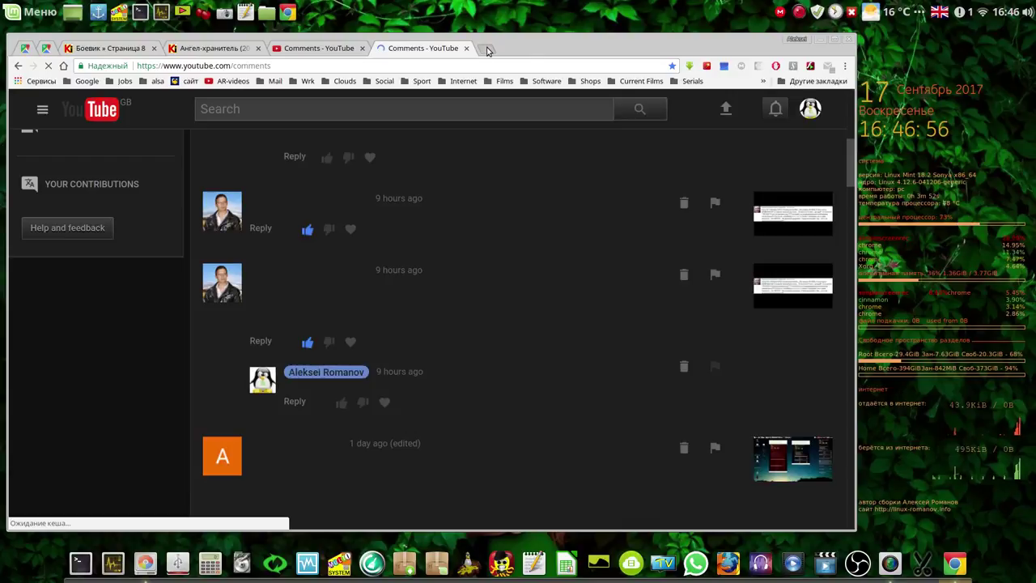
click(486, 48)
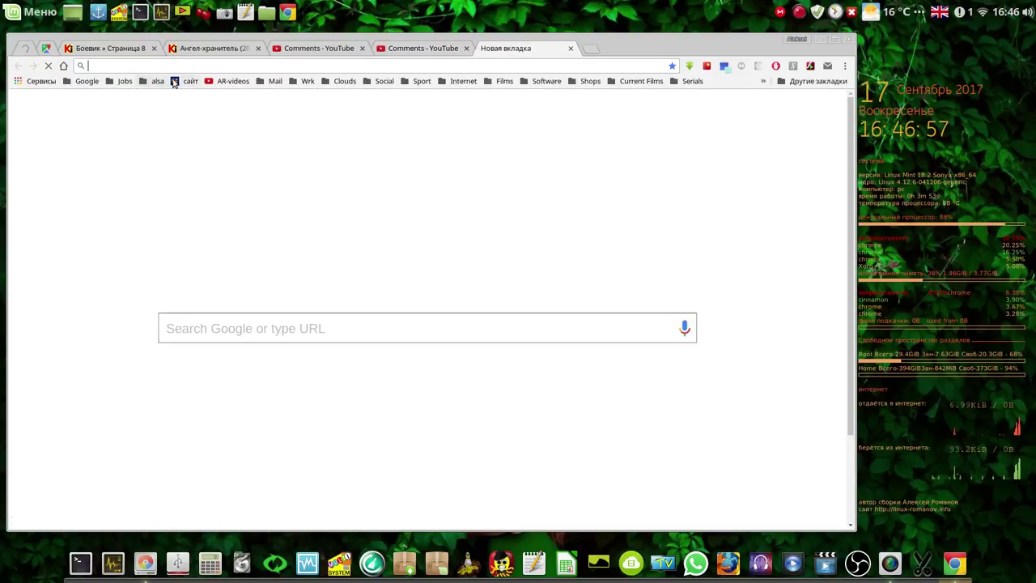
click(175, 82)
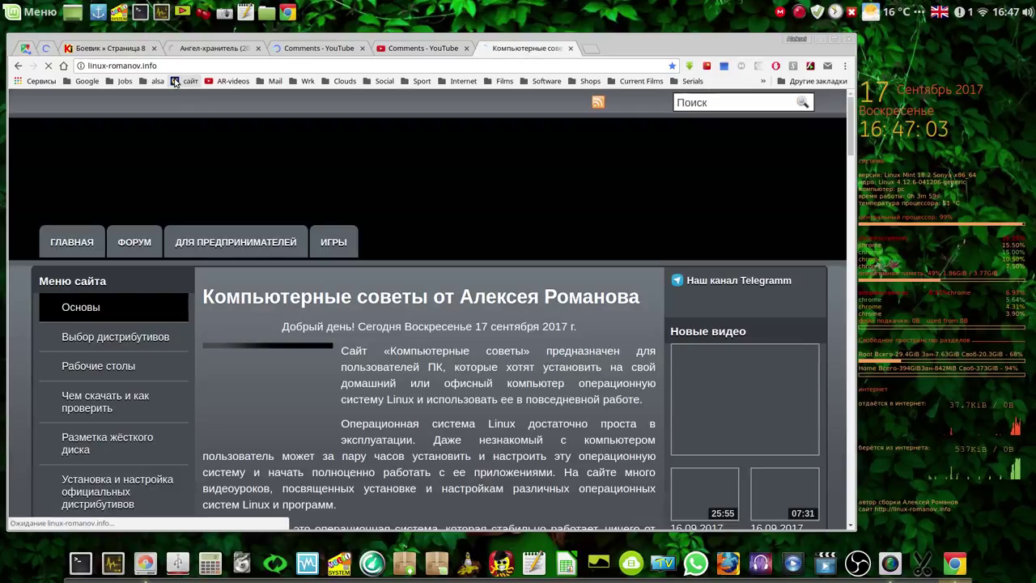
Scroll down the site and follow the cherry link beside команды и видео.ctb to MEGA
scroll(356, 374, down, 1)
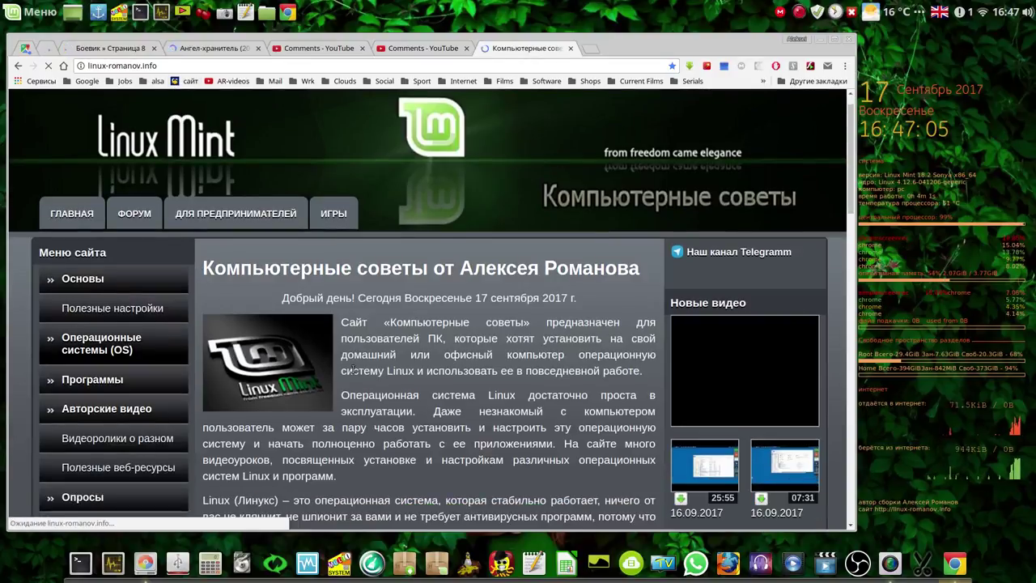
scroll(348, 368, down, 4)
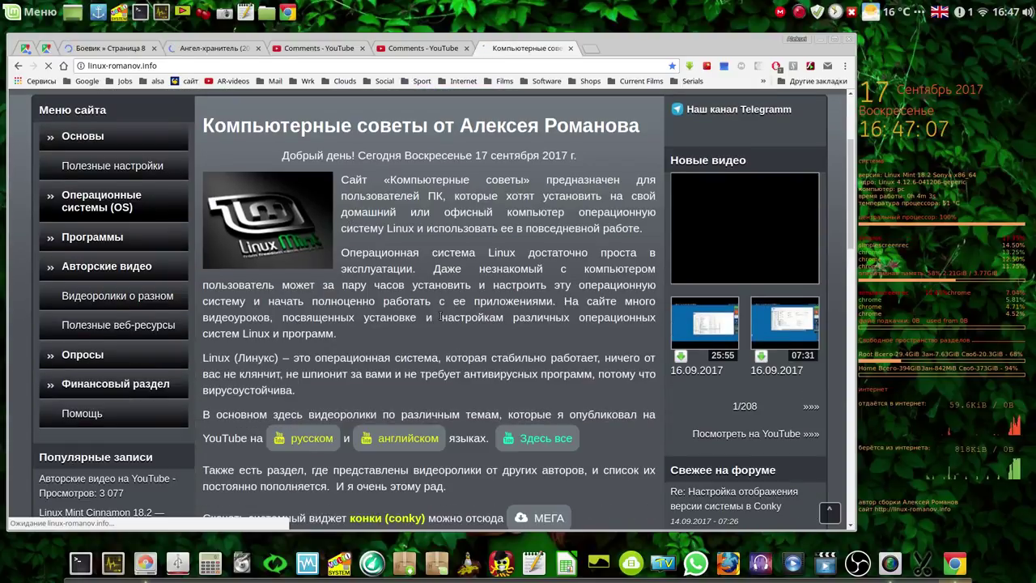
scroll(439, 318, down, 4)
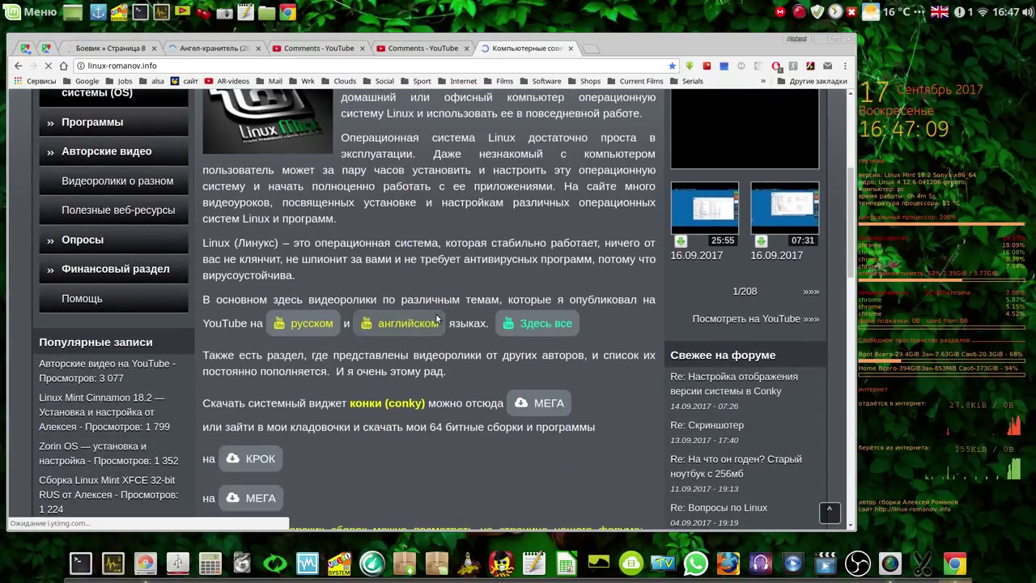
scroll(437, 317, down, 1)
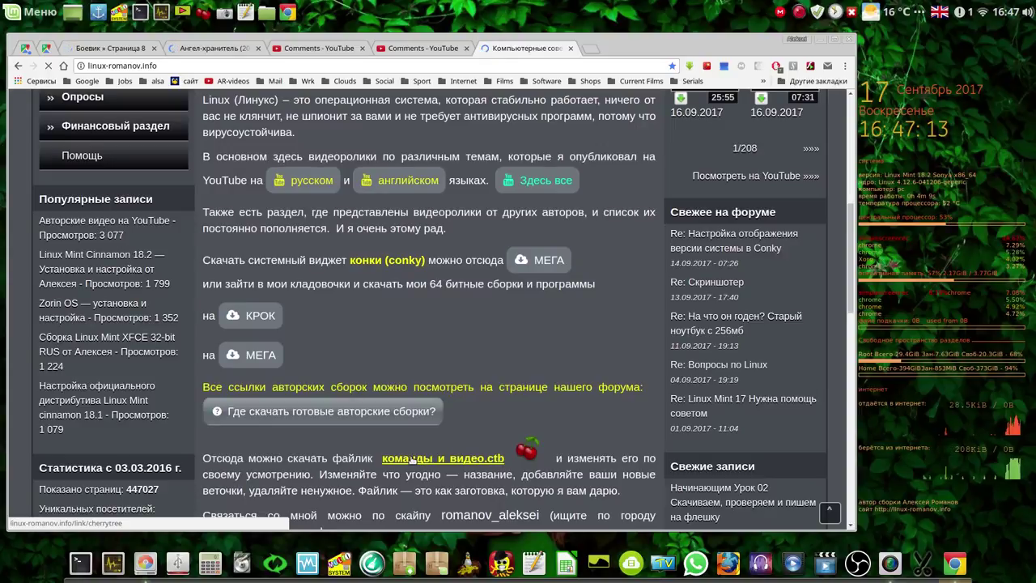
click(524, 451)
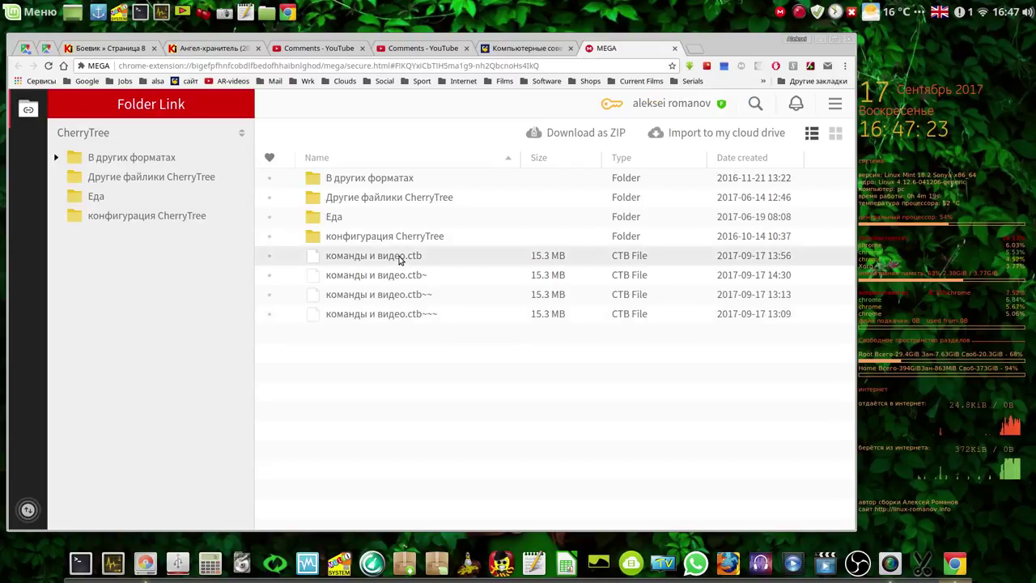
Start a Standard Download of команды и видео.ctb from the MEGA folder
right_click(399, 259)
mouse_move(435, 312)
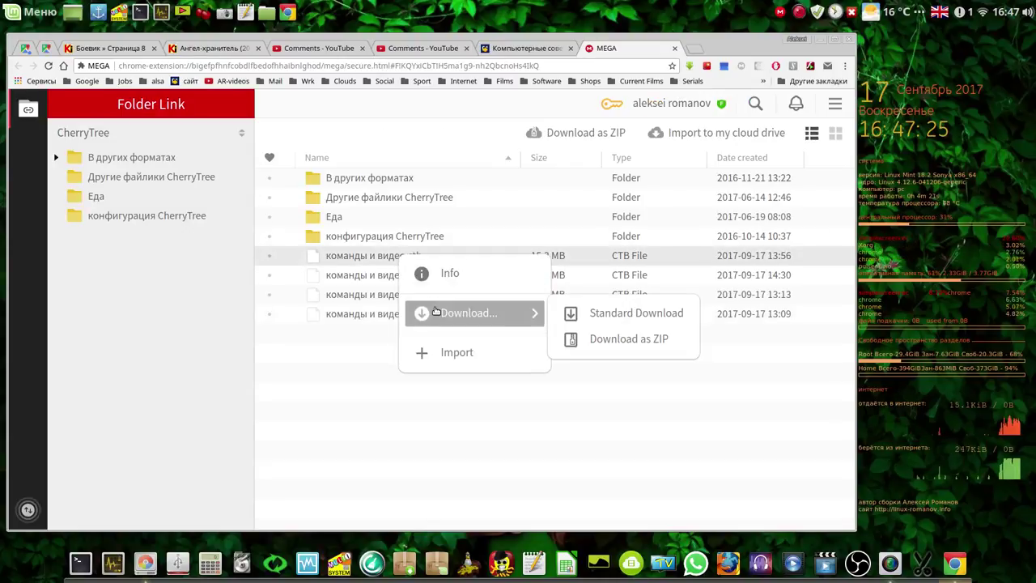
click(596, 313)
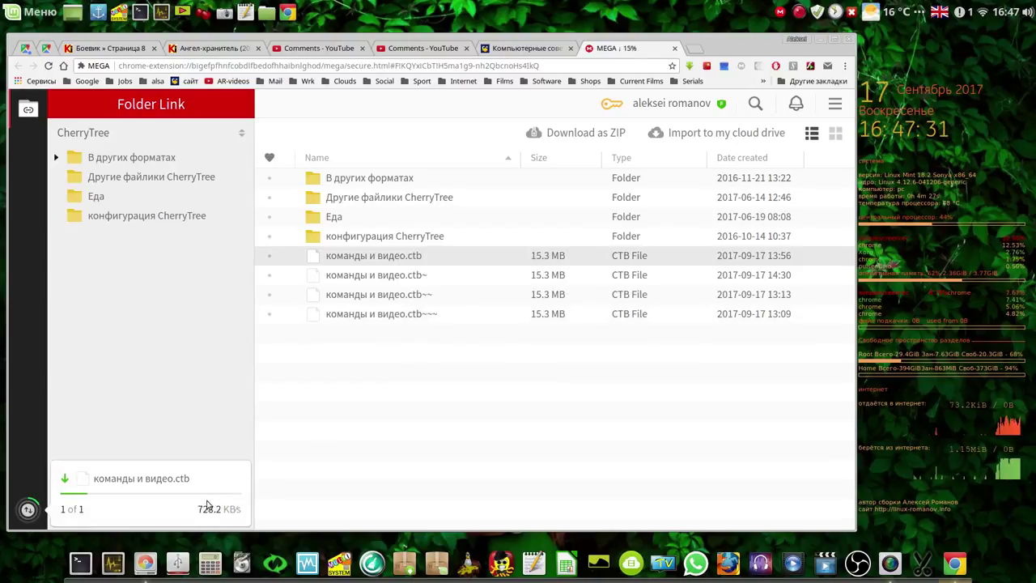
click(27, 509)
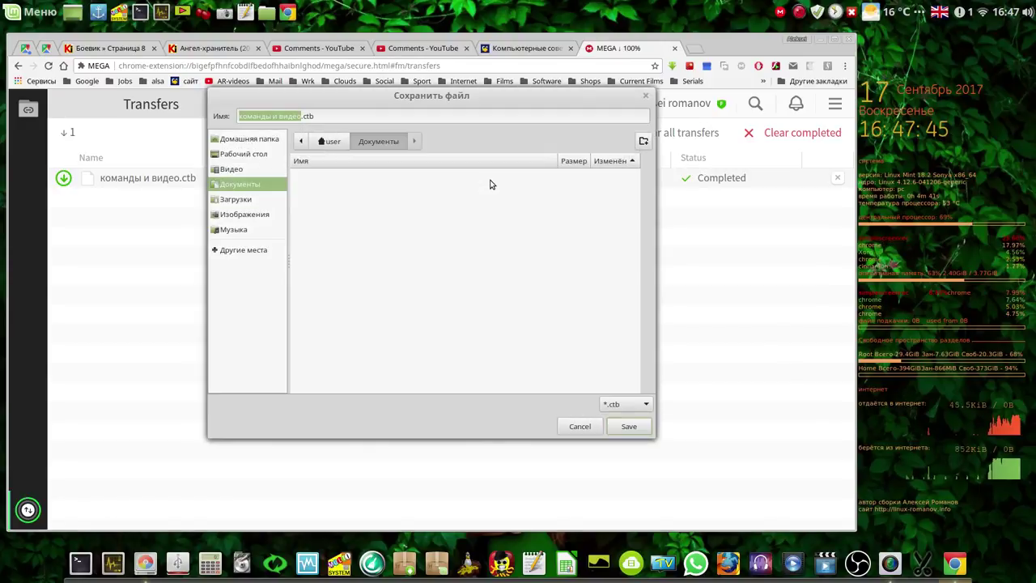
Save the file into Документы and open it in CherryTree
click(238, 201)
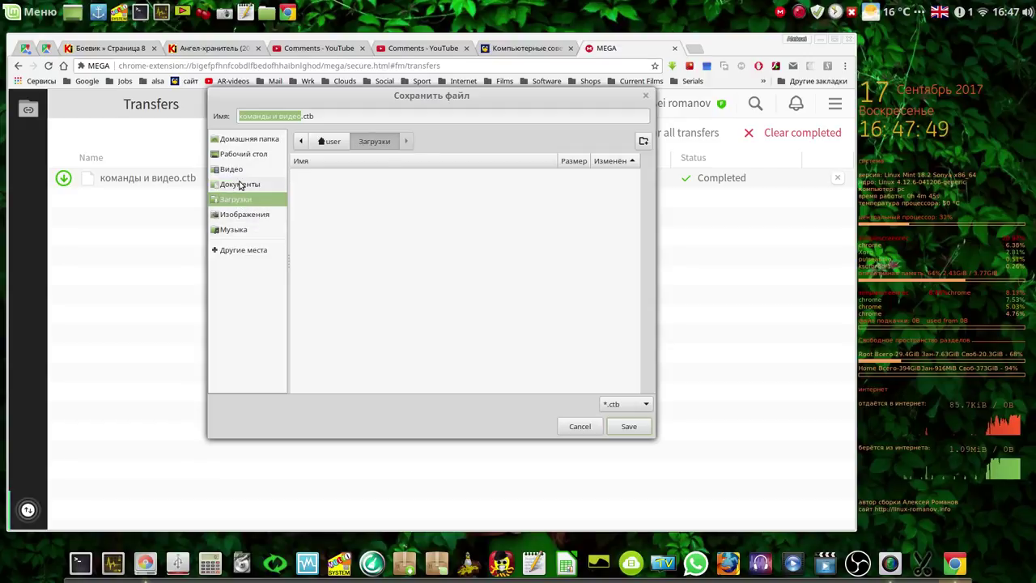
click(240, 185)
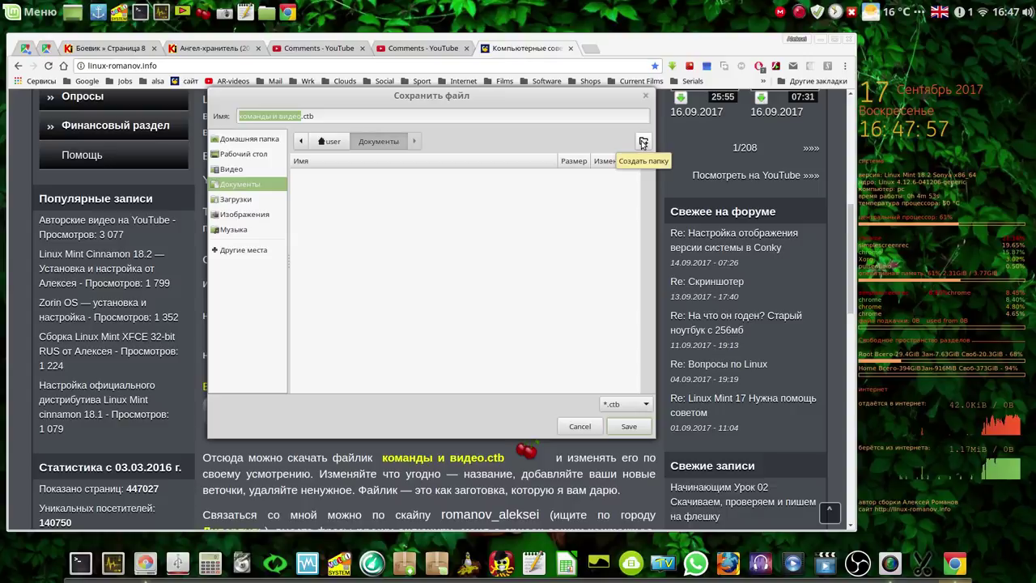
click(637, 429)
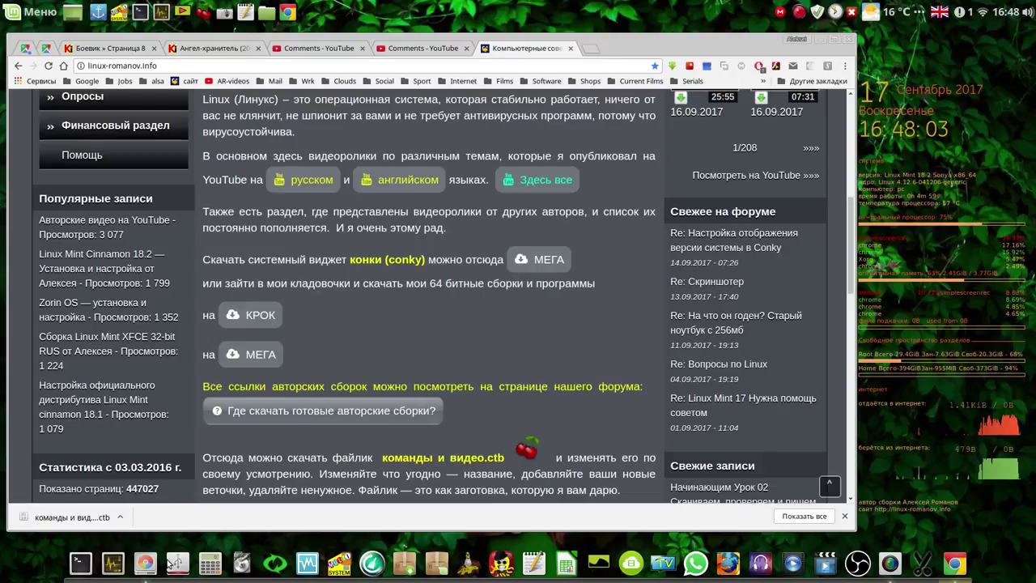
click(77, 517)
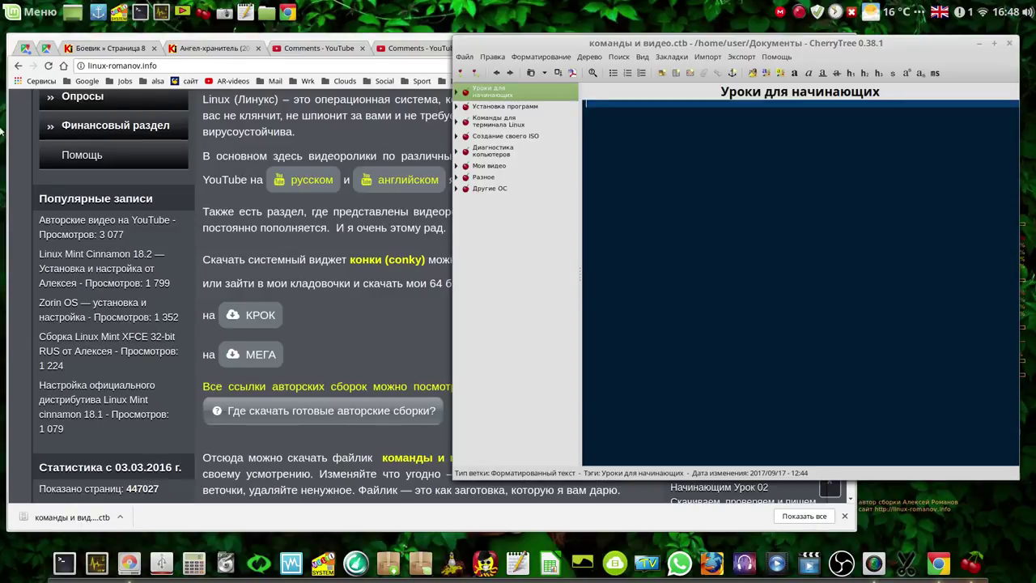
Minimize the Chrome and GParted windows so only the CherryTree notebook remains
click(17, 147)
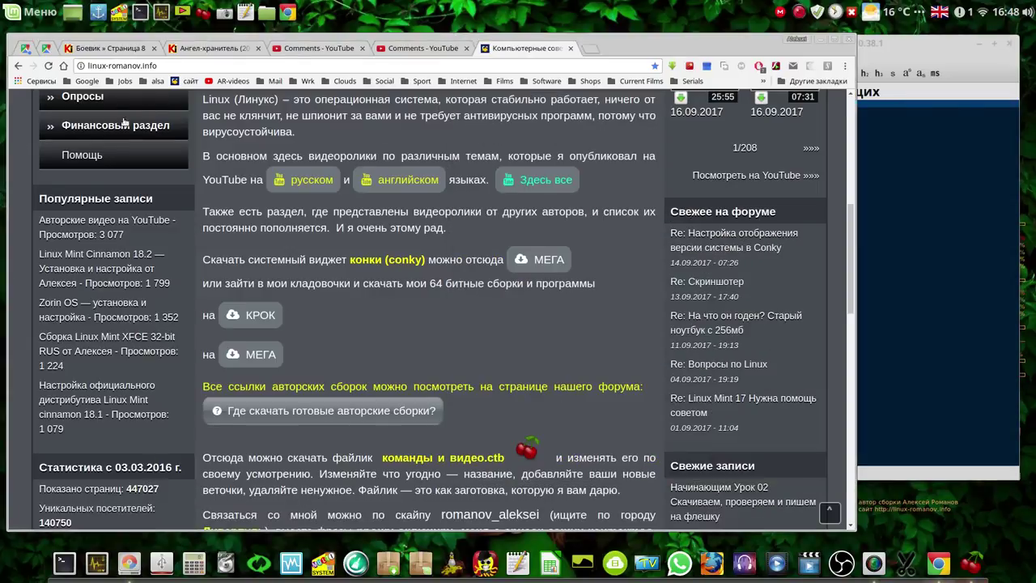
click(848, 38)
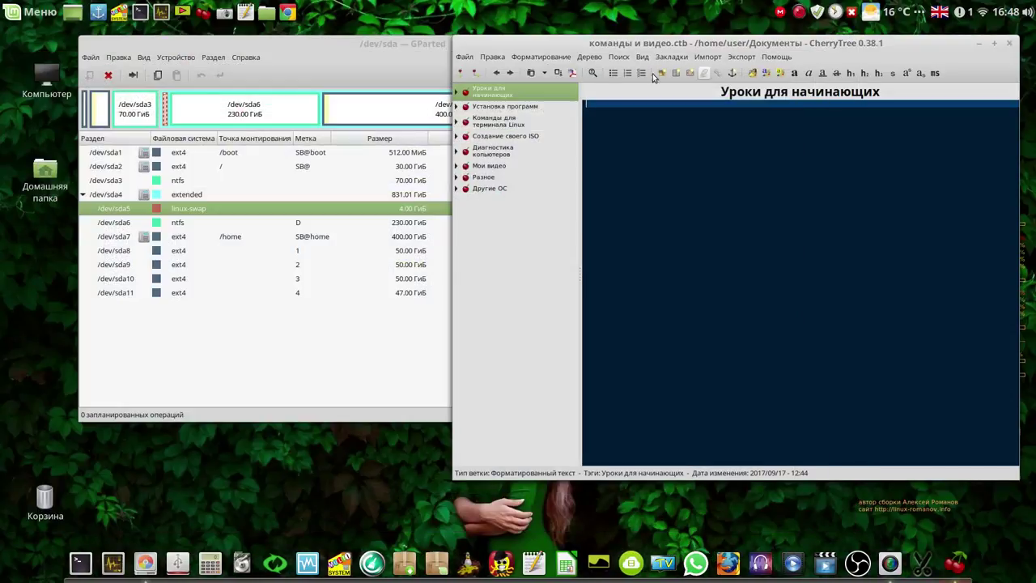
click(408, 70)
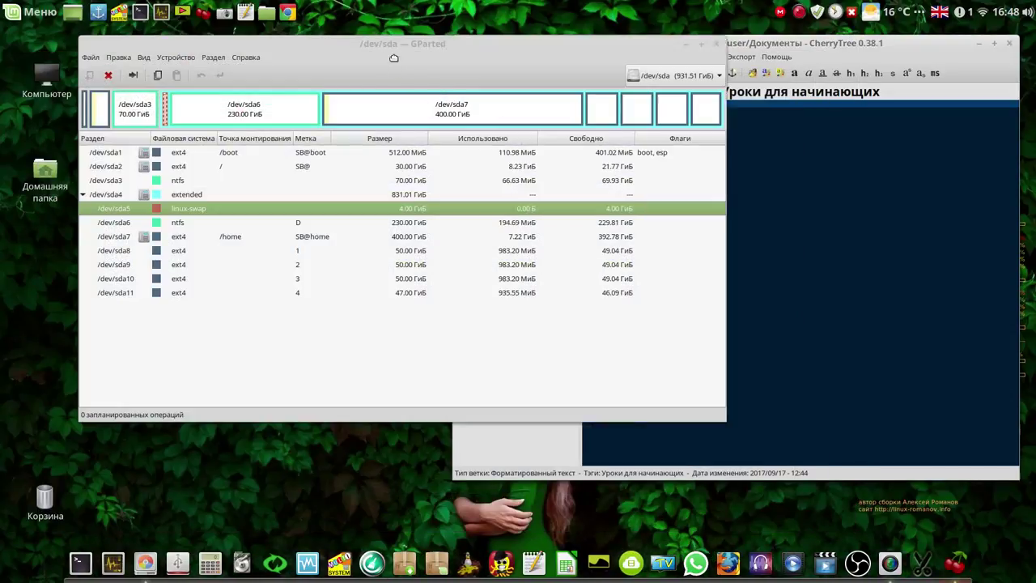
click(687, 45)
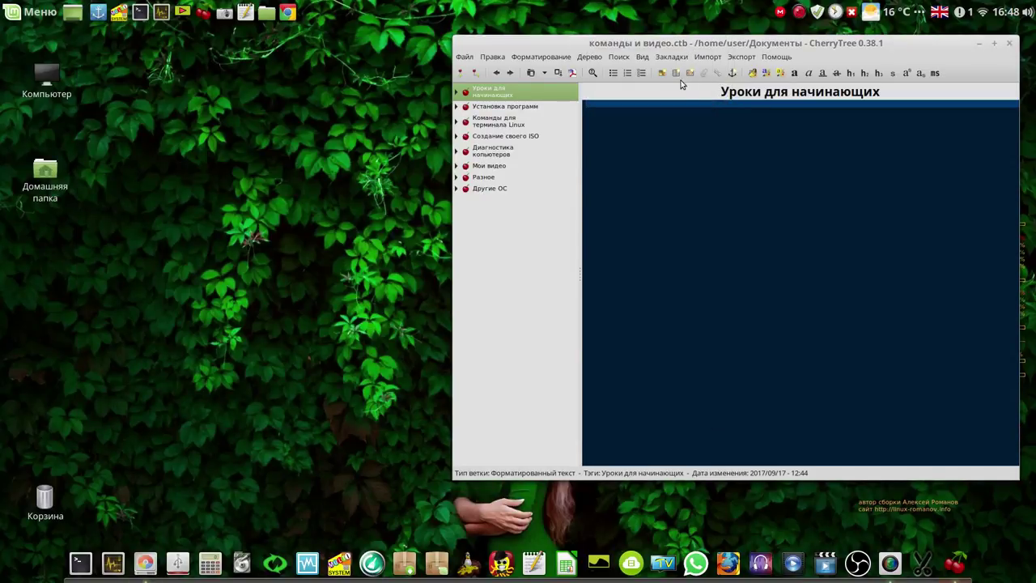
click(592, 74)
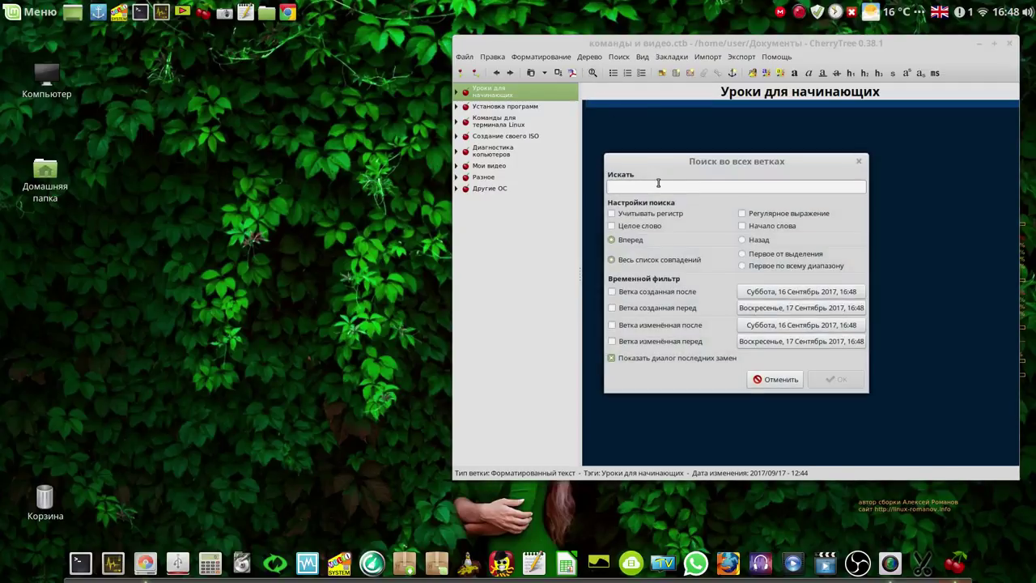
Search all branches for 'swap' (74 matches) and open the node with the sudo swapon -a match
text(swap)
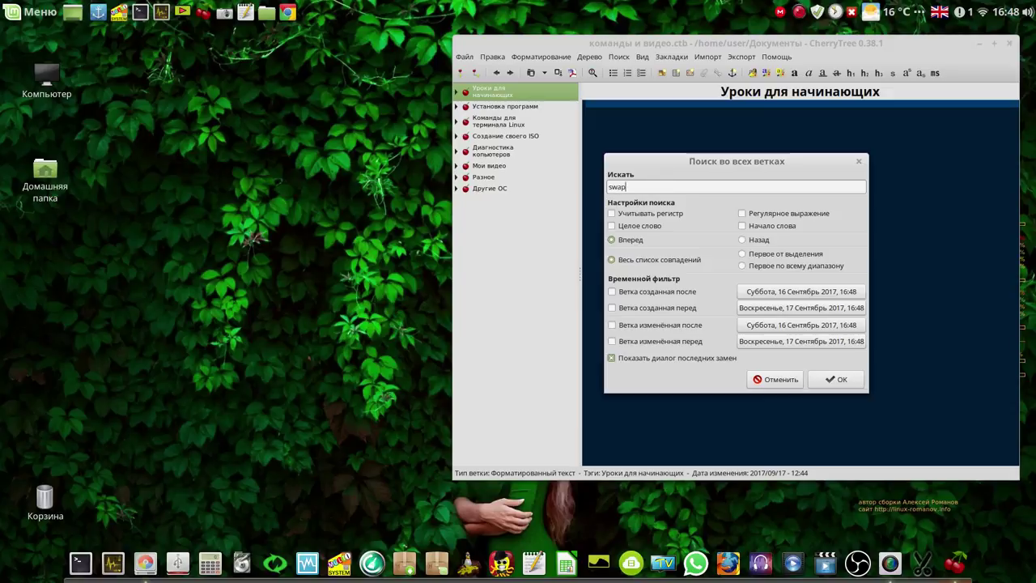
key(Return)
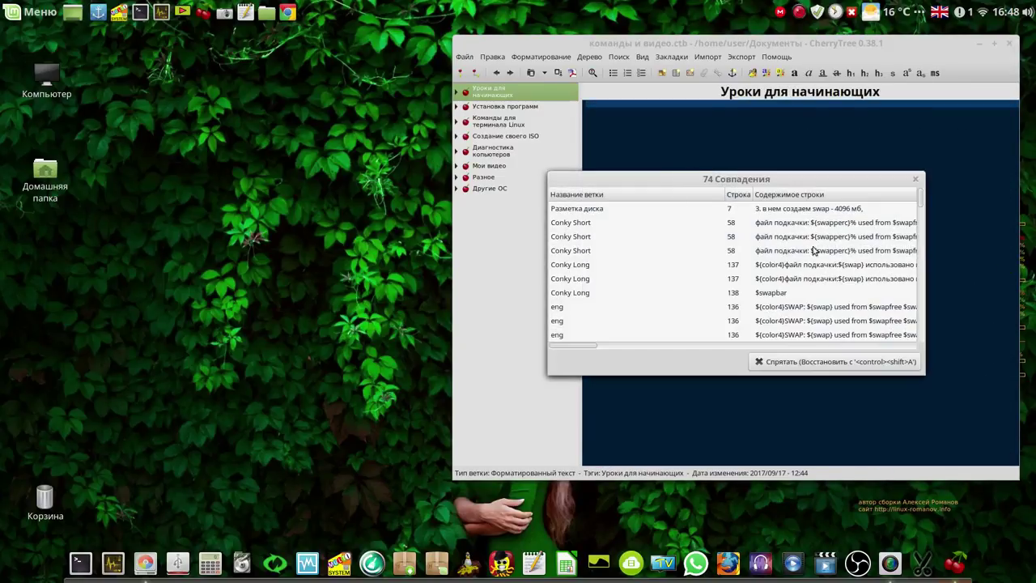
drag(921, 199, 920, 246)
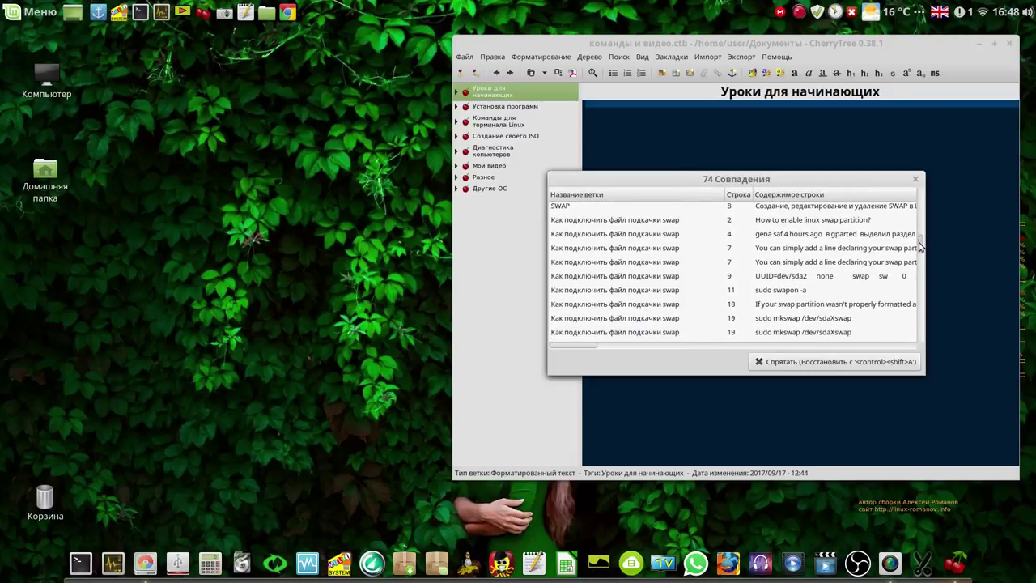
click(790, 290)
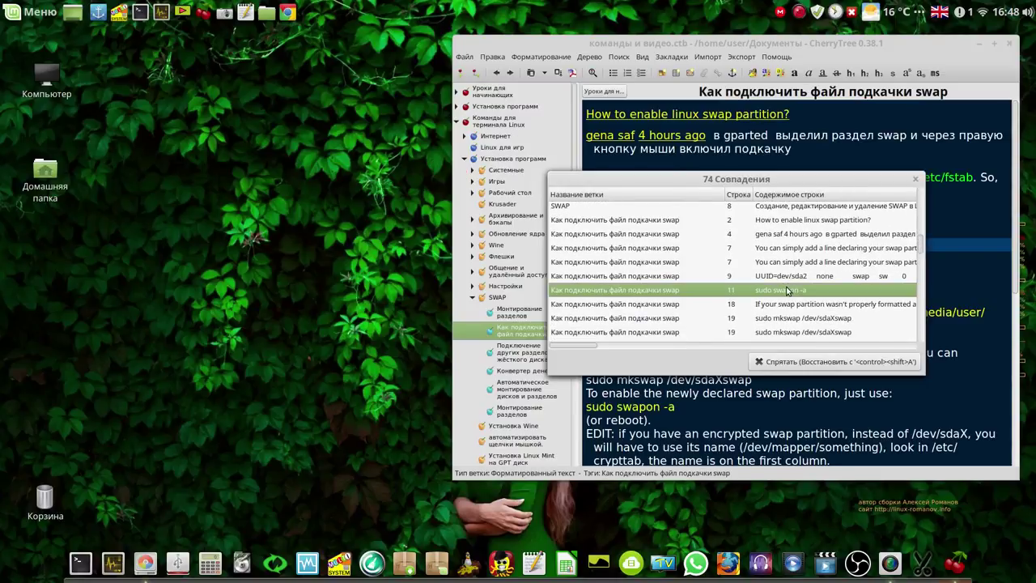
Hide the search results and check in GParted that swap lives on sda5
click(782, 361)
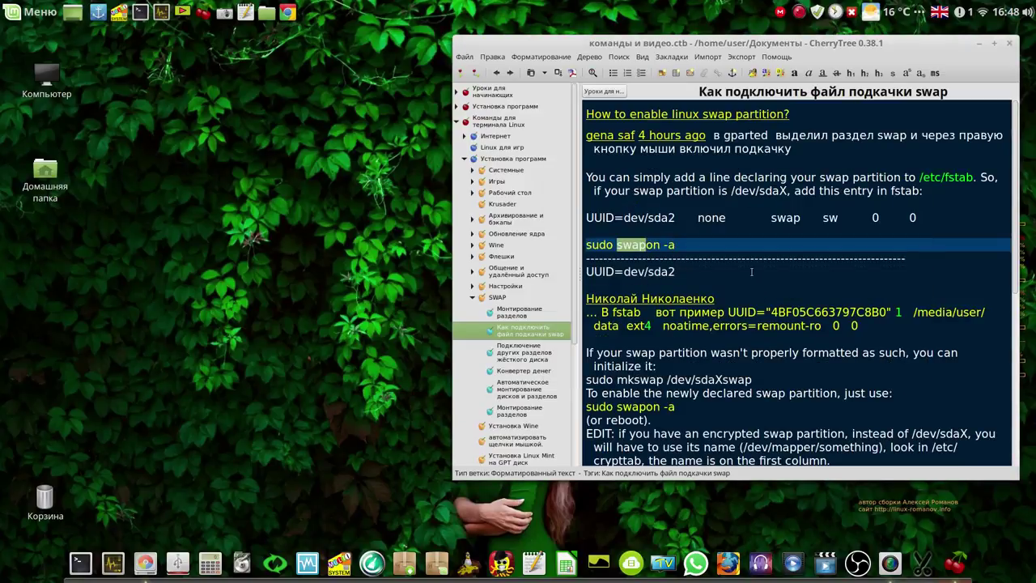
click(745, 257)
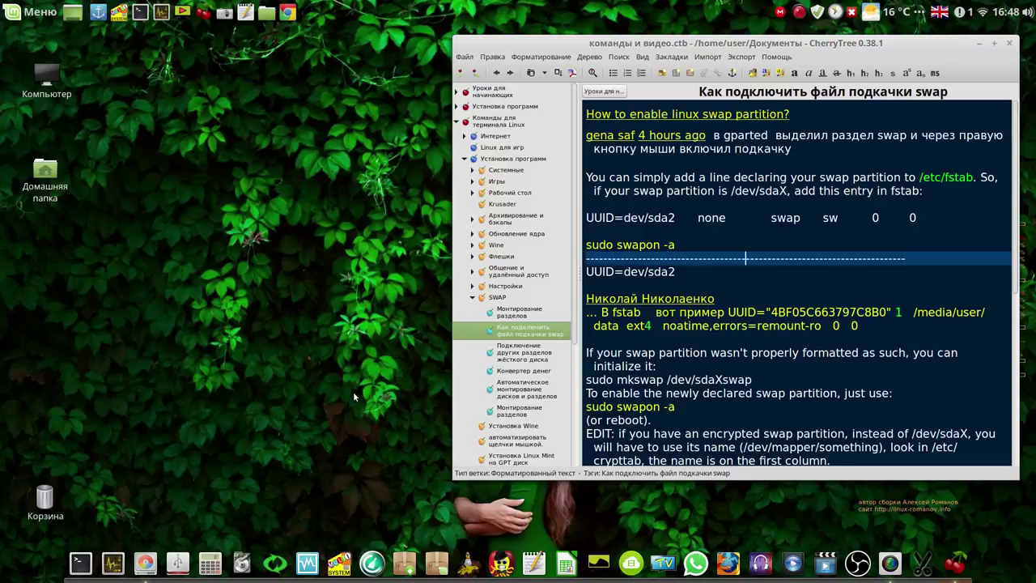
click(146, 562)
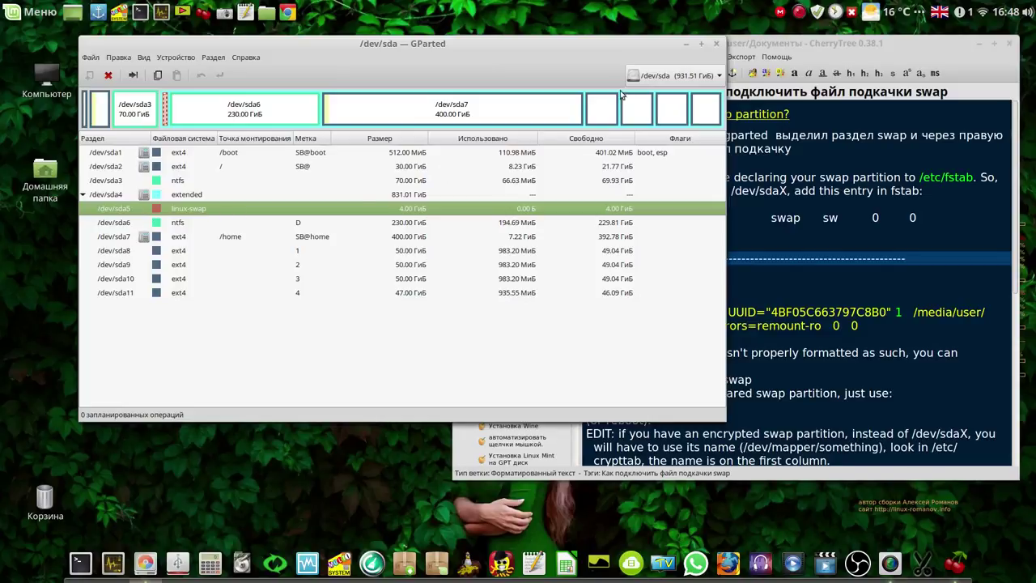
click(685, 45)
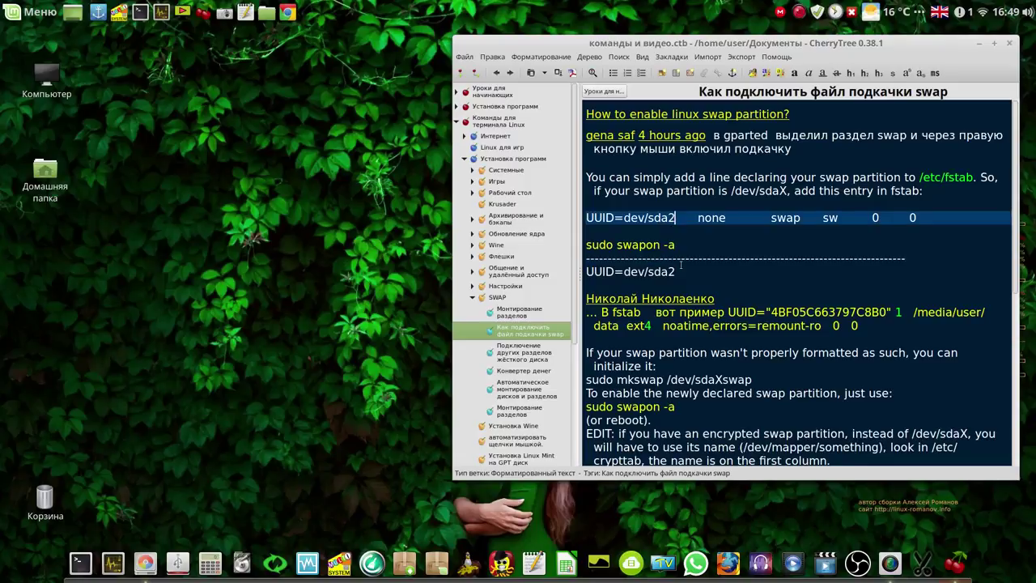
Change UUID=dev/sda2 to UUID=dev/sda5 in the fstab line and copy the whole line
key(BackSpace)
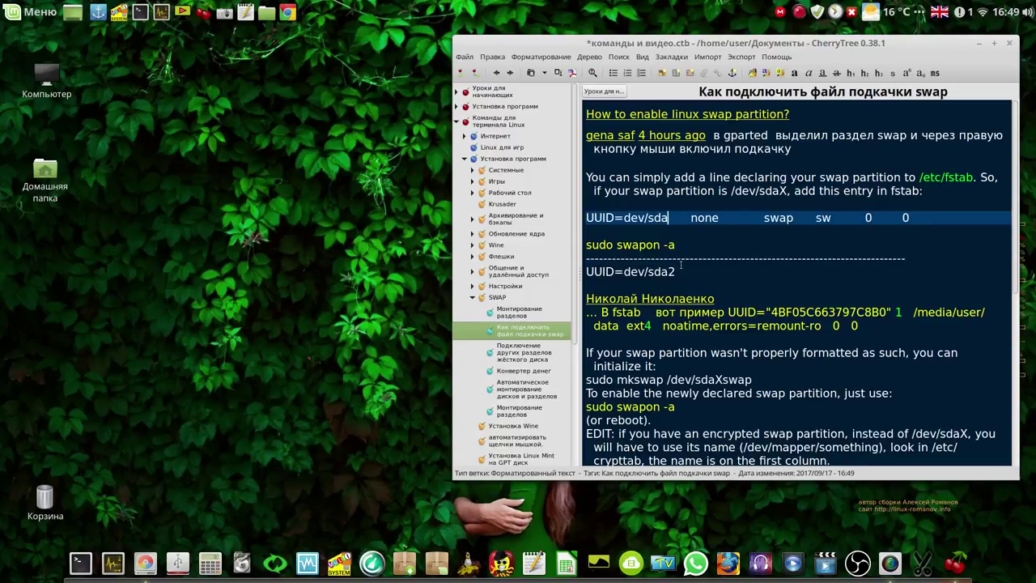
text(5)
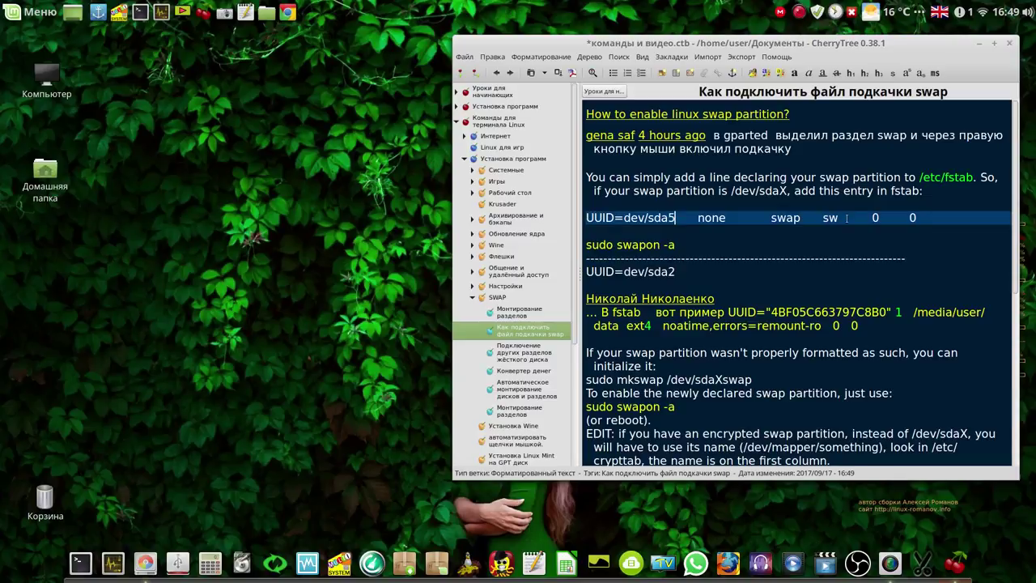
triple_click(920, 217)
drag(920, 217, 588, 218)
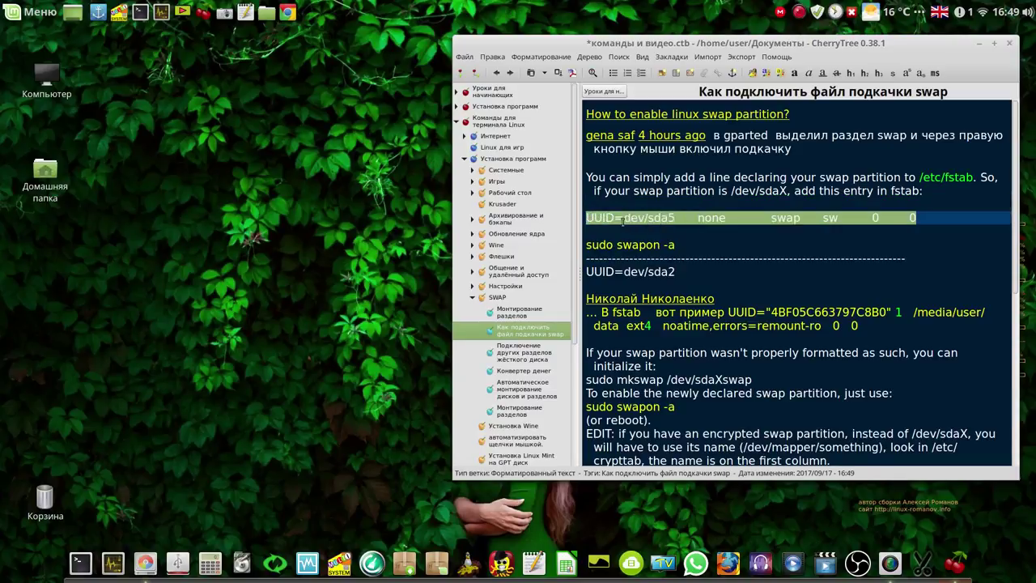
right_click(621, 220)
click(639, 242)
Open the file manager and browse from the home folder to /etc
click(267, 16)
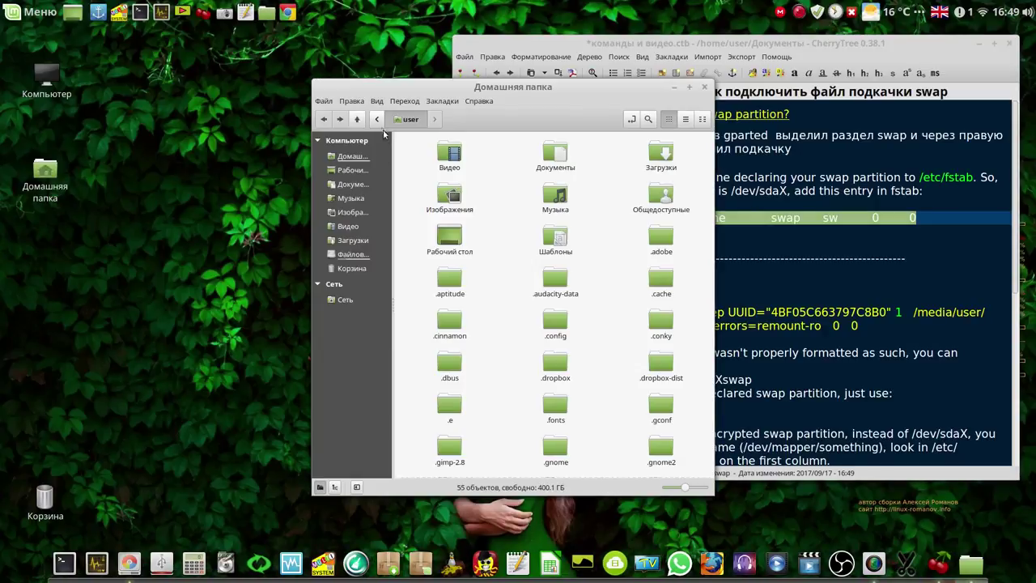
click(377, 121)
click(397, 122)
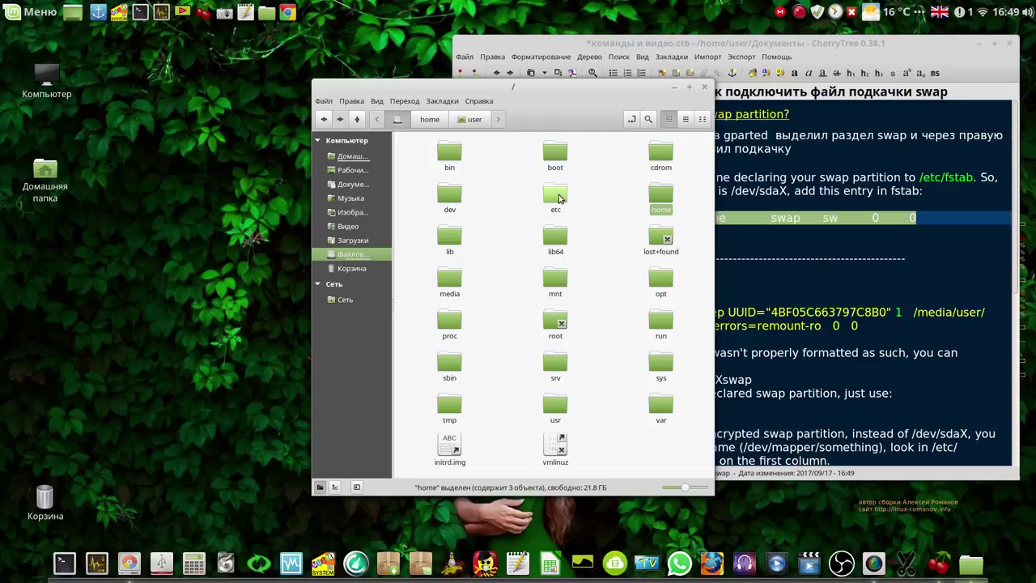
double_click(559, 197)
drag(712, 149, 702, 350)
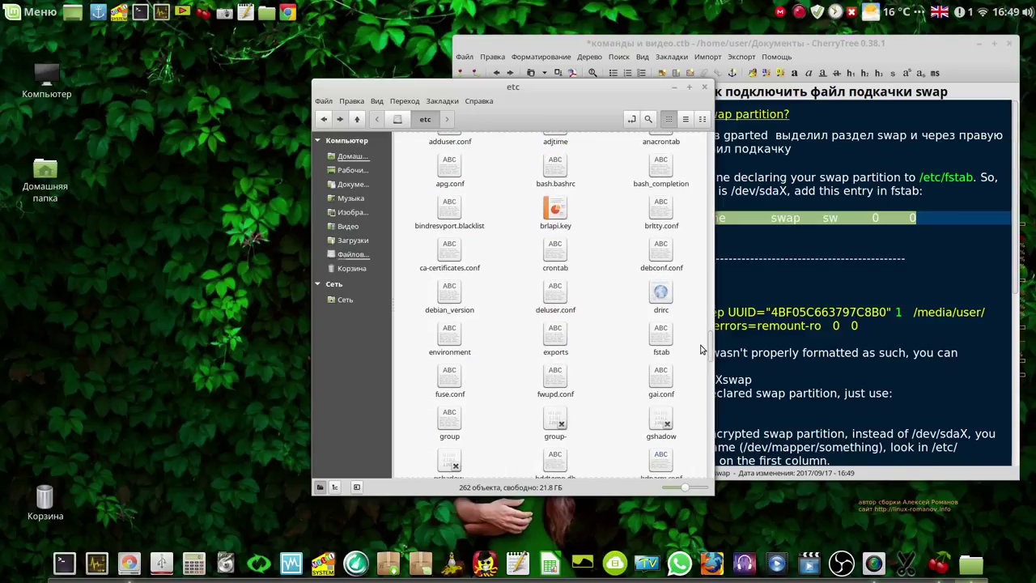
Go back up to / and open the etc folder with 'Открыть как root'
right_click(654, 335)
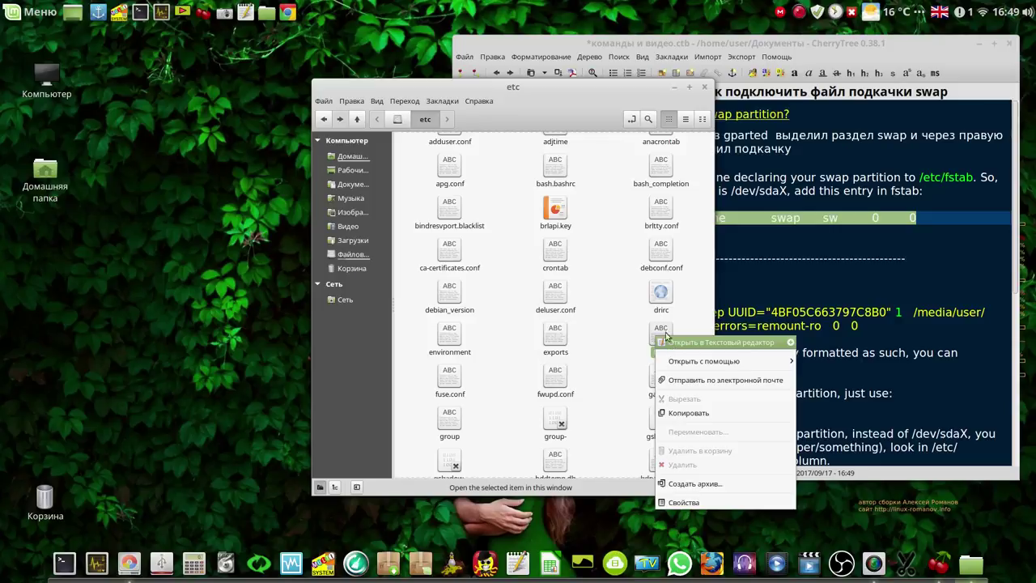
click(359, 119)
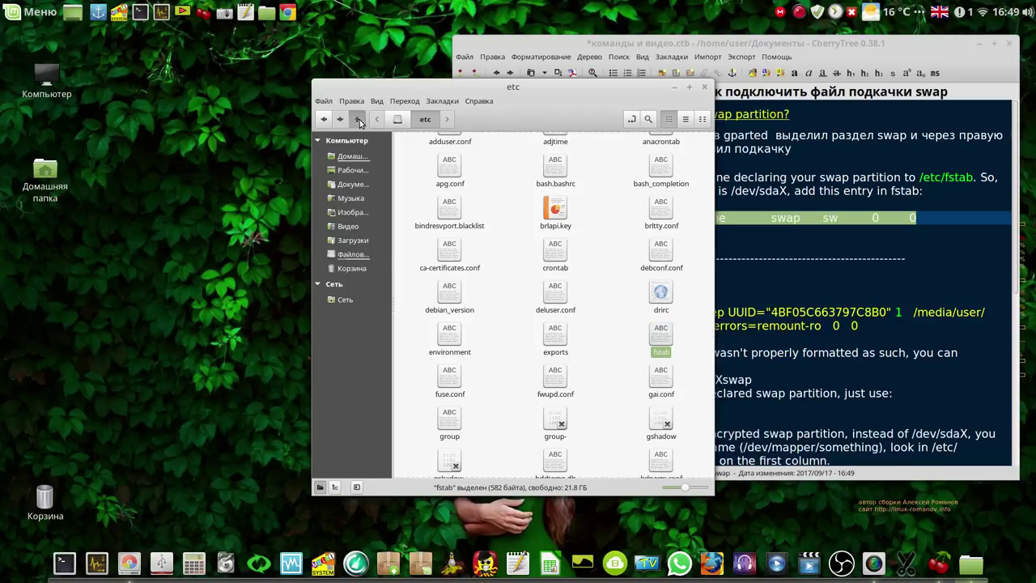
click(359, 119)
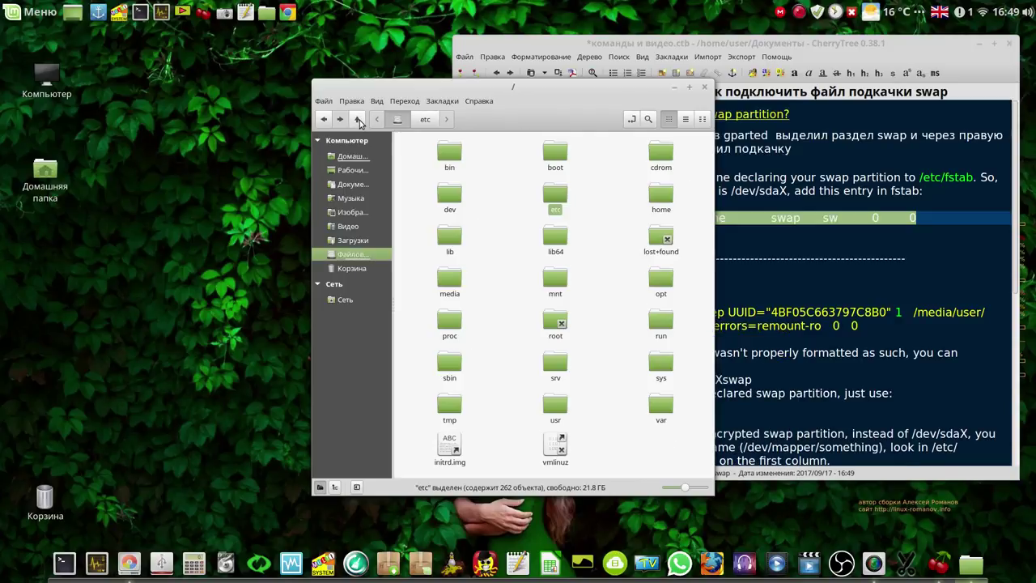
right_click(556, 198)
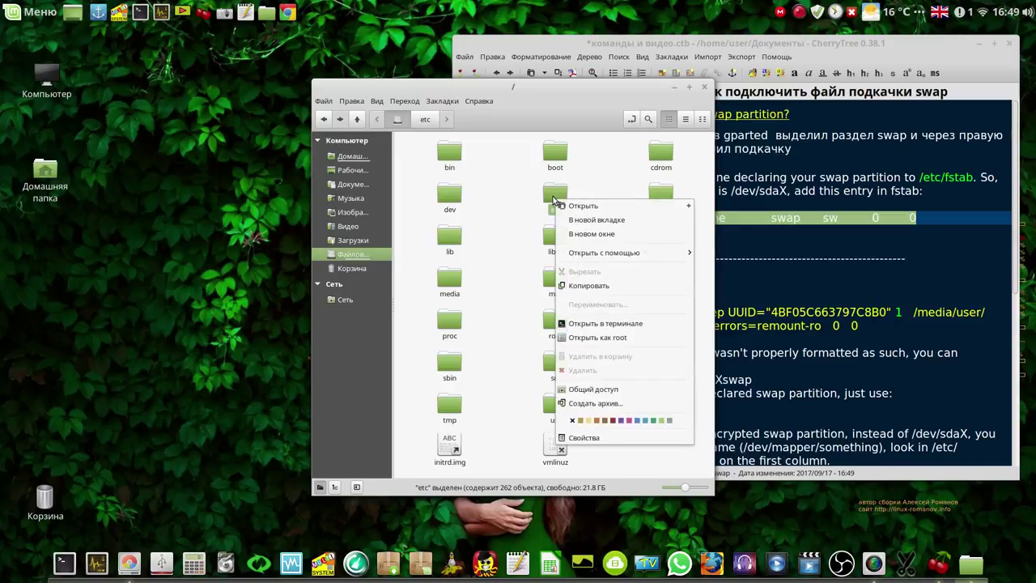
click(597, 337)
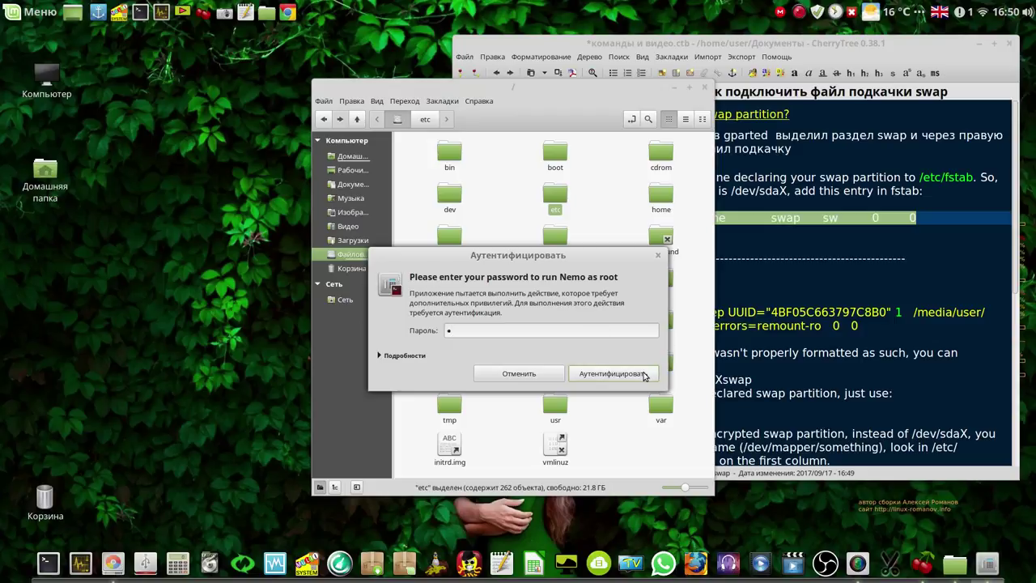
Authenticate as root, show etc as a detailed list and open fstab in Xed
click(646, 375)
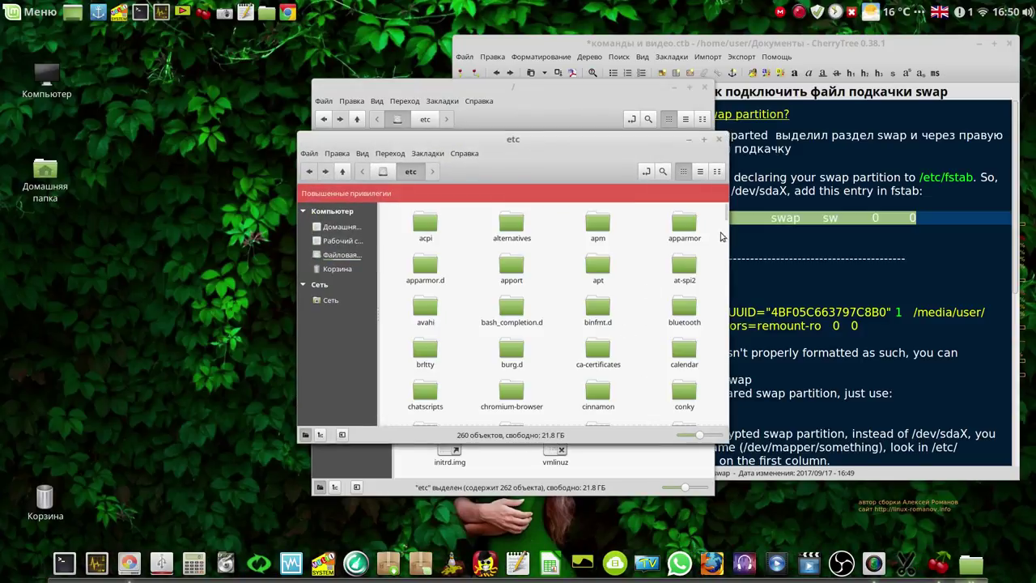
click(701, 171)
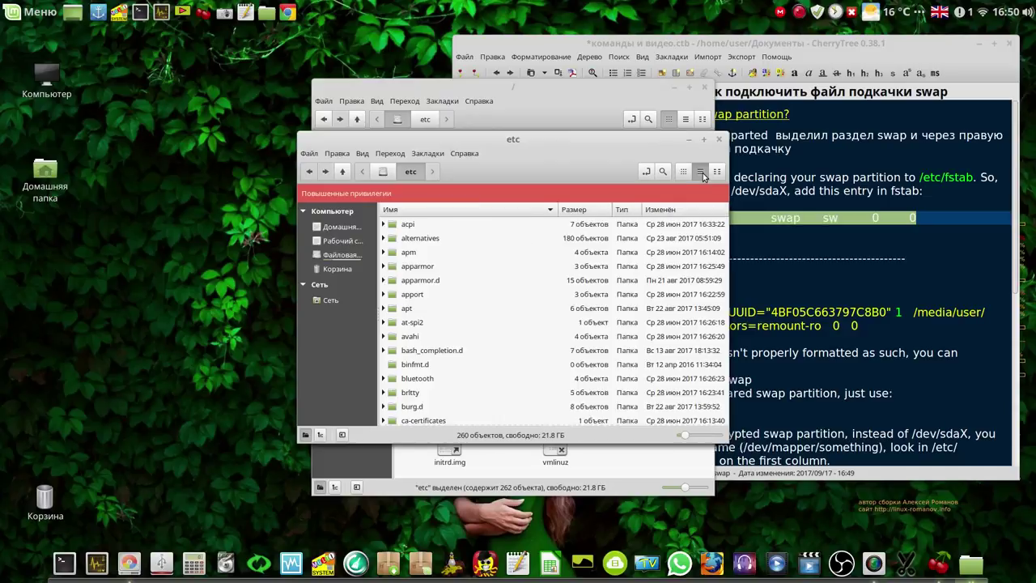
drag(724, 230, 727, 352)
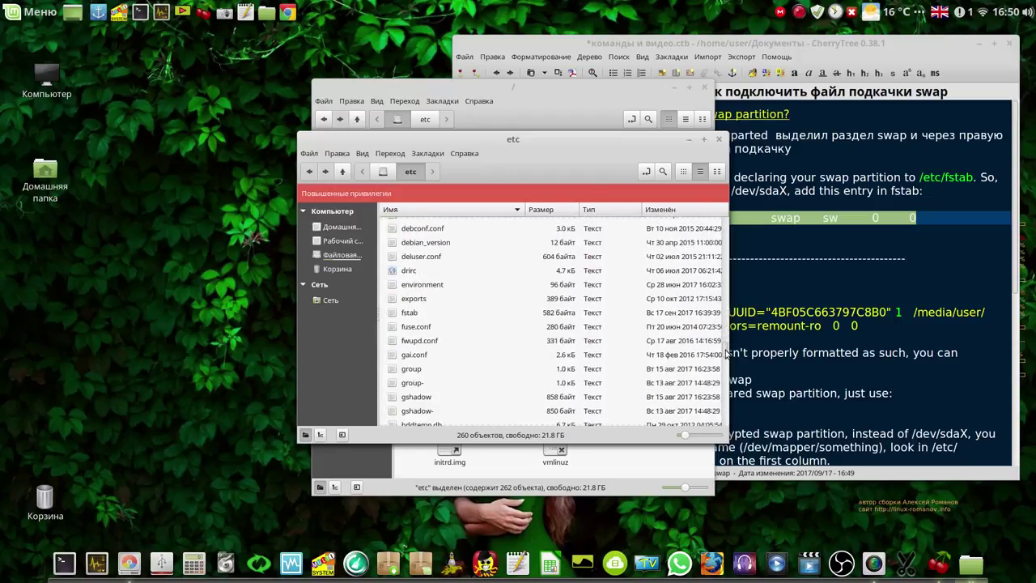
double_click(402, 312)
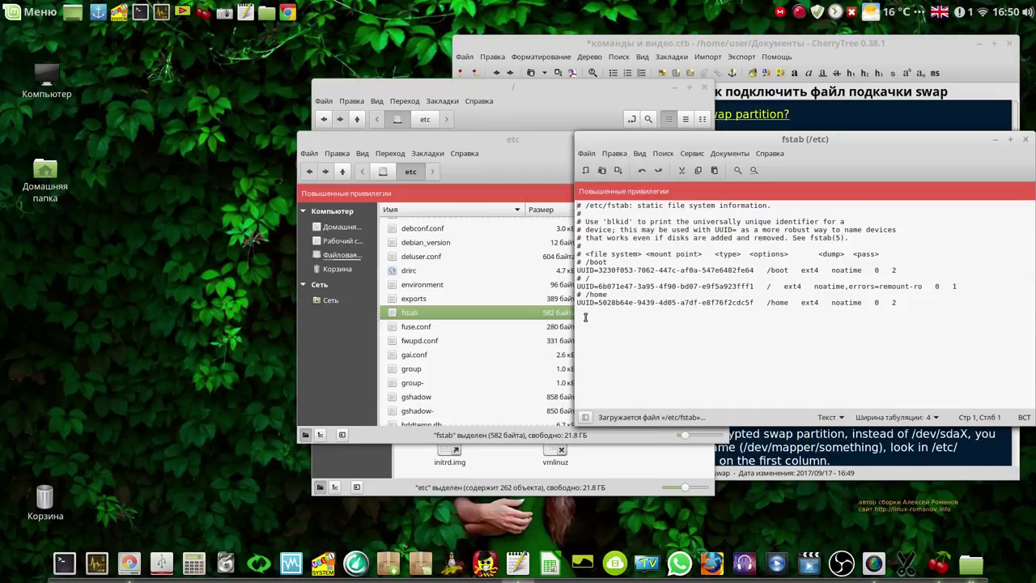
Append 'UUID=dev/sda5 none swap sw 0 0' to fstab, save, and select 'sudo swapon -a' in the notes
click(585, 316)
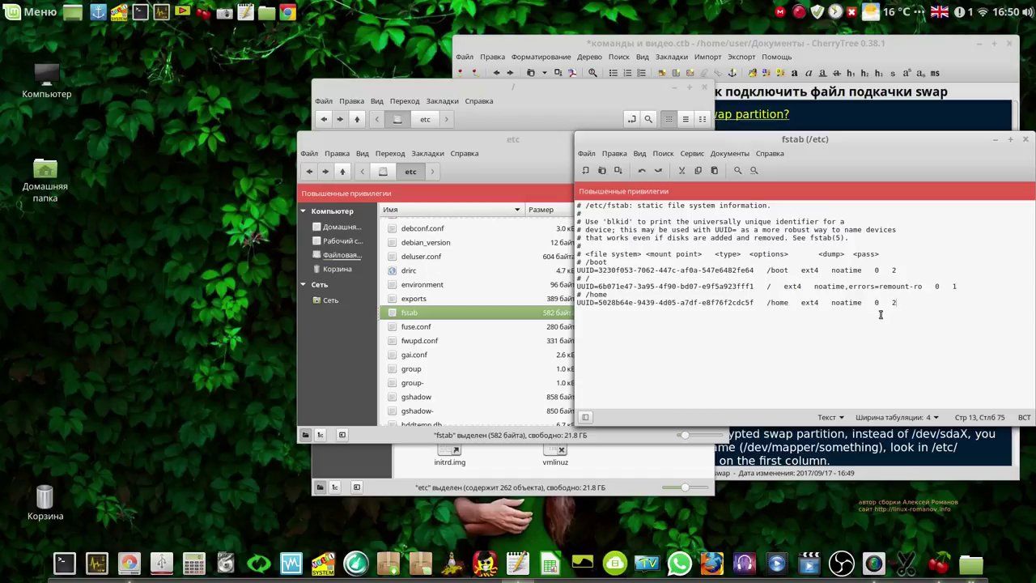
key(Return)
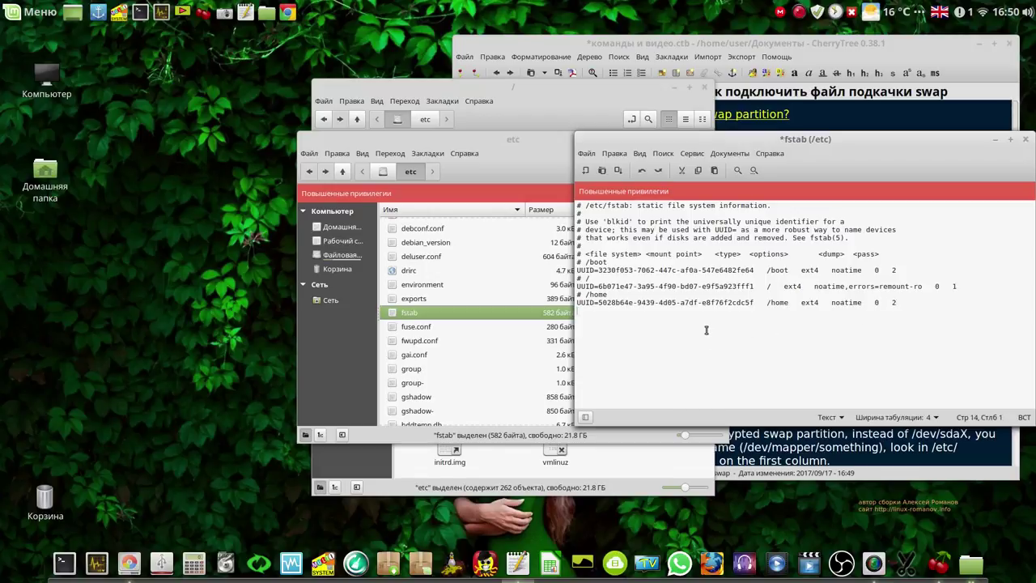
right_click(706, 330)
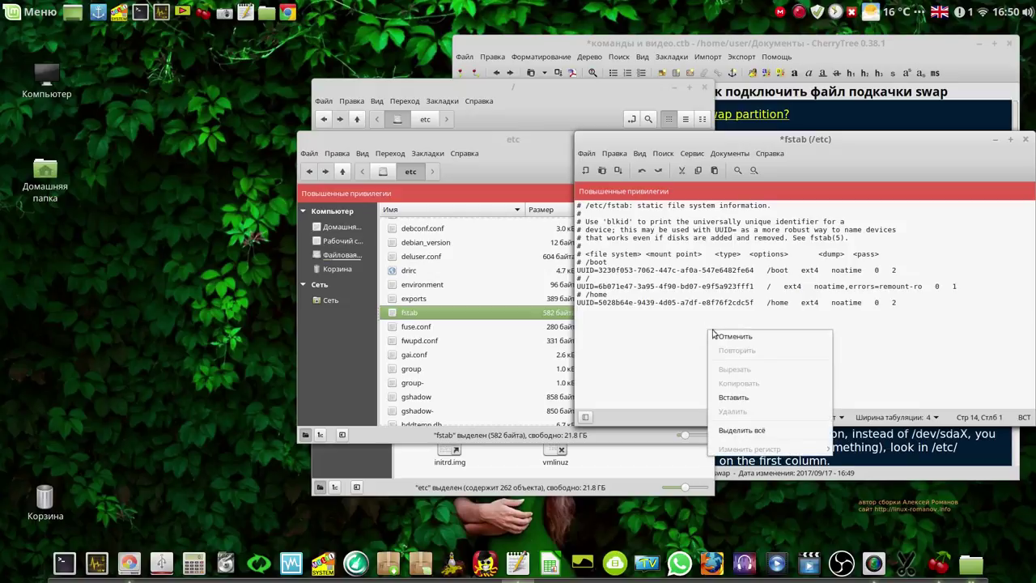
click(743, 395)
click(619, 171)
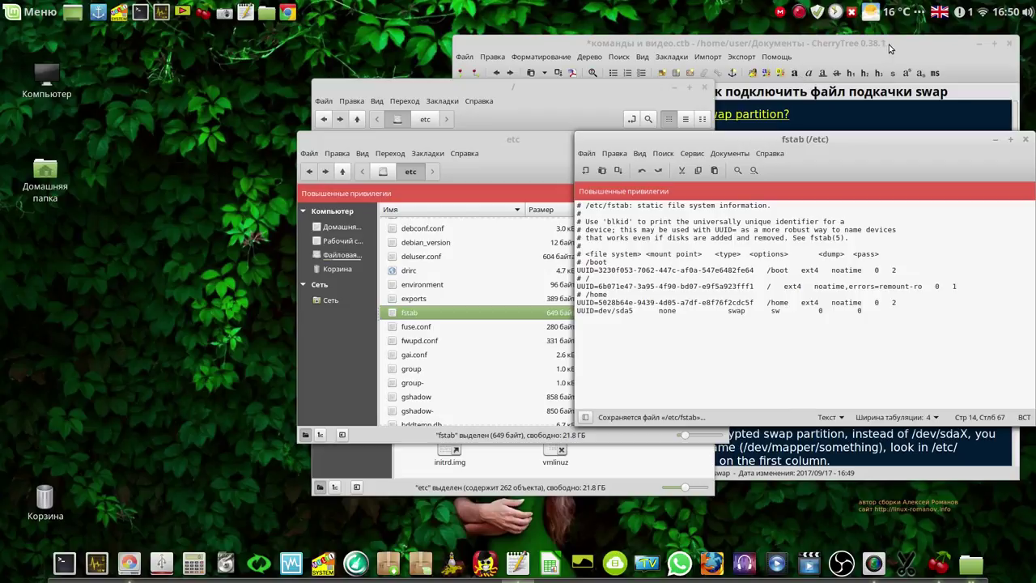
click(889, 45)
drag(675, 245, 576, 245)
key(ctrl+c)
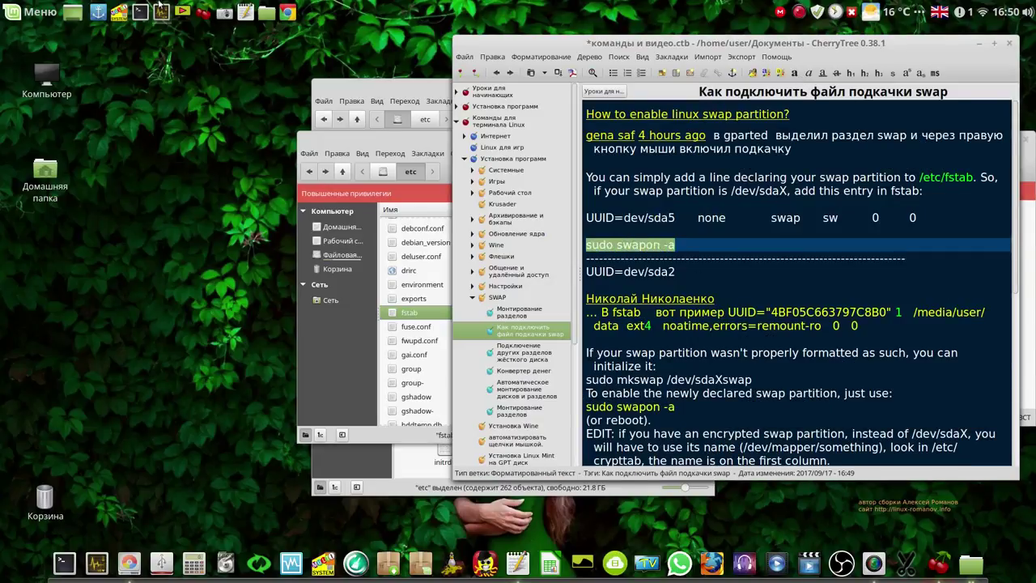
Run 'sudo swapon -a' in a new terminal; it finds no device for UUID=dev/sda5
click(174, 99)
key(ctrl+alt+t)
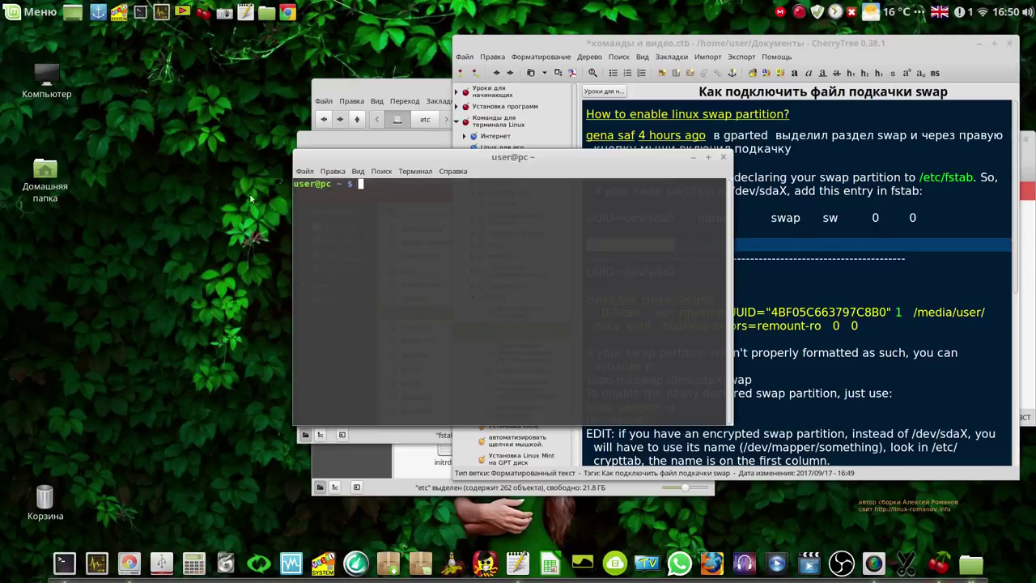
middle_click(367, 222)
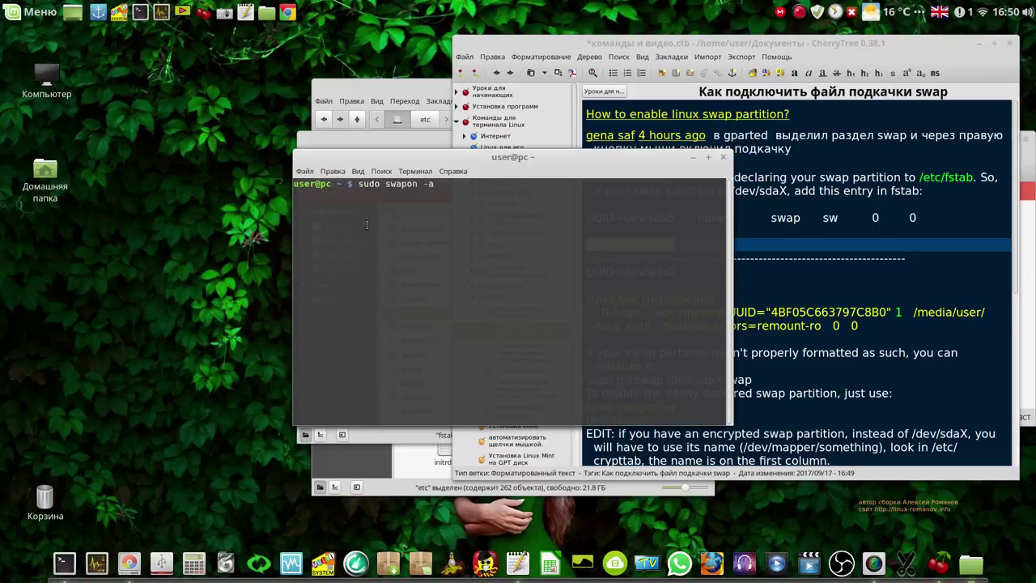
key(Return)
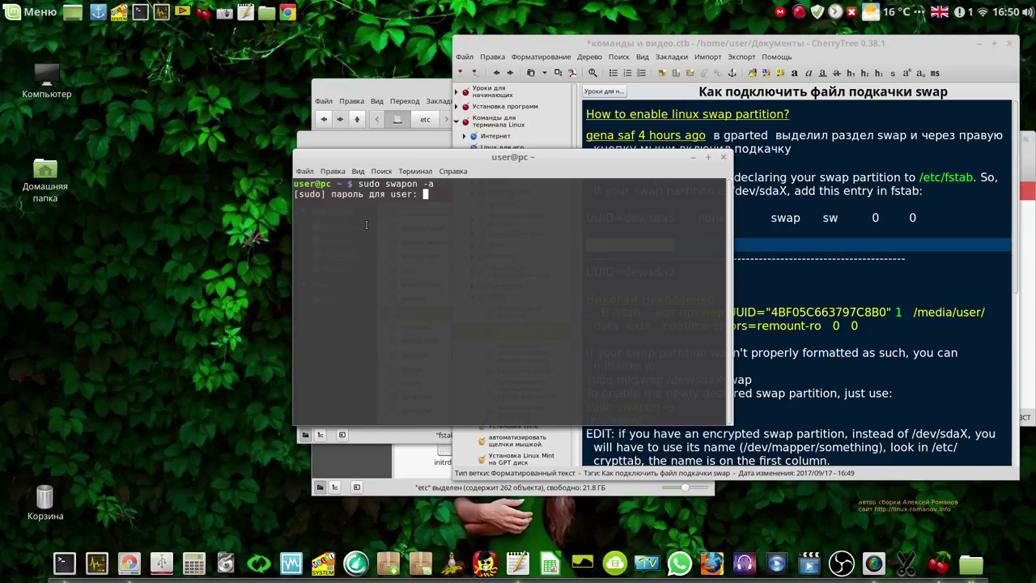
key(Return)
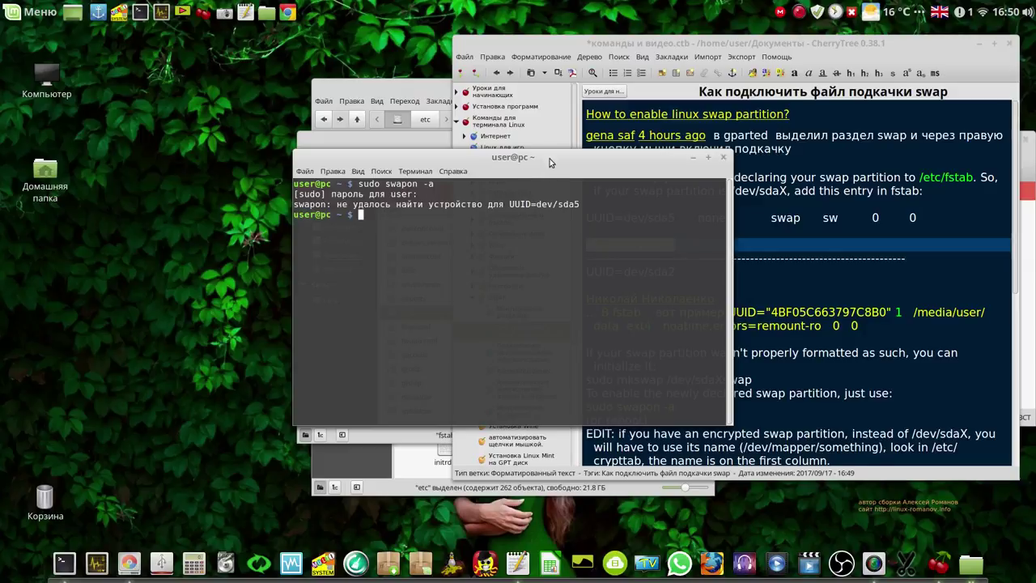
drag(515, 154, 258, 75)
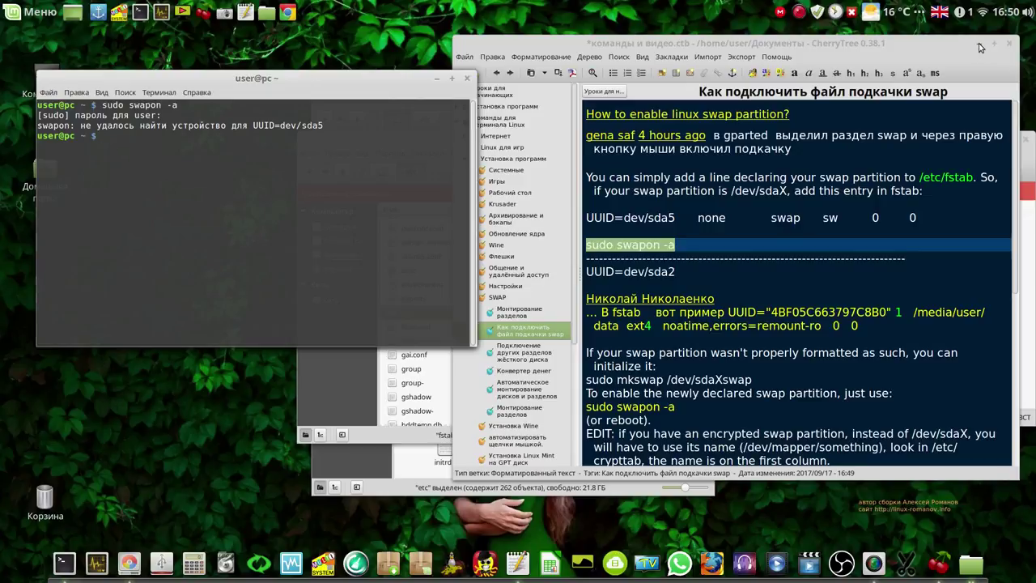
click(135, 569)
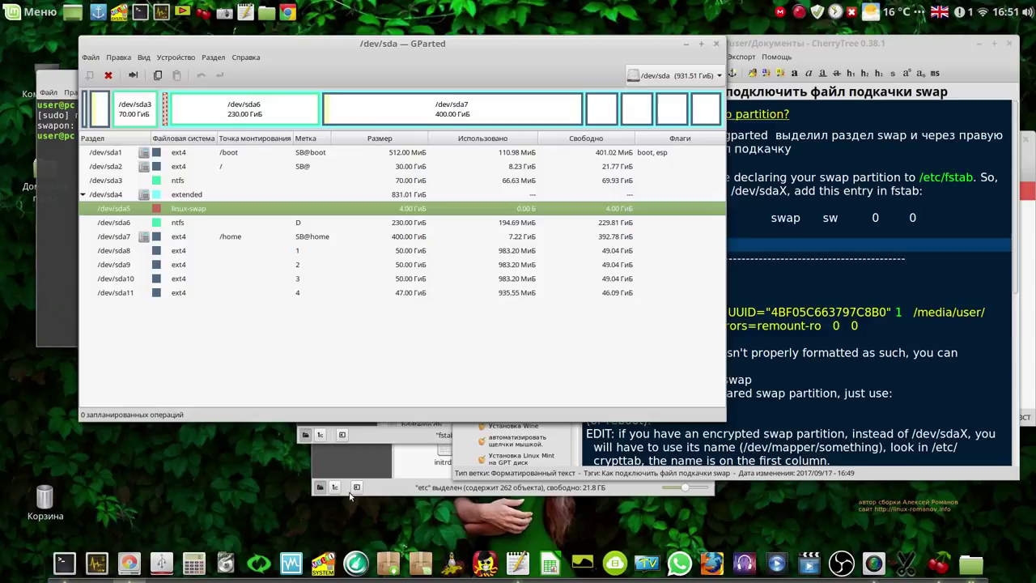
Open /dev/sda5's Информация in GParted, copy its UUID and close the dialog
right_click(224, 212)
click(259, 408)
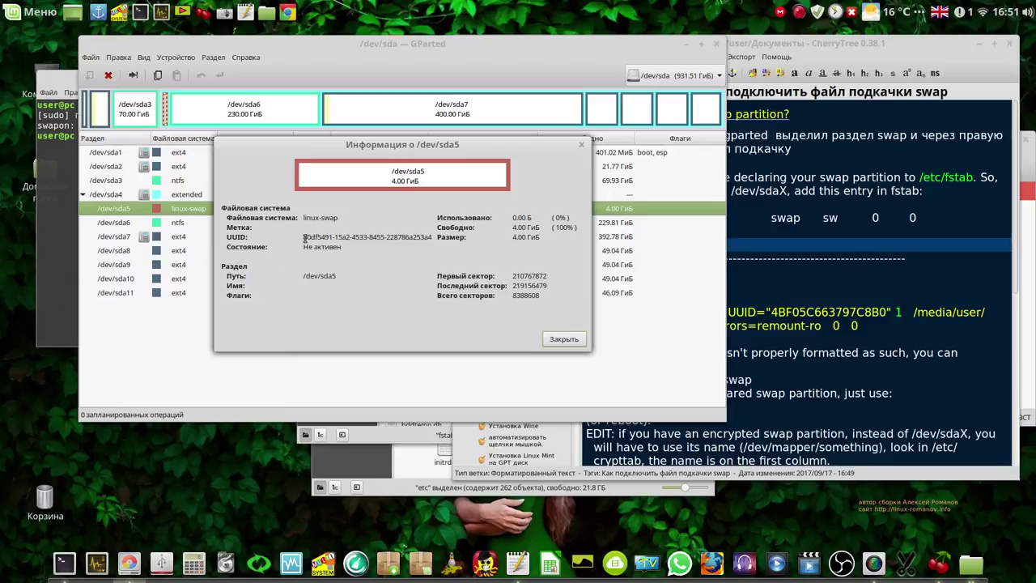
drag(314, 236, 439, 239)
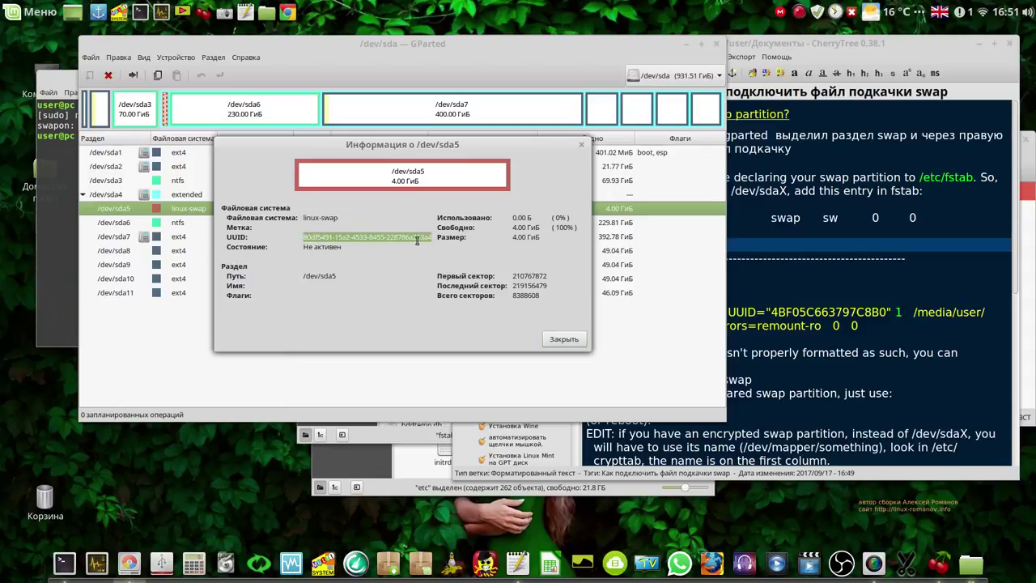
right_click(418, 239)
click(434, 265)
click(564, 339)
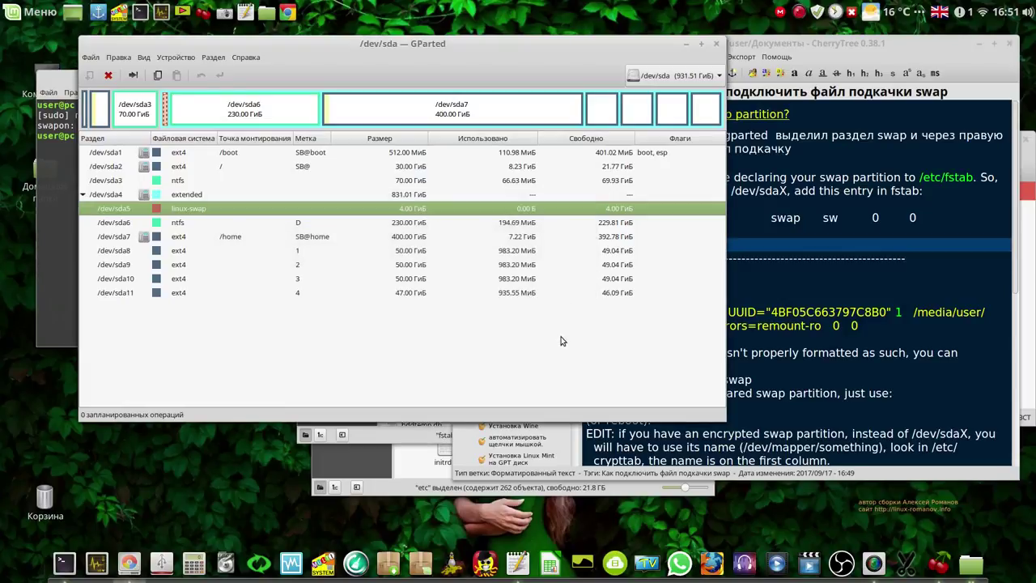
click(71, 168)
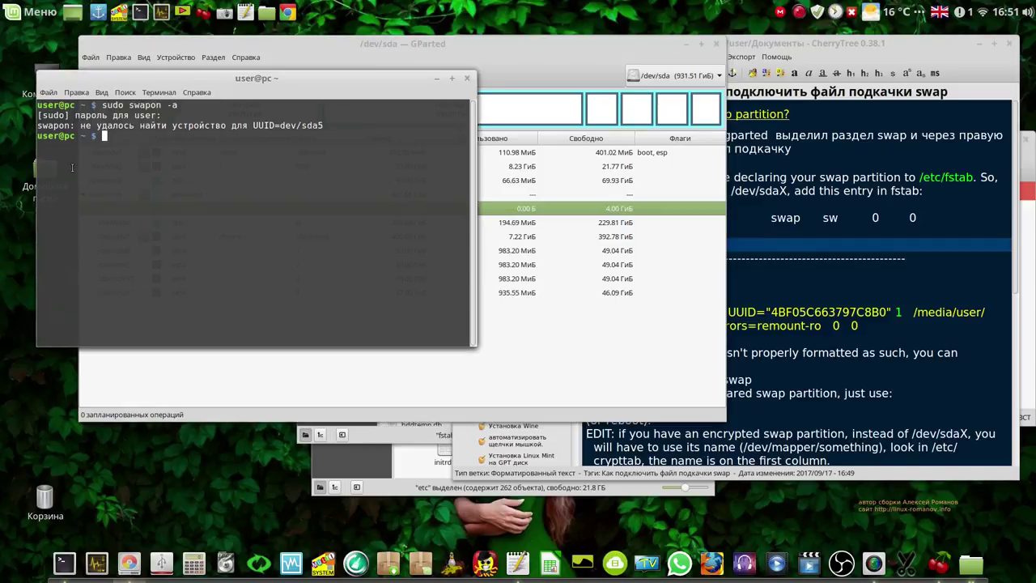
Bring the root-opened /etc/fstab editor back up and select dev/sda5 on its swap line
click(686, 46)
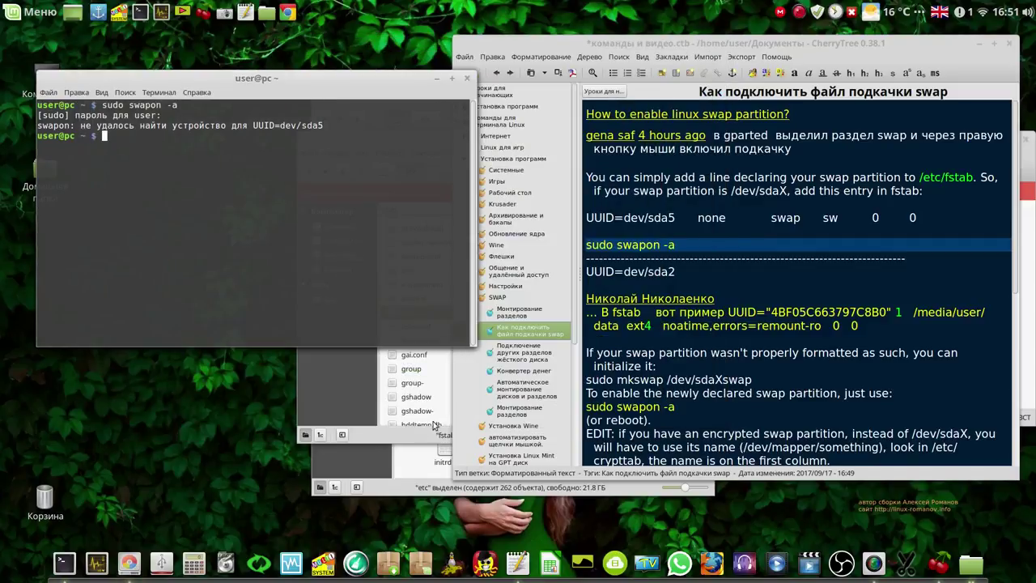
click(365, 435)
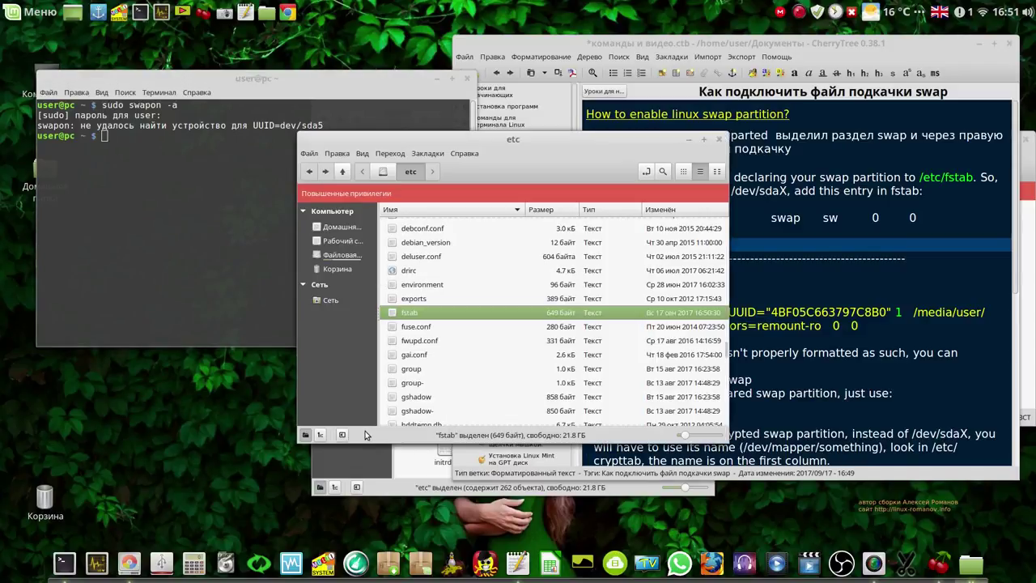
click(374, 487)
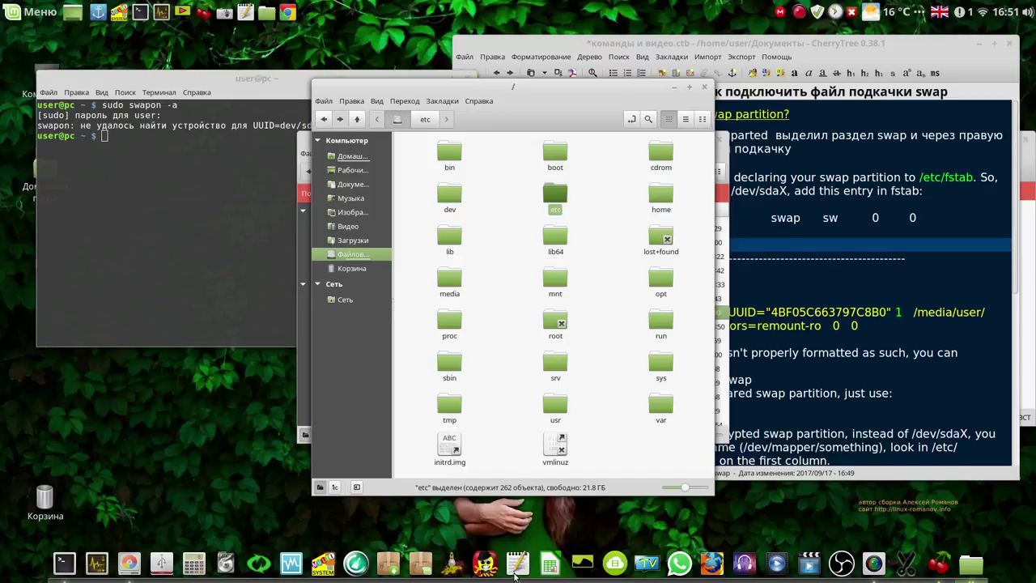
click(515, 571)
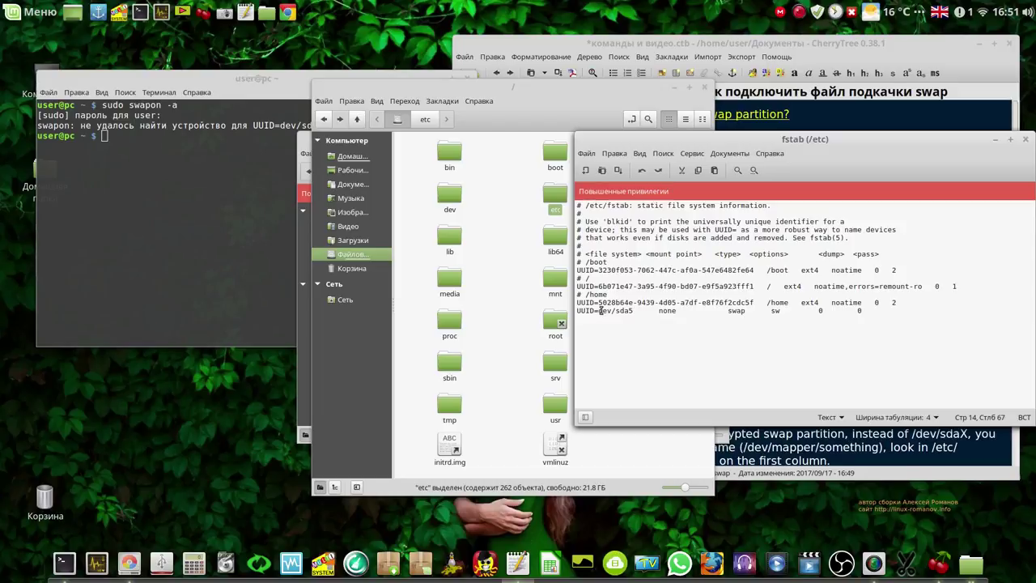
drag(599, 311, 631, 310)
Replace dev/sda5 with sda5's real UUID on the swap line and save fstab
right_click(627, 315)
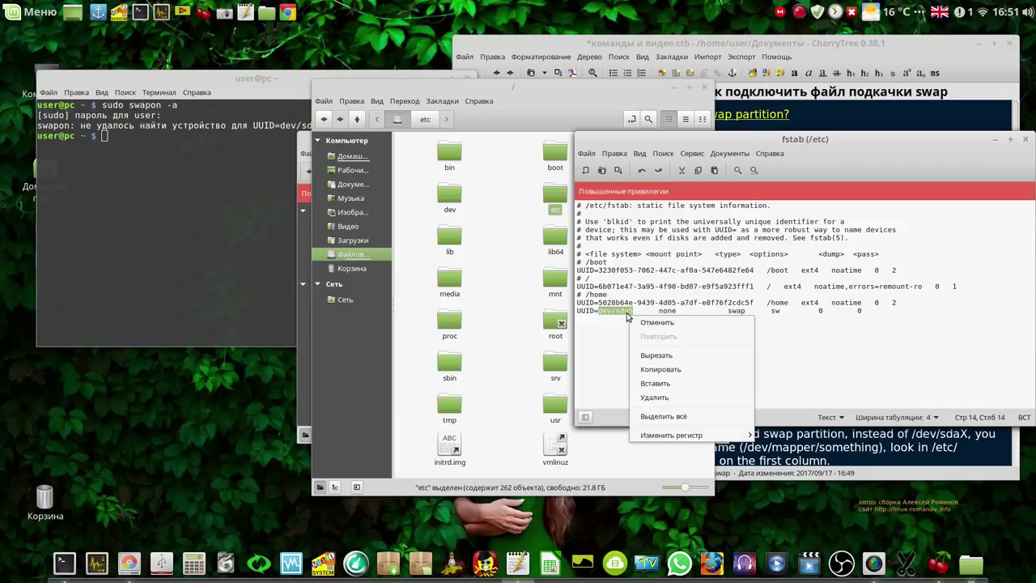
click(660, 384)
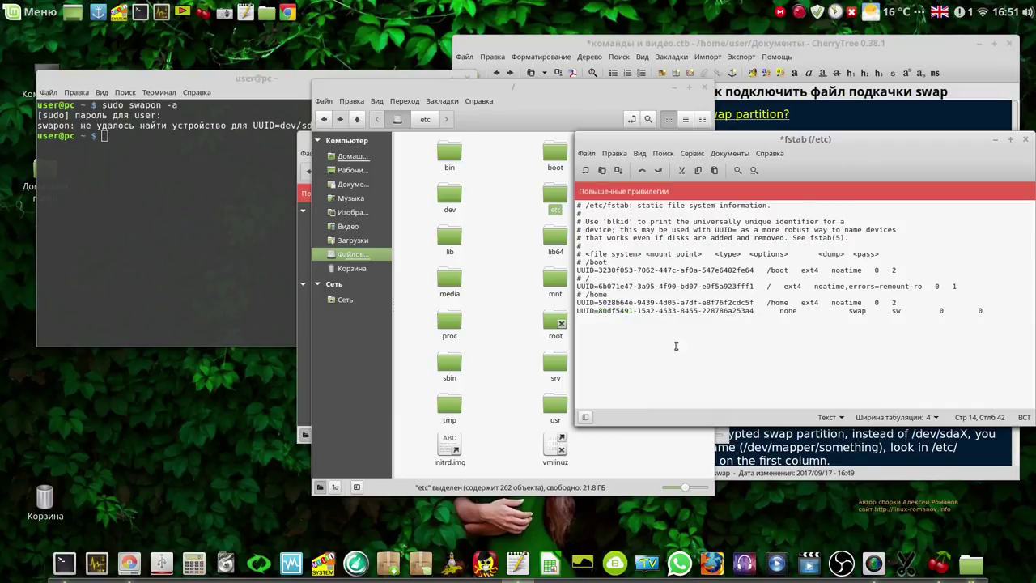
click(618, 171)
Rerun sudo swapon -a without error, then minimize xed and CherryTree
click(187, 164)
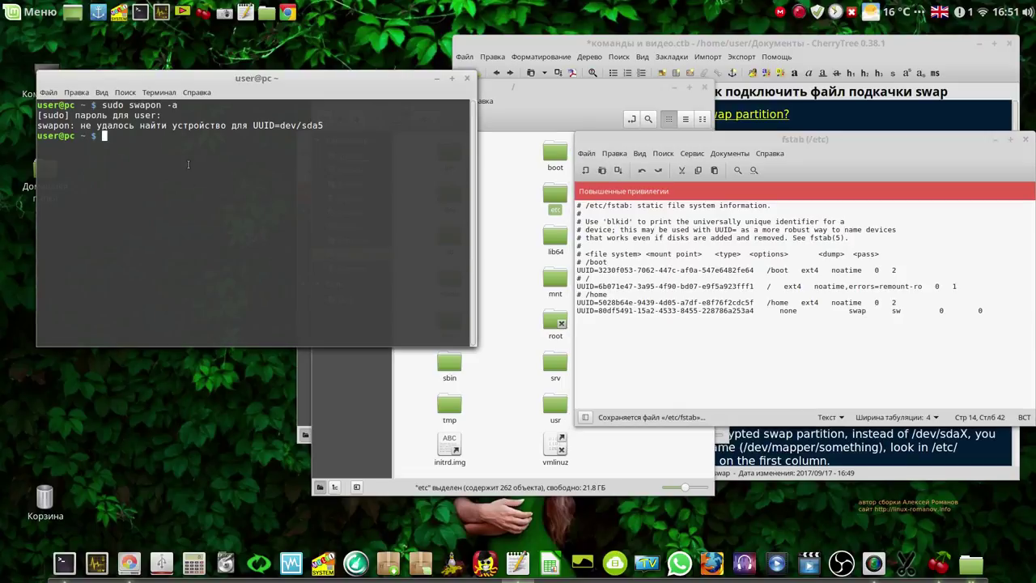
key(Up)
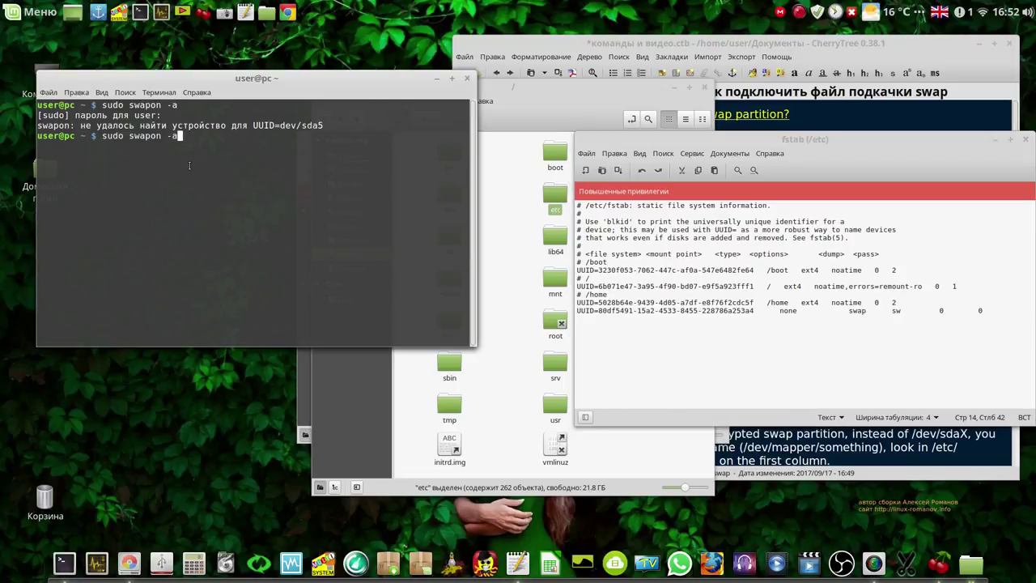
key(Return)
click(994, 140)
click(978, 45)
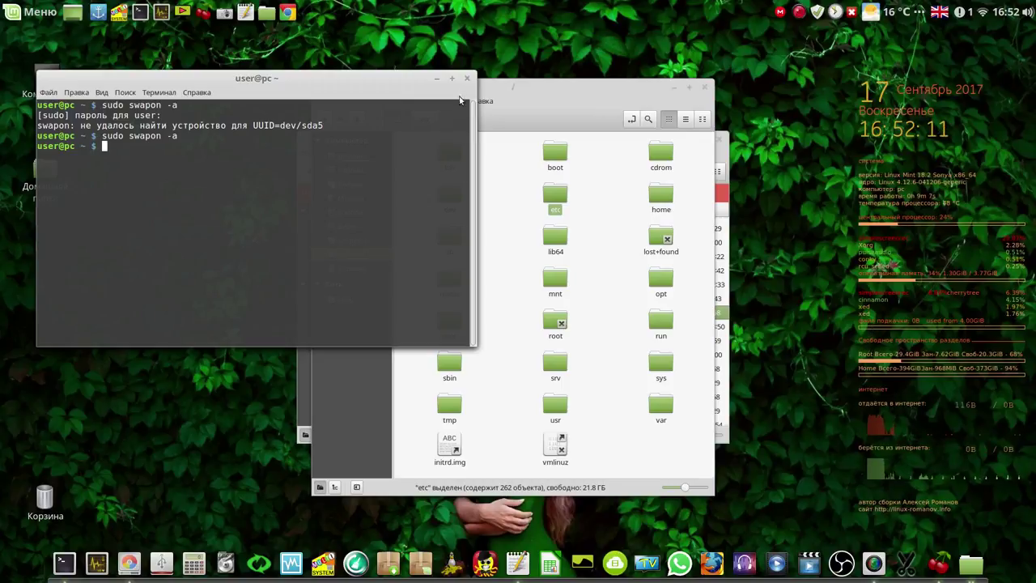
Close the terminal and both Nemo file manager windows
click(468, 79)
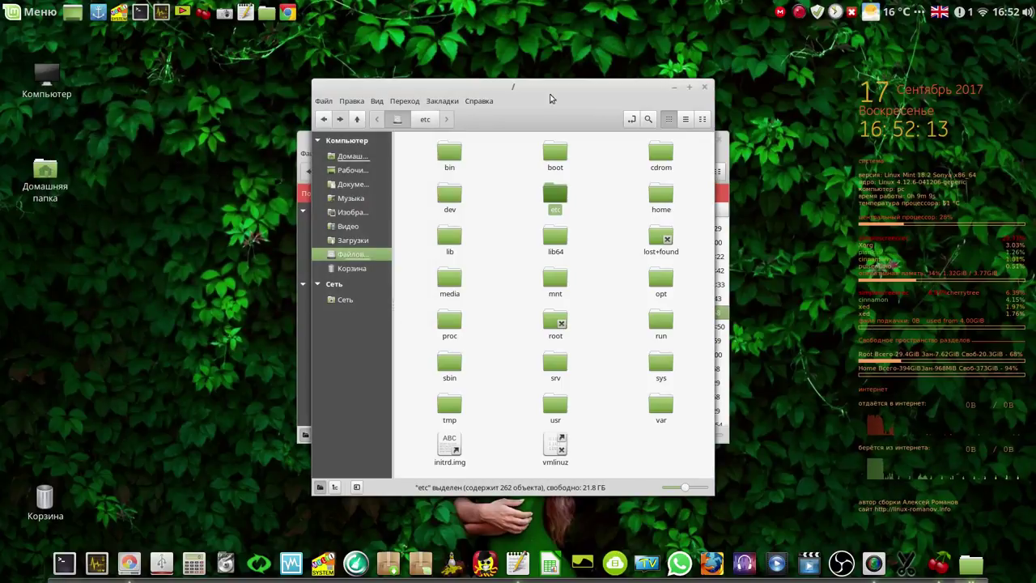
click(704, 89)
click(718, 140)
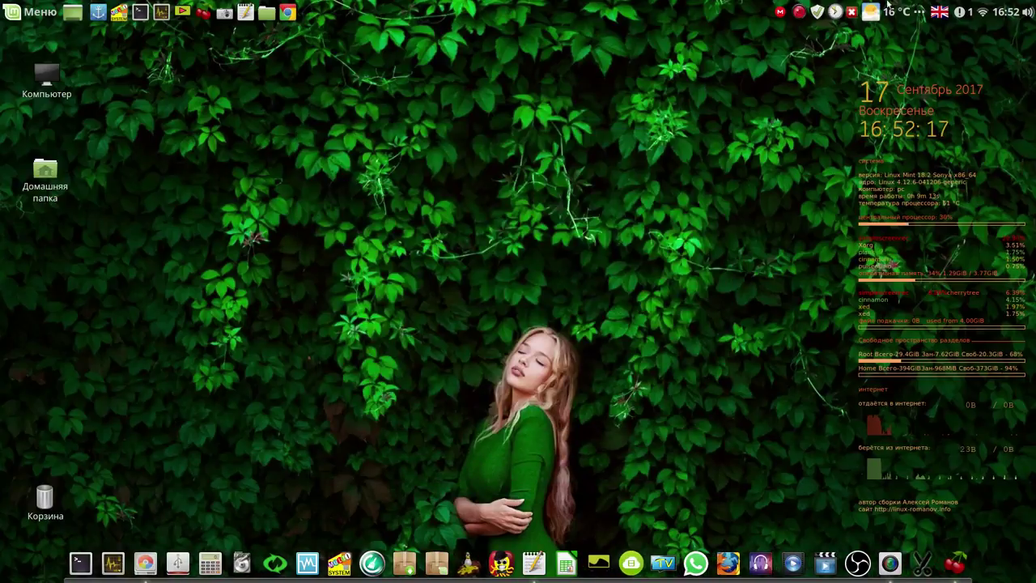
Clear the MEGAsync notification, then open and close the Date and Time settings
click(960, 13)
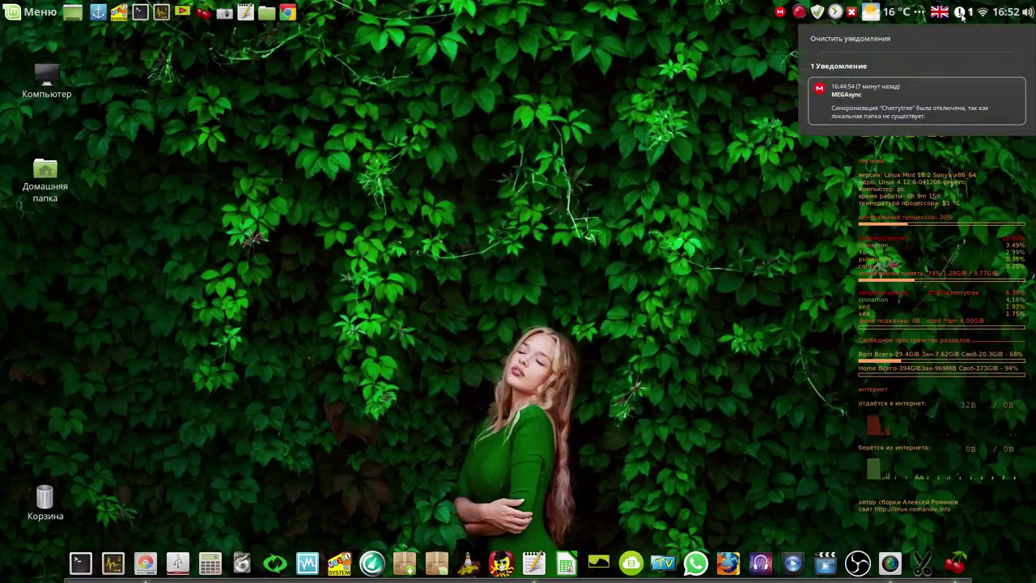
click(896, 35)
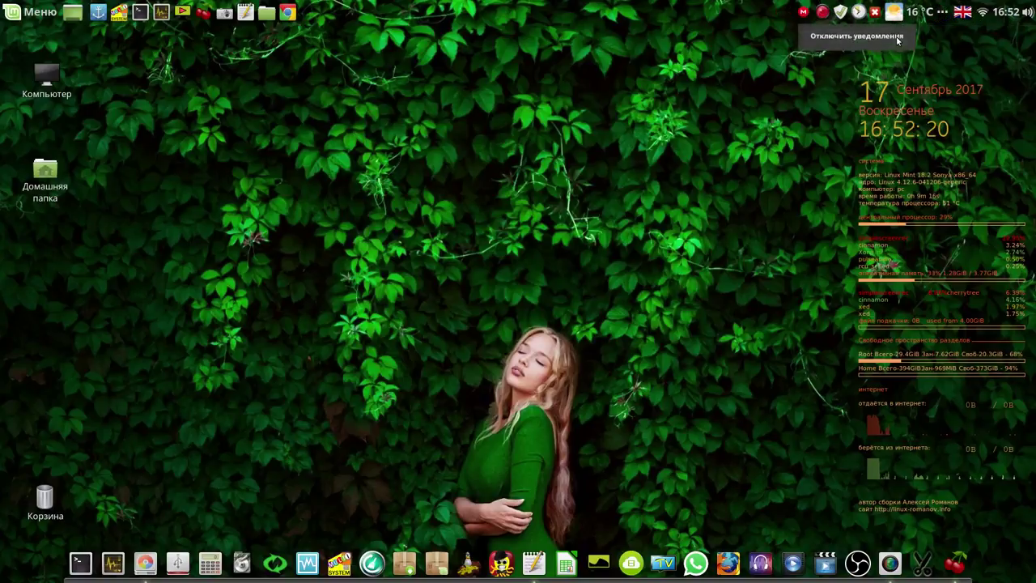
click(1000, 12)
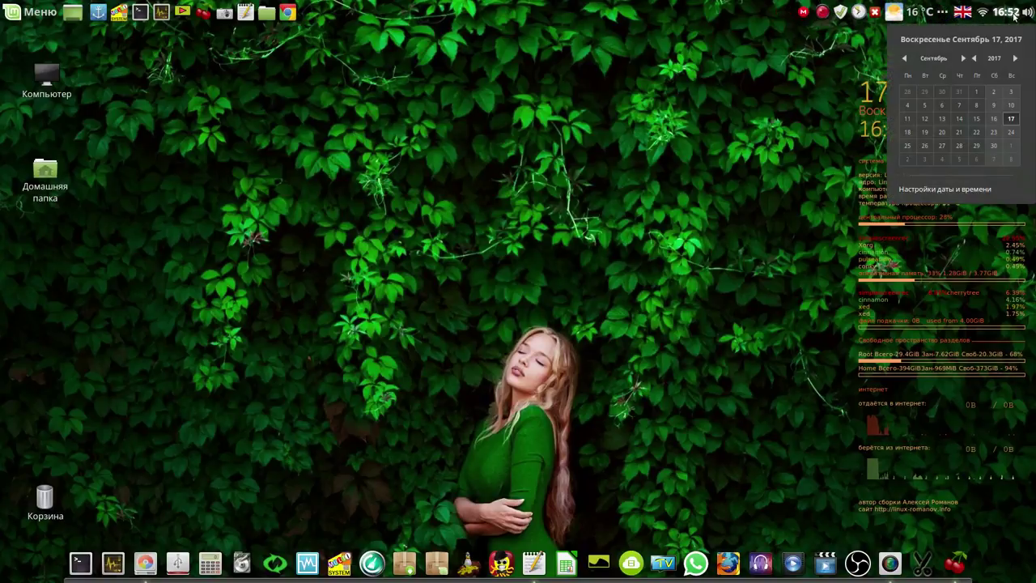
click(980, 190)
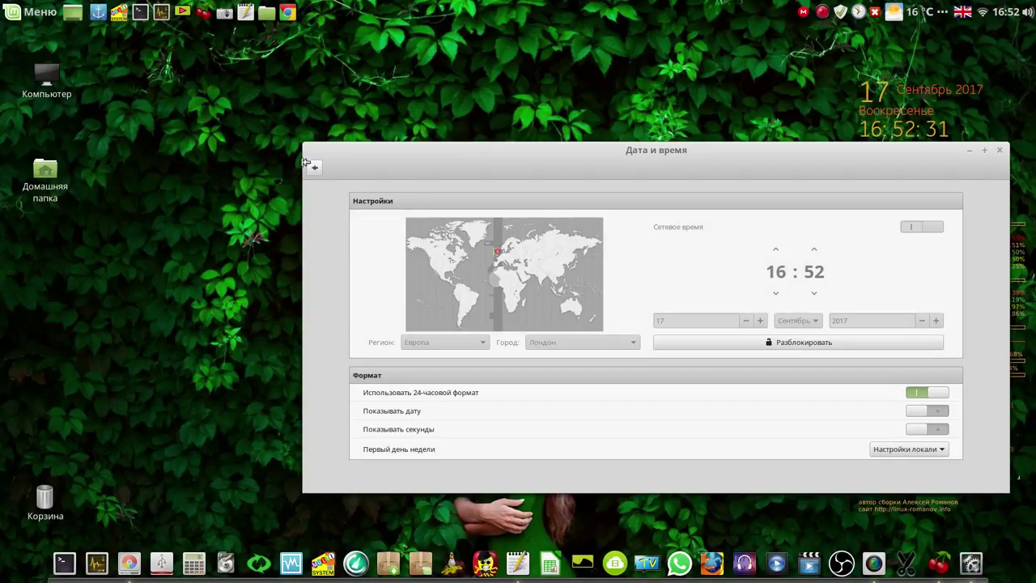
click(999, 149)
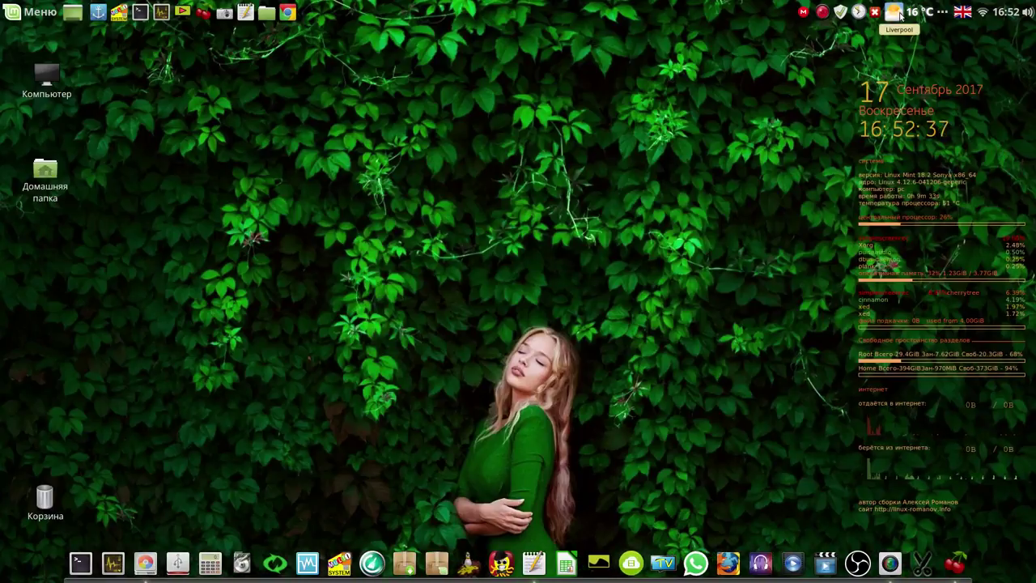
From the weather applet's Settings, open the Get WOEID lookup, browse it, then close that tab
right_click(901, 16)
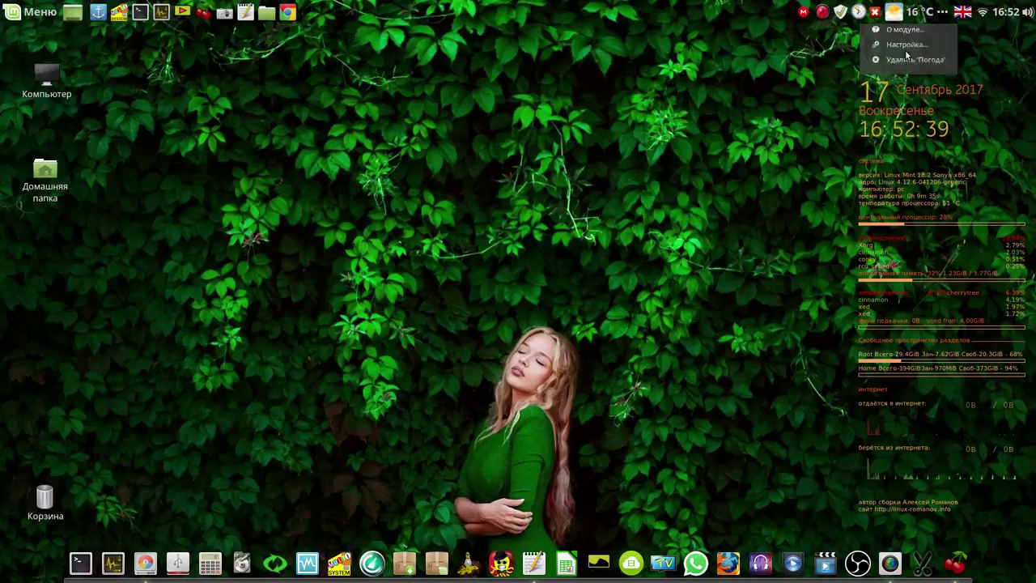
click(905, 46)
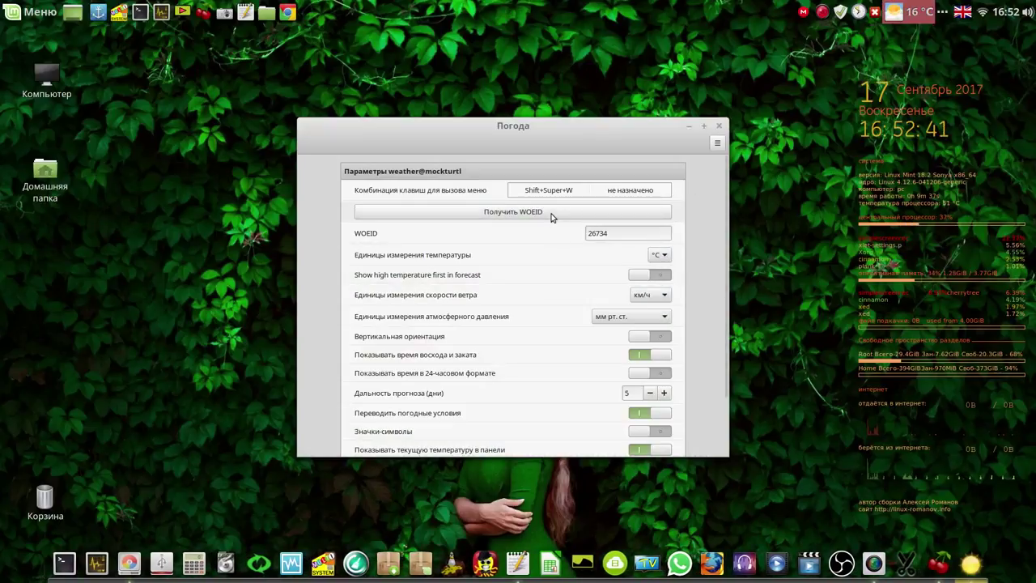
click(513, 211)
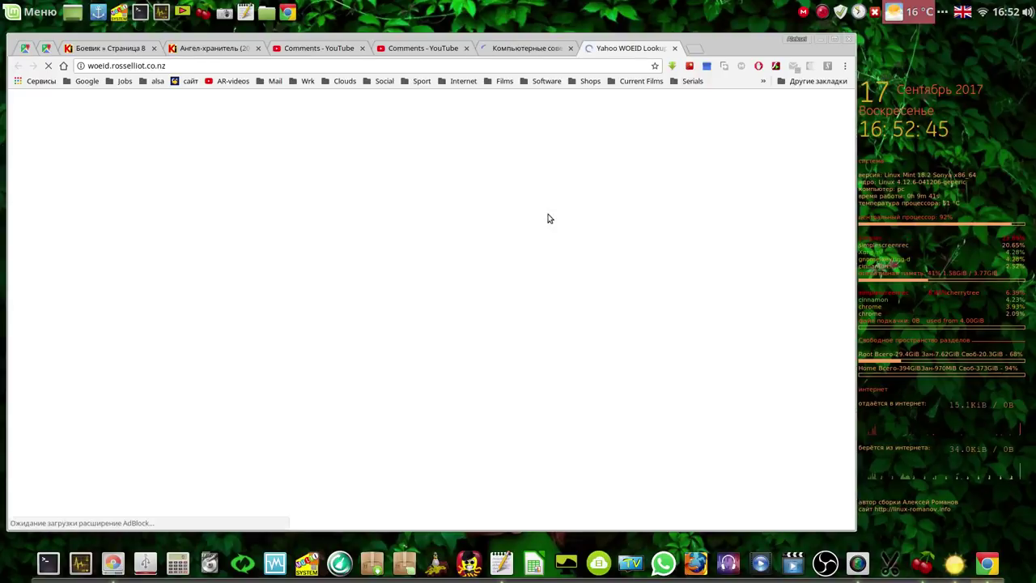
click(257, 473)
scroll(257, 469, down, 2)
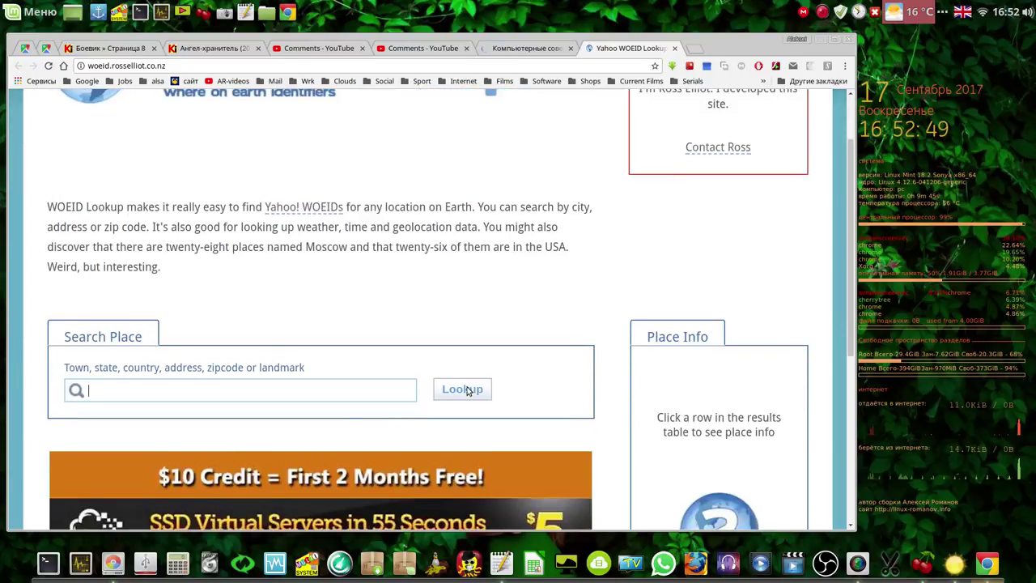
scroll(465, 394, down, 6)
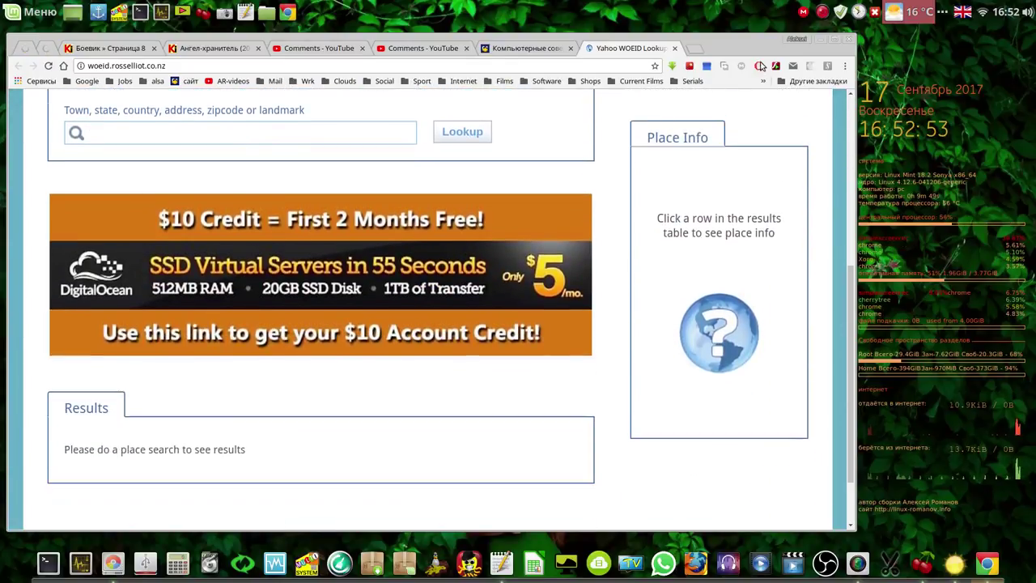
click(675, 49)
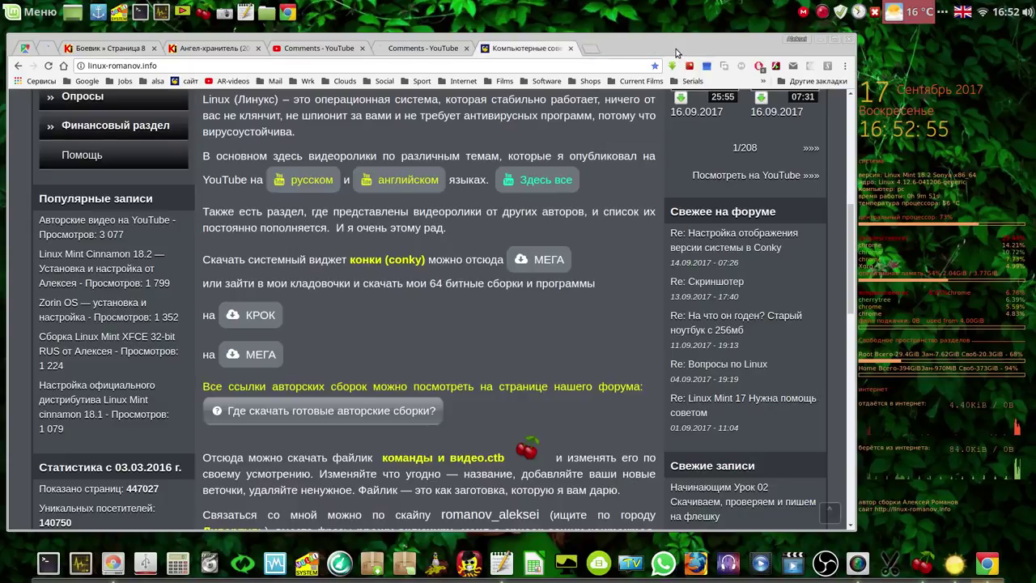
Minimize Chrome and close the Weather settings dialog, leaving the bare desktop
click(822, 40)
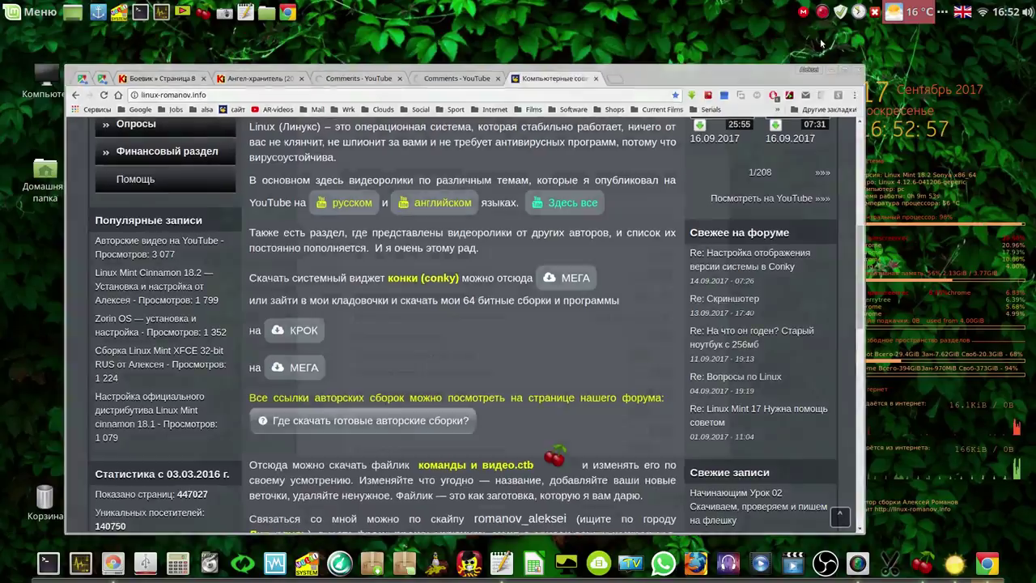
click(719, 125)
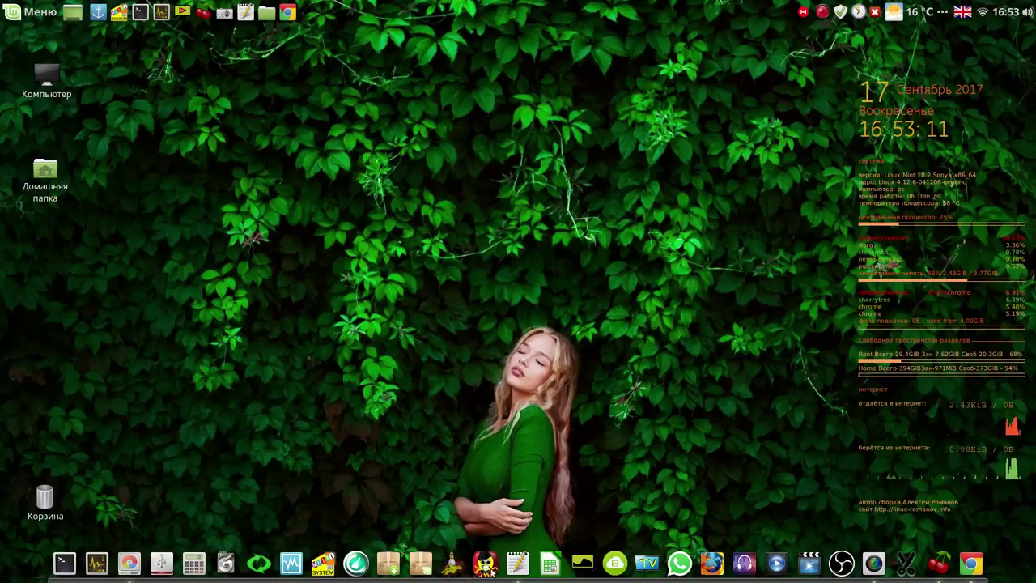
click(582, 562)
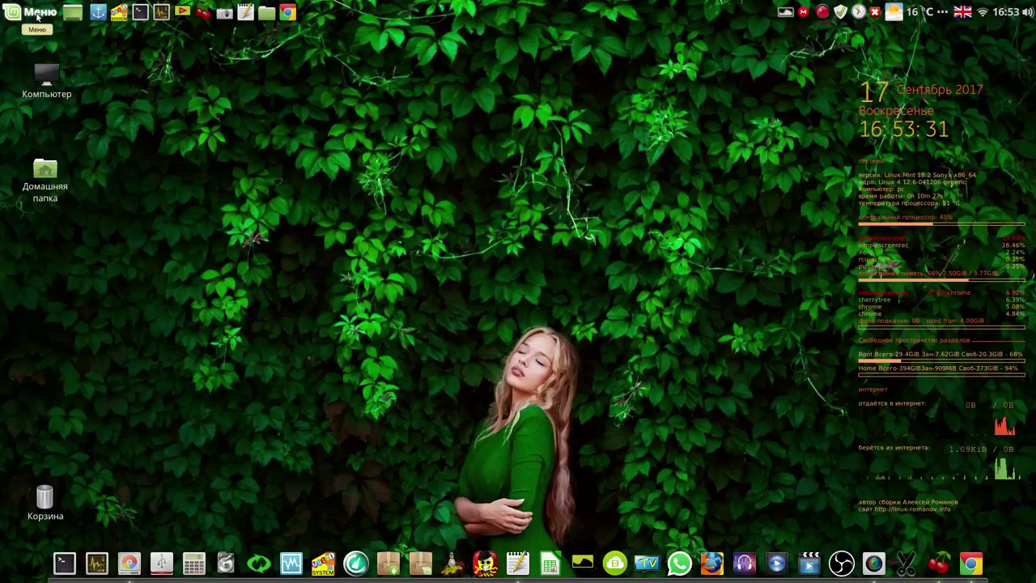
click(38, 16)
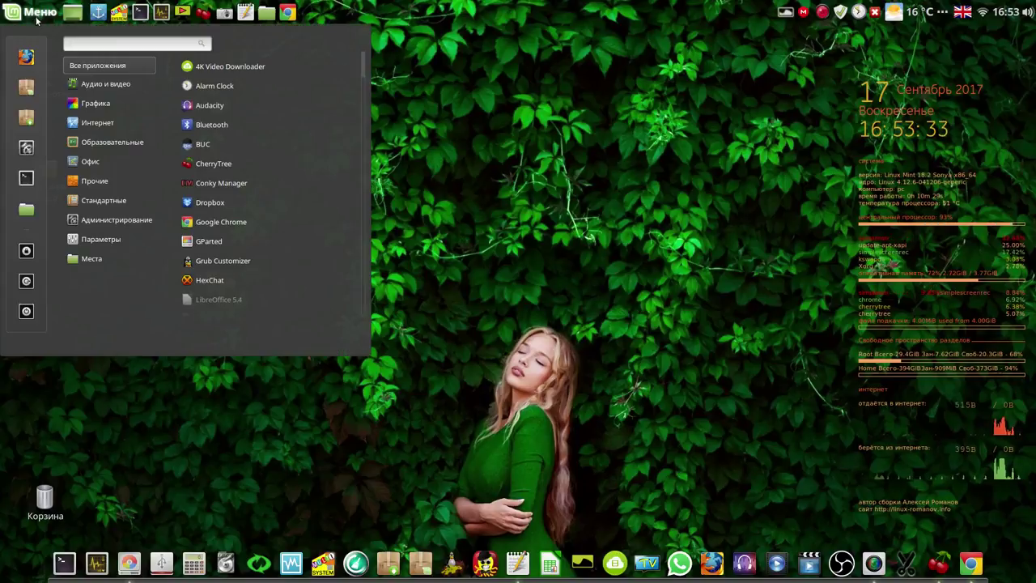
Uninstall HexChat from Menu > Internet, authorising and confirming the removal
mouse_move(111, 122)
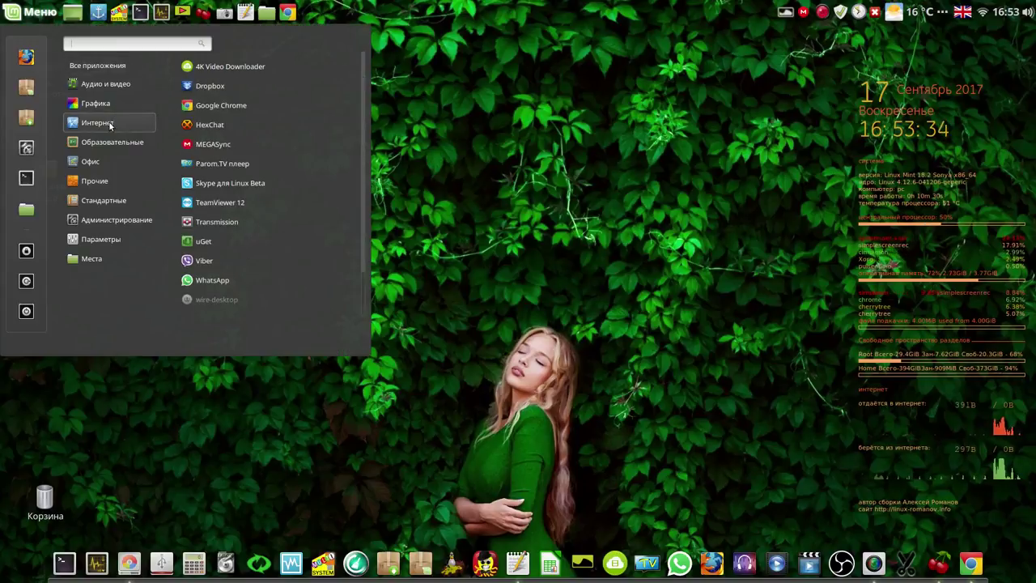
right_click(256, 123)
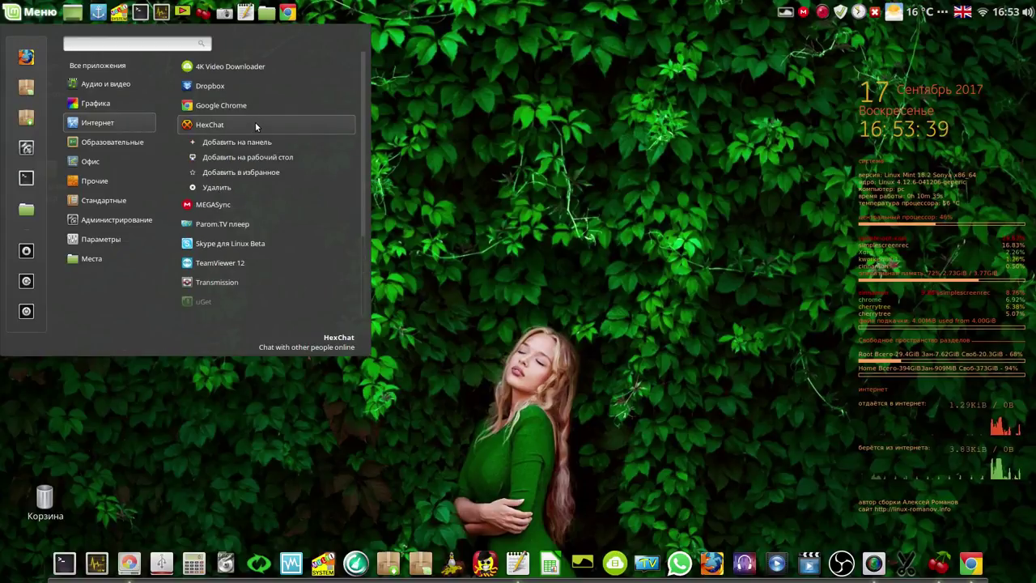
click(217, 188)
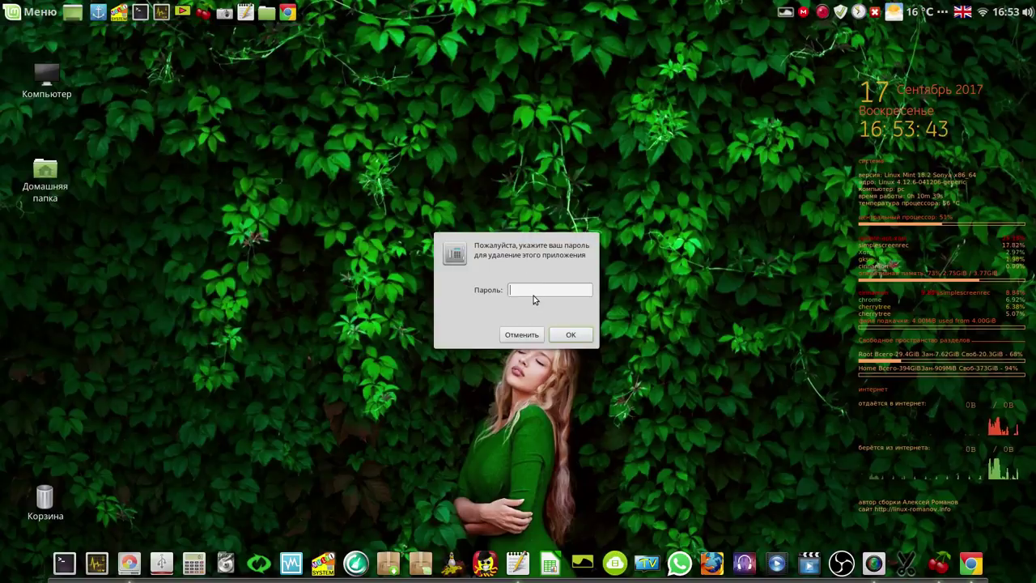
click(565, 334)
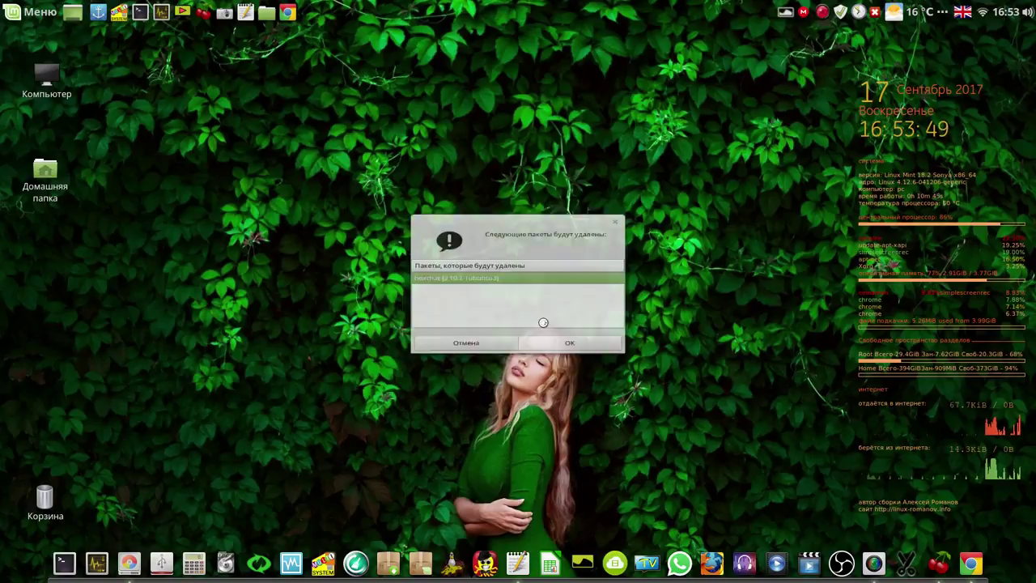
click(567, 353)
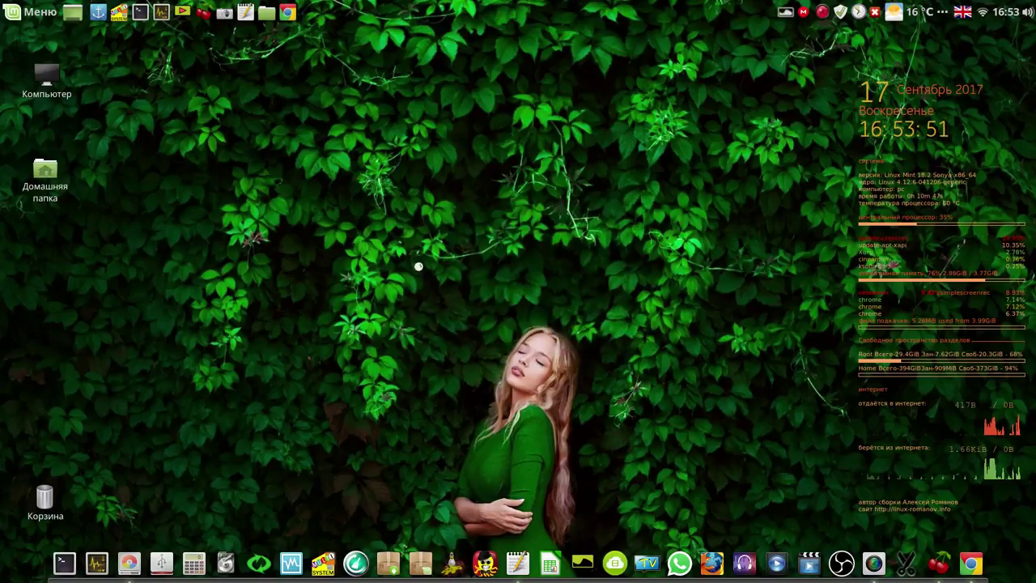
Uninstall the Thunderbird mail client from the menu, authorising and confirming the package removal
click(30, 13)
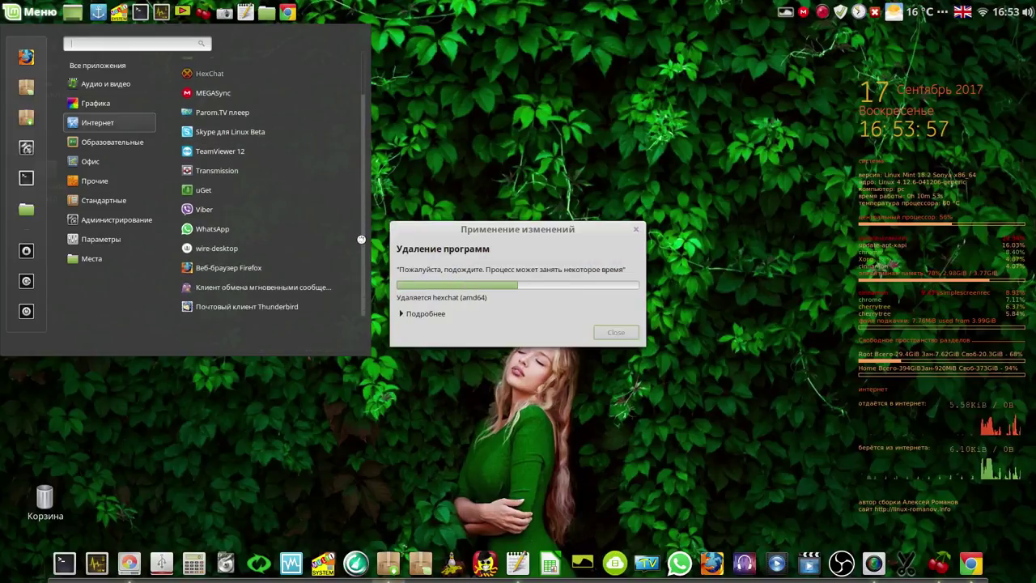
scroll(247, 283, down, 2)
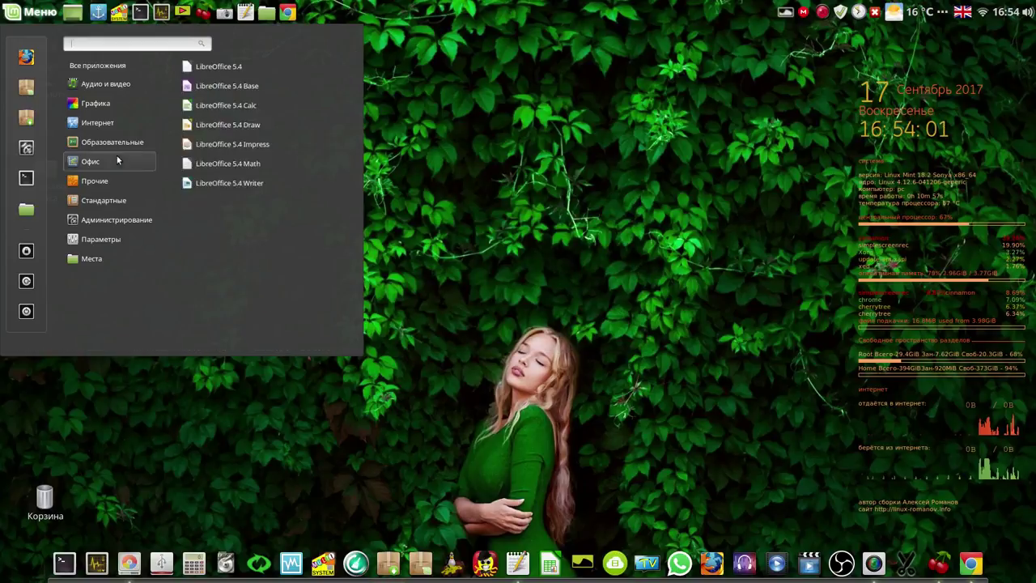
mouse_move(114, 128)
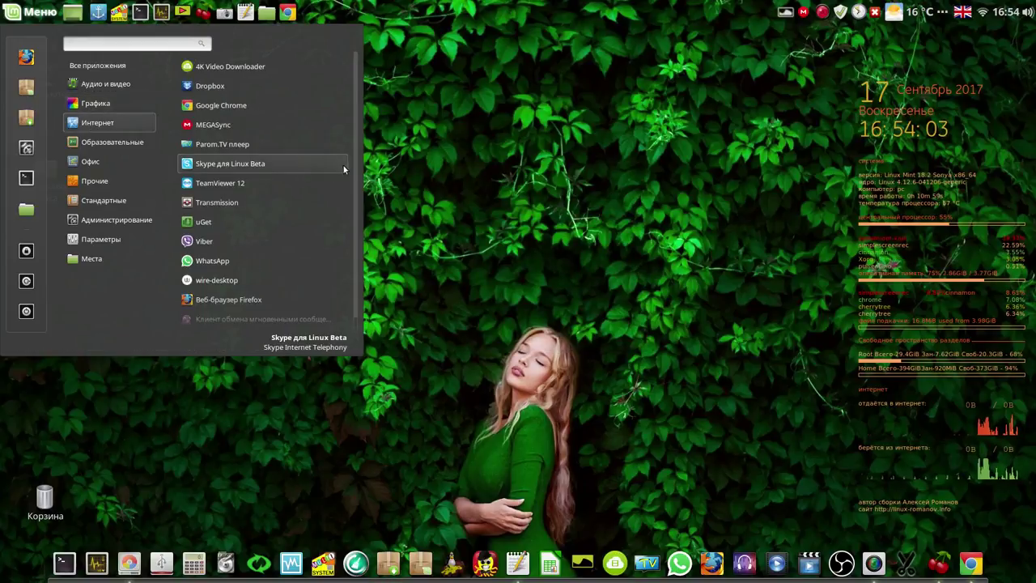
scroll(355, 180, down, 1)
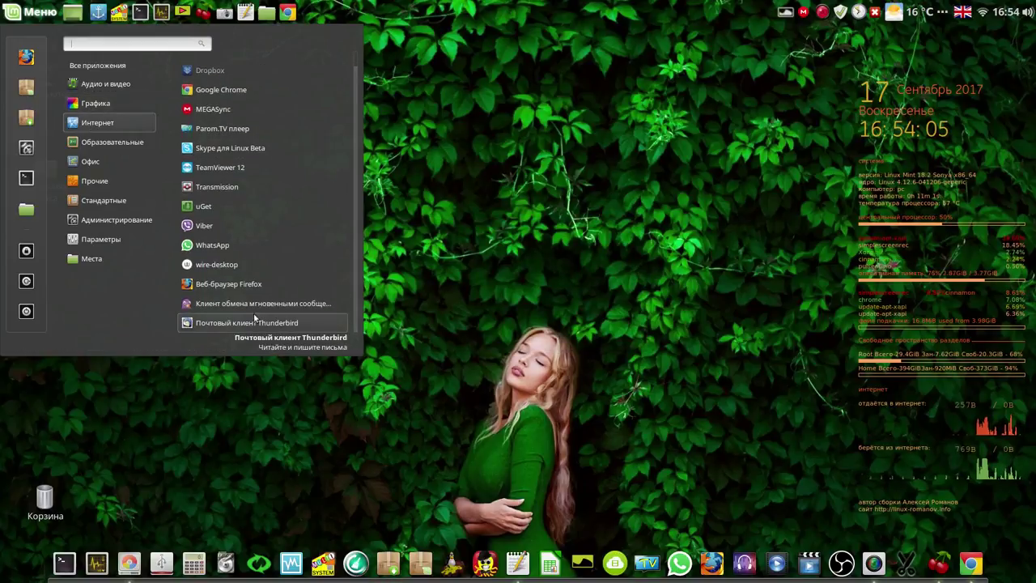
right_click(247, 324)
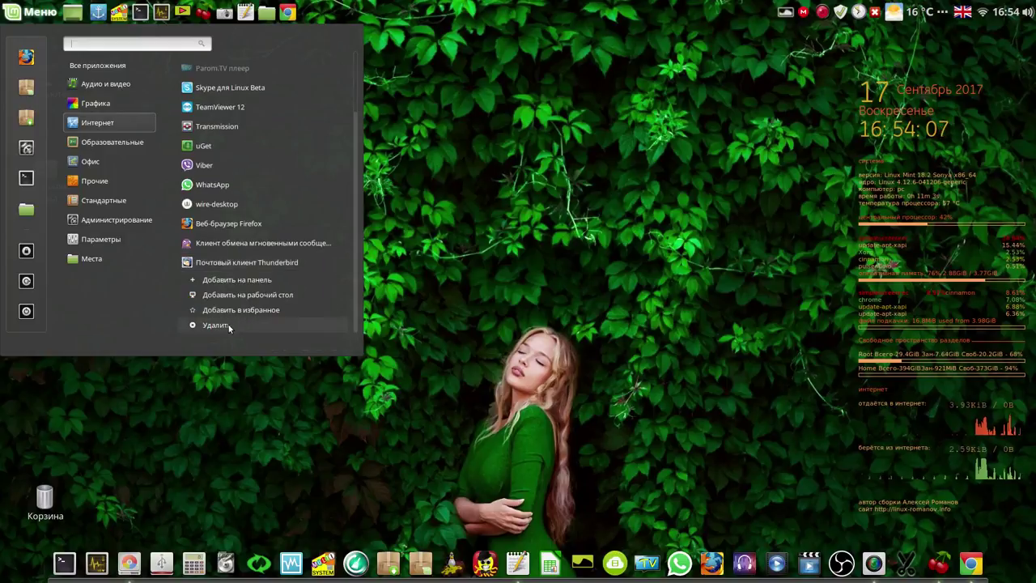
click(231, 325)
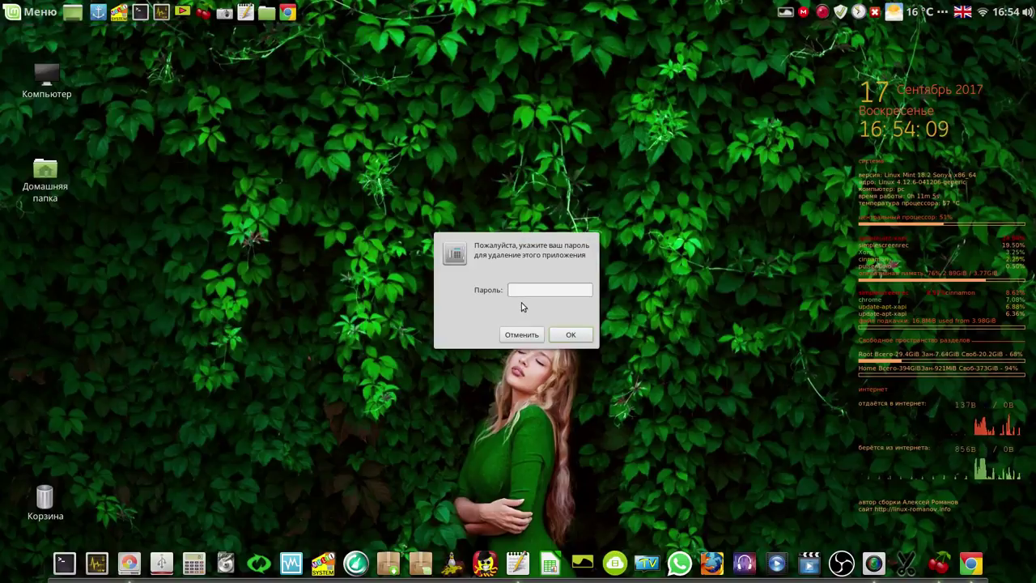
click(570, 333)
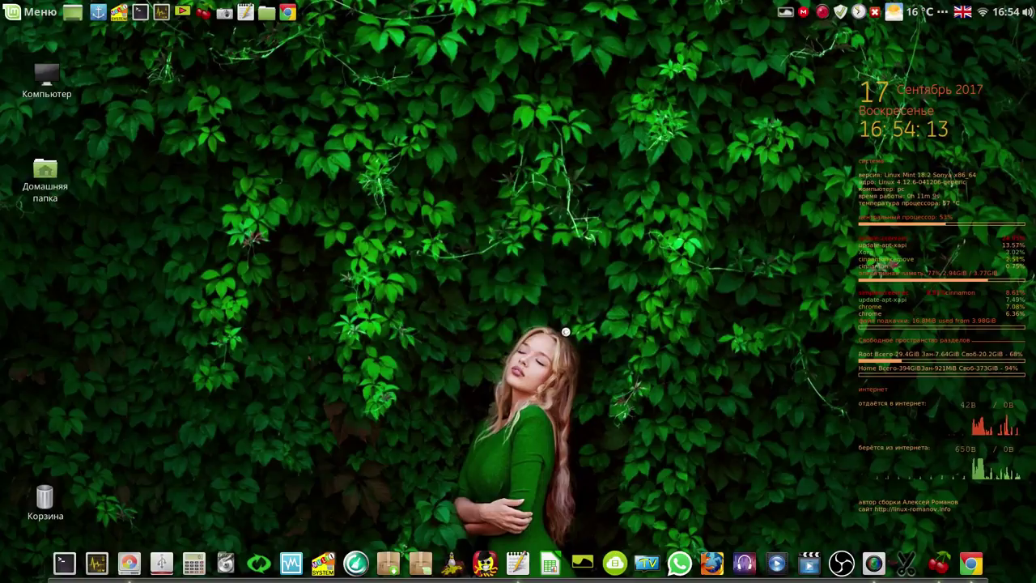
click(572, 349)
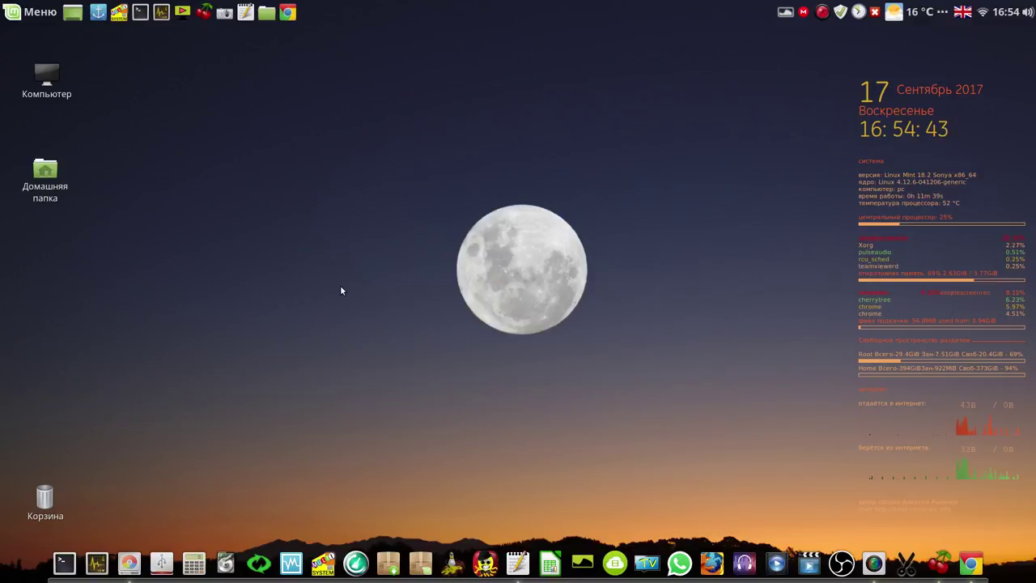
Launch Ubuntu Cleaner, scan Apps, Personal and System, and mark Chrome Cache, Thumbnail cache, Package Configs
click(356, 563)
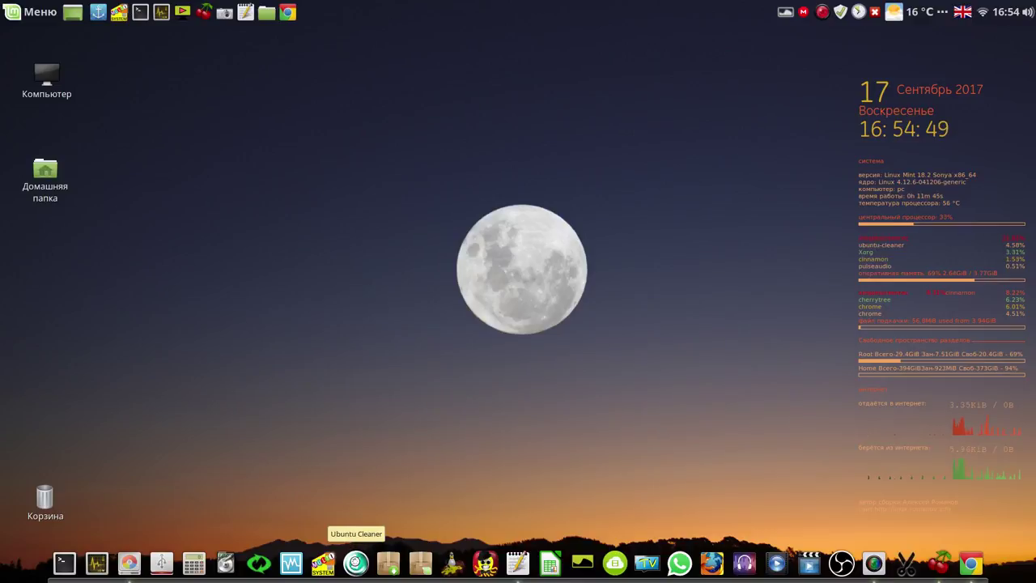
click(286, 209)
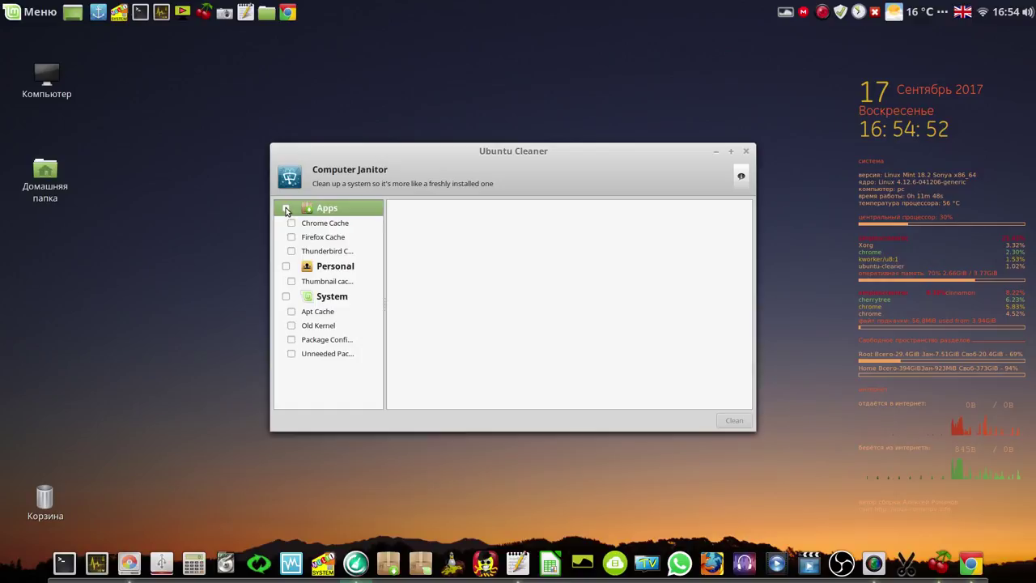
click(285, 267)
click(286, 297)
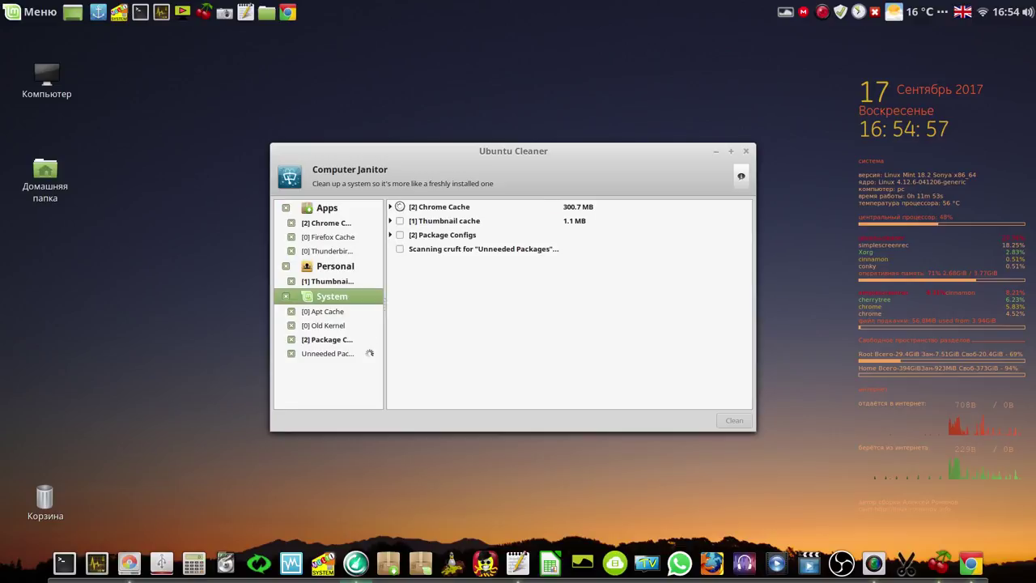
click(400, 208)
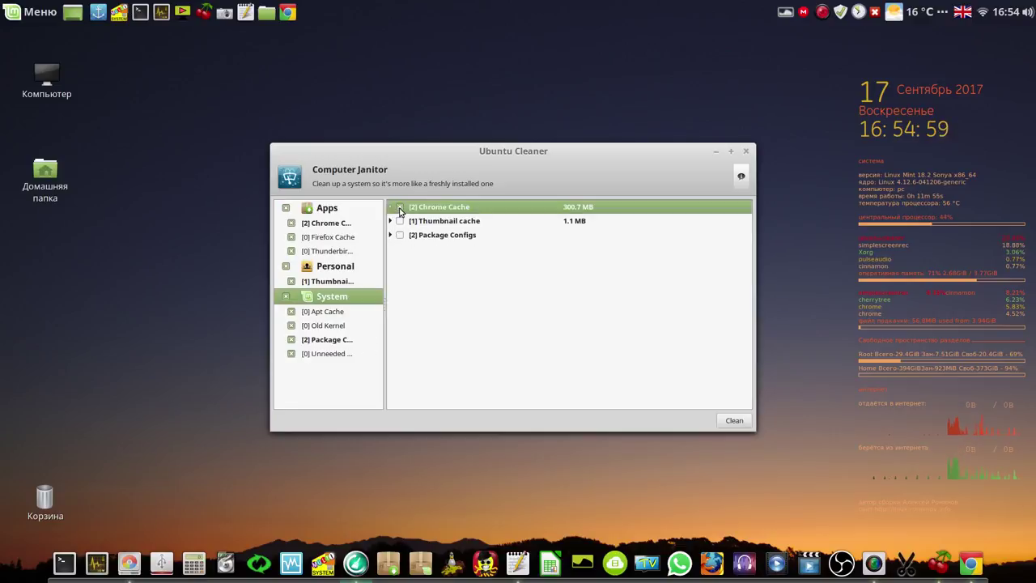
click(400, 221)
click(399, 236)
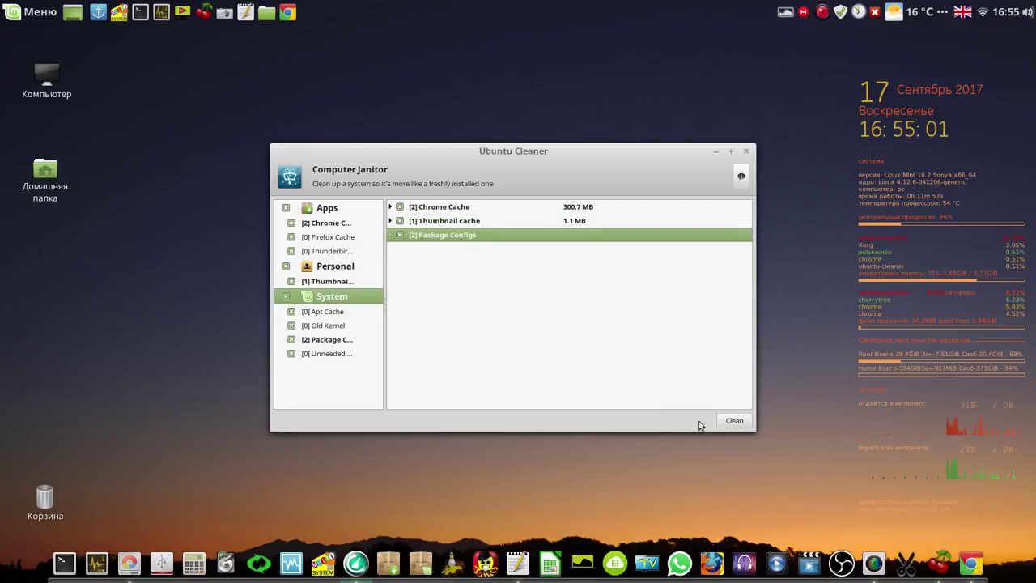
Clean the marked items, authorising with the account password, then close Ubuntu Cleaner
click(733, 420)
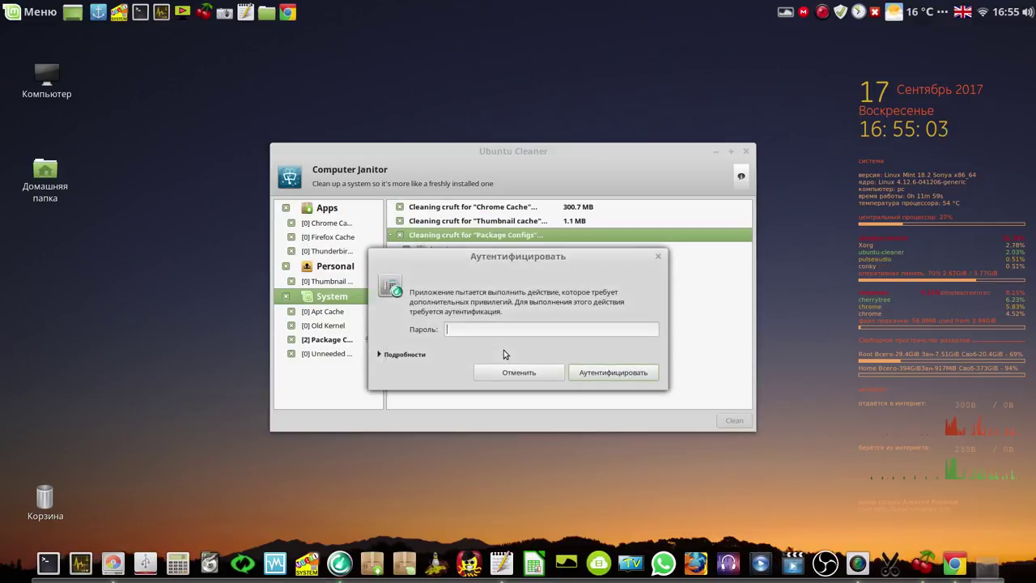
text(1)
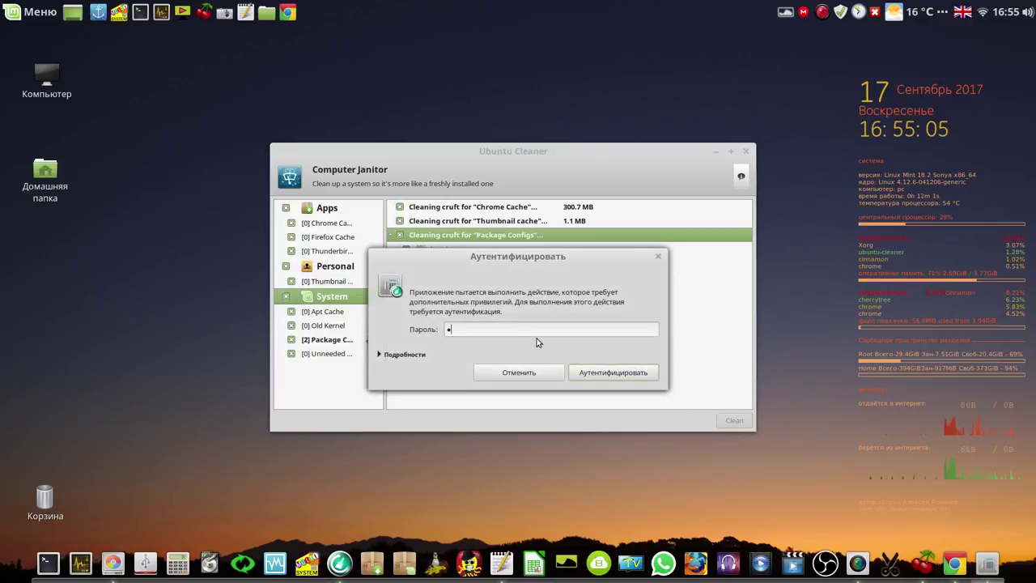
click(608, 373)
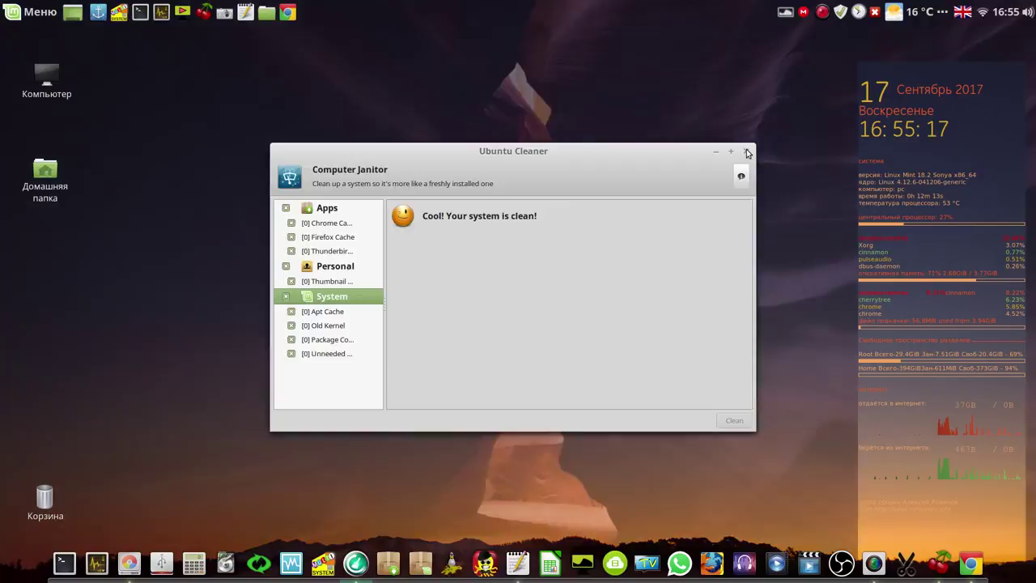
click(747, 152)
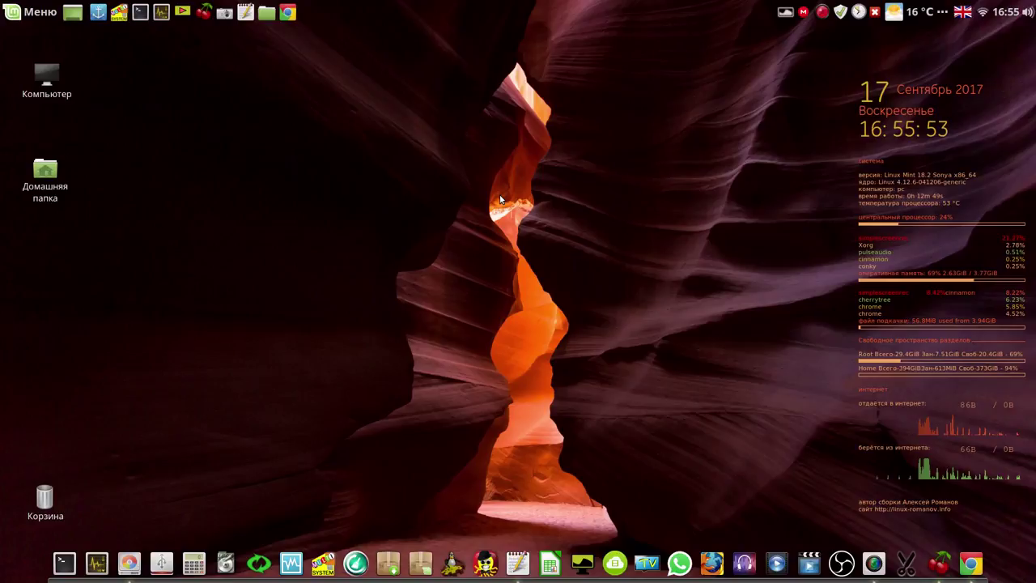
Launch Parom.TV on РТР-Планета, enlarge its window and shift it slightly right and down
click(647, 566)
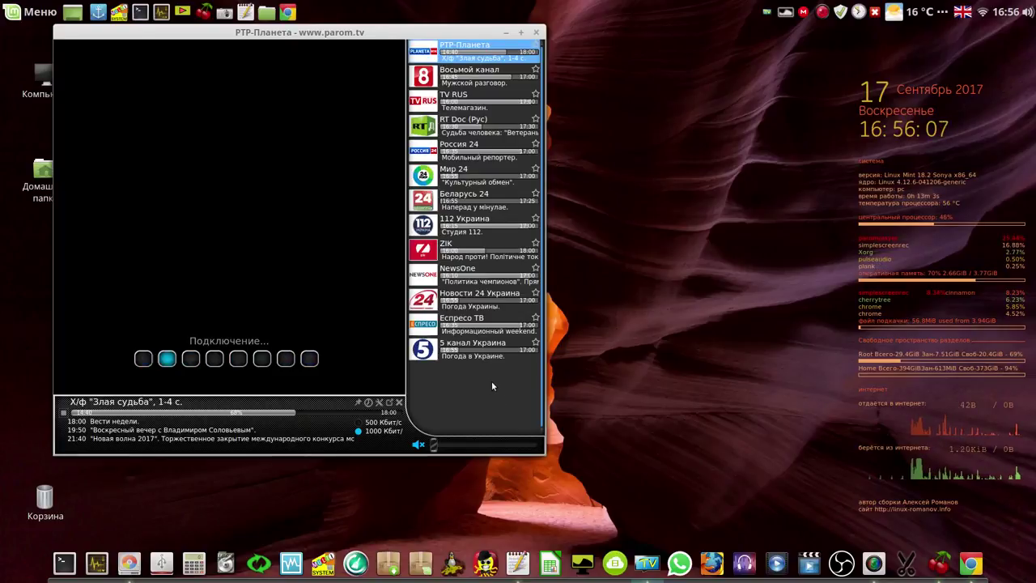
drag(536, 444, 710, 479)
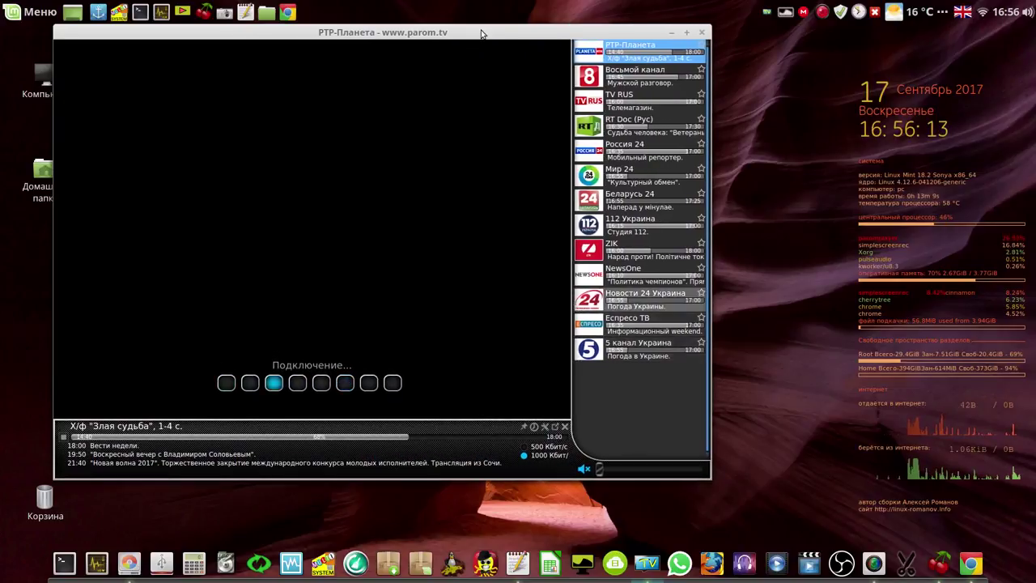
drag(481, 34, 507, 45)
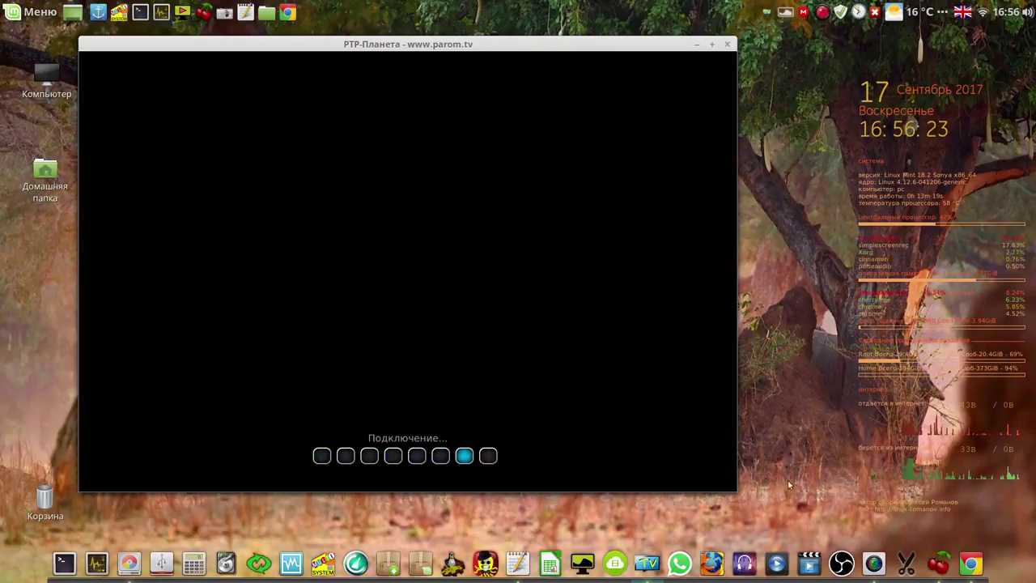
Open the 'Где скачать готовые авторские сборки?' forum topic in Chrome, read through it, then minimise Chrome
click(973, 563)
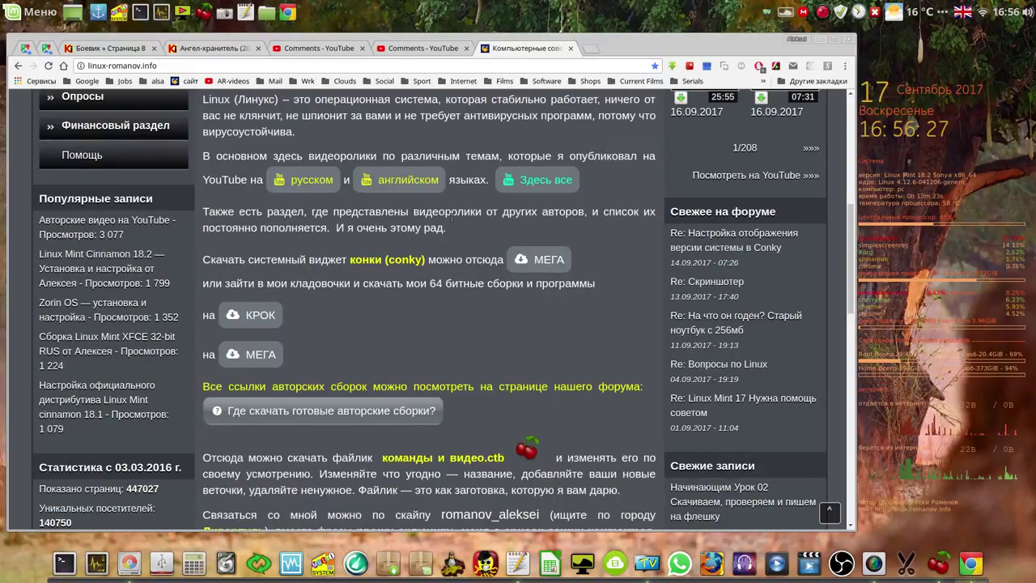
click(318, 411)
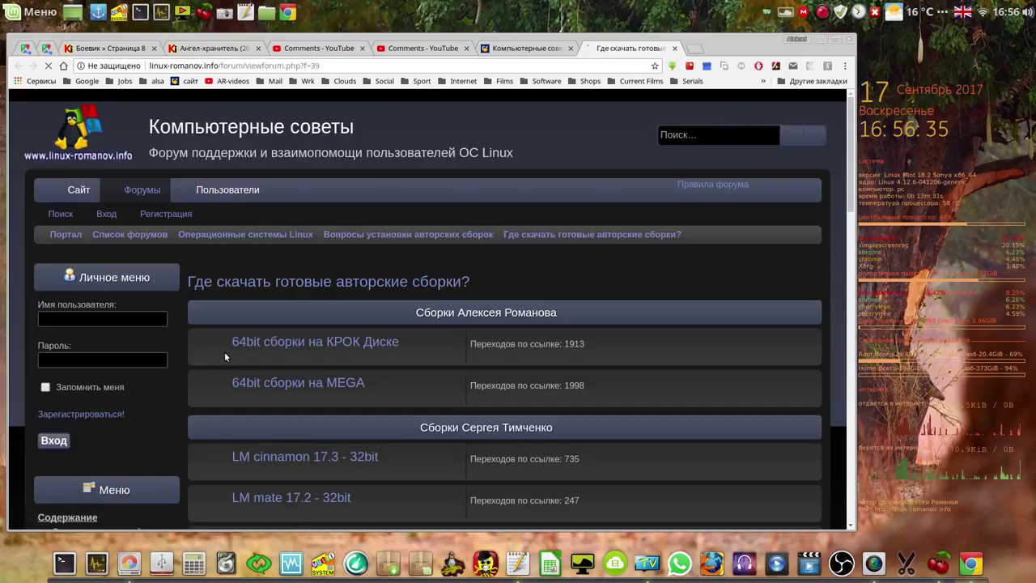
scroll(286, 329, down, 3)
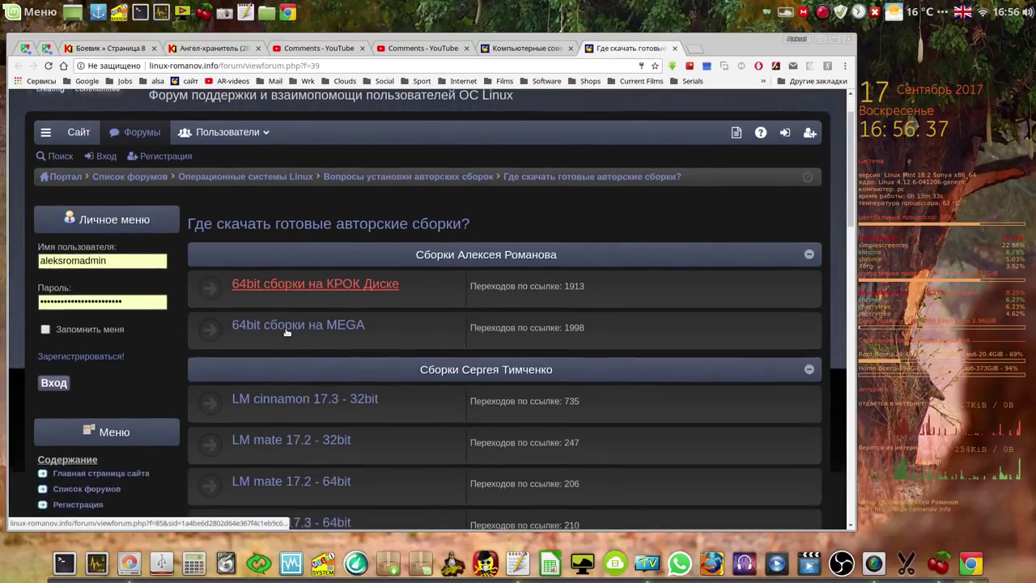
scroll(285, 331, down, 5)
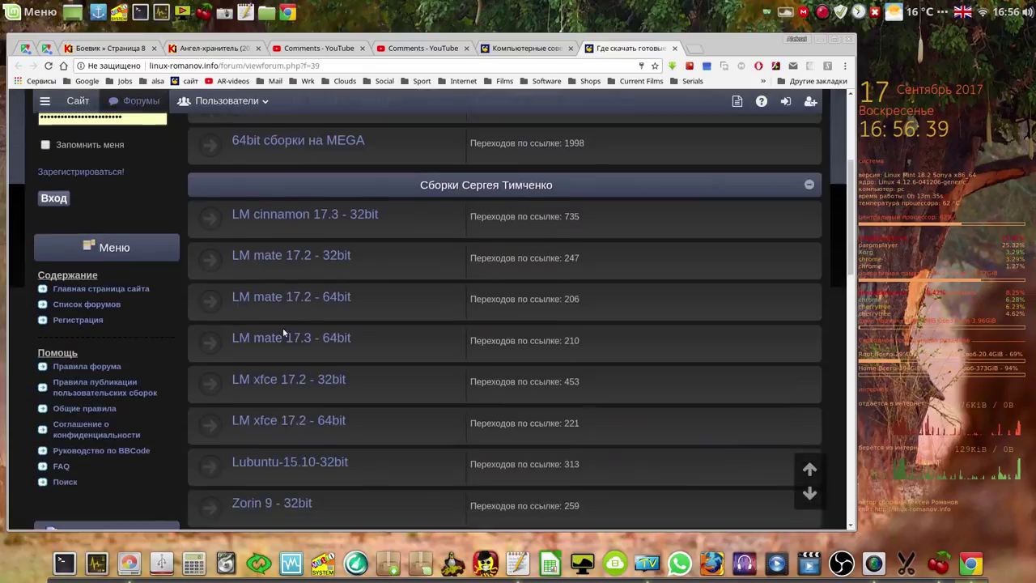
scroll(283, 332, down, 5)
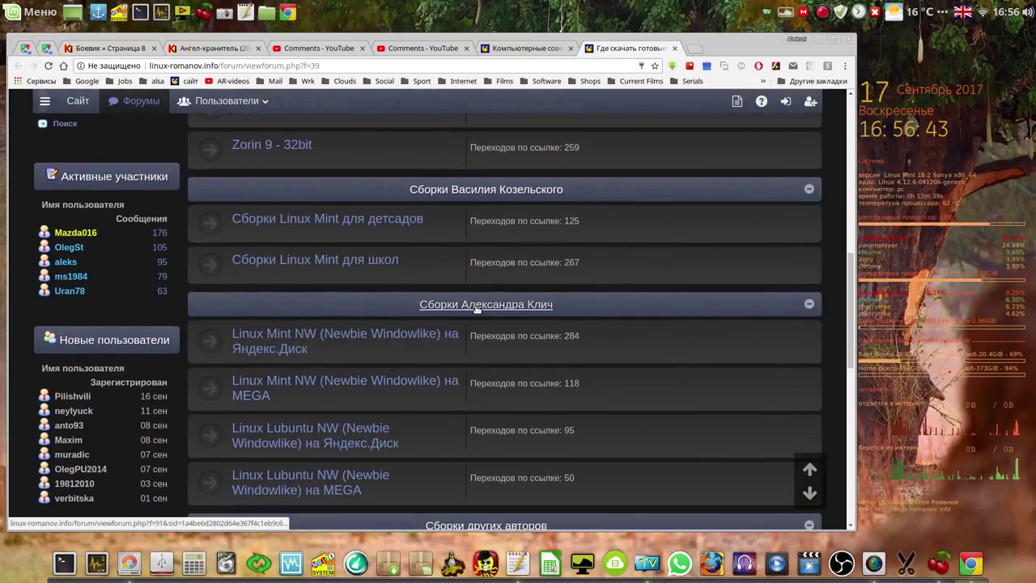
scroll(471, 310, down, 3)
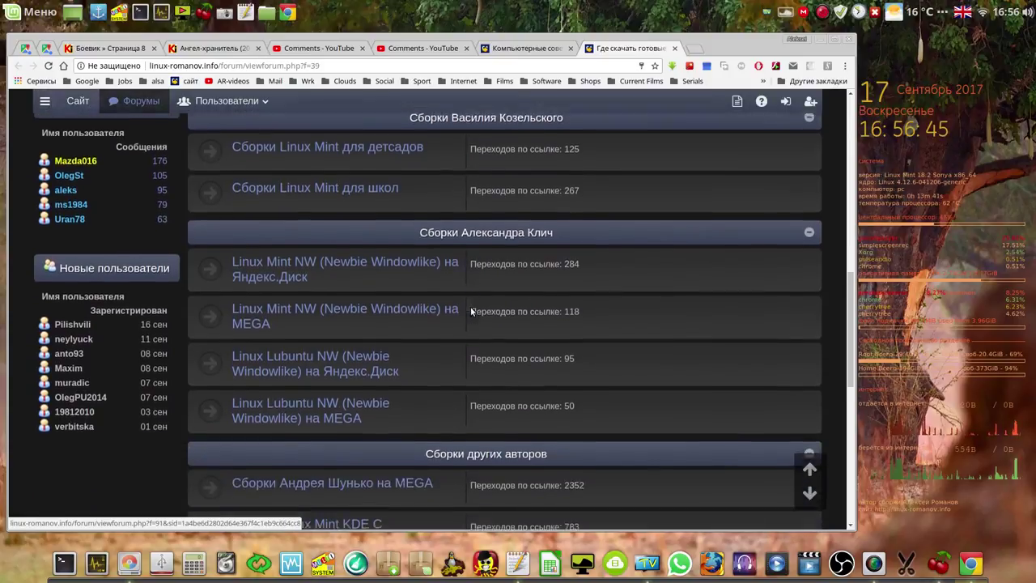
scroll(469, 312, down, 3)
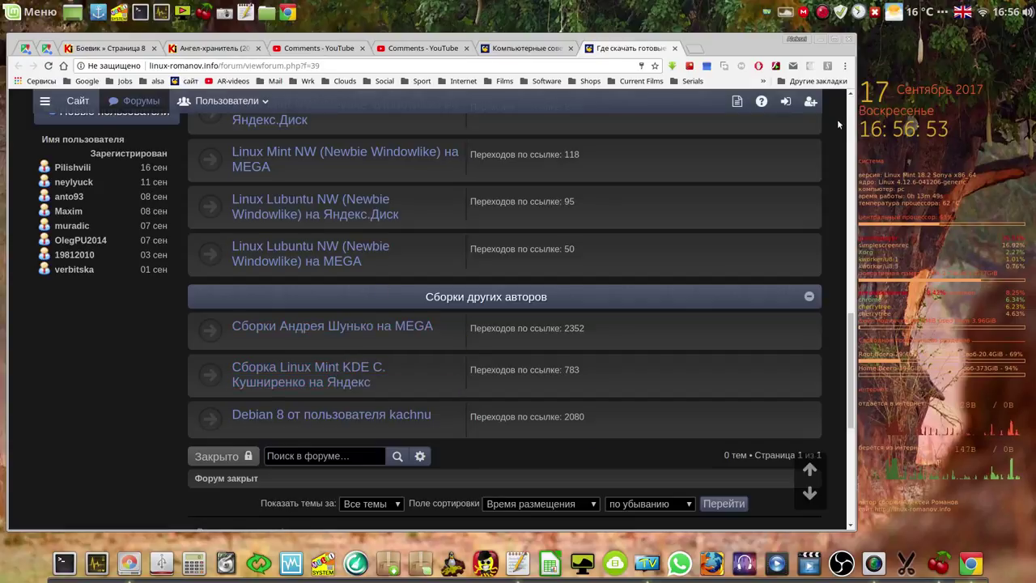
scroll(852, 110, up, 15)
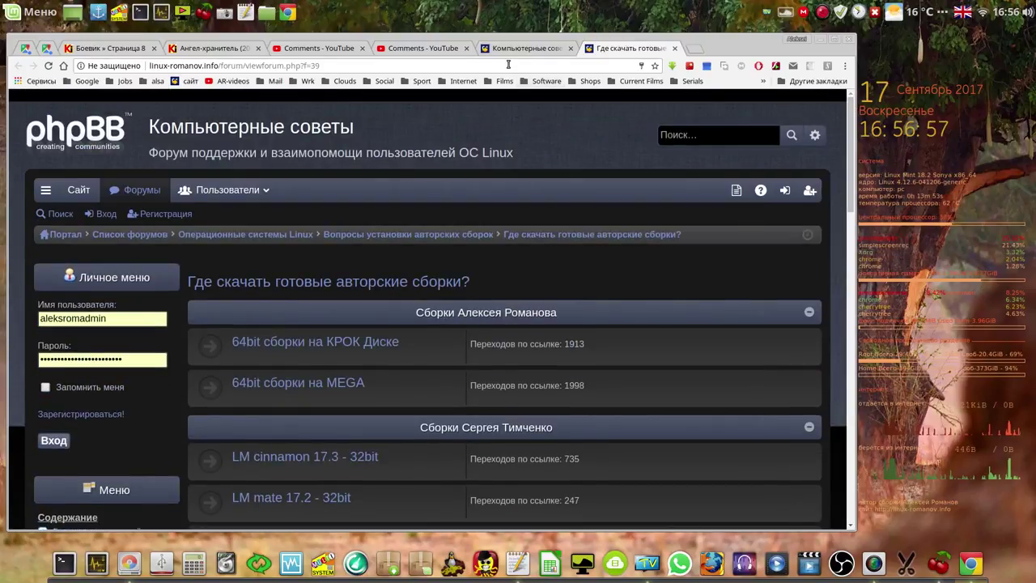
click(820, 39)
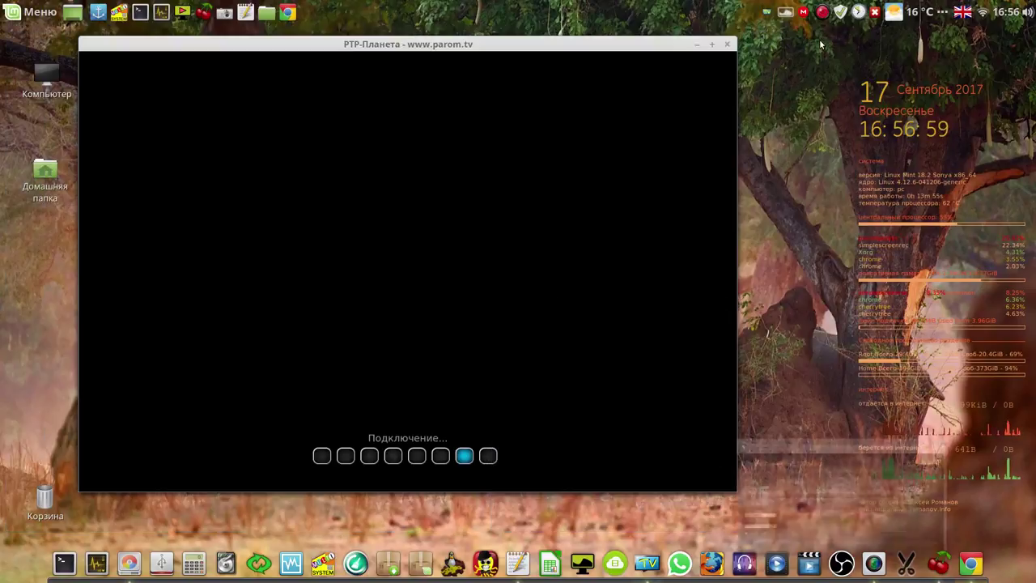
Switch the Parom.TV player to Восьмой канал, then TV RUS, and close the player
mouse_move(483, 217)
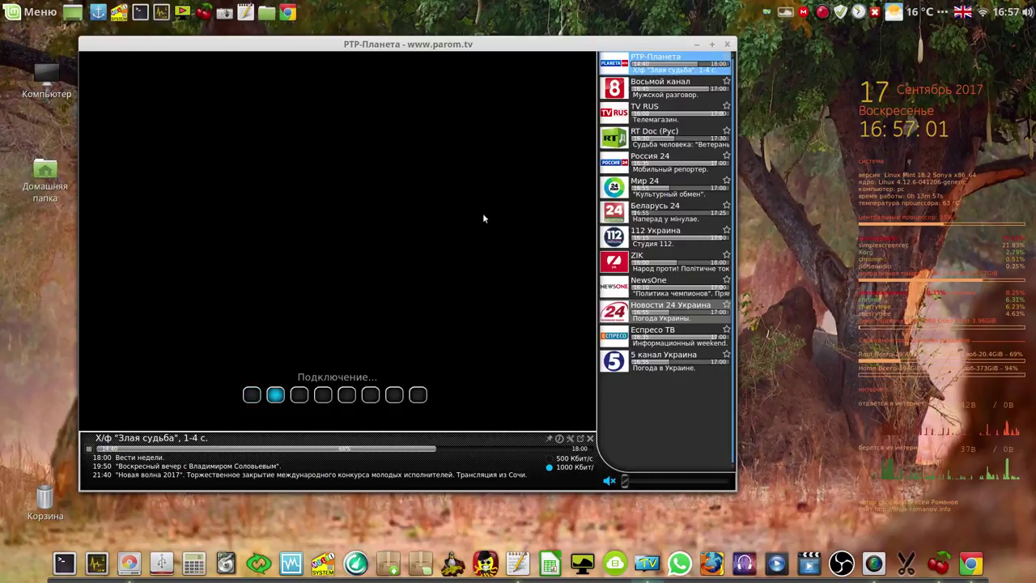
click(615, 89)
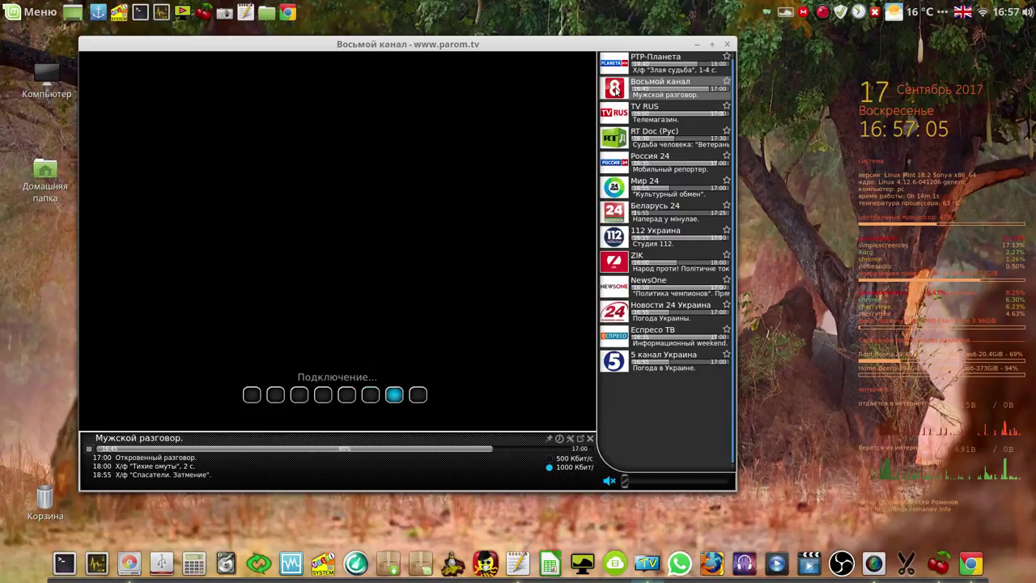
click(615, 90)
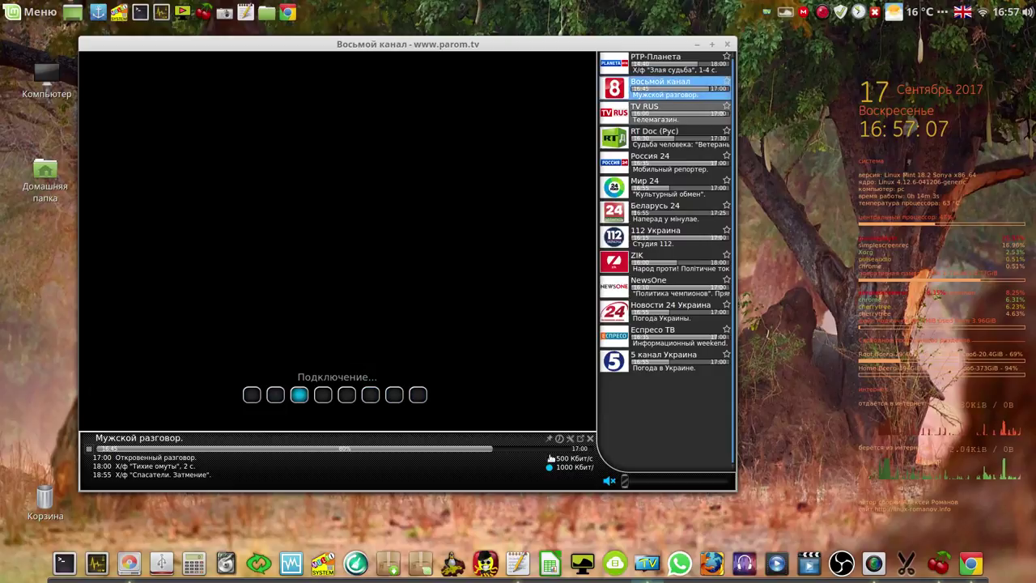
click(619, 113)
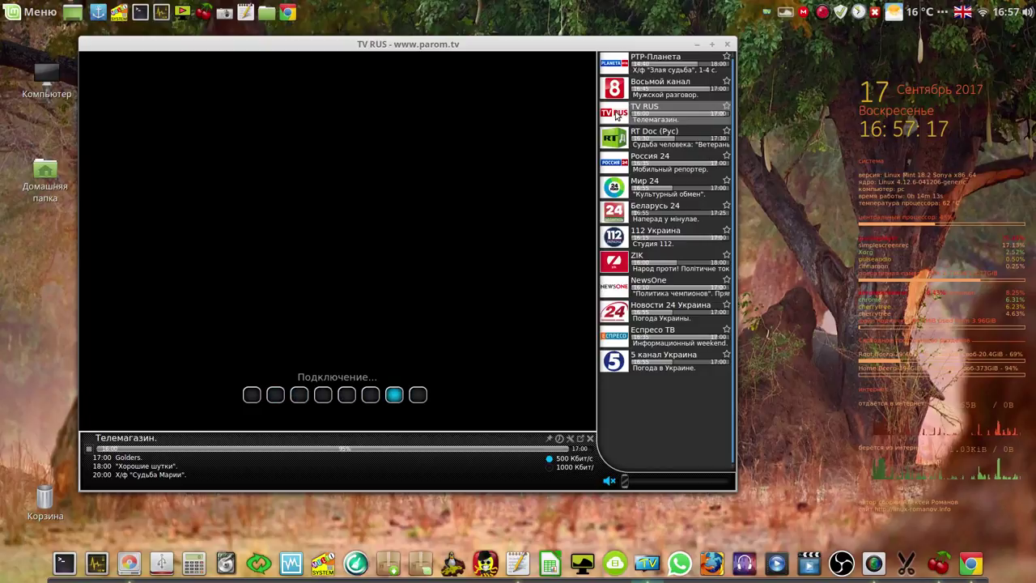
click(615, 115)
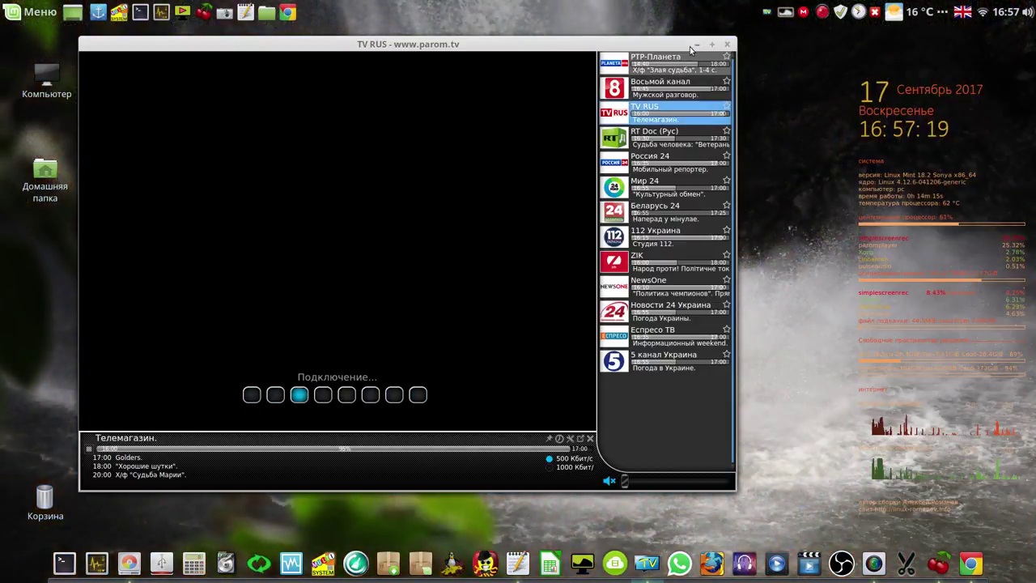
click(728, 44)
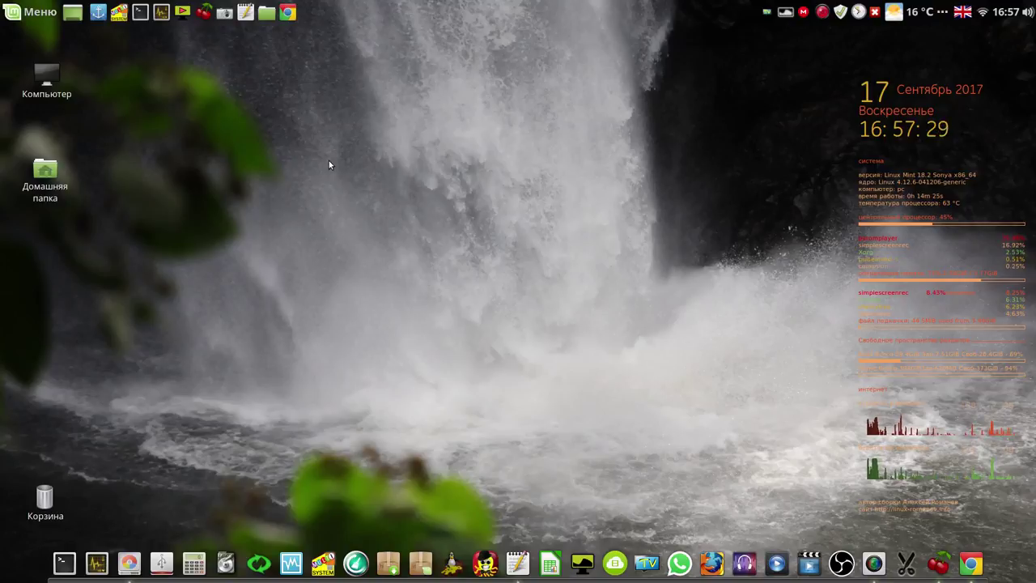
Quit Parom.TV via its tray icon's Выход, then show the SimpleScreenRecorder tray menu
right_click(766, 13)
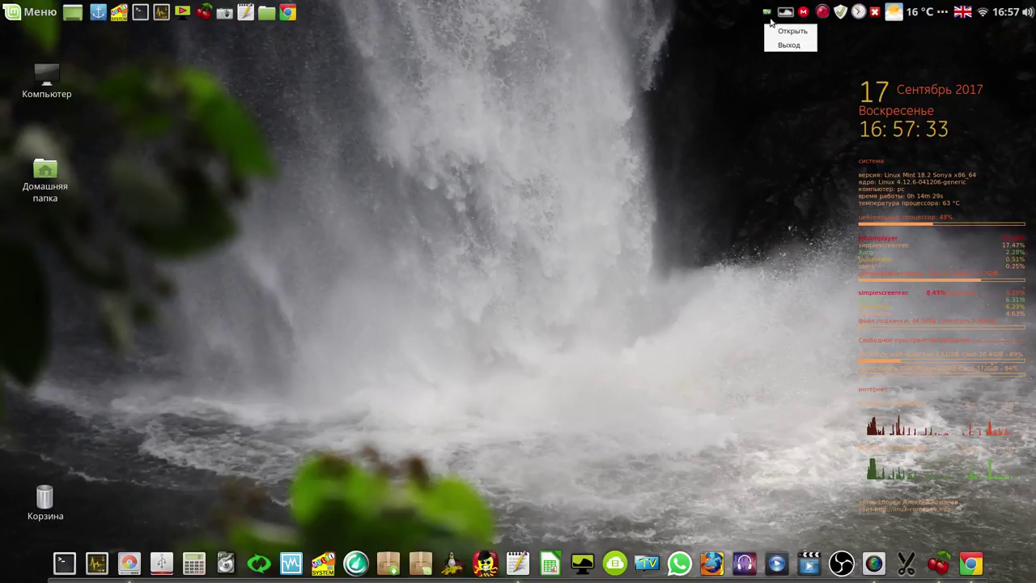
click(783, 46)
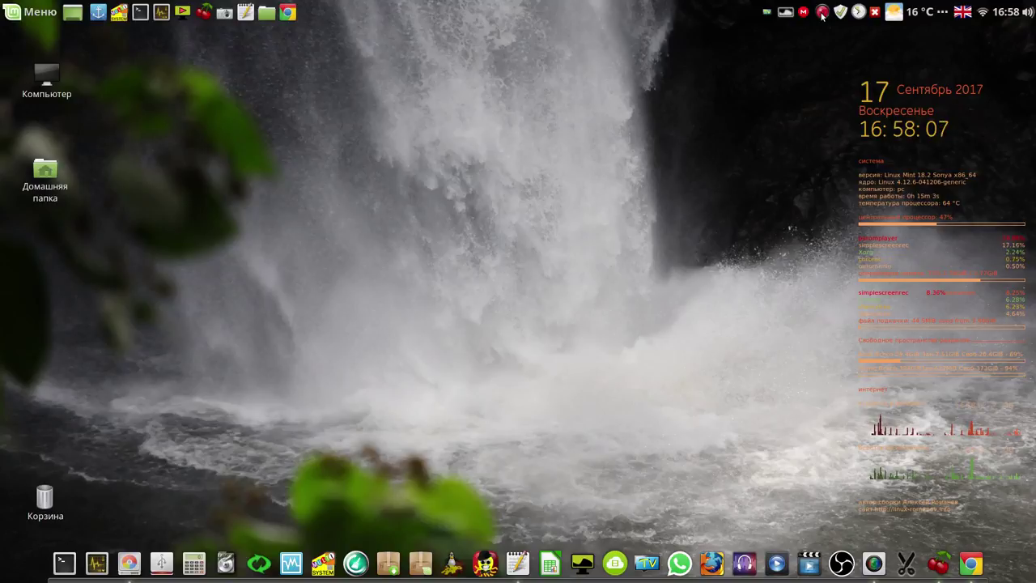
click(822, 13)
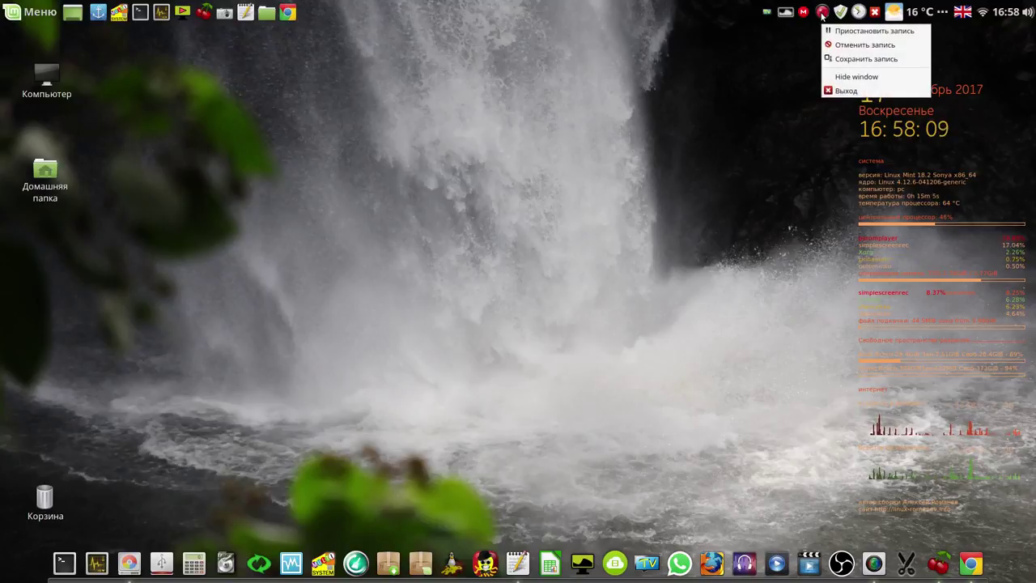